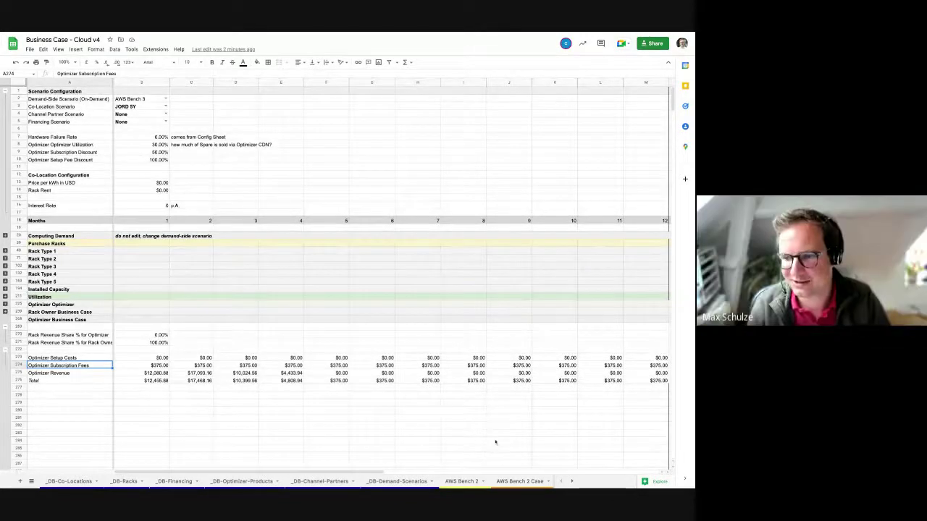
Open the AWS Bench 2 sheet and go to the m5d.large entry under On-Demand Pricing
{"action": "left_click", "coordinate": [462, 481]}
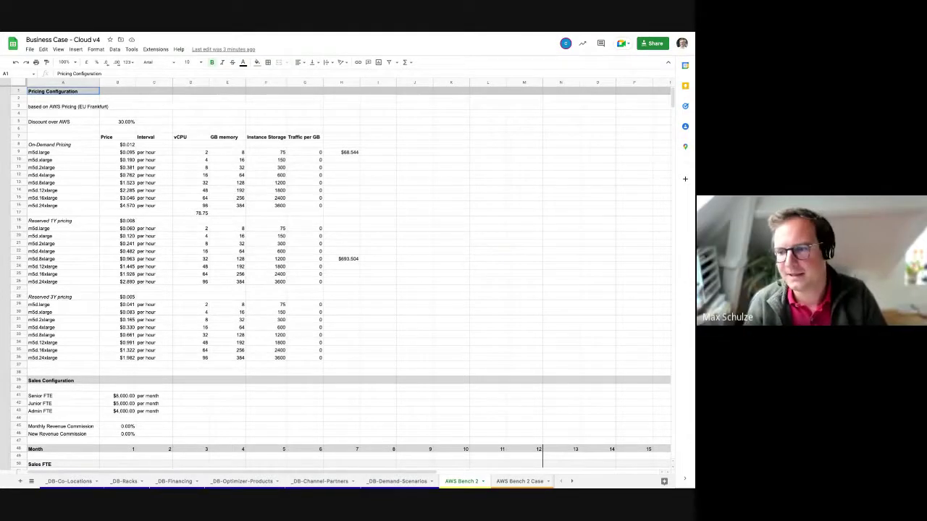
{"action": "left_click", "coordinate": [247, 220]}
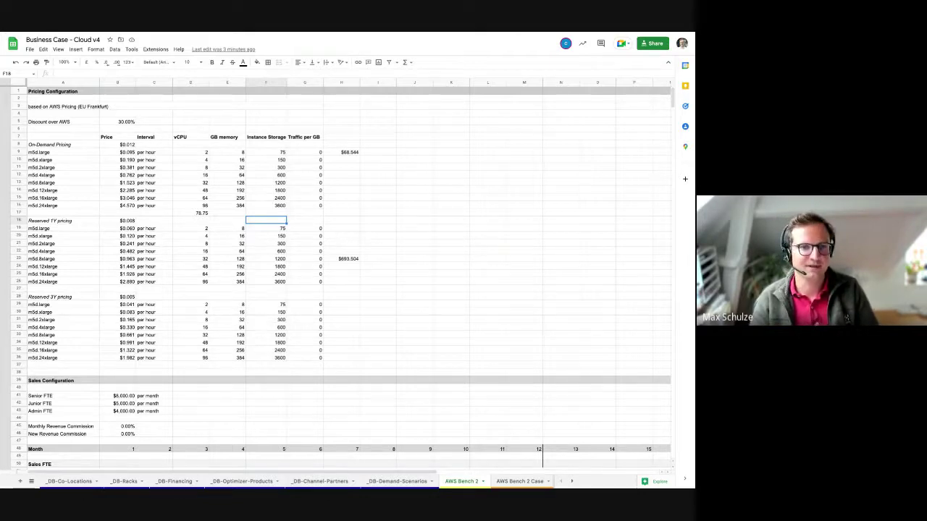
{"action": "key", "text": "Left"}
{"action": "key", "text": "Left"}
{"action": "key", "text": "Left"}
{"action": "key", "text": "Left"}
{"action": "key", "text": "Left"}
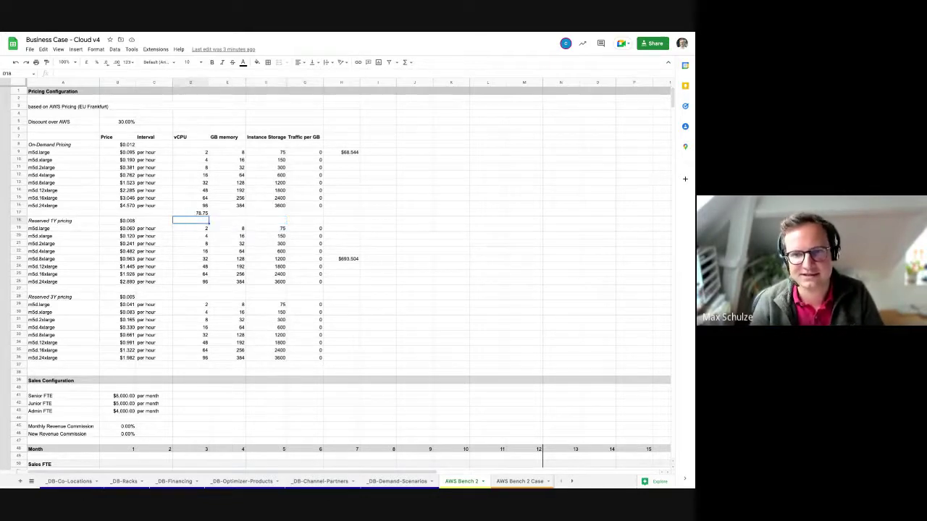
{"action": "key", "text": "Up"}
{"action": "key", "text": "Up"}
{"action": "key", "text": "Up"}
{"action": "key", "text": "Up"}
{"action": "key", "text": "Up"}
{"action": "key", "text": "Up"}
{"action": "key", "text": "Up"}
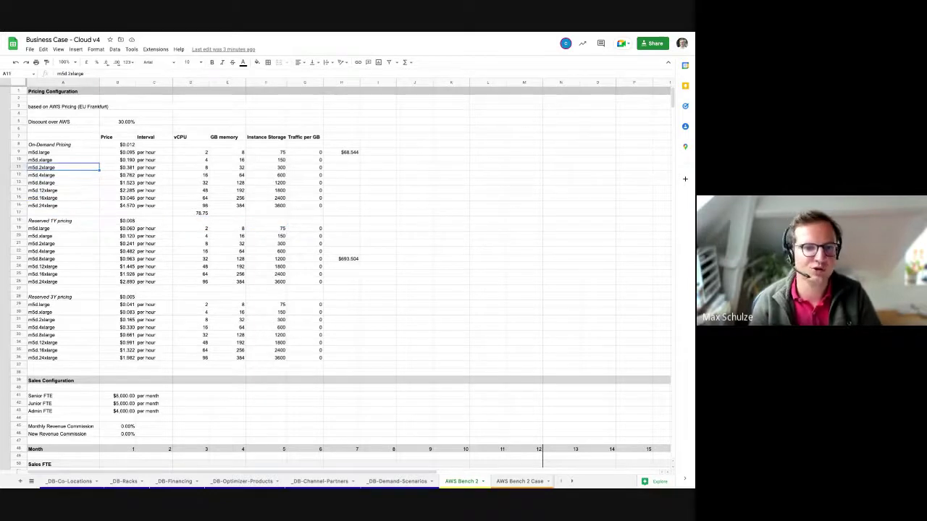
{"action": "key", "text": "Up"}
{"action": "key", "text": "Up"}
{"action": "key", "text": "Up"}
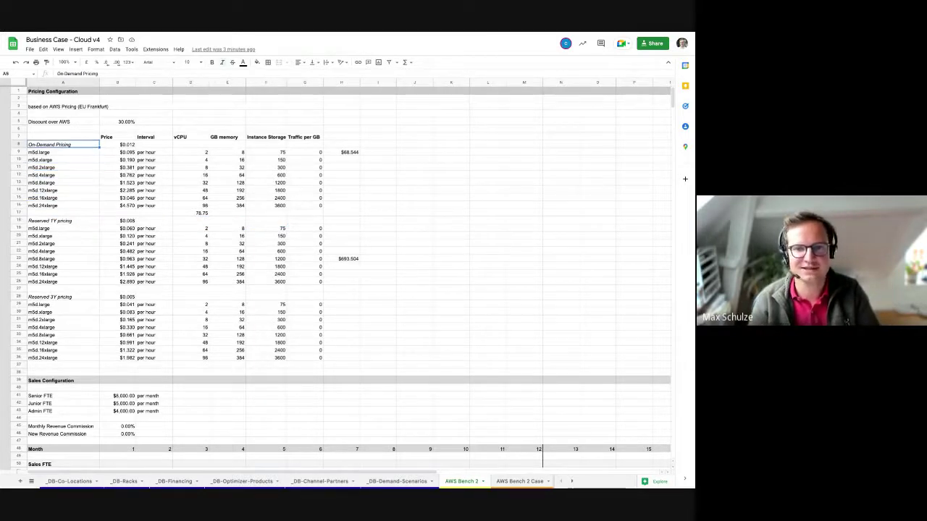
{"action": "key", "text": "Down"}
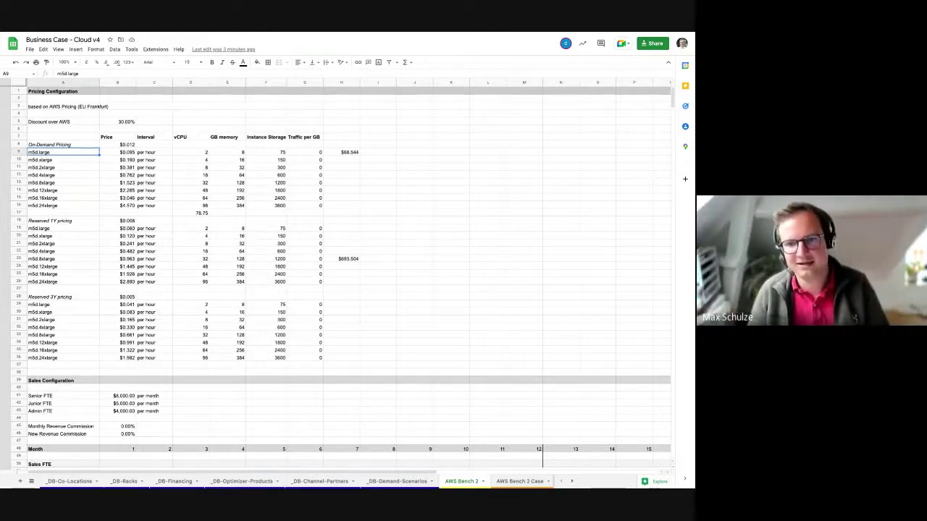
Select the instance names, prices and intervals across the on-demand and reserved pricing blocks, cells A9:C36
{"action": "key", "text": "shift+Down"}
{"action": "key", "text": "shift+Down"}
{"action": "key", "text": "shift+Down"}
{"action": "key", "text": "shift+Down"}
{"action": "key", "text": "shift+Down"}
{"action": "key", "text": "shift+Down"}
{"action": "key", "text": "shift+Down"}
{"action": "key", "text": "shift+Down"}
{"action": "key", "text": "shift+Down"}
{"action": "key", "text": "shift+Down"}
{"action": "key", "text": "shift+Down"}
{"action": "key", "text": "shift+Down"}
{"action": "key", "text": "shift+Down"}
{"action": "key", "text": "shift+Down"}
{"action": "key", "text": "shift+Down"}
{"action": "key", "text": "shift+Down"}
{"action": "key", "text": "shift+Down"}
{"action": "key", "text": "shift+Down"}
{"action": "key", "text": "shift+Down"}
{"action": "key", "text": "shift+Down"}
{"action": "key", "text": "shift+Down"}
{"action": "key", "text": "shift+Down"}
{"action": "key", "text": "shift+Down"}
{"action": "key", "text": "shift+Down"}
{"action": "key", "text": "shift+Down"}
{"action": "key", "text": "shift+Down"}
{"action": "key", "text": "shift+Down"}
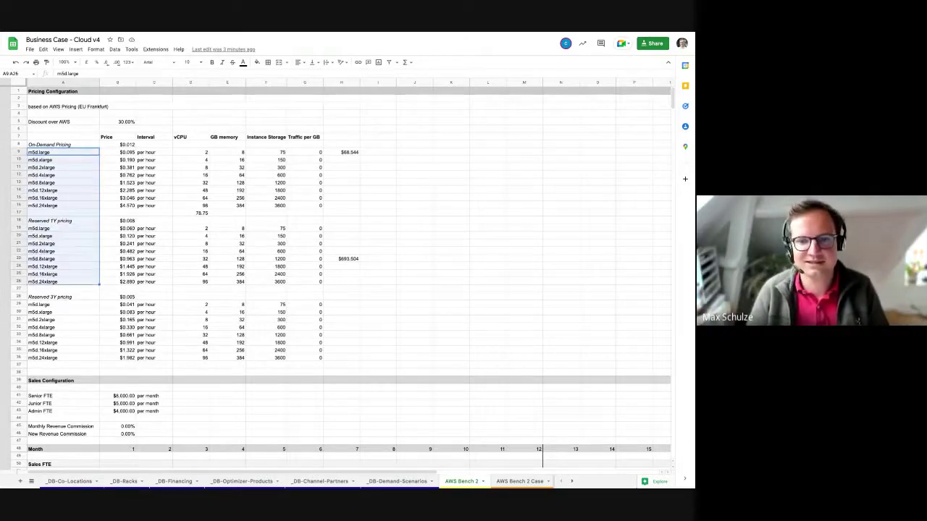
{"action": "key", "text": "shift+Right"}
{"action": "key", "text": "shift+Right"}
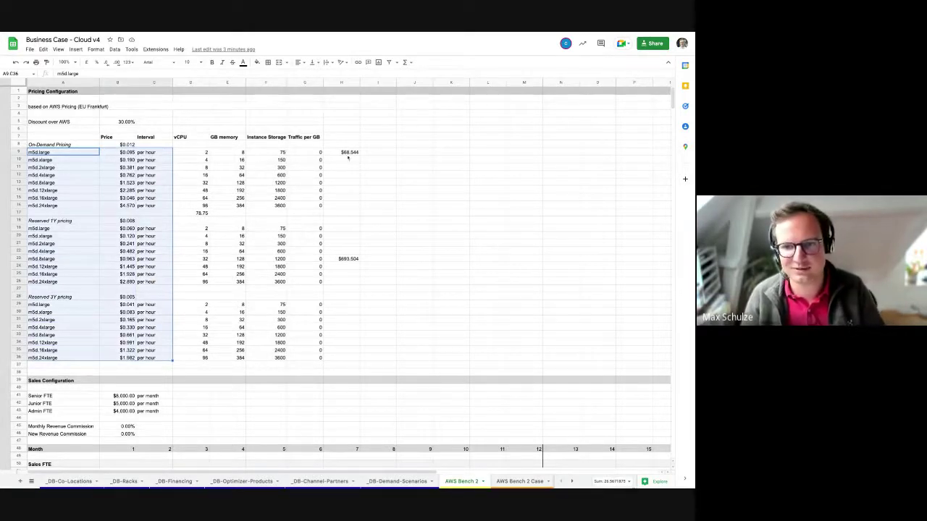
Examine the On-Demand Pricing base price and the instance prices from m5d.large to m5d.24xlarge
{"action": "left_click", "coordinate": [297, 205]}
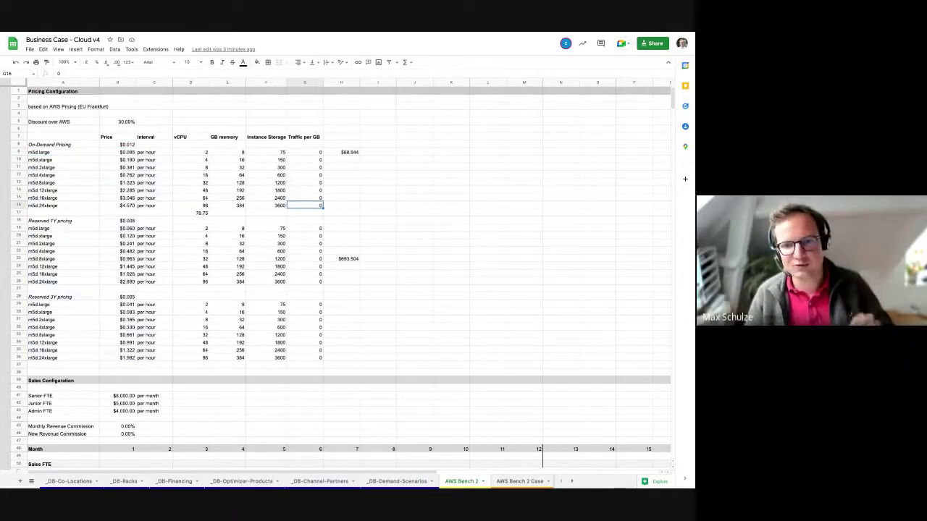
{"action": "left_click", "coordinate": [125, 145]}
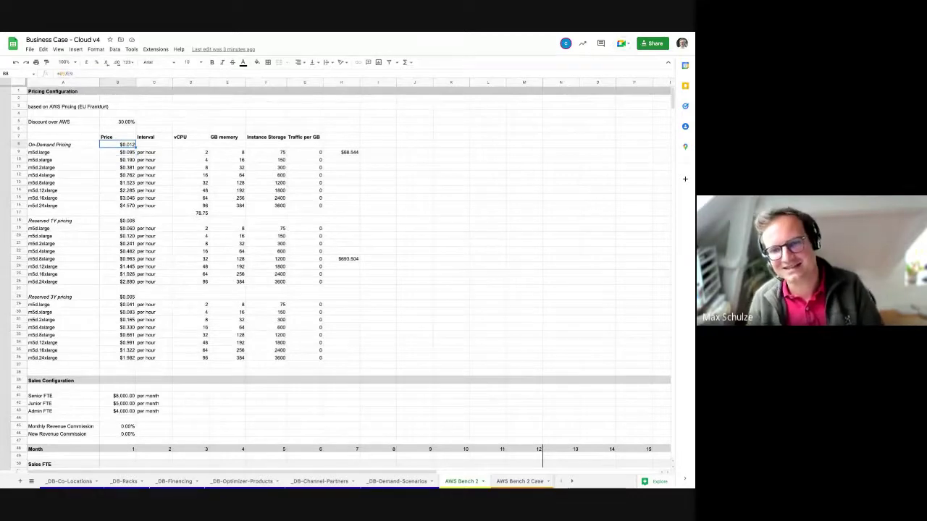
{"action": "left_click", "coordinate": [125, 152]}
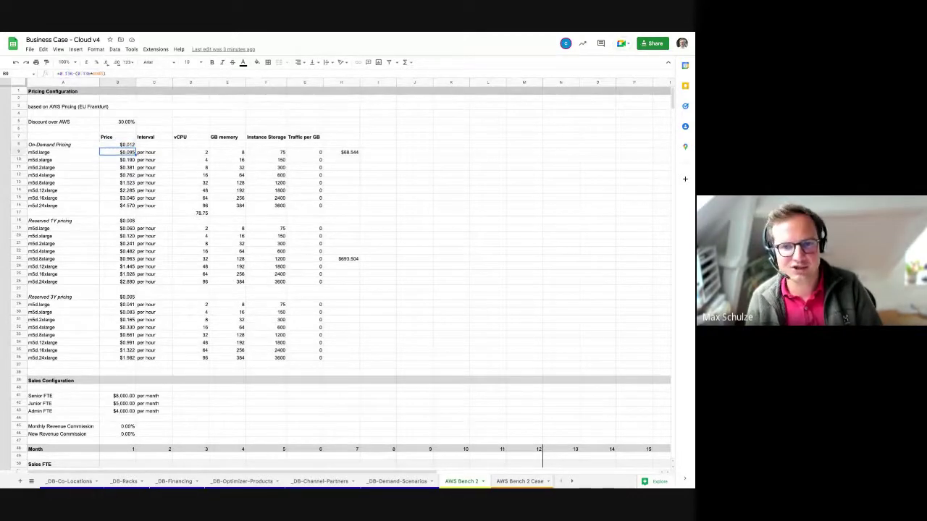
{"action": "left_click_drag", "start_coordinate": [130, 152], "coordinate": [135, 205]}
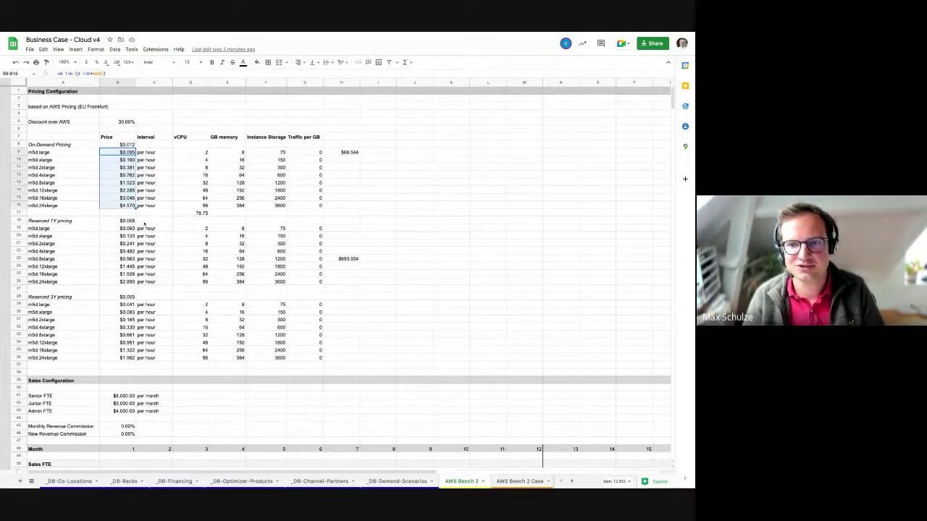
{"action": "left_click", "coordinate": [127, 205]}
{"action": "left_click", "coordinate": [129, 144]}
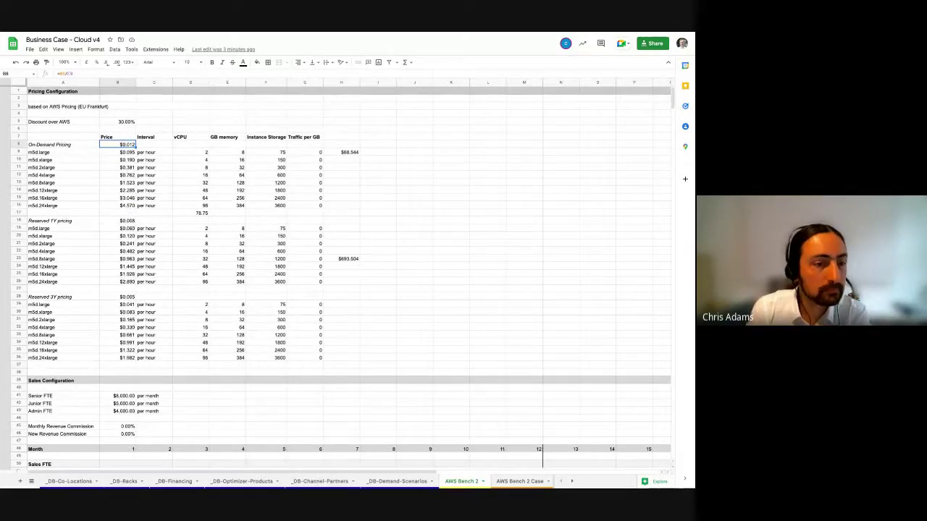
Inspect the on-demand price formulas for m5d.24xlarge, m5d.large and m5d.4xlarge, and return to the On-Demand Pricing base price
{"action": "double_click", "coordinate": [120, 206]}
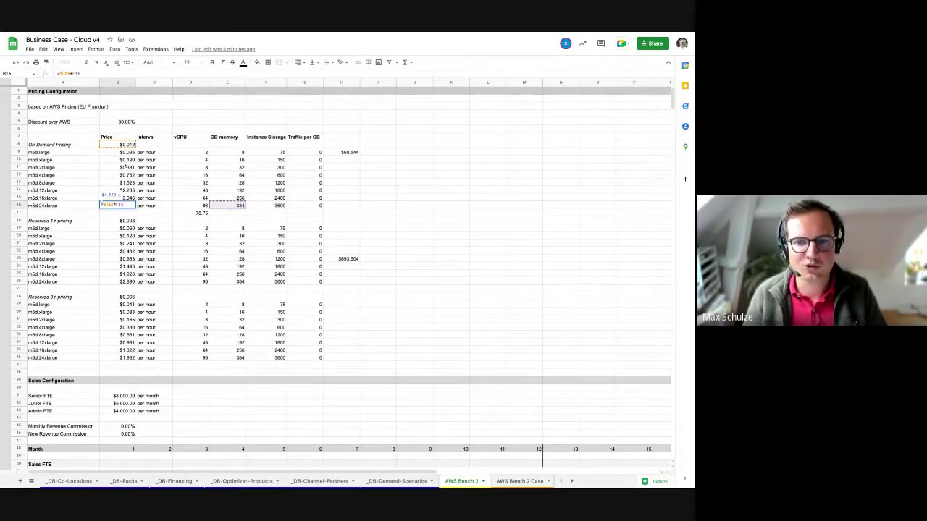
{"action": "key", "text": "Escape"}
{"action": "left_click", "coordinate": [116, 154]}
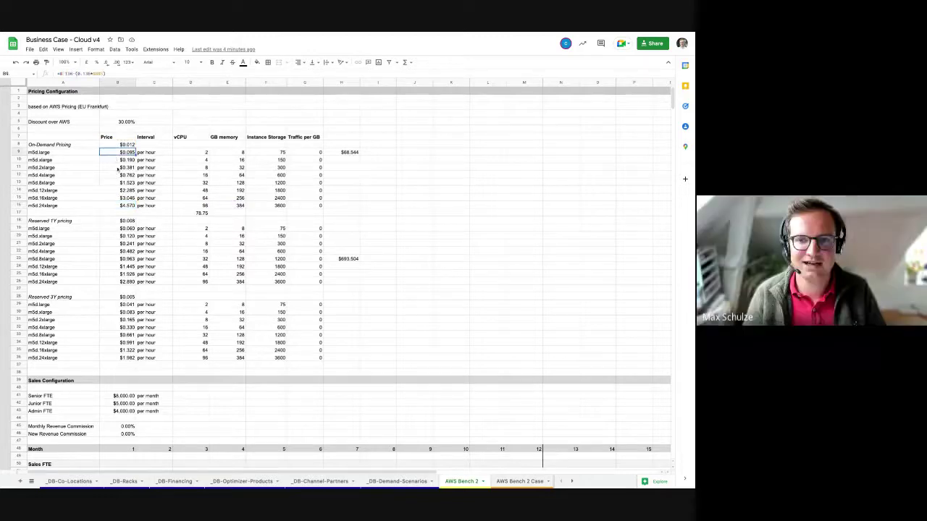
{"action": "double_click", "coordinate": [120, 175]}
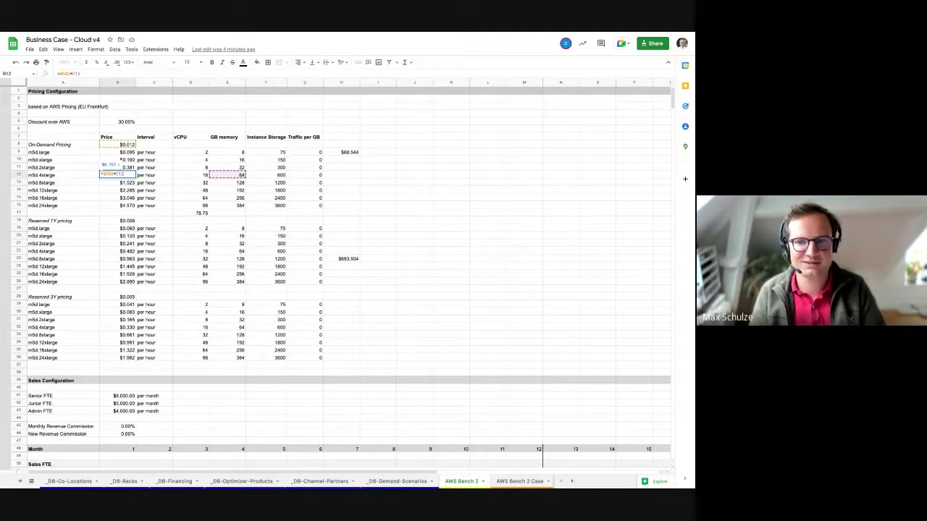
{"action": "key", "text": "Return"}
{"action": "key", "text": "Up"}
{"action": "key", "text": "Up"}
{"action": "key", "text": "Up"}
{"action": "key", "text": "Up"}
{"action": "key", "text": "Up"}
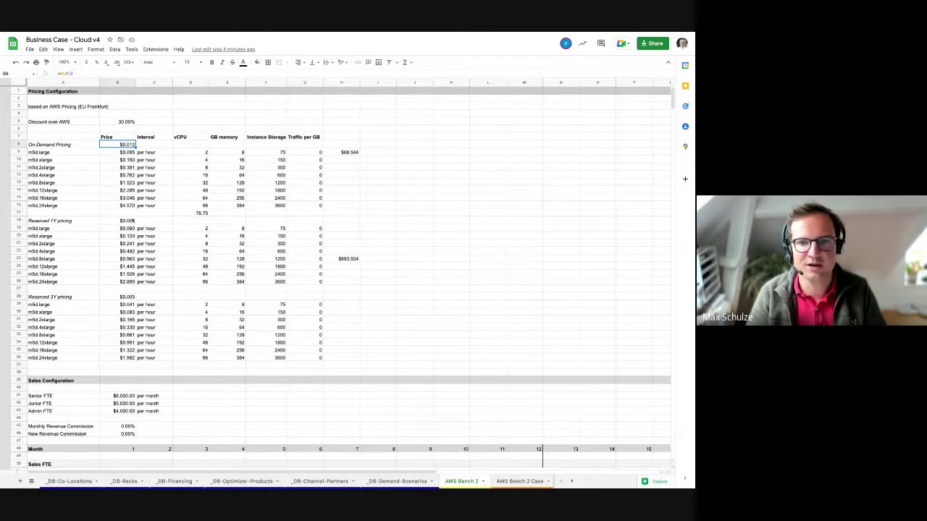
Select the on-demand prices between m5d.24xlarge and m5d.large, cells B9:B16
{"action": "left_click", "coordinate": [240, 213]}
{"action": "left_click", "coordinate": [240, 206]}
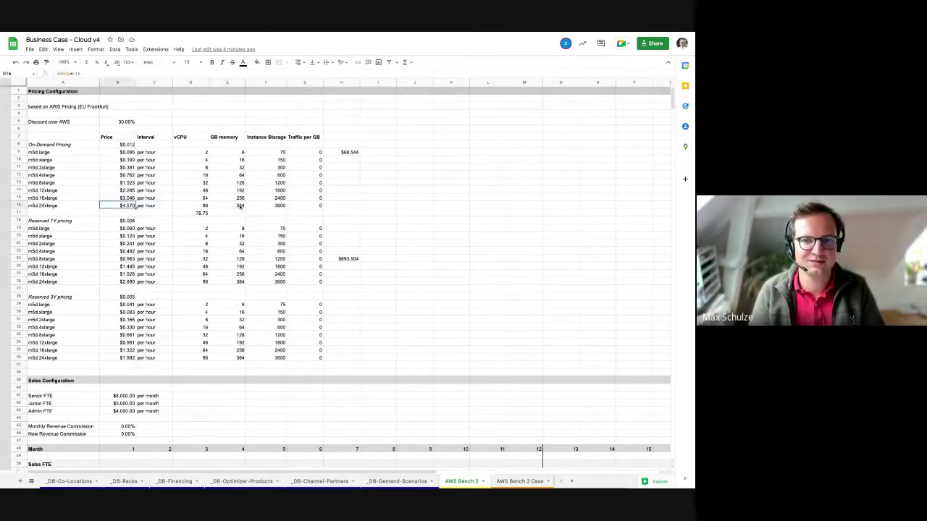
{"action": "left_click_drag", "start_coordinate": [119, 205], "coordinate": [120, 152]}
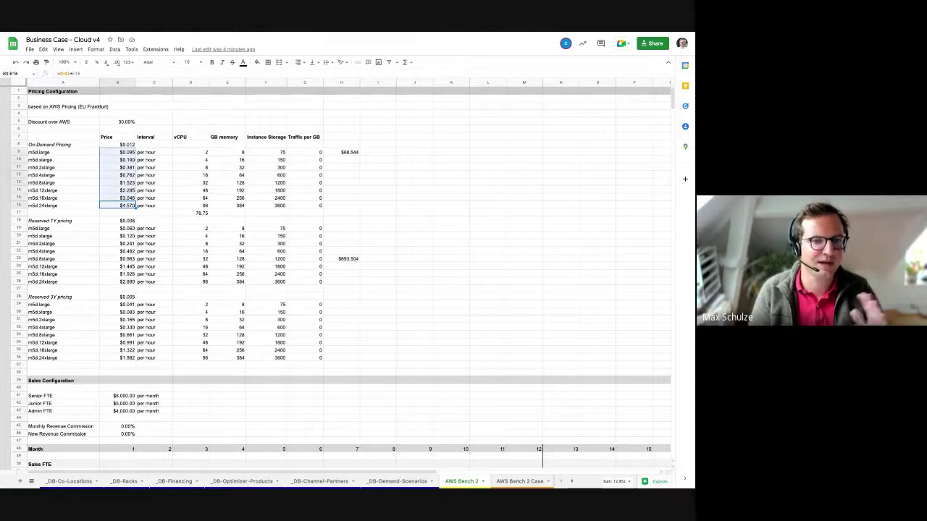
Look through the Reserved 1Y and 3Y pricing blocks and the Sales Configuration section down to Product Growth
{"action": "left_click", "coordinate": [266, 228]}
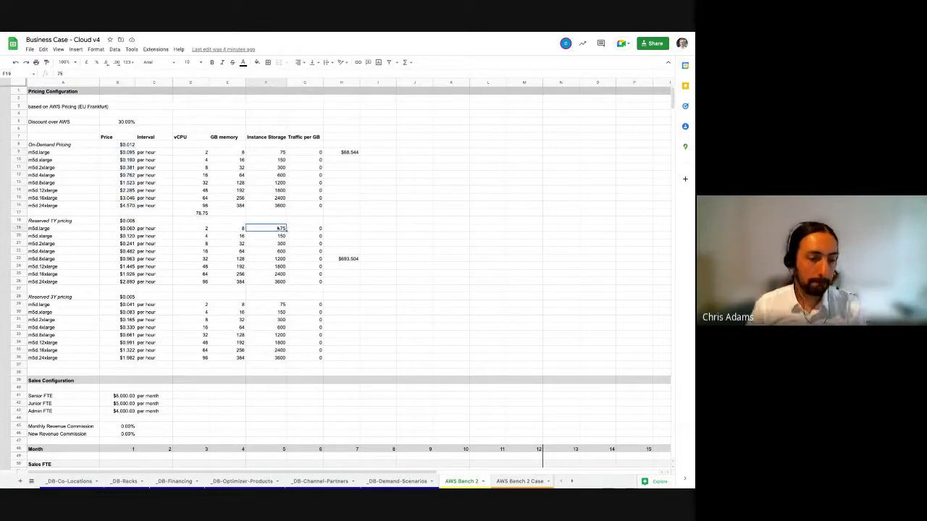
{"action": "left_click", "coordinate": [175, 298]}
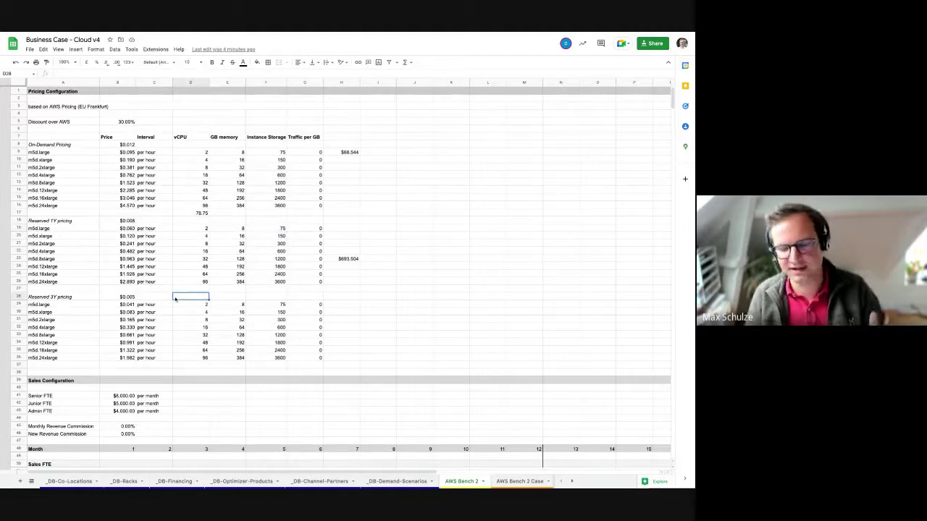
{"action": "key", "text": "Down"}
{"action": "key", "text": "Down"}
{"action": "key", "text": "Down"}
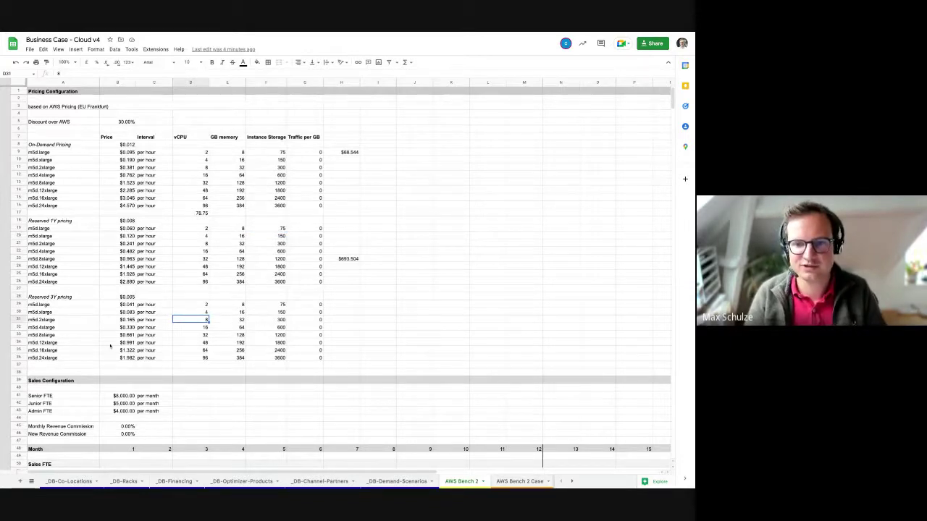
{"action": "scroll", "coordinate": [108, 328], "scroll_direction": "down", "scroll_amount": 3}
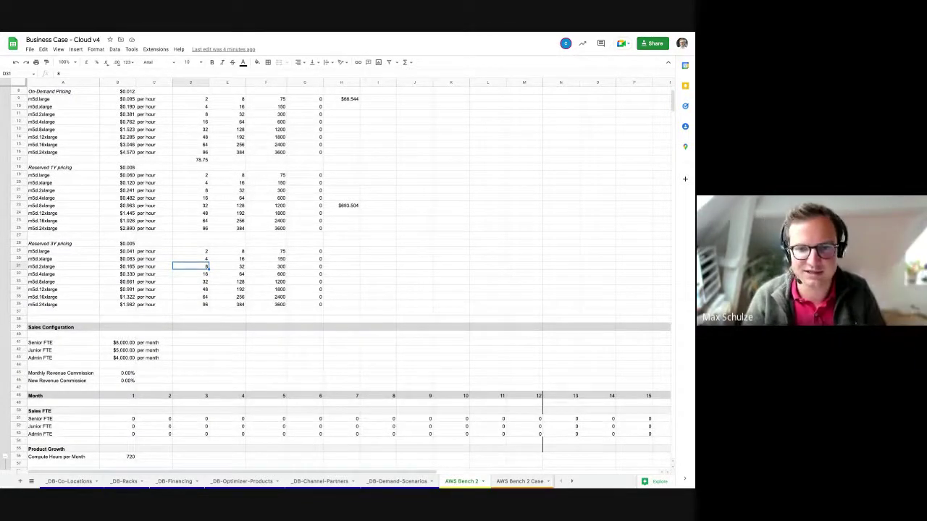
{"action": "scroll", "coordinate": [337, 278], "scroll_direction": "down", "scroll_amount": 2}
{"action": "scroll", "coordinate": [337, 278], "scroll_direction": "up", "scroll_amount": 4}
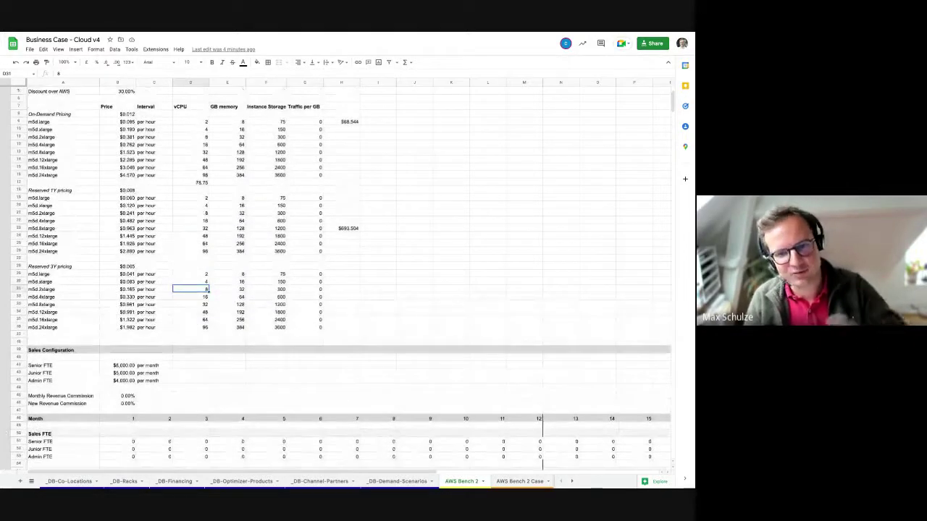
{"action": "scroll", "coordinate": [337, 278], "scroll_direction": "down", "scroll_amount": 5}
{"action": "scroll", "coordinate": [337, 278], "scroll_direction": "down", "scroll_amount": 2}
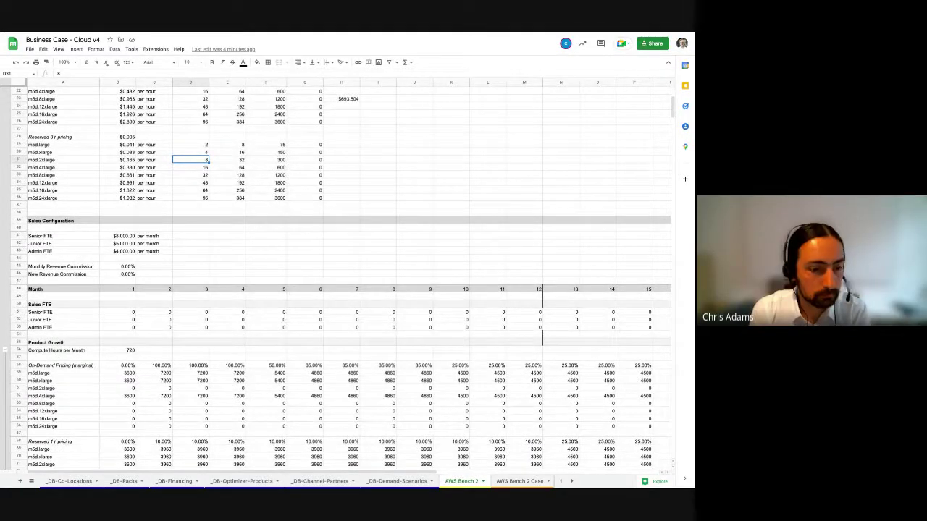
{"action": "scroll", "coordinate": [214, 316], "scroll_direction": "down", "scroll_amount": 5}
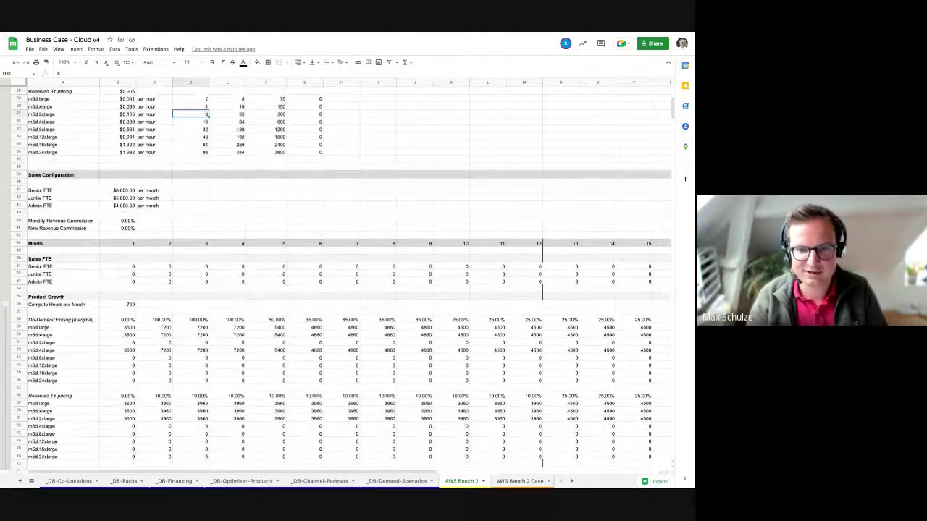
Examine the marginal On-Demand Pricing block under Product Growth, from the m5d.large row to the month 2 growth rate
{"action": "left_click", "coordinate": [65, 297]}
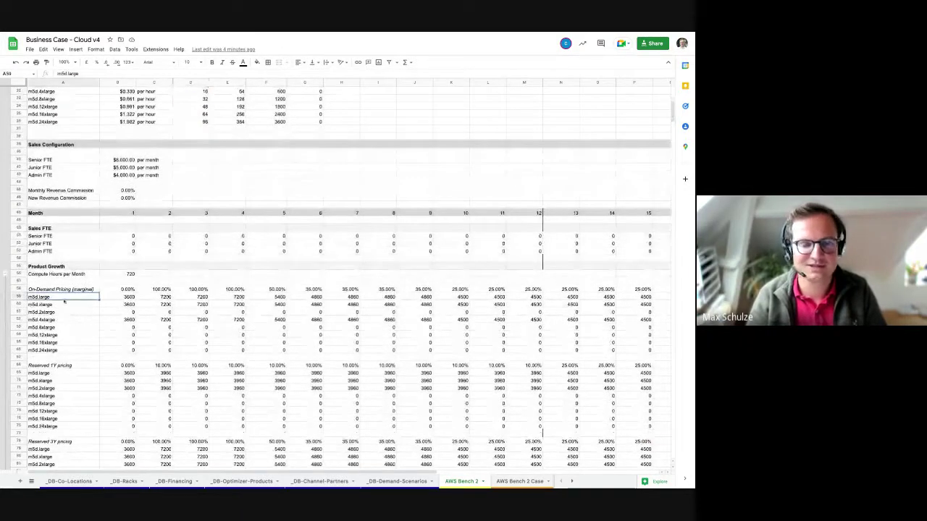
{"action": "scroll", "coordinate": [123, 319], "scroll_direction": "down", "scroll_amount": 2}
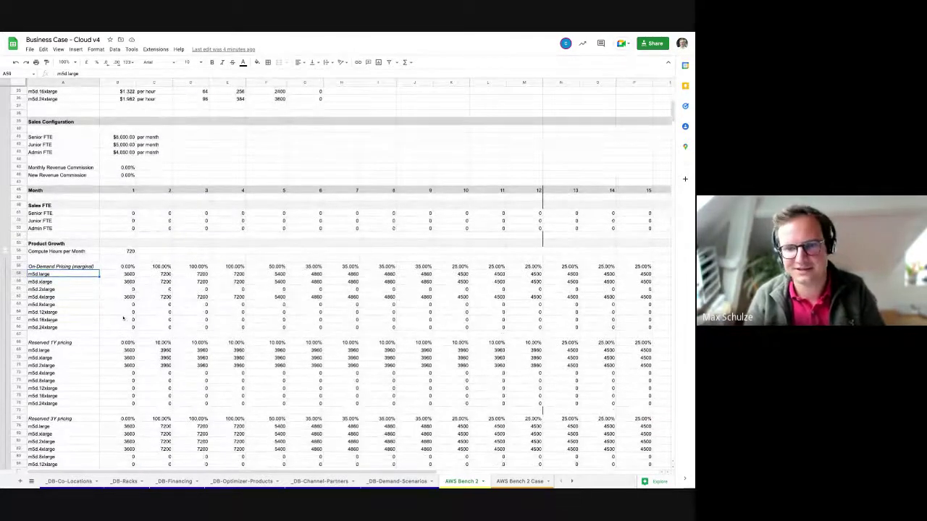
{"action": "scroll", "coordinate": [123, 319], "scroll_direction": "down", "scroll_amount": 1}
{"action": "left_click", "coordinate": [169, 252]}
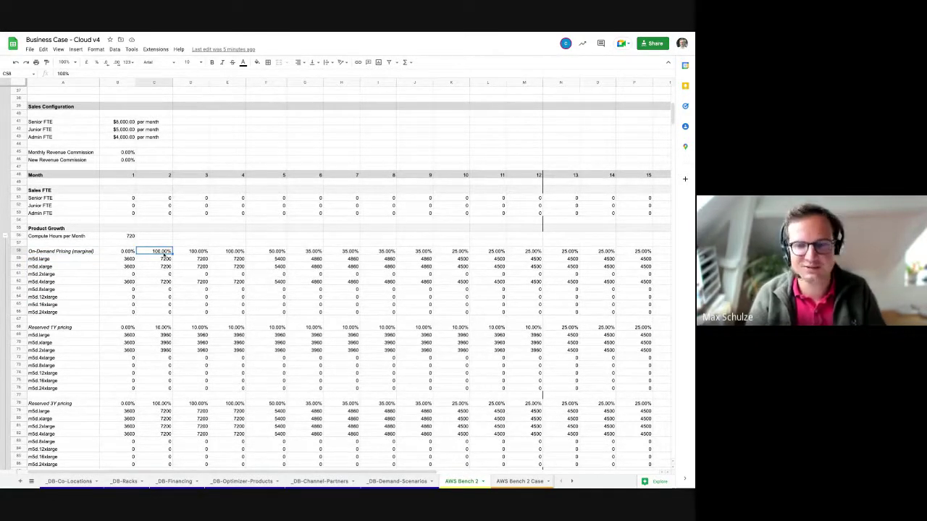
Inspect the formula behind Compute Hours per Month in the Product Growth section
{"action": "left_click", "coordinate": [130, 236]}
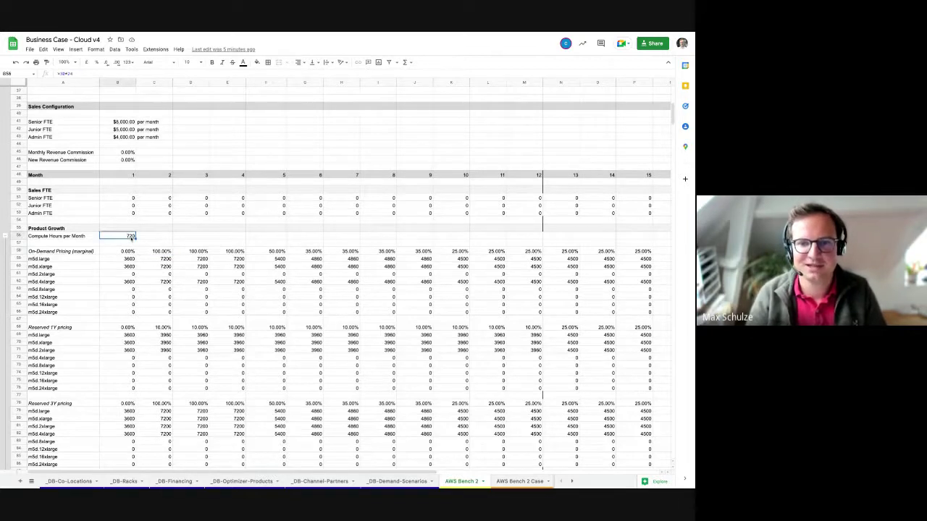
{"action": "double_click", "coordinate": [130, 237]}
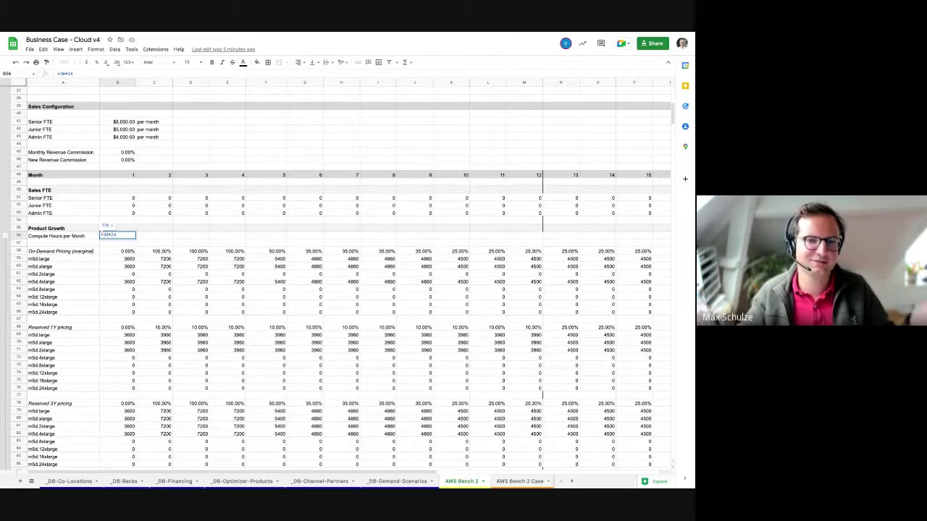
{"action": "key", "text": "Return"}
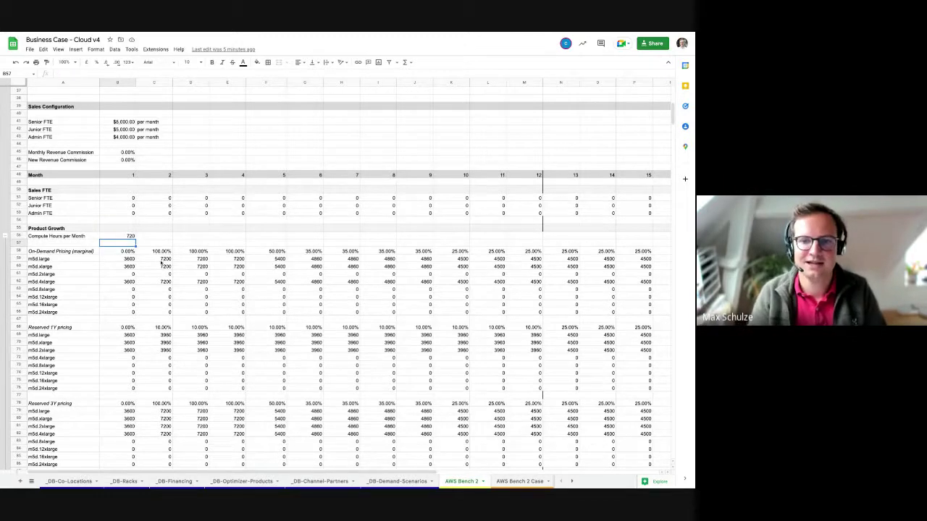
Inspect the month 2 compute-hours formula for on-demand m5d.large and the growth rates for months 2 and 5
{"action": "double_click", "coordinate": [161, 261]}
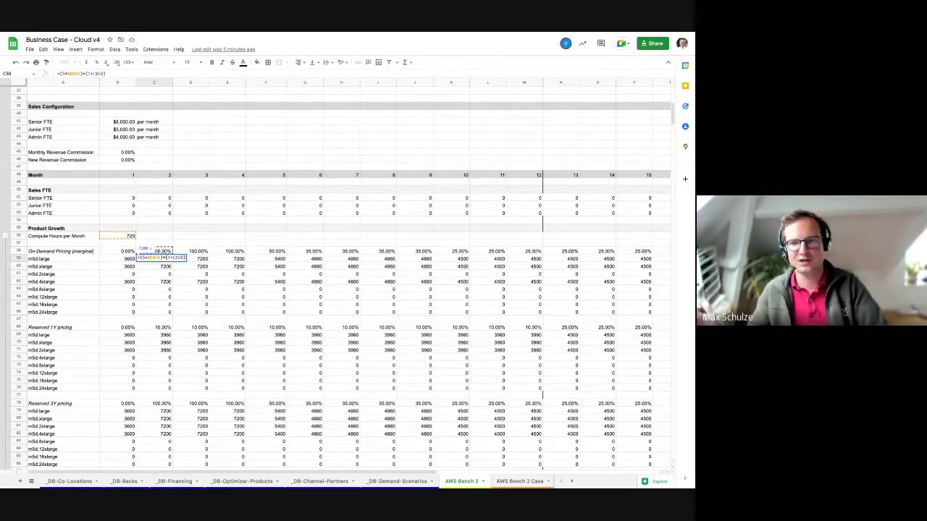
{"action": "key", "text": "Escape"}
{"action": "key", "text": "Up"}
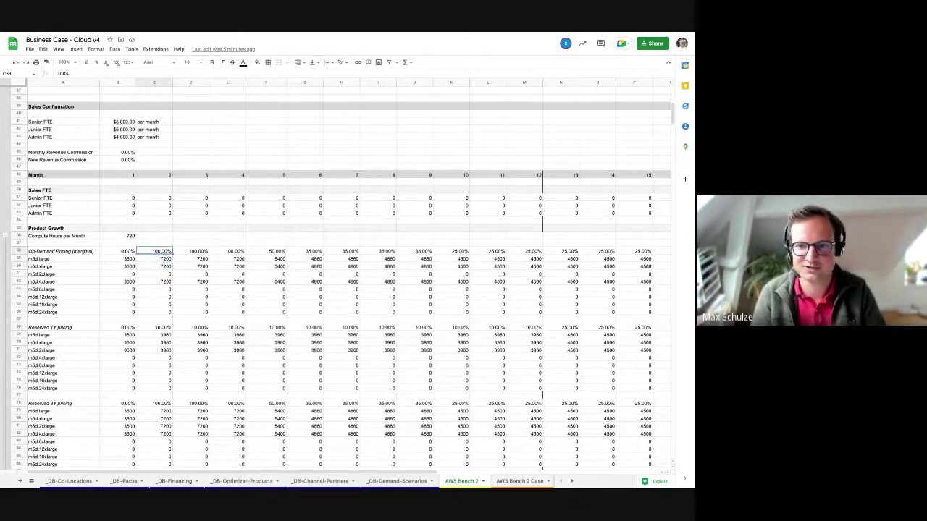
{"action": "left_click", "coordinate": [266, 251]}
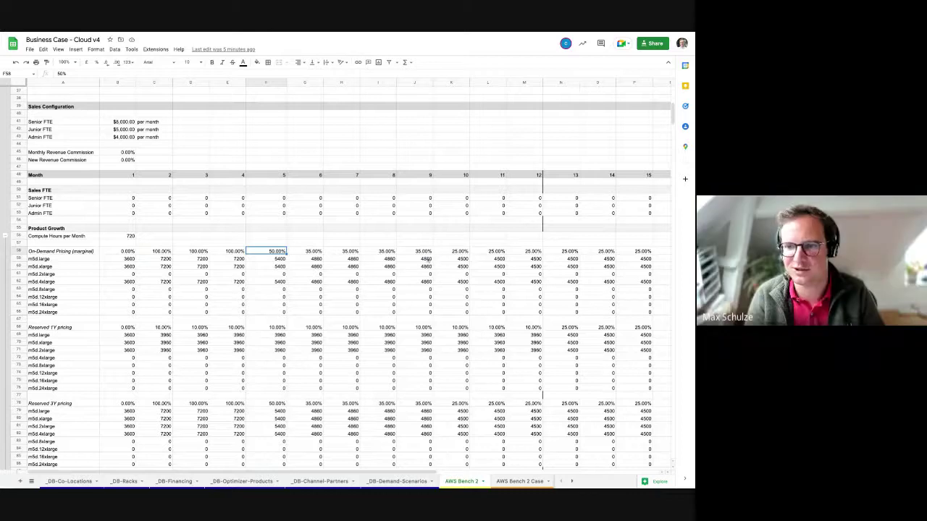
Inspect the month 1 compute-hours formula for m5d.large in the marginal On-Demand Pricing block
{"action": "left_click", "coordinate": [422, 252]}
{"action": "left_click", "coordinate": [150, 267]}
{"action": "double_click", "coordinate": [127, 258]}
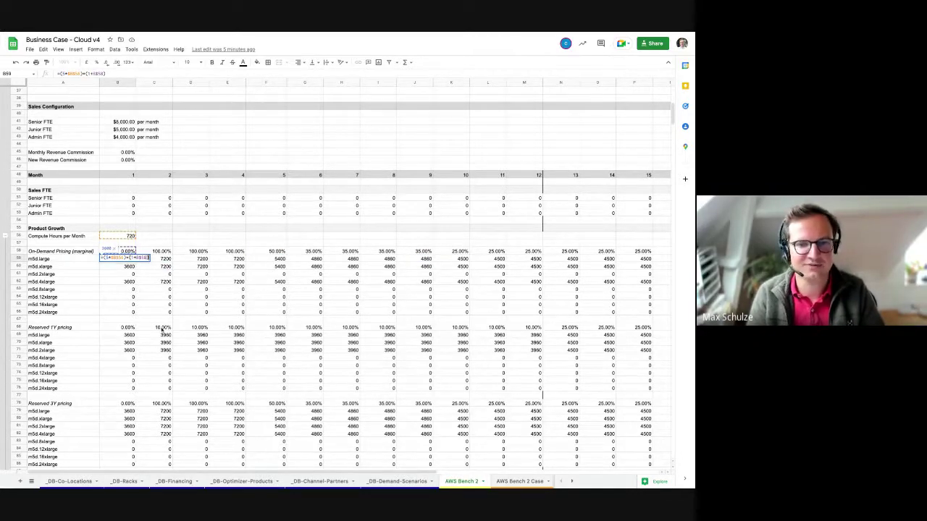
{"action": "left_click", "coordinate": [62, 249]}
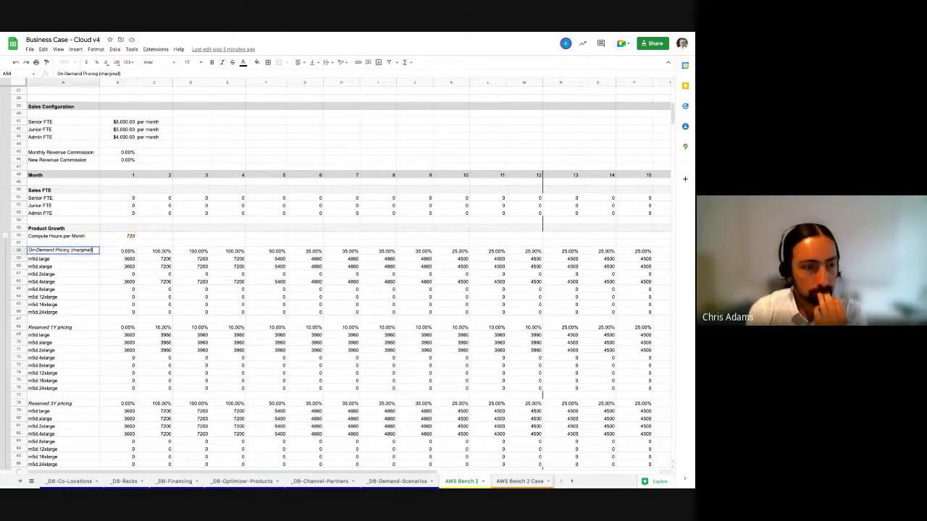
{"action": "left_click", "coordinate": [120, 266]}
Collapse the Product Growth rows and highlight months 1 to 9 of on-demand m5d.large and m5d.xlarge under Customer Inventory
{"action": "left_click", "coordinate": [5, 236]}
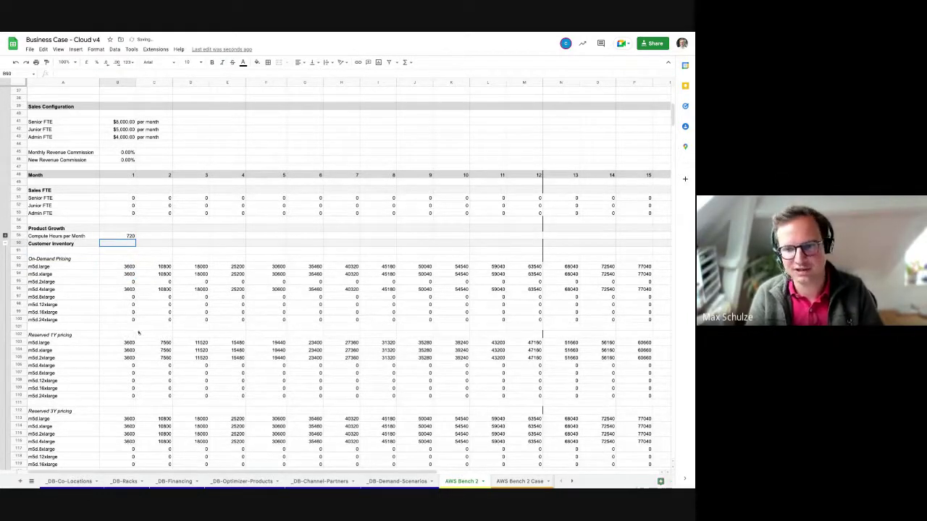
{"action": "left_click", "coordinate": [113, 267]}
{"action": "left_click_drag", "start_coordinate": [113, 269], "coordinate": [432, 277]}
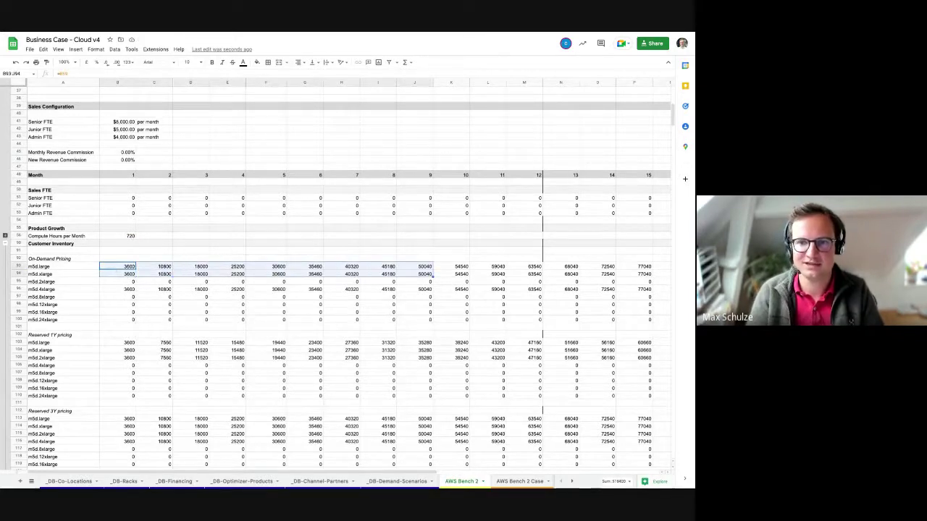
Highlight months 1 to 24 in the Month header row to review the time span, and return to the first column
{"action": "left_click", "coordinate": [106, 176]}
{"action": "key", "text": "shift+Right"}
{"action": "key", "text": "shift+Right"}
{"action": "key", "text": "shift+Right"}
{"action": "key", "text": "shift+Right"}
{"action": "key", "text": "shift+Right"}
{"action": "key", "text": "shift+Right"}
{"action": "key", "text": "shift+Right"}
{"action": "key", "text": "shift+Right"}
{"action": "key", "text": "shift+Right"}
{"action": "key", "text": "shift+Right"}
{"action": "key", "text": "shift+Right"}
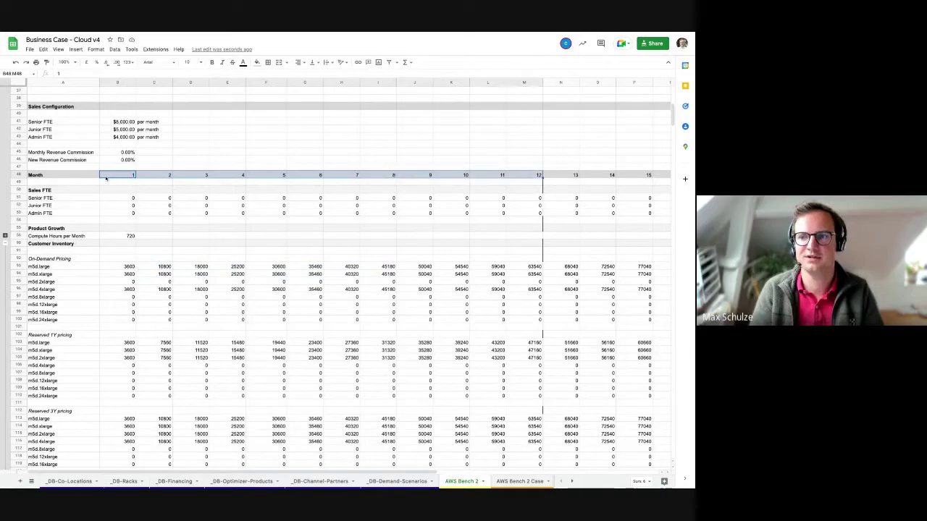
{"action": "key", "text": "shift+Right"}
{"action": "key", "text": "shift+Right"}
{"action": "key", "text": "shift+Right"}
{"action": "key", "text": "shift+Right"}
{"action": "key", "text": "shift+Right"}
{"action": "key", "text": "shift+Right"}
{"action": "key", "text": "shift+Right"}
{"action": "key", "text": "shift+Right"}
{"action": "key", "text": "shift+Right"}
{"action": "key", "text": "shift+Right"}
{"action": "key", "text": "shift+Right"}
{"action": "key", "text": "shift+Right"}
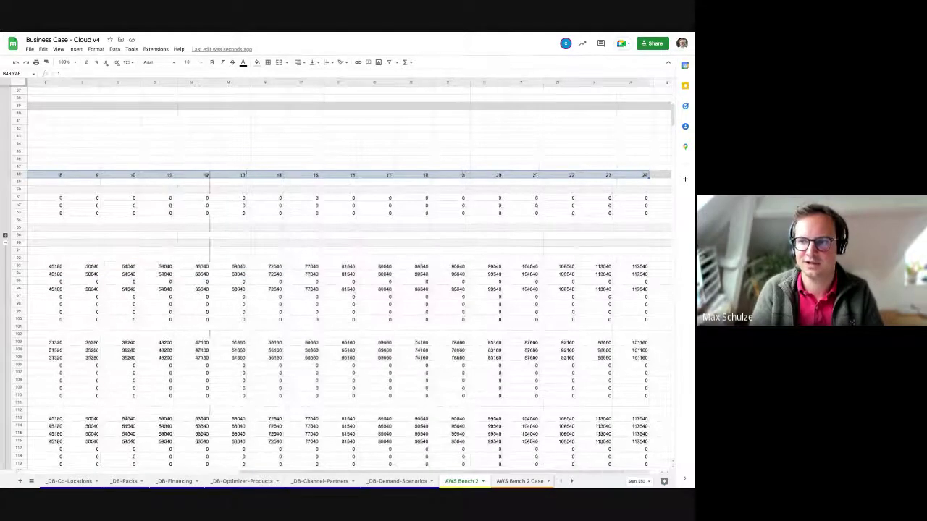
{"action": "key", "text": "Home"}
{"action": "key", "text": "Down"}
{"action": "key", "text": "Down"}
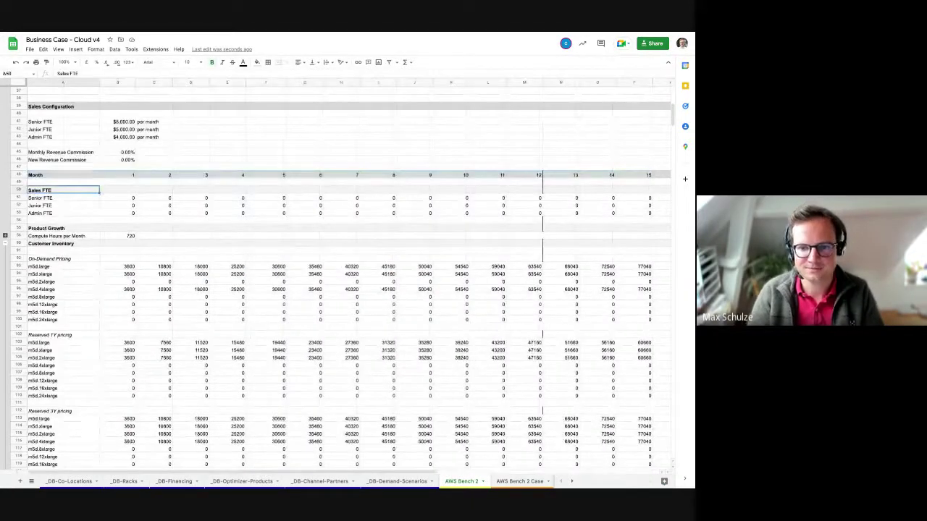
Examine the Reserved 1Y pricing rows under Customer Inventory, highlighting months 1 to 5 of m5d.xlarge
{"action": "left_click", "coordinate": [135, 357]}
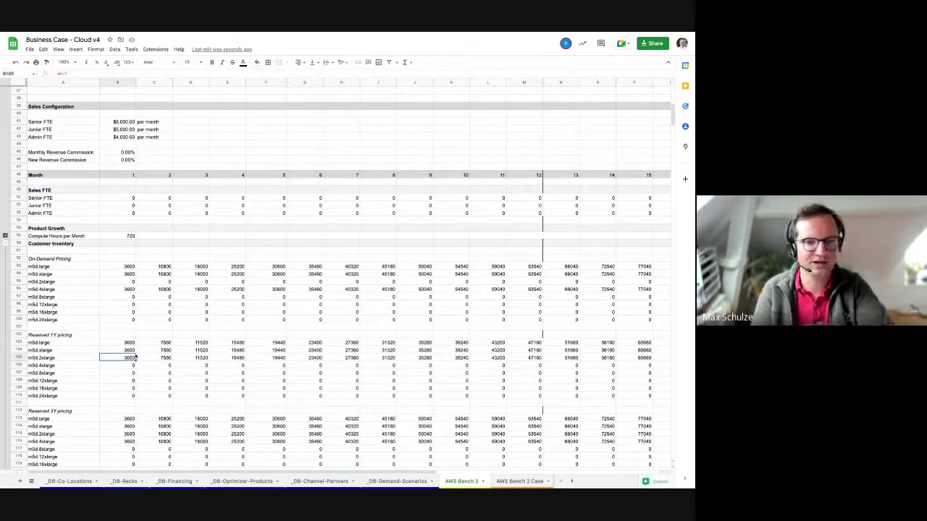
{"action": "key", "text": "Down"}
{"action": "key", "text": "Up"}
{"action": "key", "text": "Down"}
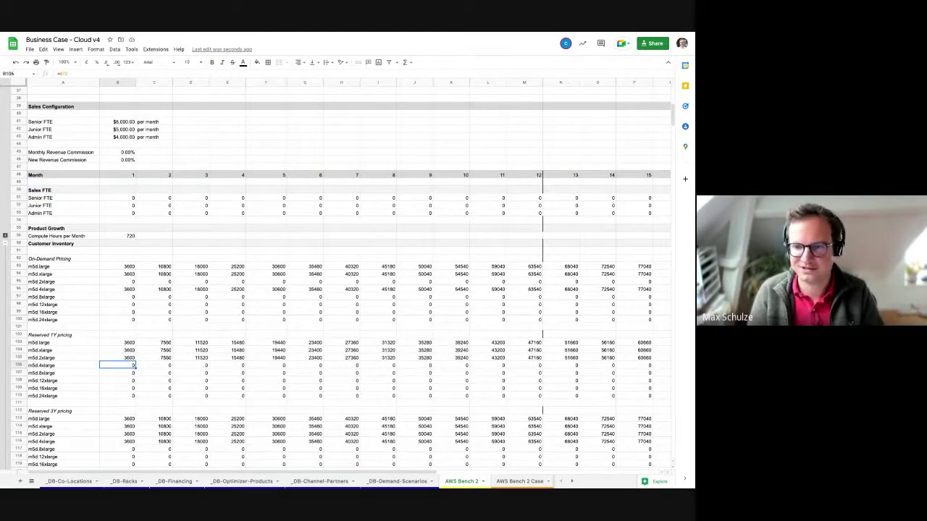
{"action": "key", "text": "Up"}
{"action": "key", "text": "Up"}
{"action": "key", "text": "Up"}
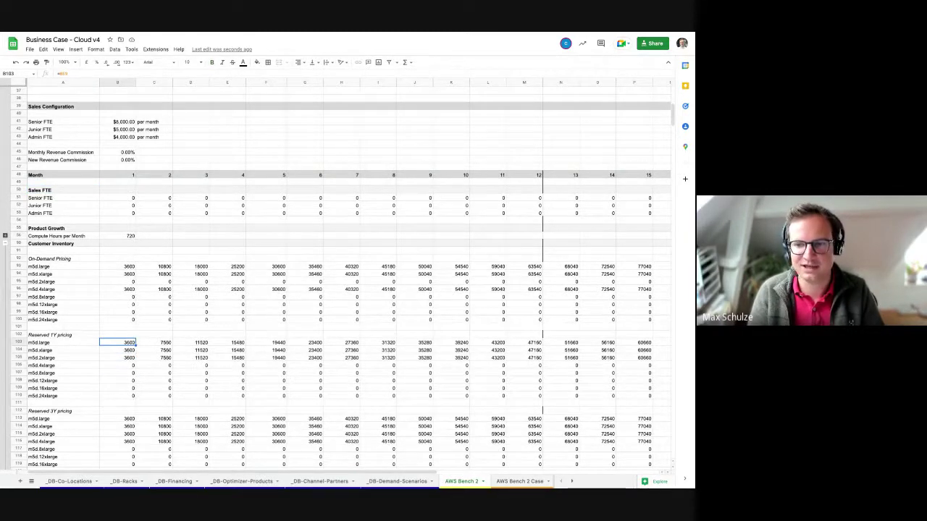
{"action": "key", "text": "Down"}
{"action": "key", "text": "shift+Right"}
{"action": "key", "text": "shift+Right"}
{"action": "key", "text": "shift+Right"}
{"action": "key", "text": "shift+Right"}
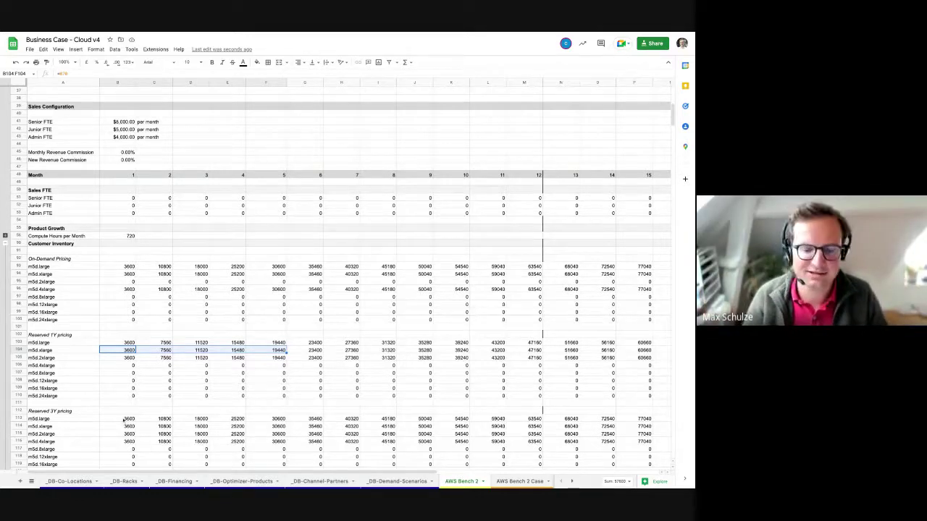
Collapse the Customer Inventory section and look through the Product Revenues blocks with their monthly totals
{"action": "scroll", "coordinate": [124, 418], "scroll_direction": "down", "scroll_amount": 1}
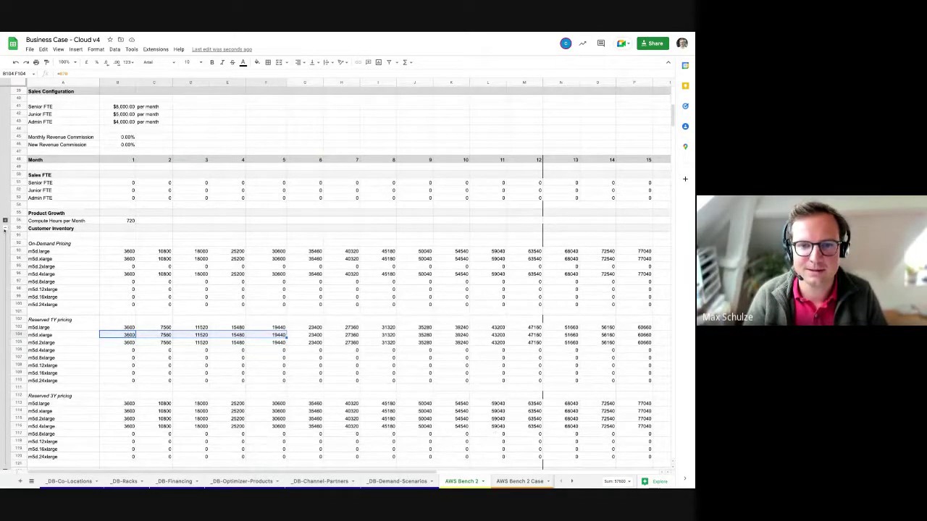
{"action": "left_click", "coordinate": [5, 229]}
{"action": "left_click", "coordinate": [5, 237]}
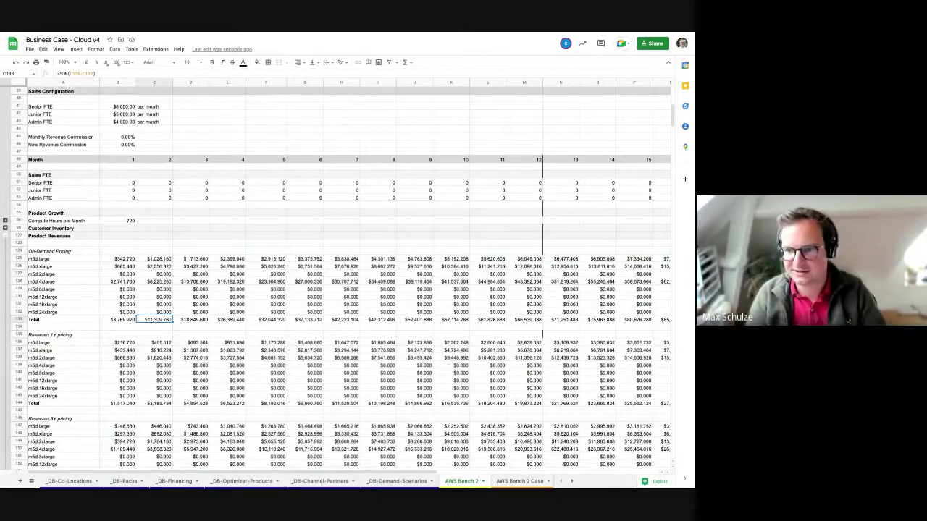
{"action": "scroll", "coordinate": [120, 375], "scroll_direction": "down", "scroll_amount": 2}
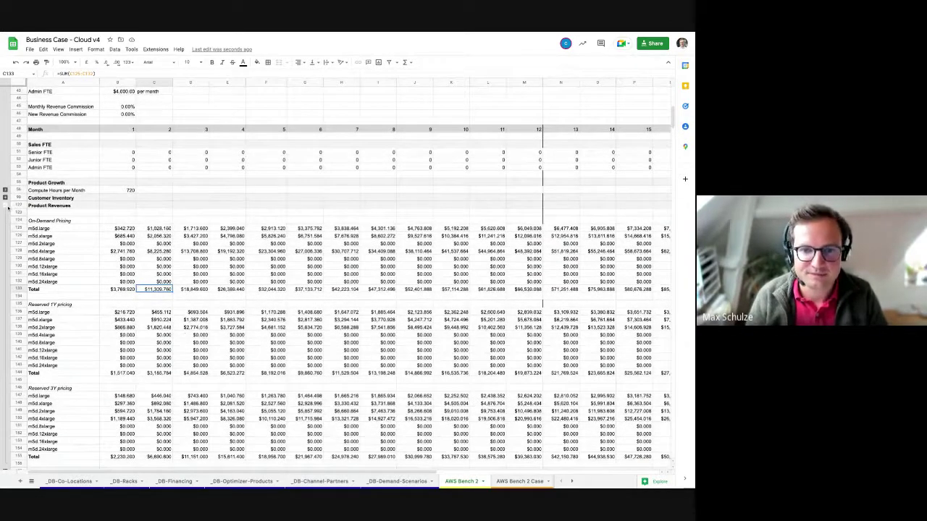
Collapse Product Revenues, Costs of Sales and Net Revenue, leaving the Compute Demand section expanded
{"action": "left_click", "coordinate": [5, 206]}
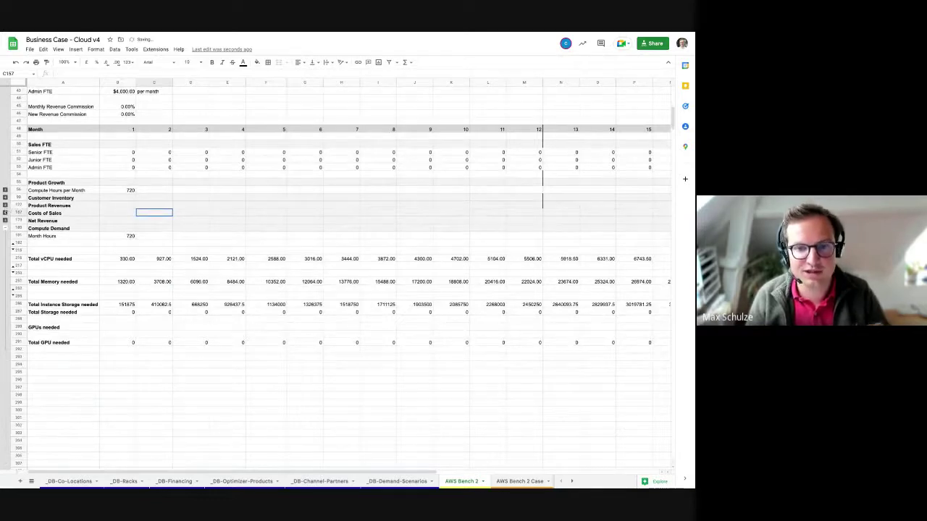
{"action": "left_click", "coordinate": [5, 228]}
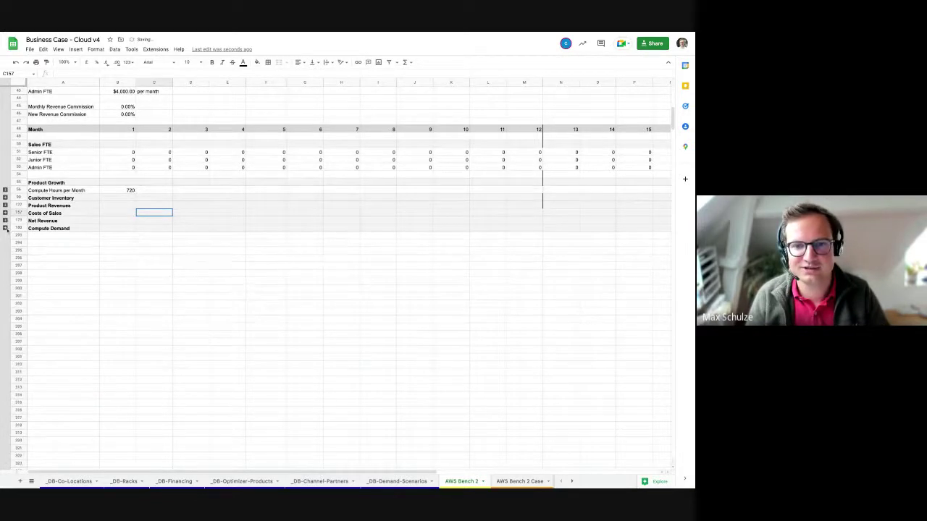
{"action": "left_click", "coordinate": [5, 228]}
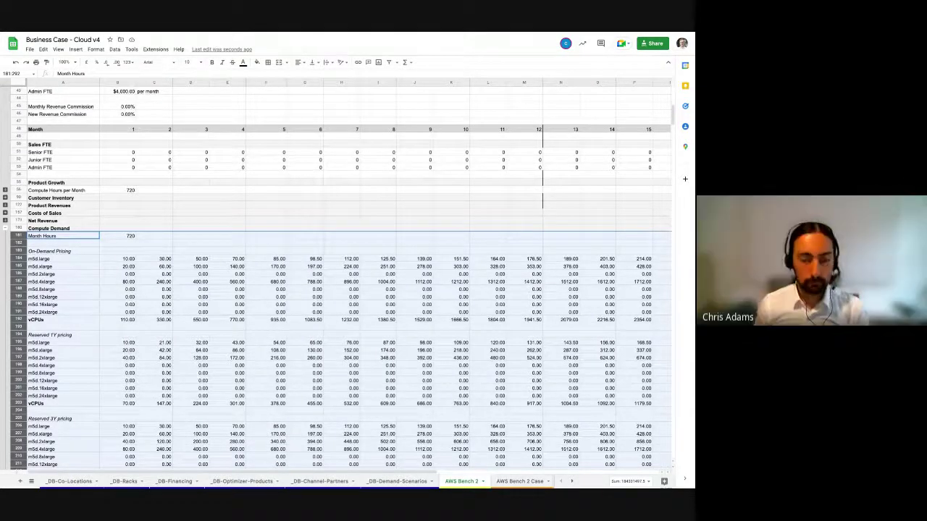
Examine the vCPU demand per instance type in the Compute Demand section, down to Total vCPU needed
{"action": "left_click", "coordinate": [227, 365]}
{"action": "scroll", "coordinate": [340, 282], "scroll_direction": "down", "scroll_amount": 1}
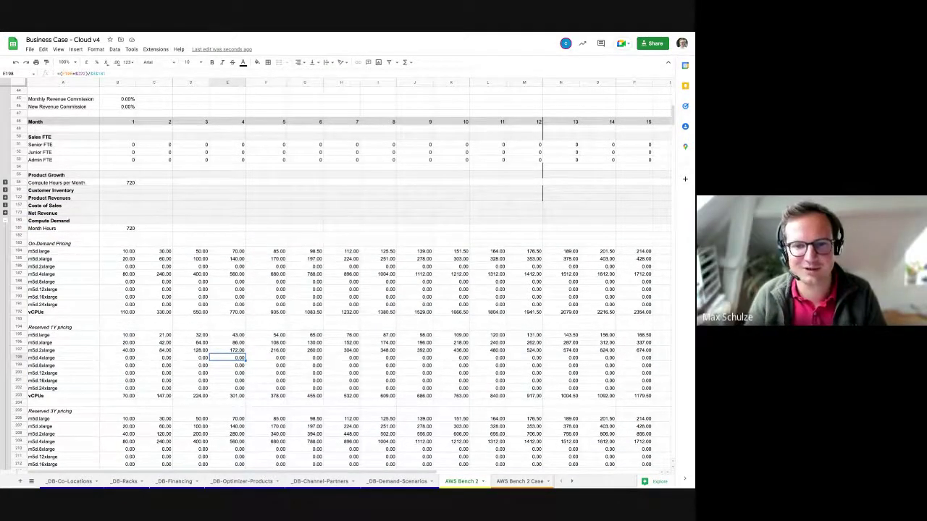
{"action": "left_click", "coordinate": [5, 224]}
{"action": "scroll", "coordinate": [111, 268], "scroll_direction": "down", "scroll_amount": 3}
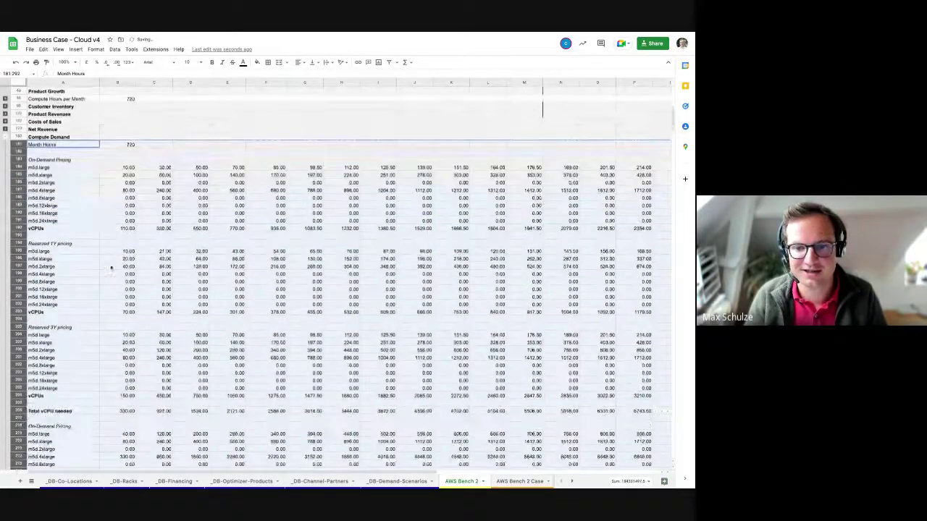
Examine the Memory (GB) row of the Reserved 1Y pricing block in Compute Demand for months 1 to 9
{"action": "scroll", "coordinate": [111, 268], "scroll_direction": "down", "scroll_amount": 3}
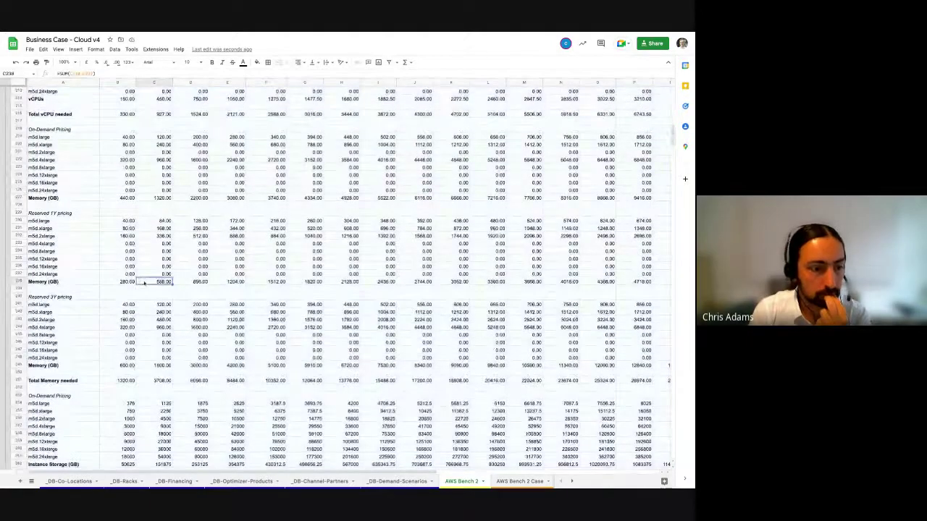
{"action": "left_click", "coordinate": [128, 282]}
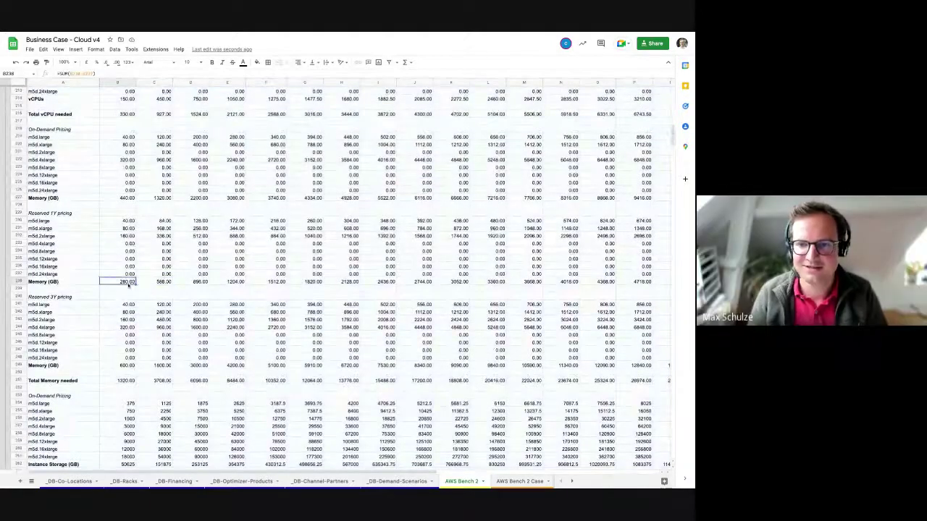
{"action": "key", "text": "shift+Right"}
{"action": "key", "text": "shift+Right"}
{"action": "key", "text": "shift+Right"}
{"action": "key", "text": "shift+Right"}
{"action": "key", "text": "shift+Right"}
{"action": "key", "text": "shift+Right"}
{"action": "key", "text": "shift+Right"}
{"action": "key", "text": "shift+Right"}
Highlight the Total Memory needed row for months 1 to 14
{"action": "key", "text": "Down"}
{"action": "key", "text": "Down"}
{"action": "key", "text": "Down"}
{"action": "key", "text": "Down"}
{"action": "key", "text": "Down"}
{"action": "key", "text": "Down"}
{"action": "key", "text": "Down"}
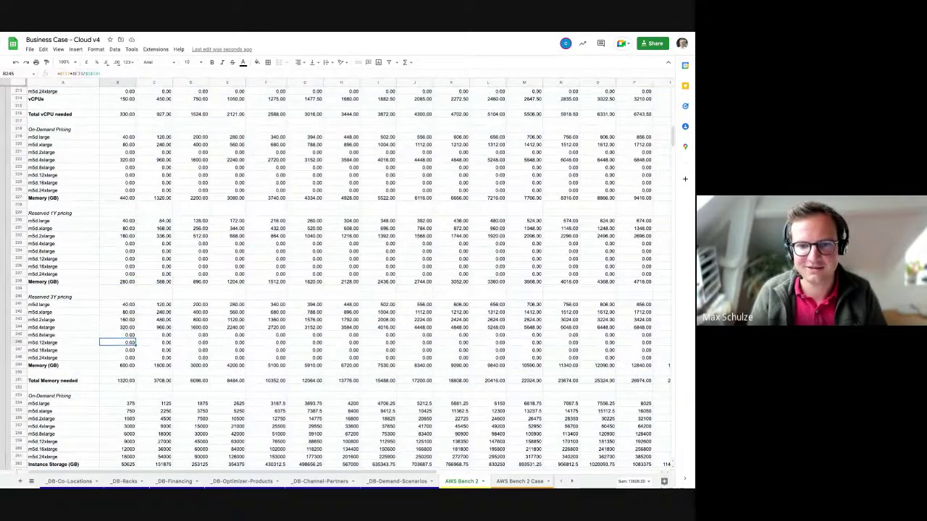
{"action": "key", "text": "Down"}
{"action": "key", "text": "Down"}
{"action": "key", "text": "Down"}
{"action": "key", "text": "Down"}
{"action": "key", "text": "Down"}
{"action": "key", "text": "shift+Right"}
{"action": "key", "text": "shift+Right"}
{"action": "key", "text": "shift+Right"}
{"action": "key", "text": "shift+Right"}
{"action": "key", "text": "shift+Right"}
{"action": "key", "text": "shift+Right"}
{"action": "key", "text": "shift+Right"}
{"action": "key", "text": "shift+Right"}
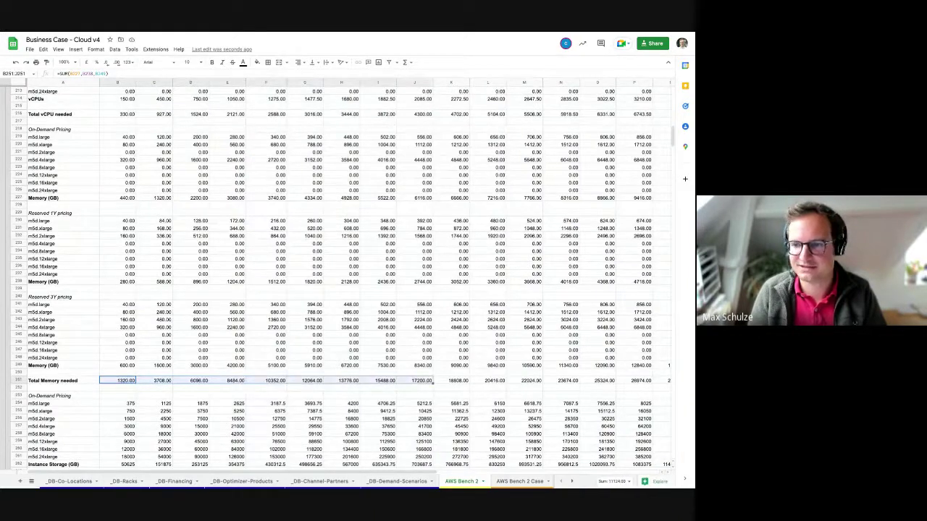
{"action": "key", "text": "shift+Right"}
{"action": "key", "text": "shift+Right"}
{"action": "key", "text": "shift+Right"}
{"action": "key", "text": "shift+Right"}
{"action": "key", "text": "shift+Right"}
Look through the Instance Storage blocks down to the total storage and Total GPU needed rows
{"action": "scroll", "coordinate": [155, 262], "scroll_direction": "down", "scroll_amount": 5}
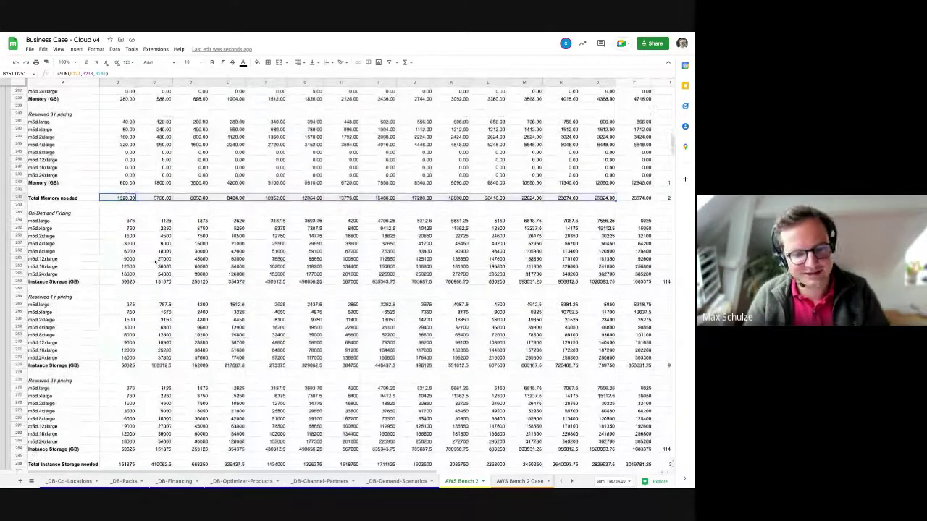
{"action": "scroll", "coordinate": [155, 263], "scroll_direction": "down", "scroll_amount": 1}
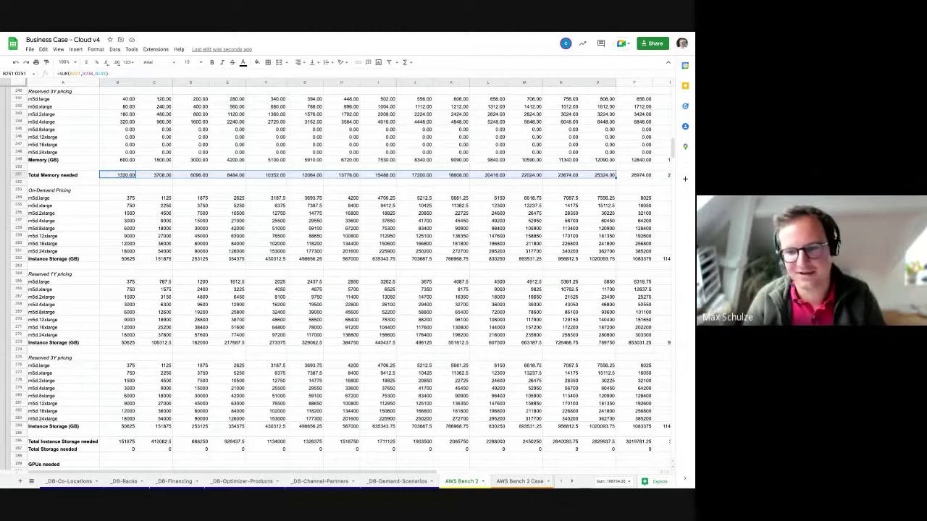
{"action": "scroll", "coordinate": [219, 350], "scroll_direction": "down", "scroll_amount": 3}
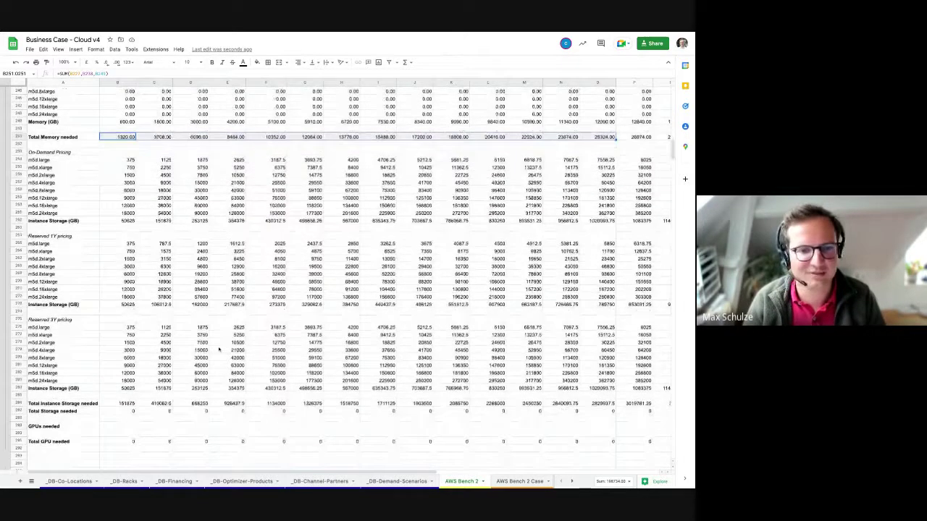
{"action": "scroll", "coordinate": [210, 435], "scroll_direction": "down", "scroll_amount": 2}
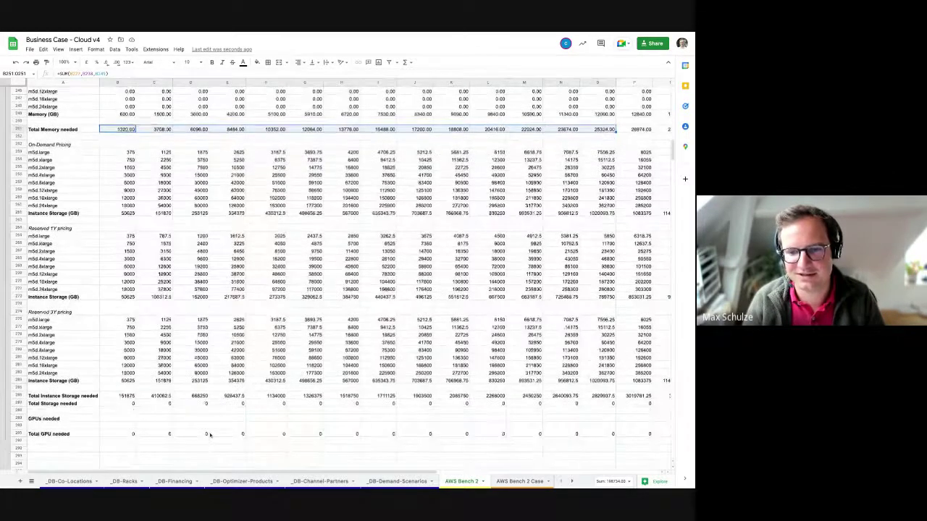
{"action": "left_click", "coordinate": [121, 425]}
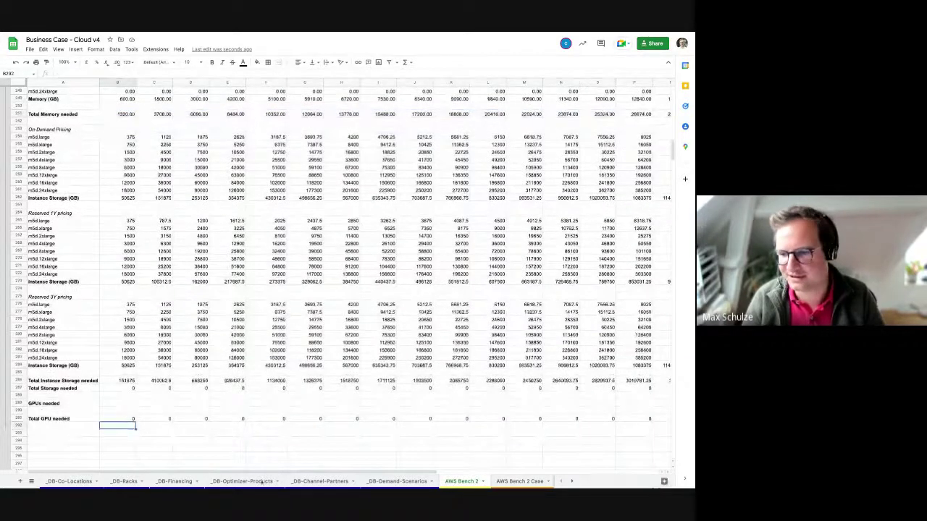
Collapse the Compute Demand section and go back over the Sales Configuration and reserved pricing blocks
{"action": "scroll", "coordinate": [112, 313], "scroll_direction": "up", "scroll_amount": 20}
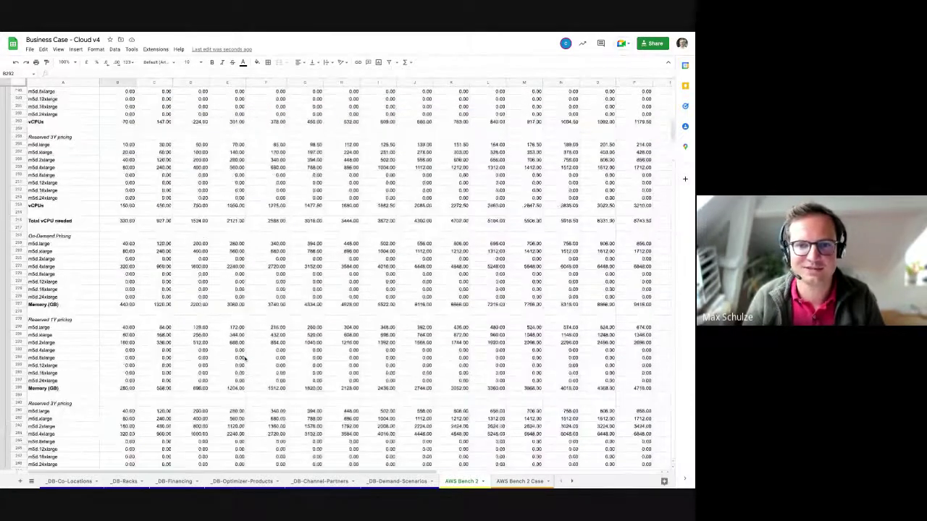
{"action": "left_click", "coordinate": [5, 297]}
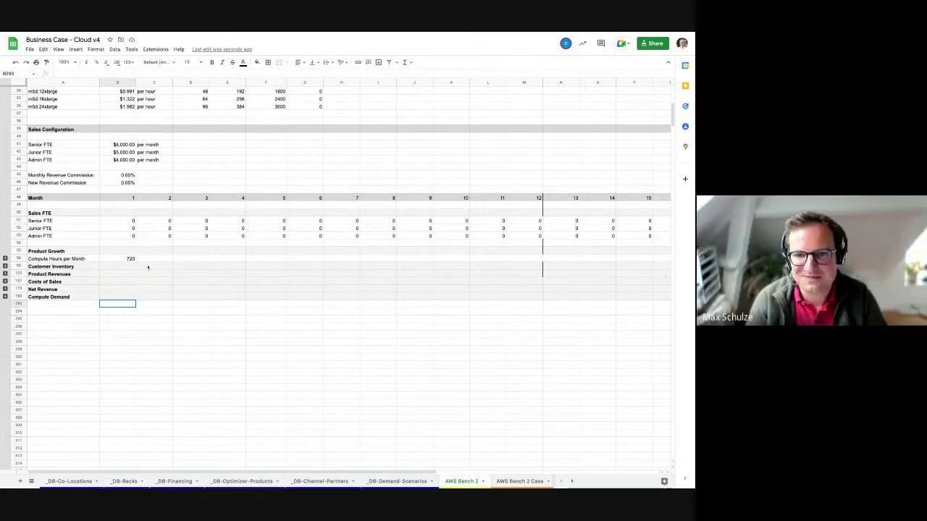
{"action": "left_click", "coordinate": [262, 251]}
{"action": "scroll", "coordinate": [262, 251], "scroll_direction": "up", "scroll_amount": 5}
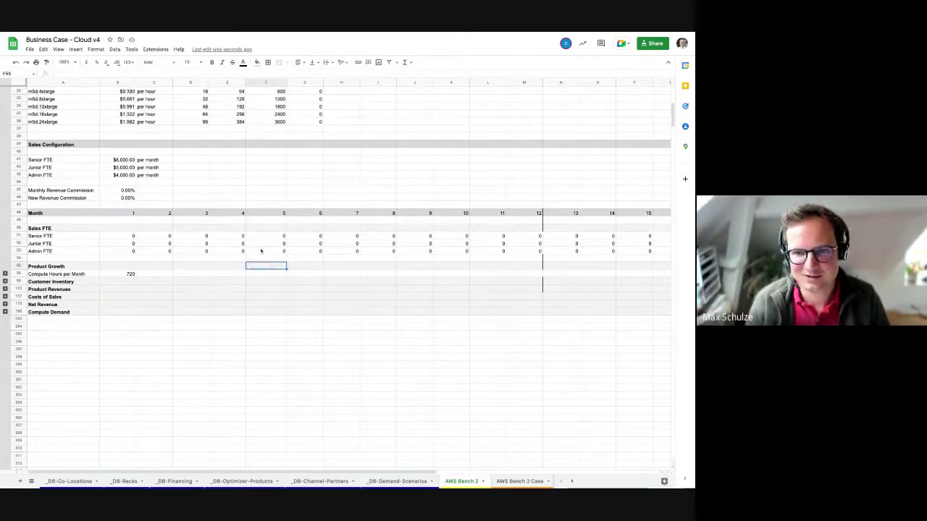
{"action": "scroll", "coordinate": [262, 250], "scroll_direction": "up", "scroll_amount": 1}
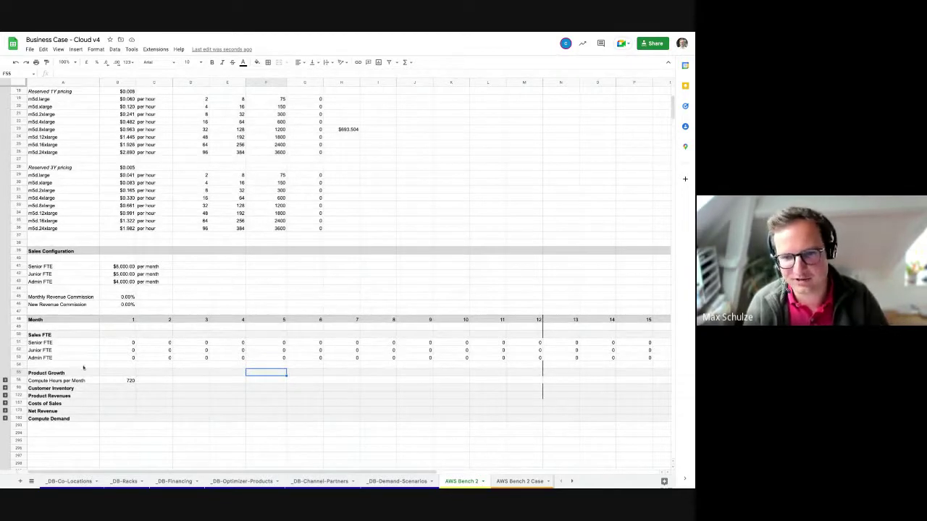
{"action": "scroll", "coordinate": [164, 347], "scroll_direction": "up", "scroll_amount": 2}
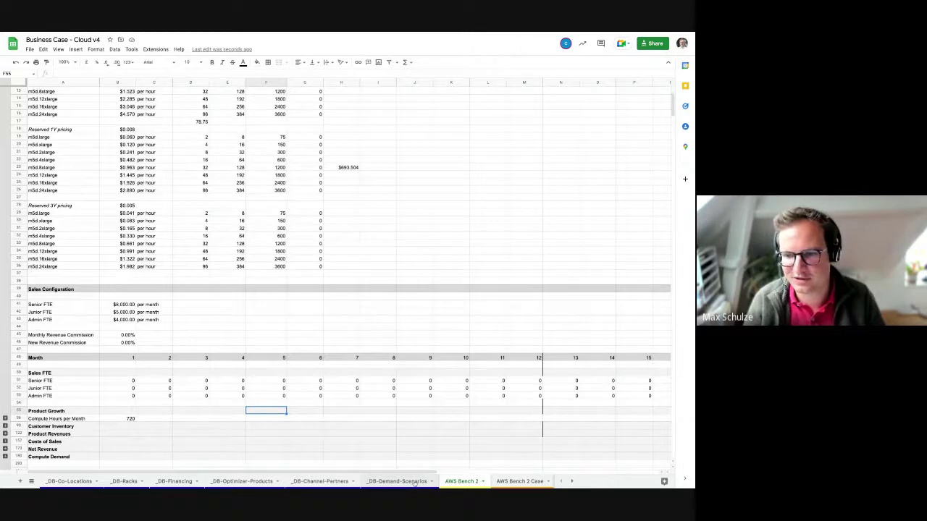
Open the _DB-Demand-Scenarios sheet and highlight the AWS Bench 3 and AWS Bench 2 entries
{"action": "left_click", "coordinate": [414, 482]}
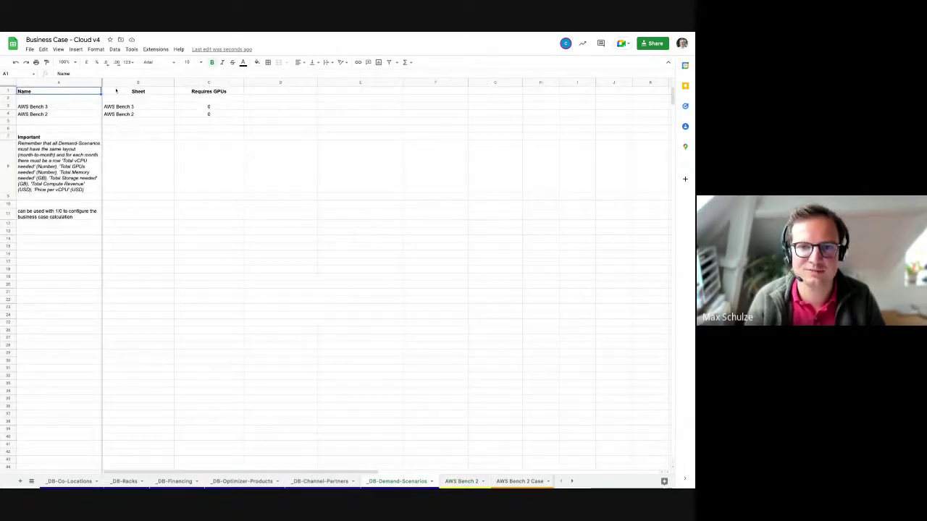
{"action": "left_click_drag", "start_coordinate": [40, 106], "coordinate": [196, 127]}
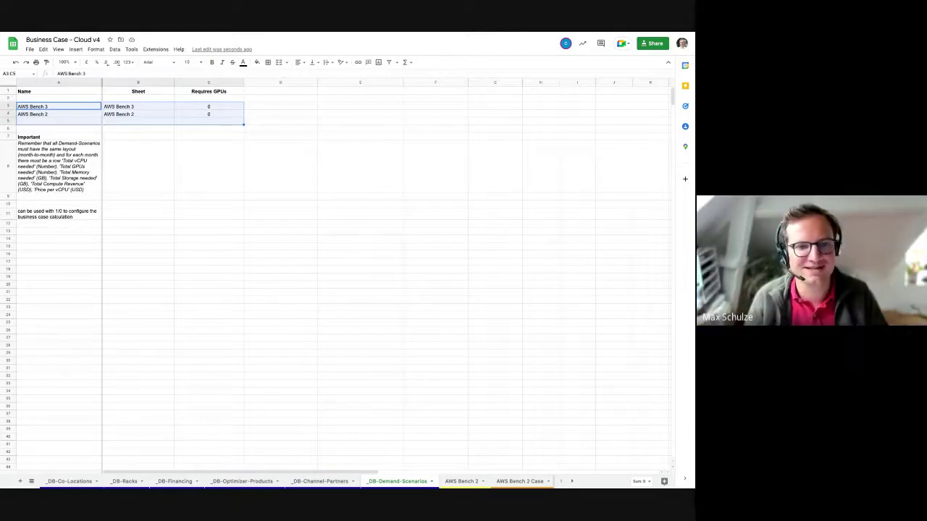
Open the AWS Bench 2 Case sheet and view the available Demand-Side Scenario options without changing the selection
{"action": "left_click", "coordinate": [523, 484]}
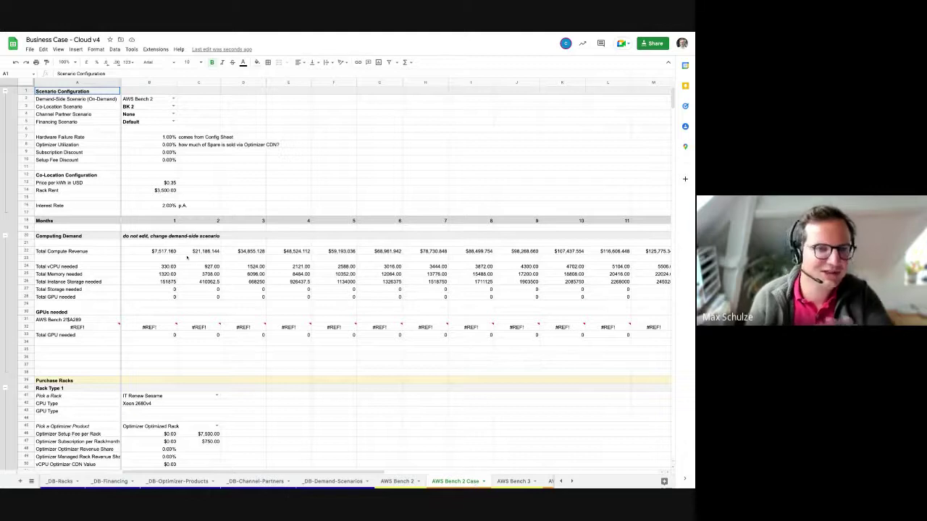
{"action": "left_click", "coordinate": [174, 99]}
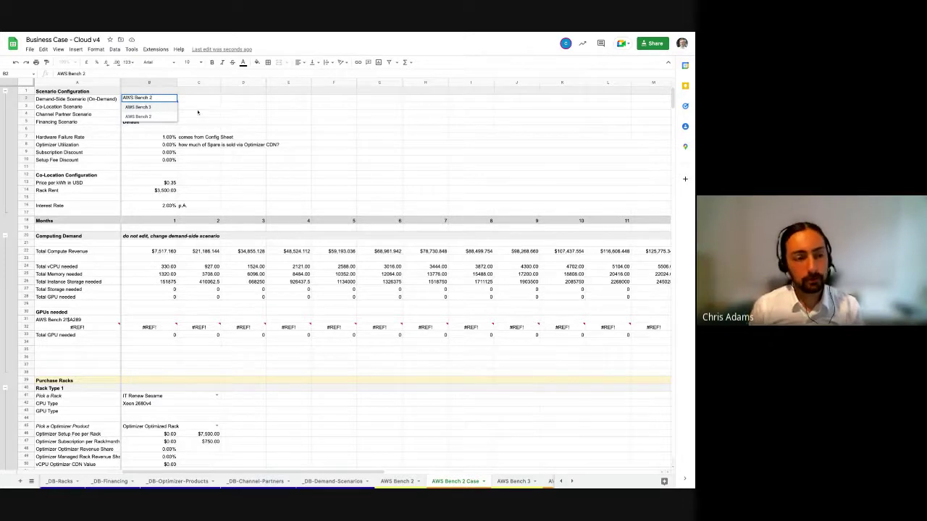
{"action": "left_click", "coordinate": [198, 108]}
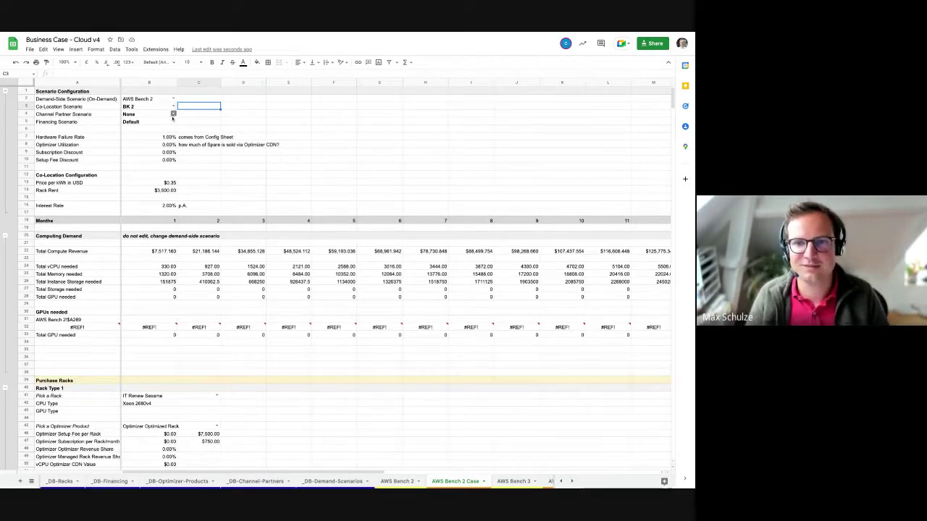
Go through the Scenario Configuration labels from Demand-Side Scenario down to Financing Scenario
{"action": "left_click", "coordinate": [78, 99]}
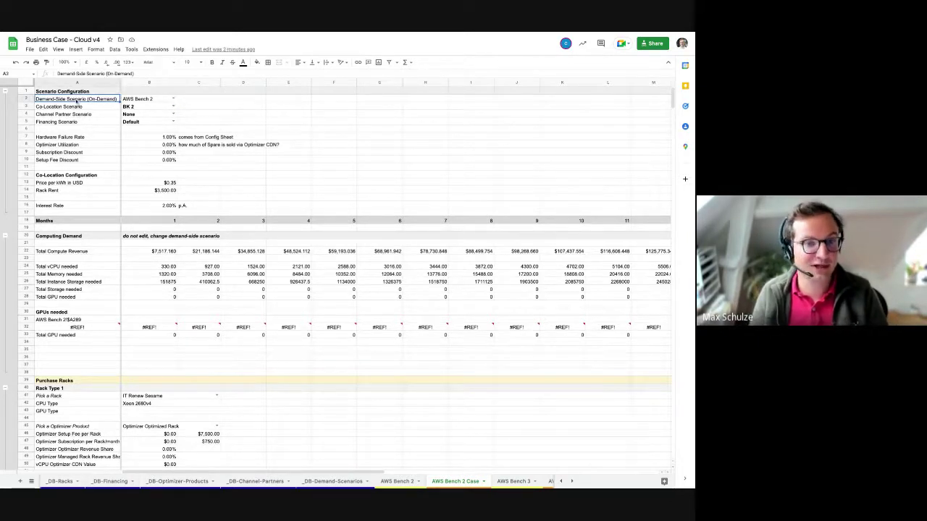
{"action": "key", "text": "Down"}
{"action": "key", "text": "Down"}
{"action": "key", "text": "Down"}
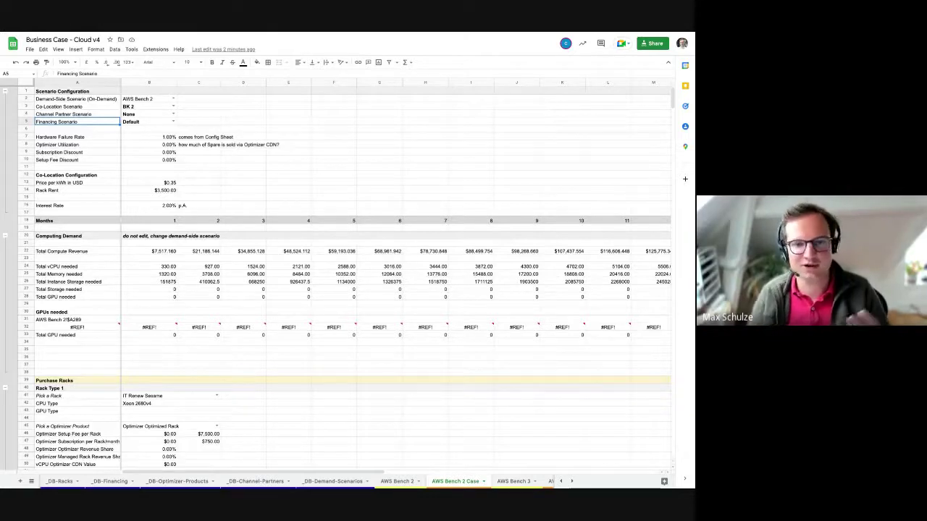
Step through the Hardware Failure Rate, Optimizer Utilization and discount values down to the Price per kWh
{"action": "left_click", "coordinate": [156, 138]}
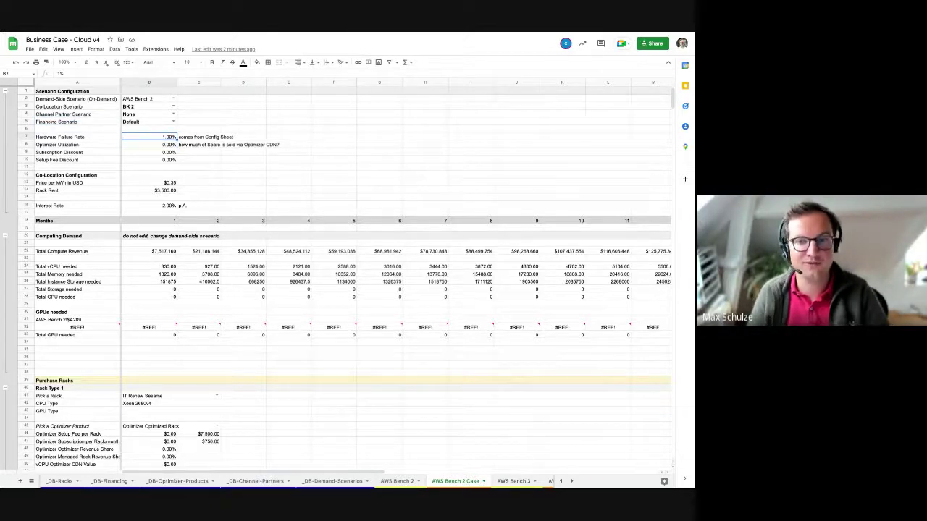
{"action": "key", "text": "Down"}
{"action": "key", "text": "Down"}
{"action": "key", "text": "Down"}
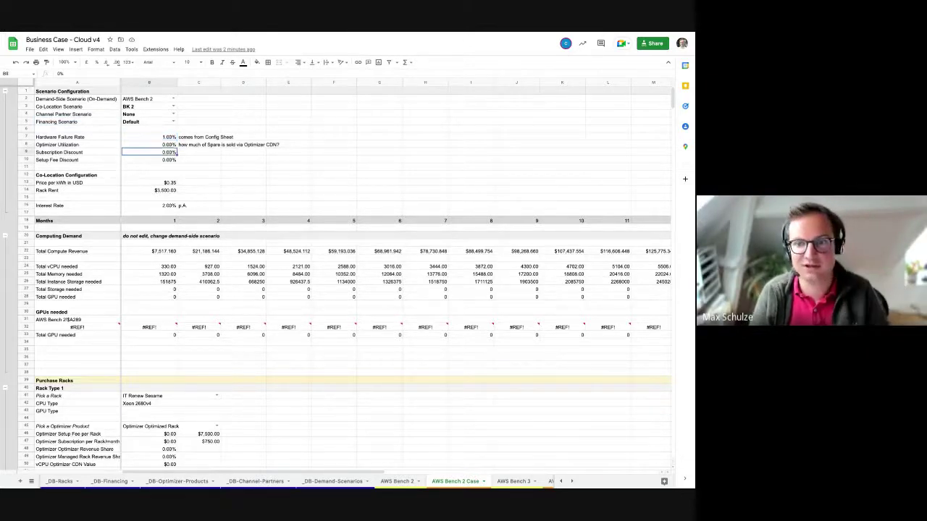
{"action": "key", "text": "Down"}
{"action": "key", "text": "Down"}
{"action": "key", "text": "Down"}
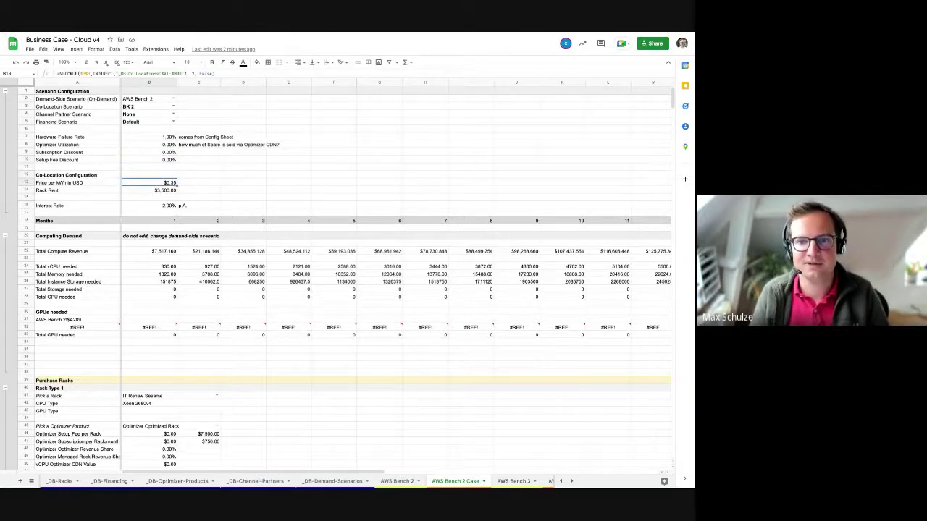
Highlight the Co-Location Configuration block with the Price per kWh and Rack Rent
{"action": "key", "text": "shift+Left"}
{"action": "key", "text": "shift+Up"}
{"action": "key", "text": "Down"}
{"action": "key", "text": "shift+Up"}
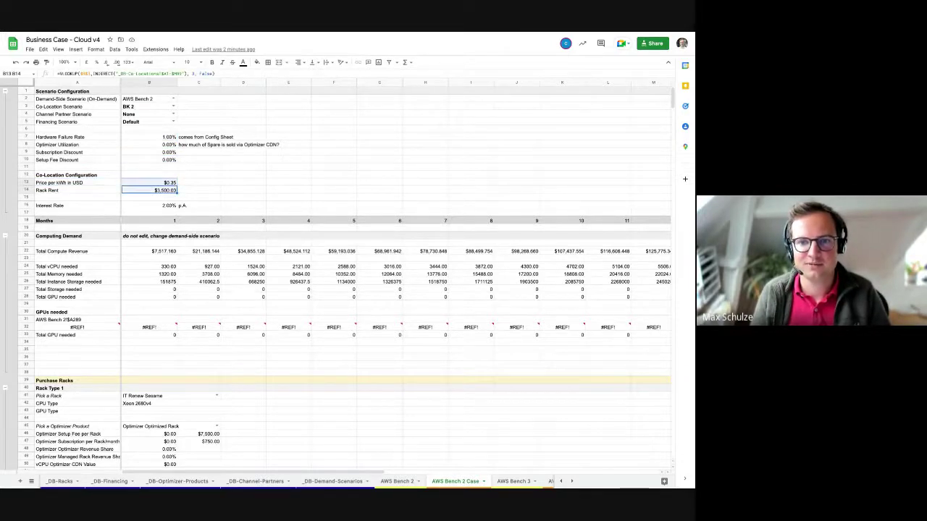
{"action": "key", "text": "shift+Left"}
{"action": "key", "text": "shift+Up"}
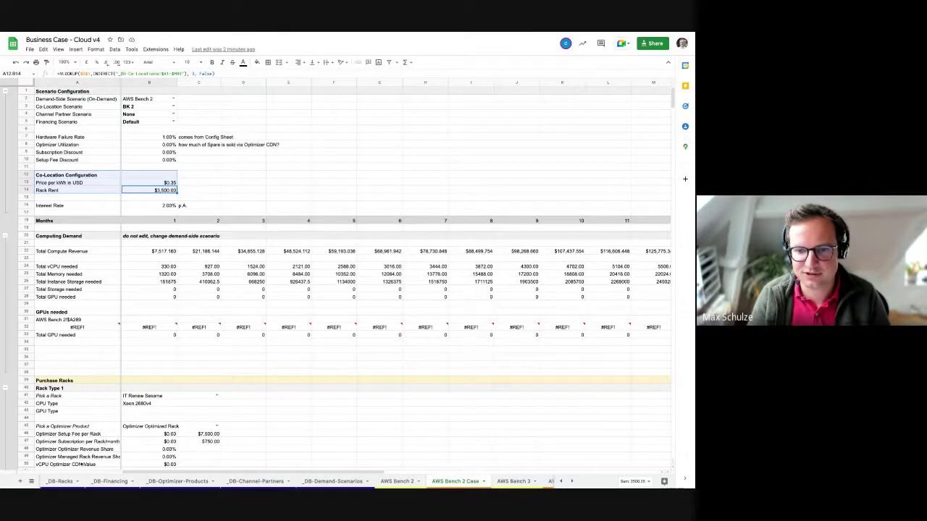
Open the _DB-Co-Locations sheet and point out the rent per rack for Generic and BK 1
{"action": "left_click", "coordinate": [61, 481]}
{"action": "left_click", "coordinate": [31, 481]}
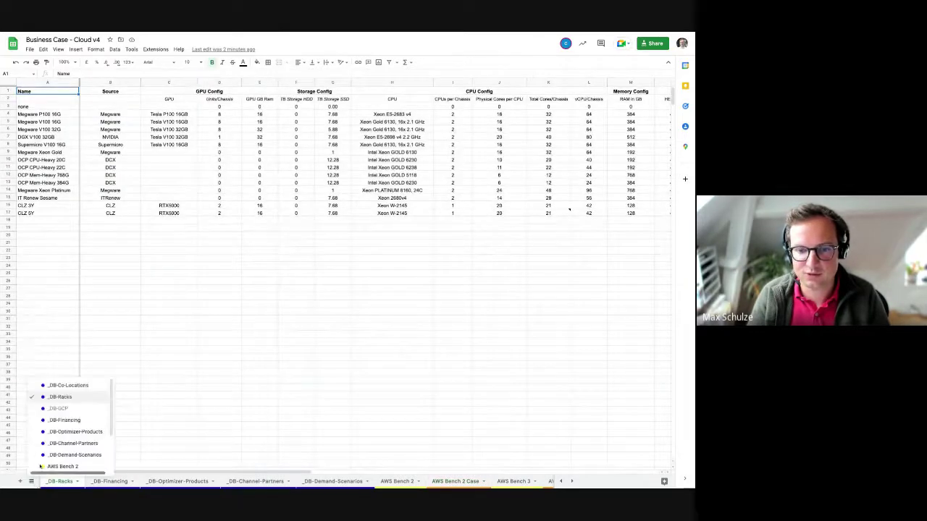
{"action": "left_click", "coordinate": [58, 385]}
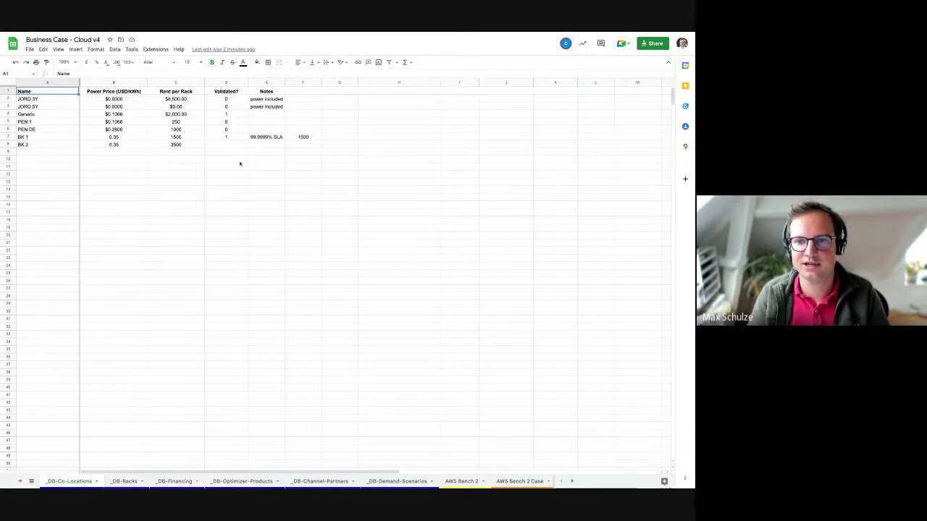
{"action": "left_click", "coordinate": [189, 116]}
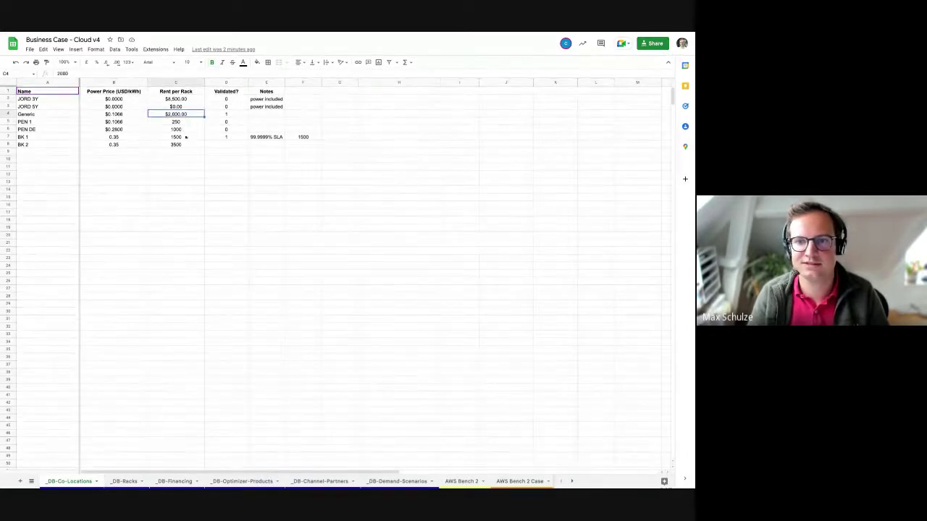
{"action": "left_click", "coordinate": [185, 137]}
Highlight the PEN DE, BK 1 and BK 2 co-location rows from Name through Notes
{"action": "key", "text": "Up"}
{"action": "key", "text": "Left"}
{"action": "key", "text": "Left"}
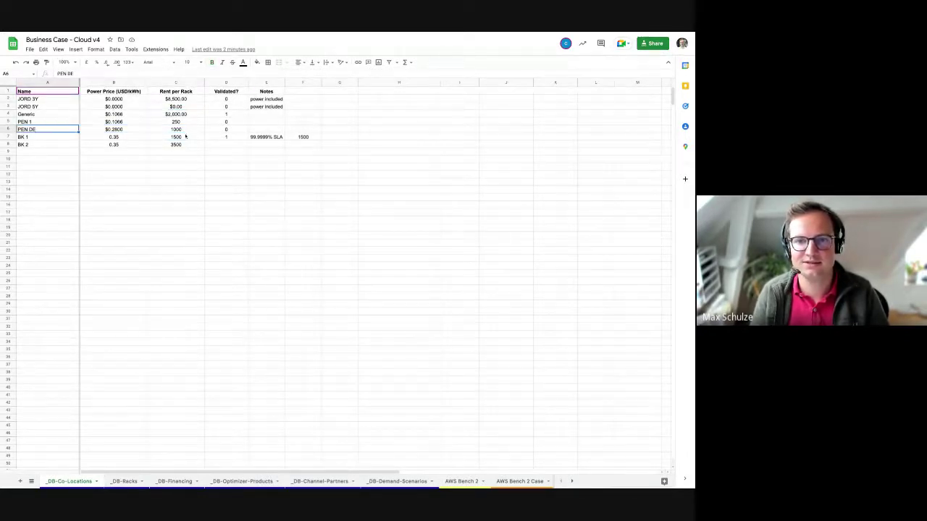
{"action": "key", "text": "shift+Down"}
{"action": "key", "text": "shift+Down"}
{"action": "key", "text": "shift+Right"}
{"action": "key", "text": "shift+Right"}
{"action": "key", "text": "shift+Right"}
{"action": "key", "text": "shift+Right"}
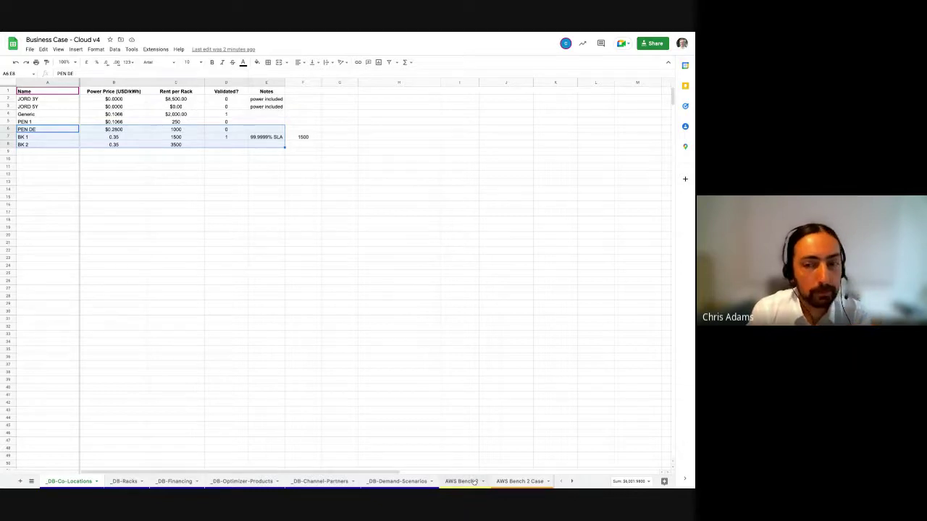
Point out the Rent per Rack heading, and return to the AWS Bench 2 Case sheet
{"action": "left_click", "coordinate": [186, 90]}
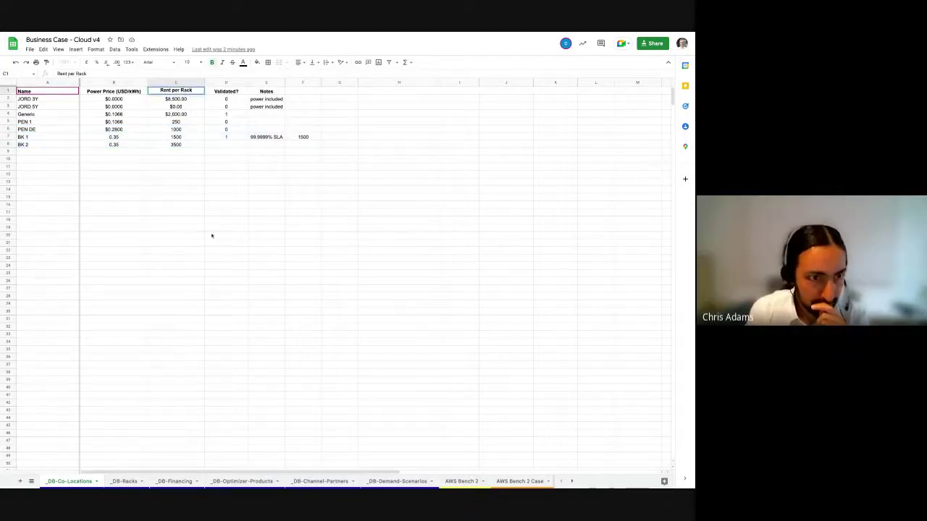
{"action": "left_click", "coordinate": [458, 483]}
{"action": "left_click", "coordinate": [519, 483]}
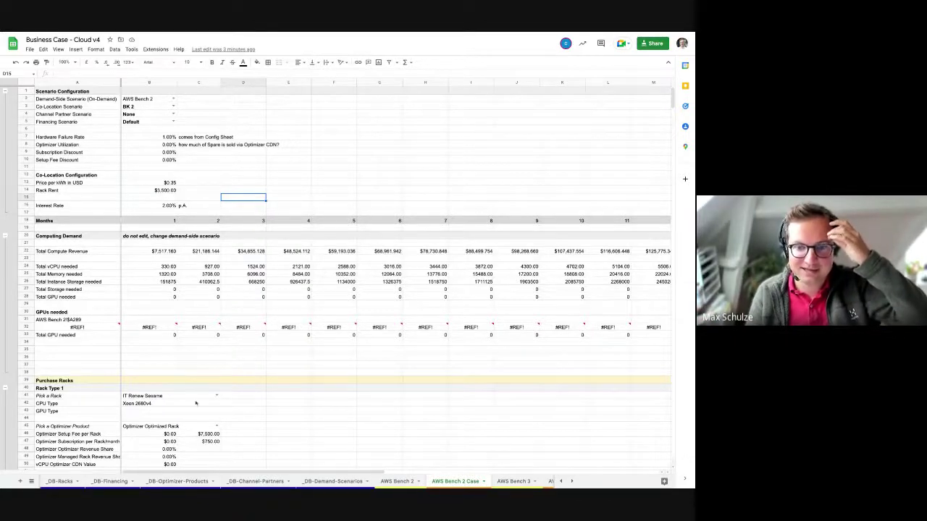
Look at the interest entries in _DB-Financing, and open the _DB-Racks sheet
{"action": "left_click", "coordinate": [112, 481]}
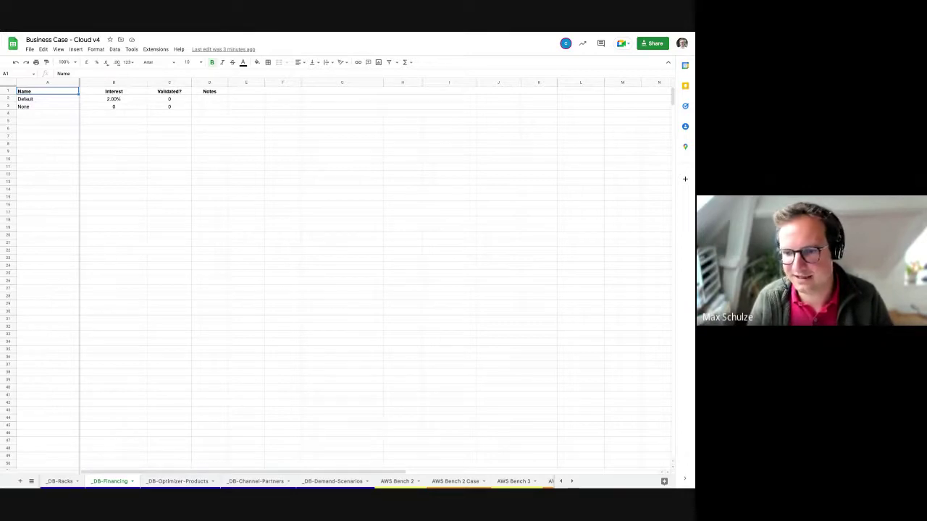
{"action": "left_click", "coordinate": [31, 481]}
{"action": "left_click", "coordinate": [59, 397]}
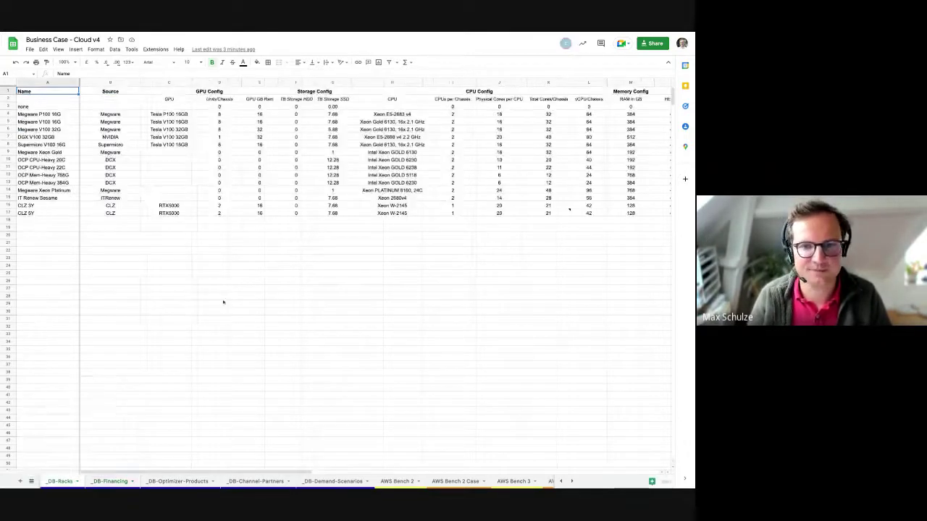
Look along the CLZ 5Y rack row from its GPU configuration to the CPUs per Chassis
{"action": "left_click", "coordinate": [108, 221]}
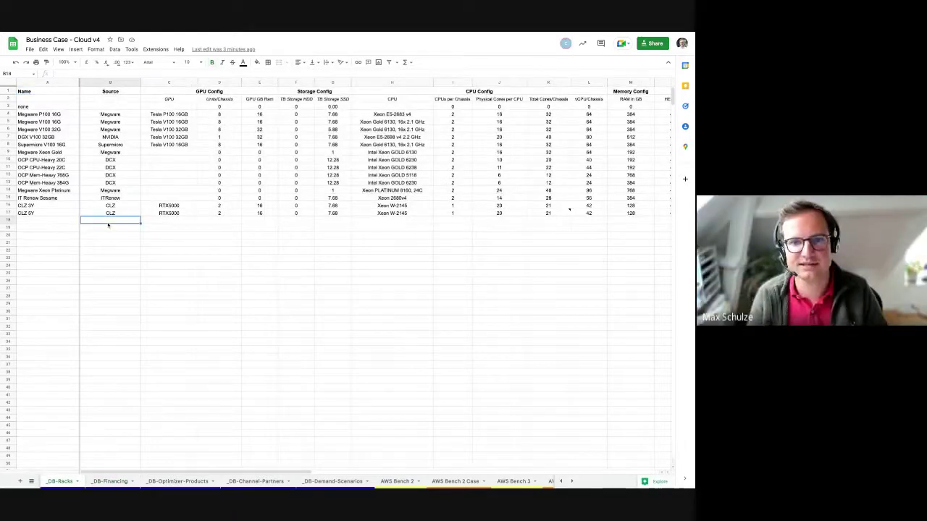
{"action": "key", "text": "Up"}
{"action": "key", "text": "Right"}
{"action": "key", "text": "Right"}
{"action": "key", "text": "Right"}
{"action": "key", "text": "Right"}
{"action": "key", "text": "Right"}
{"action": "key", "text": "Right"}
{"action": "key", "text": "Right"}
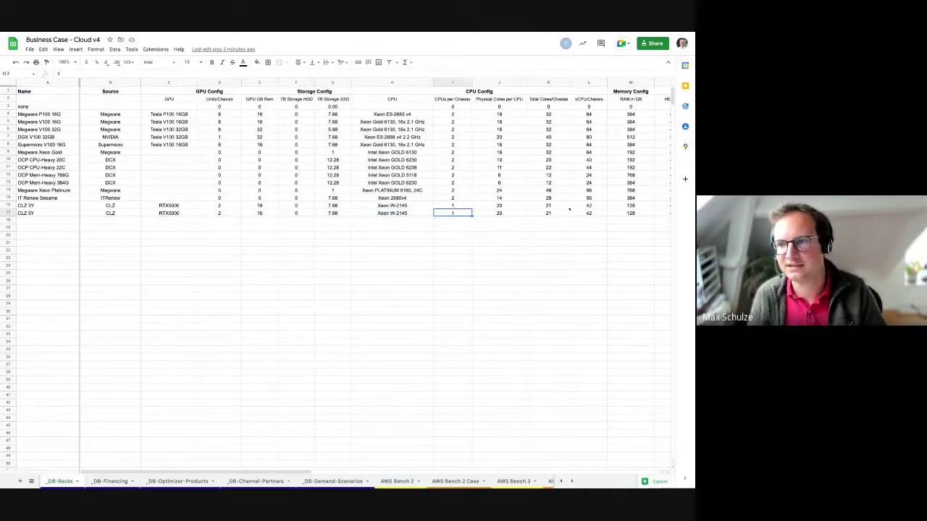
Highlight the GPU models of the racks from Megware P100 16G to Supermicro V100 16G
{"action": "key", "text": "Left"}
{"action": "key", "text": "Left"}
{"action": "key", "text": "Left"}
{"action": "key", "text": "Left"}
{"action": "key", "text": "Left"}
{"action": "key", "text": "Up"}
{"action": "key", "text": "Up"}
{"action": "key", "text": "Up"}
{"action": "key", "text": "Up"}
{"action": "key", "text": "Up"}
{"action": "key", "text": "Up"}
{"action": "key", "text": "Up"}
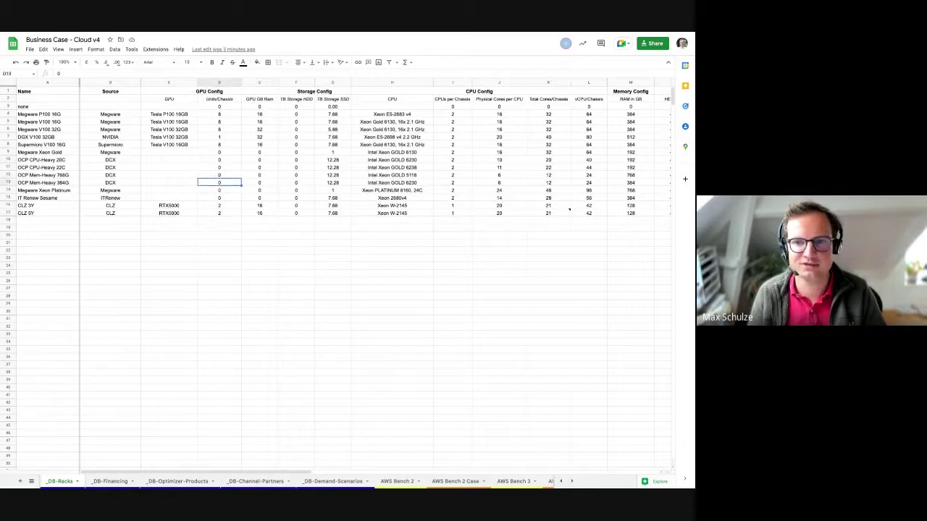
{"action": "key", "text": "Up"}
{"action": "key", "text": "Up"}
{"action": "key", "text": "Left"}
{"action": "key", "text": "shift+Up"}
{"action": "key", "text": "shift+Up"}
{"action": "key", "text": "shift+Up"}
{"action": "key", "text": "shift+Up"}
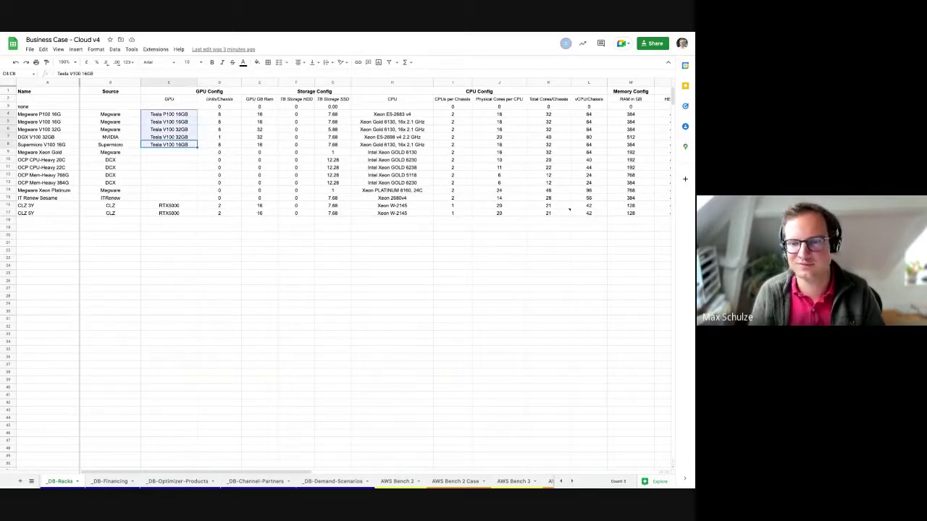
Highlight the names of the four OCP CPU-Heavy and Mem-Heavy racks
{"action": "key", "text": "Down"}
{"action": "key", "text": "Down"}
{"action": "key", "text": "Down"}
{"action": "key", "text": "Down"}
{"action": "key", "text": "Down"}
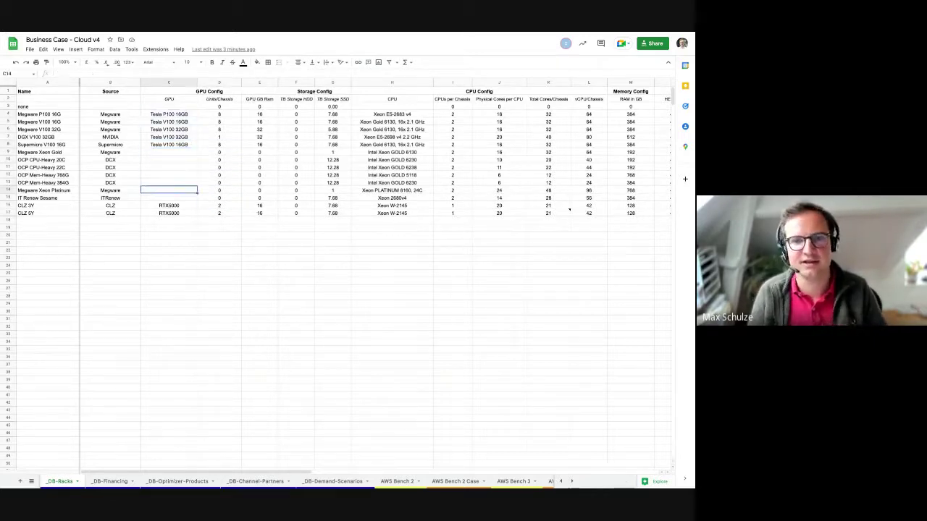
{"action": "key", "text": "Left"}
{"action": "key", "text": "Left"}
{"action": "key", "text": "shift+Up"}
{"action": "key", "text": "shift+Up"}
{"action": "key", "text": "shift+Up"}
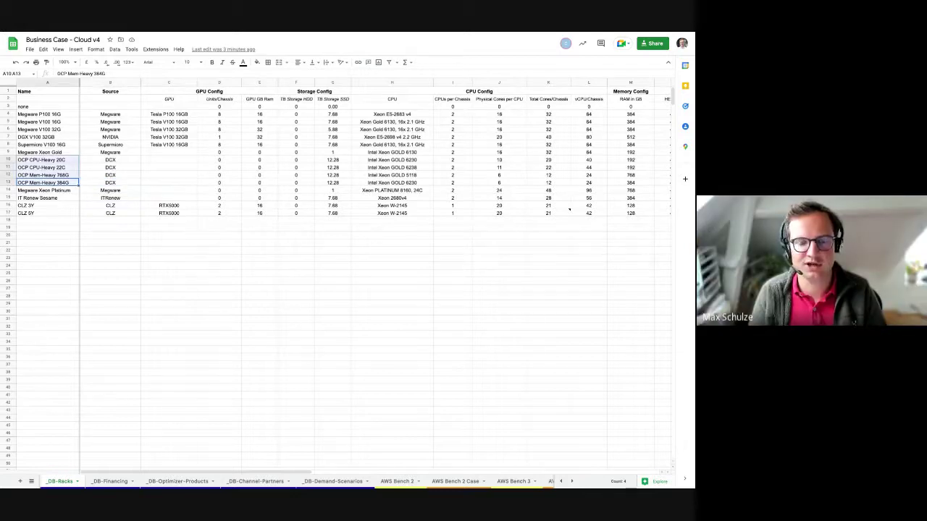
Look along the IT Renew Sesame rack row from its source across to the power, price and Optimizer Classification columns
{"action": "key", "text": "Down"}
{"action": "key", "text": "Down"}
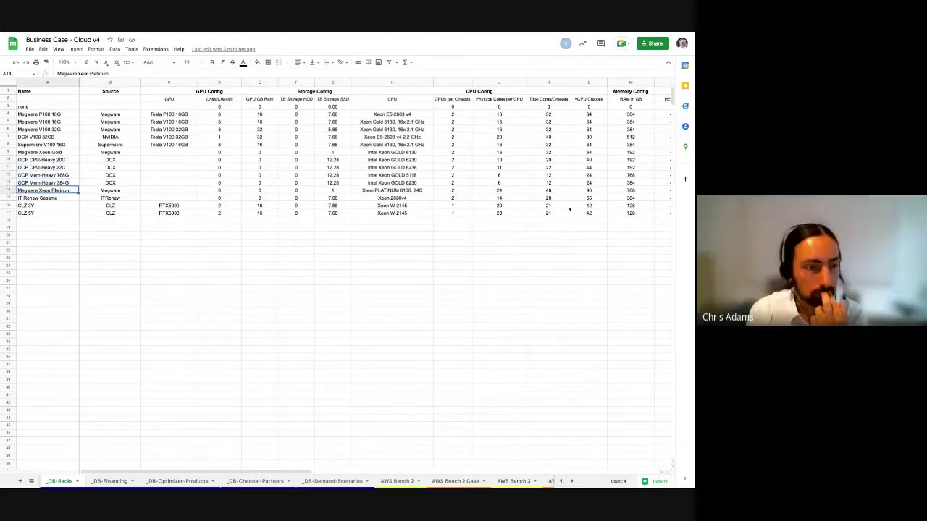
{"action": "key", "text": "Right"}
{"action": "key", "text": "Right"}
{"action": "key", "text": "Right"}
{"action": "key", "text": "Right"}
{"action": "key", "text": "Right"}
{"action": "key", "text": "Right"}
{"action": "key", "text": "Right"}
{"action": "key", "text": "Right"}
{"action": "key", "text": "Right"}
{"action": "key", "text": "Right"}
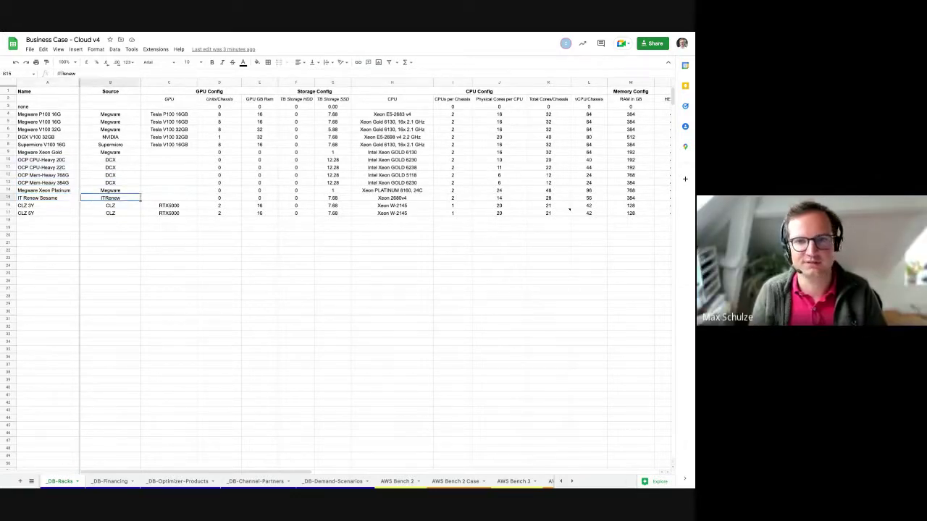
{"action": "key", "text": "Right"}
{"action": "key", "text": "Right"}
{"action": "key", "text": "Right"}
{"action": "key", "text": "Right"}
{"action": "key", "text": "Right"}
{"action": "key", "text": "Right"}
{"action": "key", "text": "Right"}
{"action": "key", "text": "Right"}
{"action": "key", "text": "Right"}
{"action": "key", "text": "Right"}
{"action": "key", "text": "Right"}
{"action": "key", "text": "Right"}
{"action": "key", "text": "Right"}
{"action": "key", "text": "Right"}
{"action": "key", "text": "Right"}
{"action": "key", "text": "Right"}
{"action": "key", "text": "Right"}
{"action": "key", "text": "Right"}
{"action": "key", "text": "Right"}
{"action": "key", "text": "Right"}
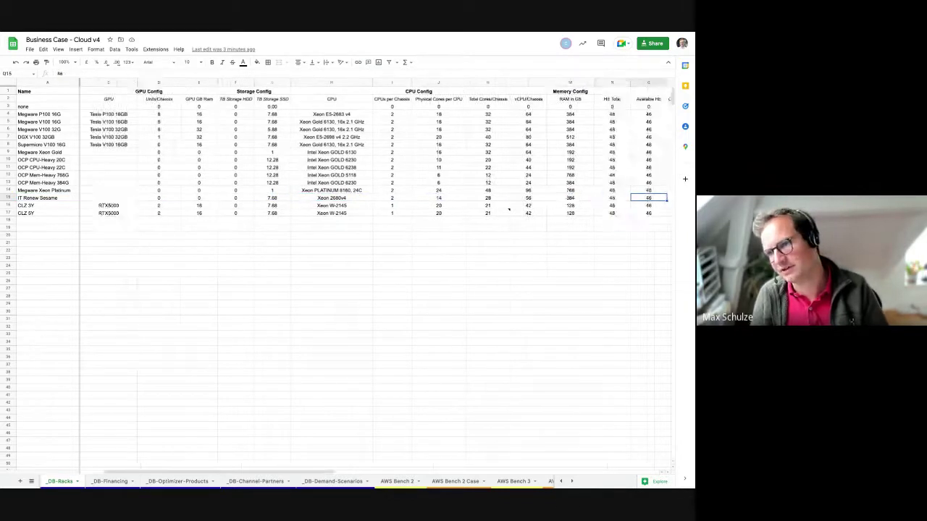
{"action": "key", "text": "Left"}
{"action": "key", "text": "Left"}
{"action": "key", "text": "Left"}
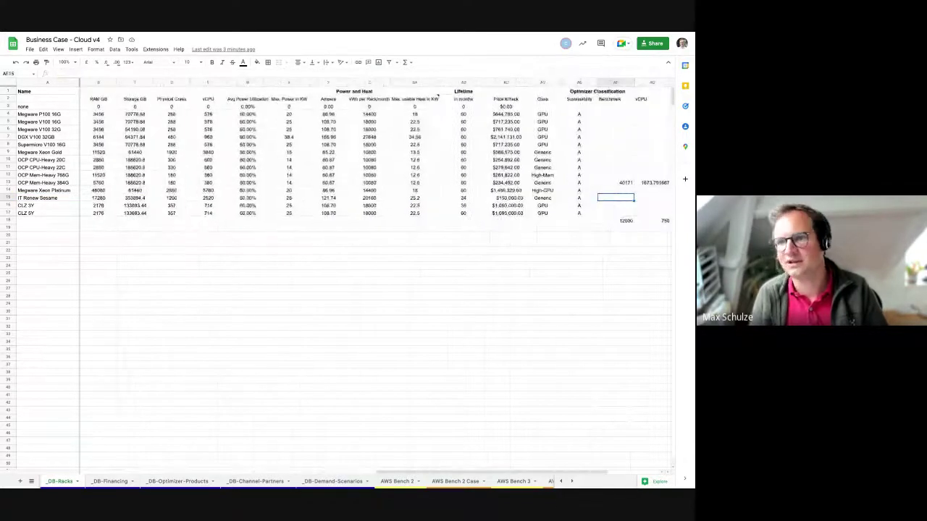
Highlight the price per rack values for all racks from none to CLZ 5Y
{"action": "key", "text": "Down"}
{"action": "key", "text": "Down"}
{"action": "key", "text": "shift+Up"}
{"action": "key", "text": "shift+Up"}
{"action": "key", "text": "shift+Up"}
{"action": "key", "text": "shift+Up"}
{"action": "key", "text": "shift+Up"}
{"action": "key", "text": "shift+Up"}
{"action": "key", "text": "shift+Up"}
{"action": "key", "text": "shift+Up"}
{"action": "key", "text": "shift+Up"}
{"action": "key", "text": "shift+Up"}
{"action": "key", "text": "shift+Up"}
{"action": "key", "text": "shift+Up"}
{"action": "key", "text": "shift+Up"}
{"action": "key", "text": "shift+Up"}
{"action": "key", "text": "shift+Up"}
{"action": "key", "text": "shift+Up"}
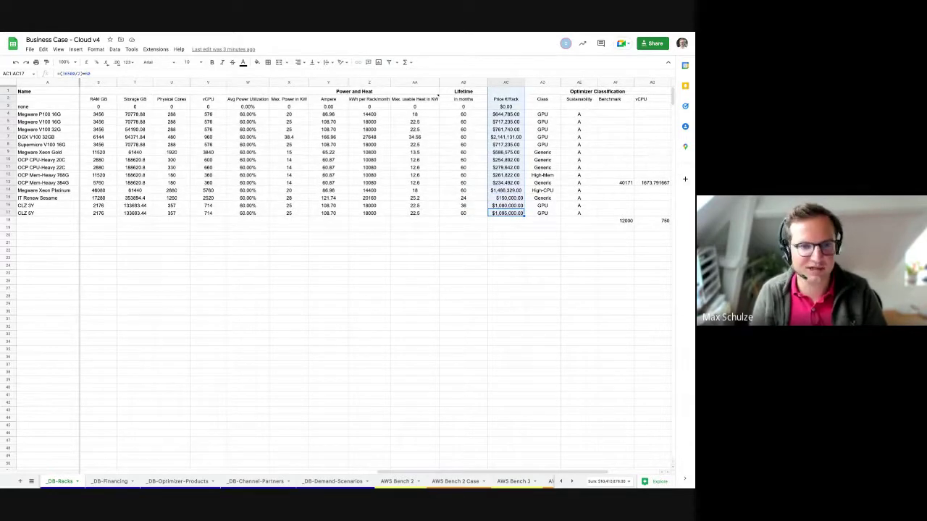
{"action": "key", "text": "shift+Down"}
{"action": "key", "text": "shift+Down"}
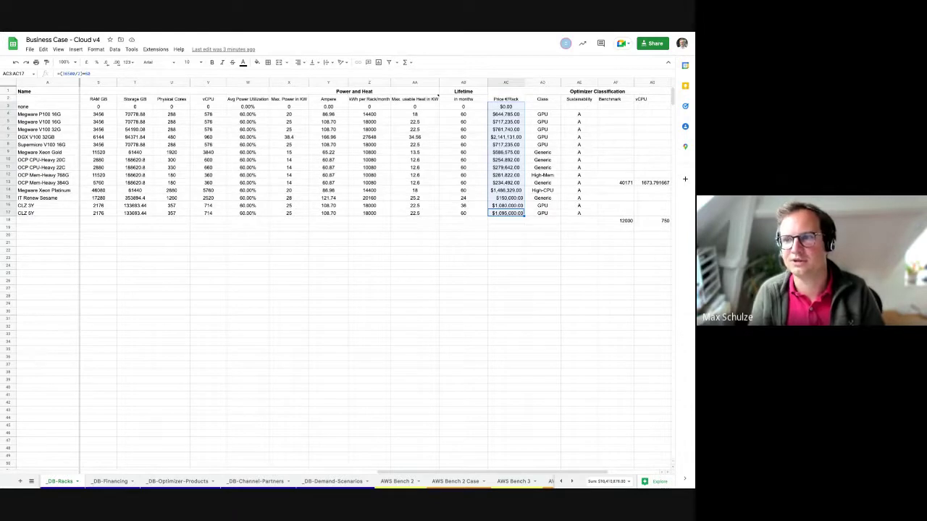
Highlight the kWh per Rack/month values of the racks, ending on the maximum usable heat column
{"action": "key", "text": "Left"}
{"action": "key", "text": "Left"}
{"action": "key", "text": "Left"}
{"action": "key", "text": "Left"}
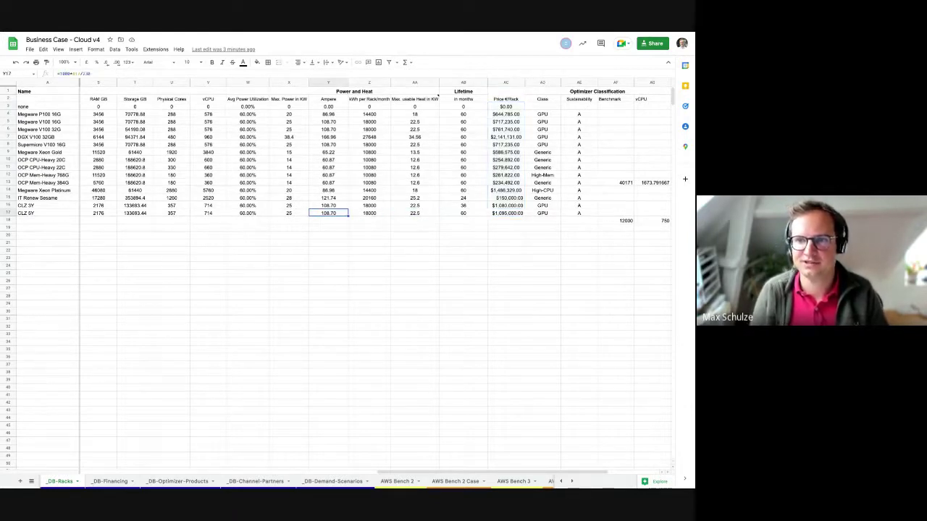
{"action": "key", "text": "Right"}
{"action": "key", "text": "shift+Up"}
{"action": "key", "text": "shift+Up"}
{"action": "key", "text": "shift+Up"}
{"action": "key", "text": "shift+Up"}
{"action": "key", "text": "shift+Up"}
{"action": "key", "text": "shift+Up"}
{"action": "key", "text": "shift+Up"}
{"action": "key", "text": "shift+Up"}
{"action": "key", "text": "shift+Up"}
{"action": "key", "text": "shift+Up"}
{"action": "key", "text": "shift+Up"}
{"action": "key", "text": "shift+Up"}
{"action": "key", "text": "shift+Up"}
{"action": "key", "text": "Right"}
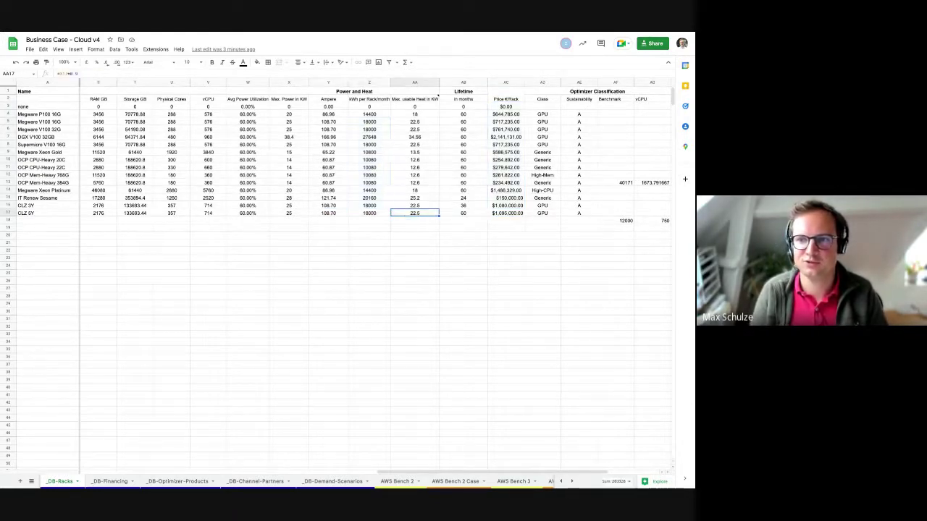
Highlight the lower racks' maximum usable heat, ampere and maximum power values in turn, starting from the CLZ 5Y row
{"action": "key", "text": "shift+Up"}
{"action": "key", "text": "shift+Up"}
{"action": "key", "text": "shift+Up"}
{"action": "key", "text": "shift+Up"}
{"action": "key", "text": "shift+Up"}
{"action": "key", "text": "shift+Up"}
{"action": "key", "text": "Left"}
{"action": "key", "text": "Left"}
{"action": "key", "text": "shift+Up"}
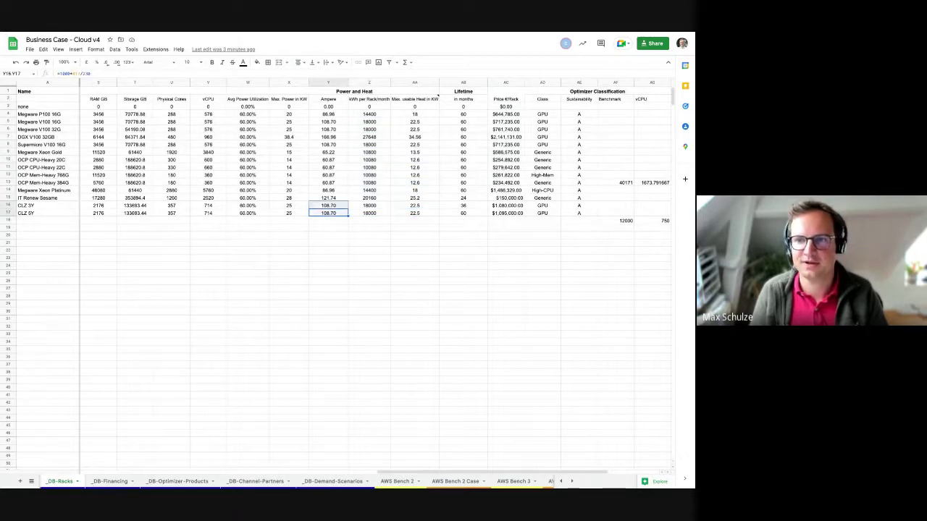
{"action": "key", "text": "shift+Up"}
{"action": "key", "text": "Left"}
{"action": "key", "text": "shift+Up"}
{"action": "key", "text": "shift+Up"}
Highlight the average power utilization values of the racks from CLZ 5Y up to DGX V100 32GB
{"action": "key", "text": "Left"}
{"action": "key", "text": "shift+Up"}
{"action": "key", "text": "shift+Up"}
{"action": "key", "text": "shift+Up"}
{"action": "key", "text": "shift+Up"}
{"action": "key", "text": "shift+Up"}
{"action": "key", "text": "shift+Up"}
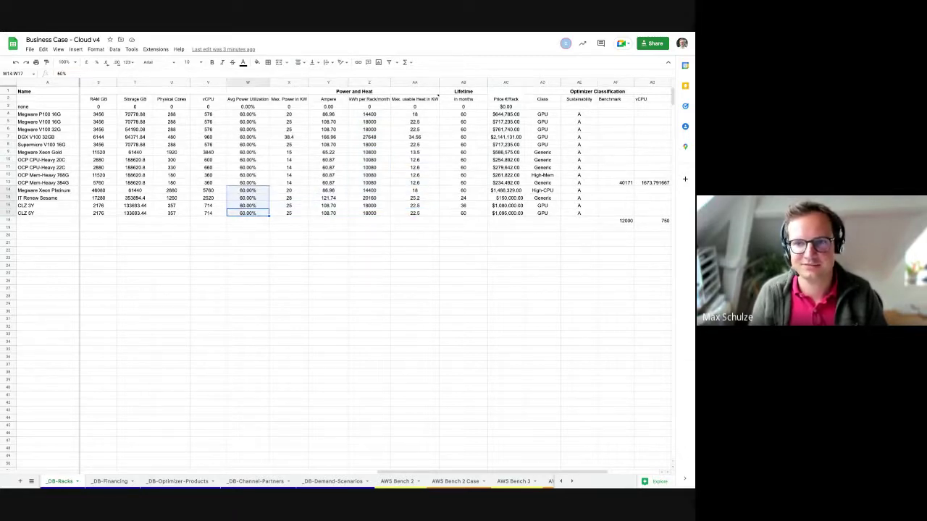
{"action": "key", "text": "shift+Up"}
{"action": "key", "text": "shift+Up"}
{"action": "key", "text": "shift+Up"}
{"action": "key", "text": "shift+Up"}
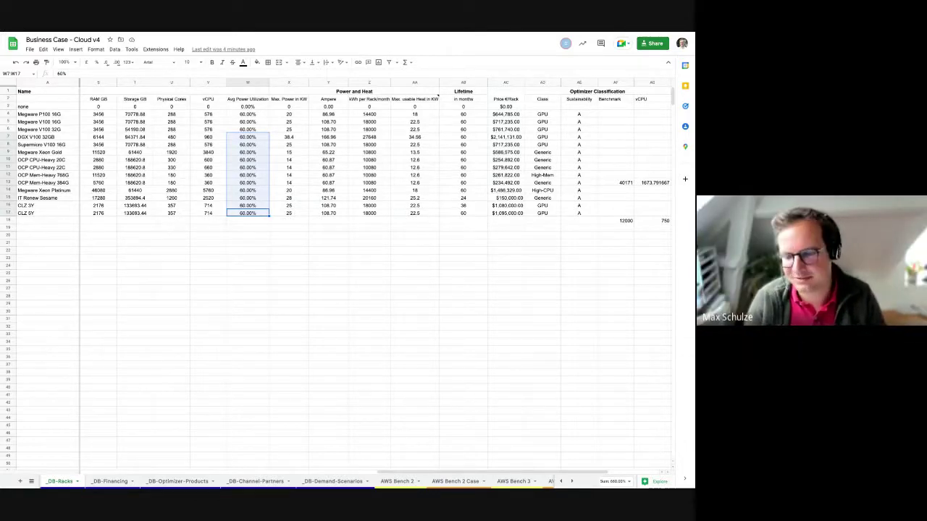
Return to the AWS Bench 2 Case sheet and inspect its month 1 formulas for GPUs needed and total compute revenue
{"action": "left_click", "coordinate": [398, 482]}
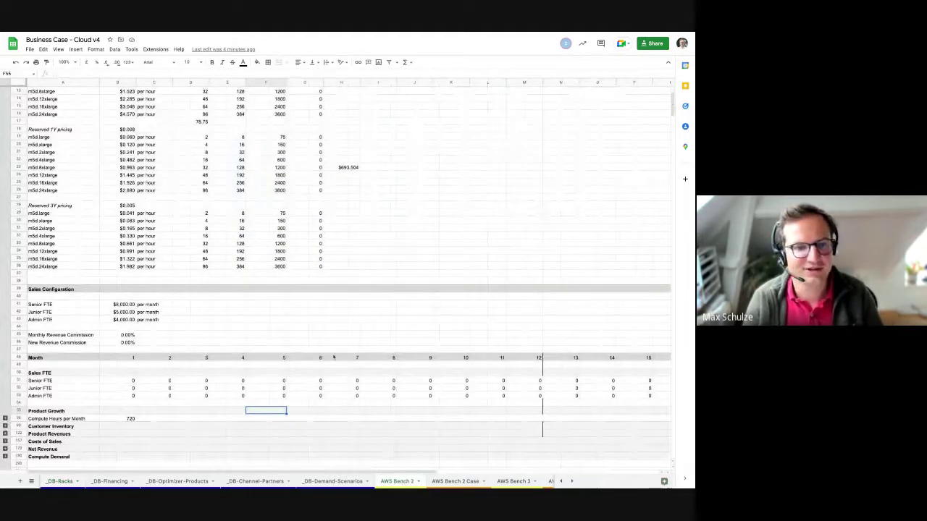
{"action": "left_click", "coordinate": [455, 482]}
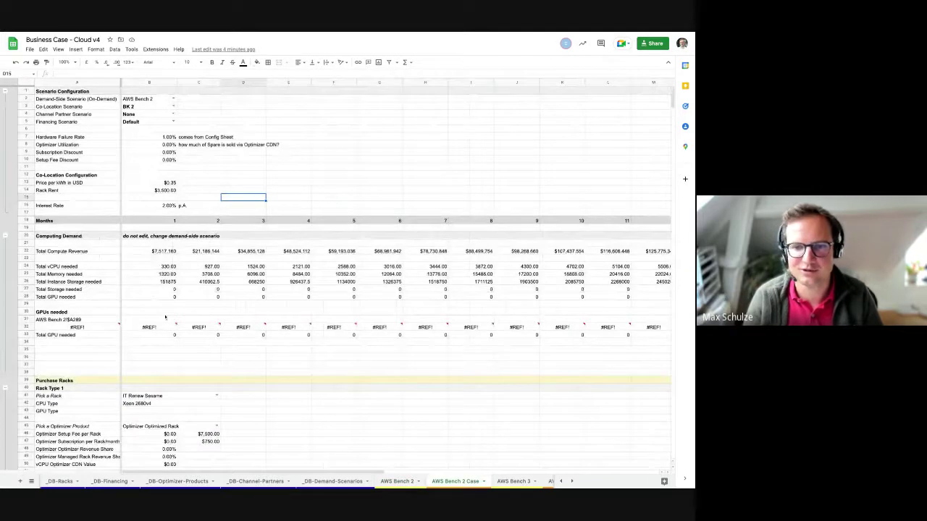
{"action": "left_click", "coordinate": [156, 328]}
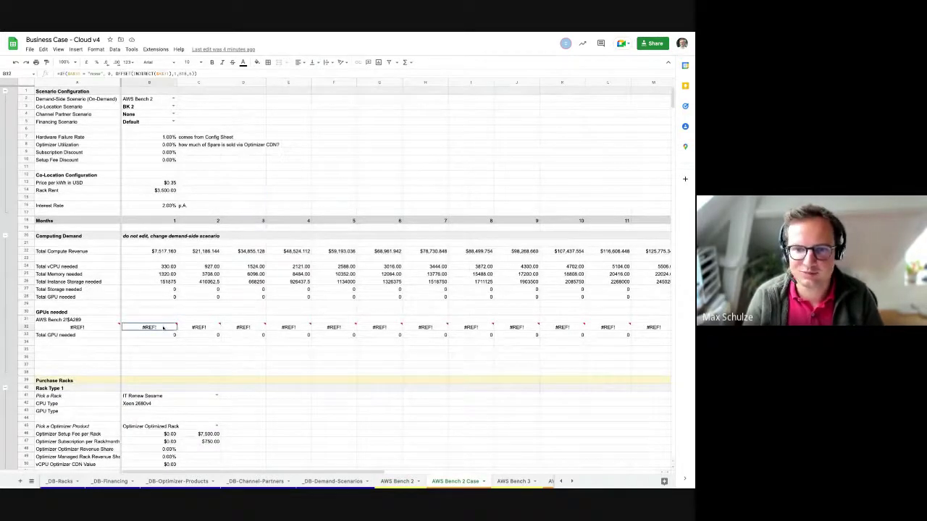
{"action": "key", "text": "Down"}
{"action": "key", "text": "Up"}
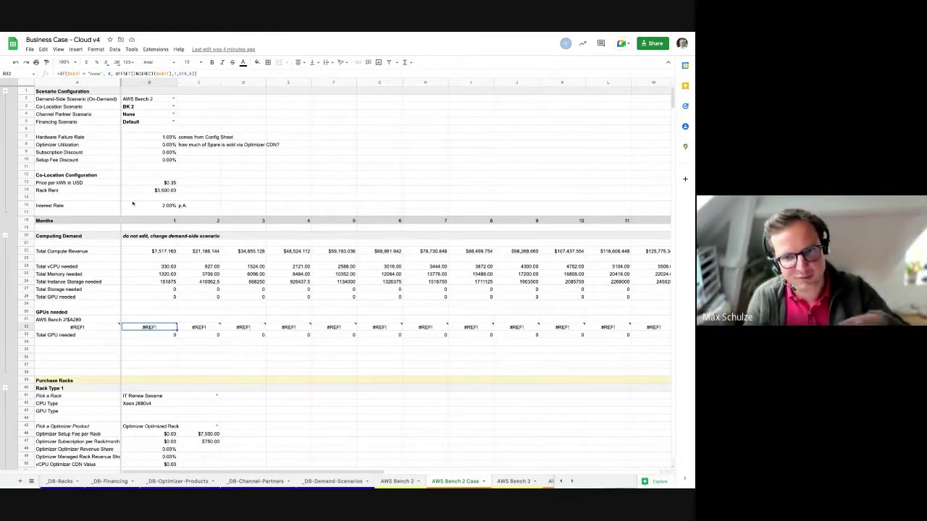
{"action": "left_click", "coordinate": [141, 252]}
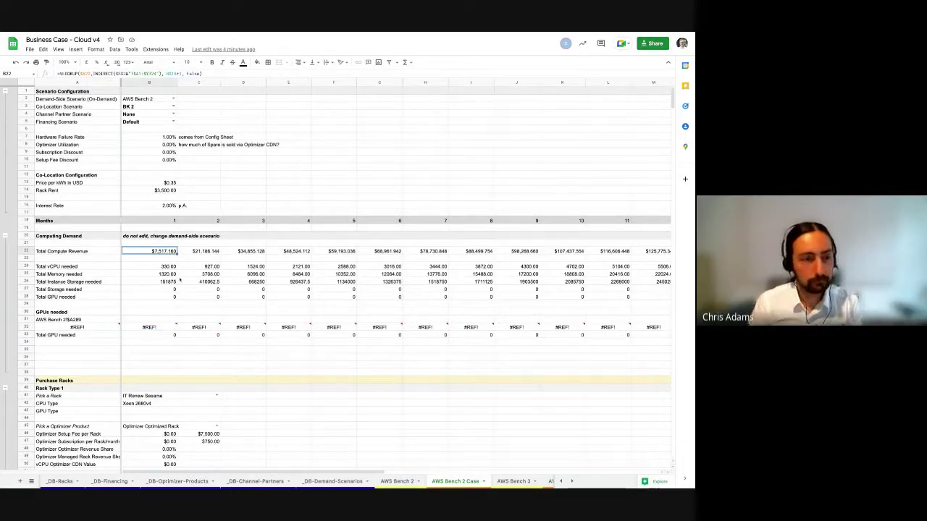
Try AWS Bench 3 as the on-demand demand-side scenario, then restore AWS Bench 2
{"action": "left_click", "coordinate": [173, 99]}
{"action": "left_click", "coordinate": [141, 117]}
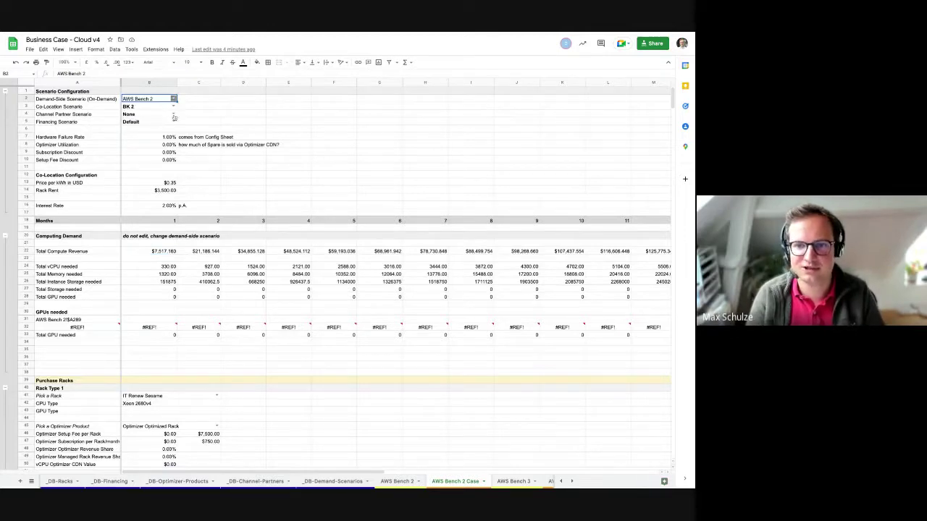
{"action": "left_click", "coordinate": [173, 99]}
{"action": "left_click", "coordinate": [172, 107]}
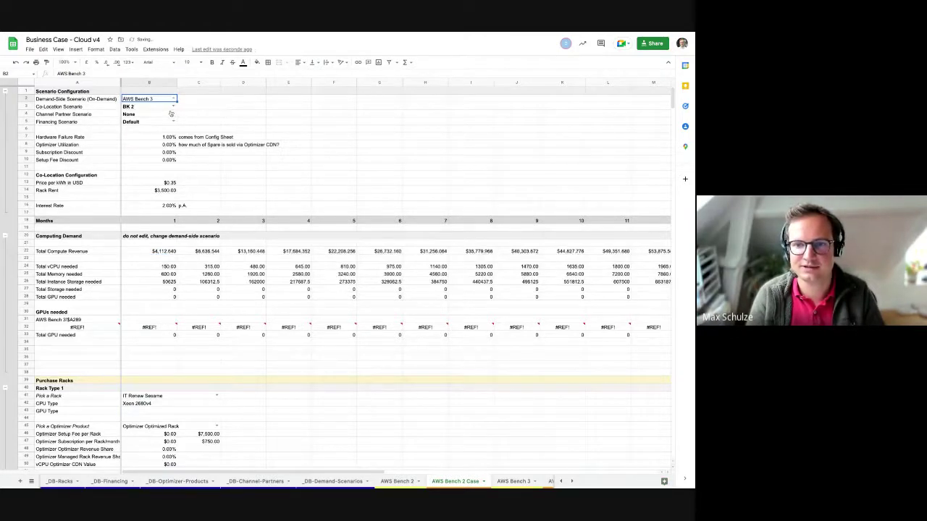
{"action": "left_click", "coordinate": [173, 99]}
{"action": "left_click", "coordinate": [149, 115]}
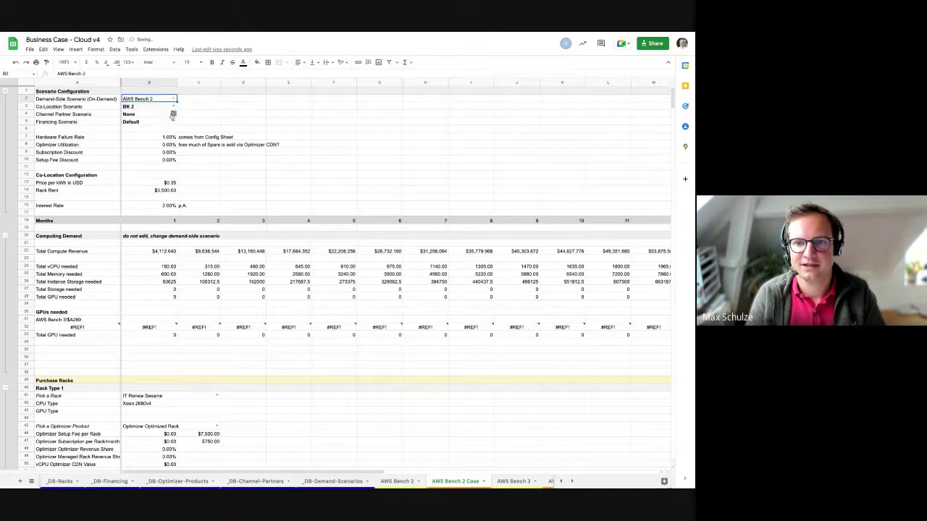
Highlight the total compute revenue for months 1 to 7 and the month 1 vCPU, memory and instance storage demand
{"action": "left_click", "coordinate": [171, 267]}
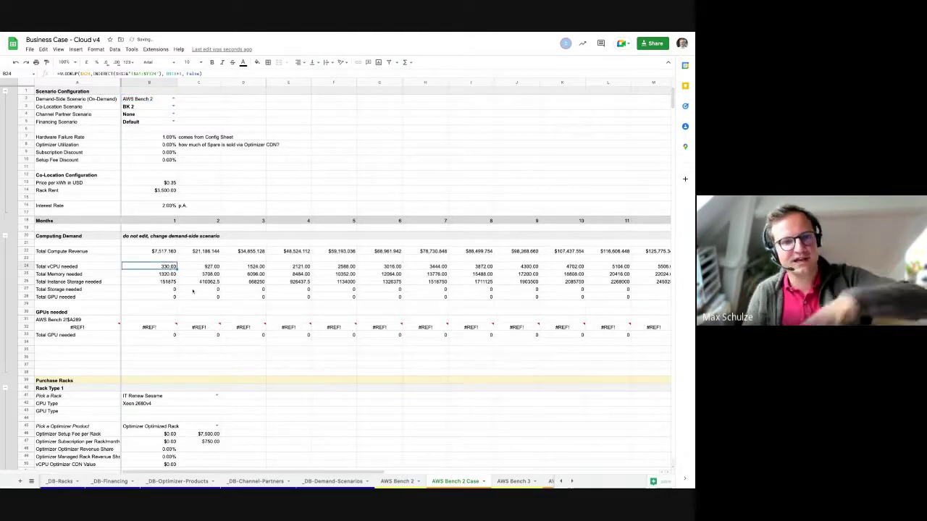
{"action": "left_click_drag", "start_coordinate": [149, 251], "coordinate": [433, 252]}
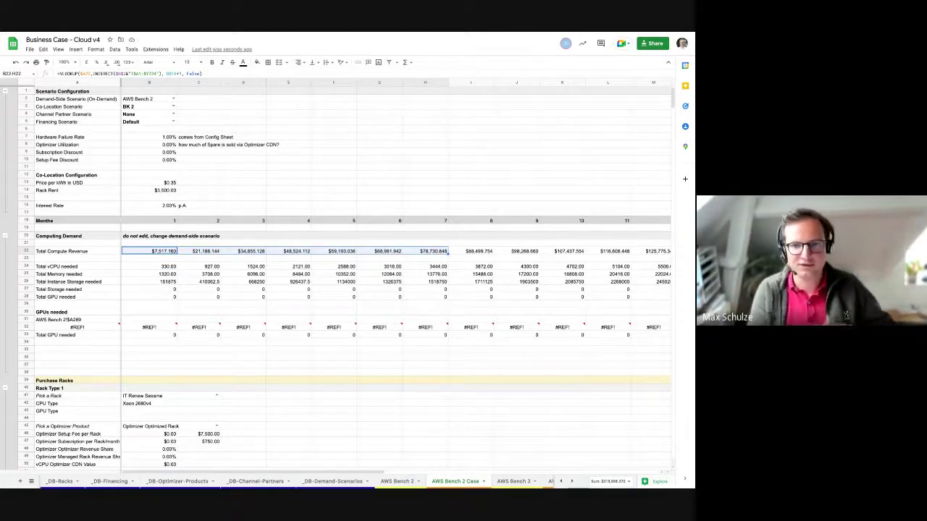
{"action": "left_click_drag", "start_coordinate": [149, 267], "coordinate": [149, 282]}
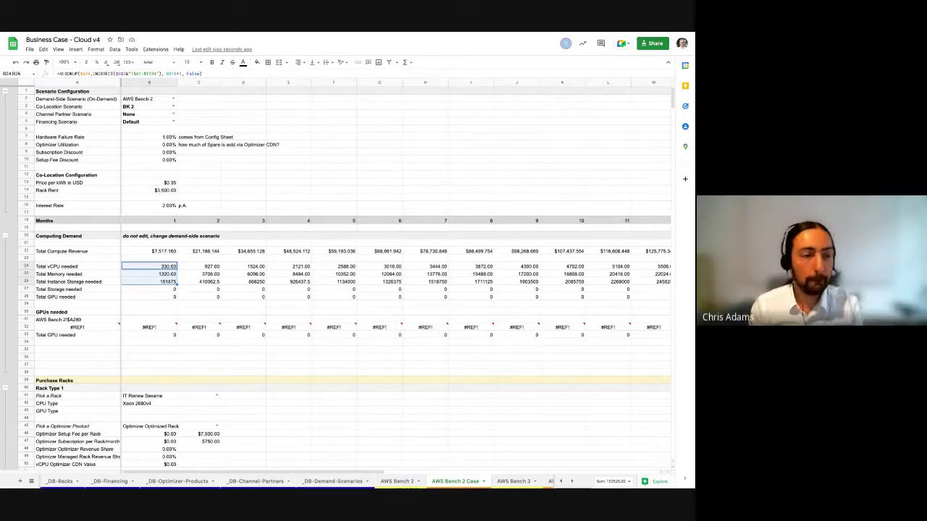
Collapse the Rack Type 1 group and highlight the remaining vCPU, memory and instance storage rows through month 5
{"action": "left_click", "coordinate": [5, 389]}
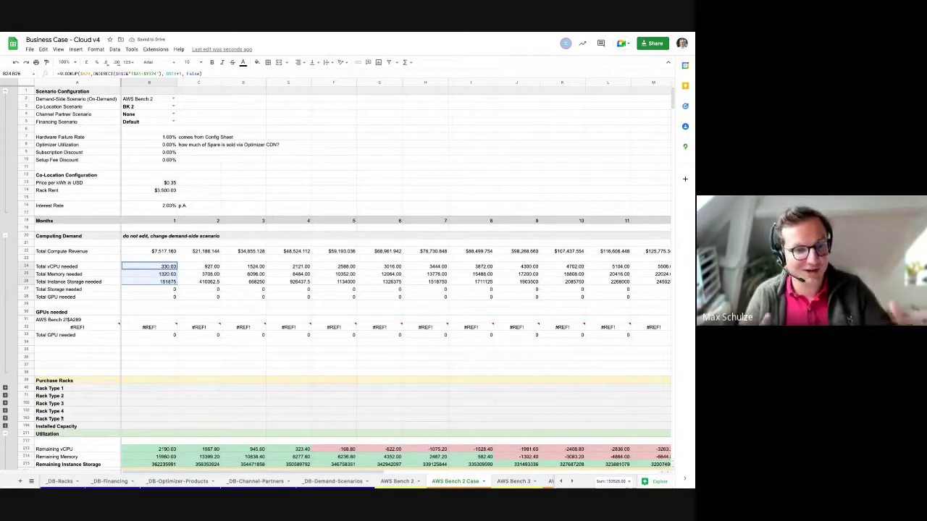
{"action": "scroll", "coordinate": [348, 290], "scroll_direction": "down", "scroll_amount": 4}
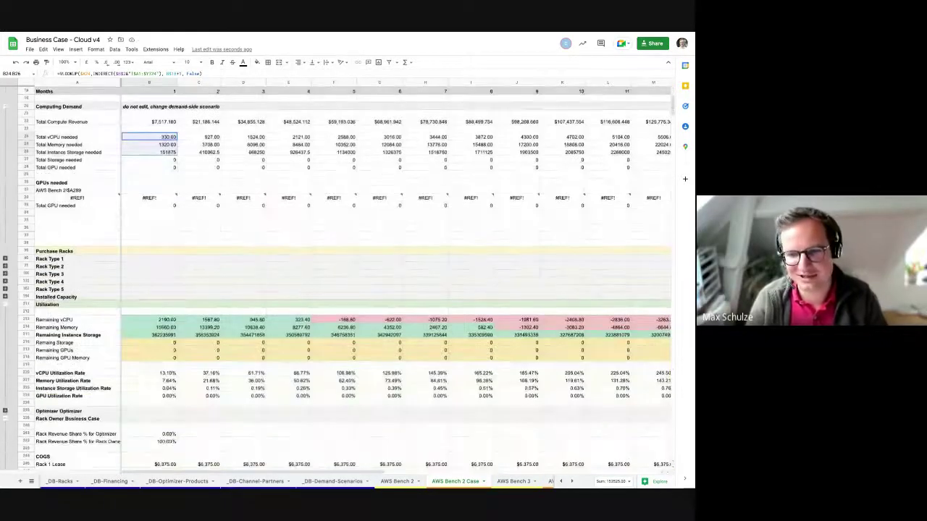
{"action": "left_click", "coordinate": [58, 319]}
{"action": "left_click_drag", "start_coordinate": [58, 320], "coordinate": [355, 335]}
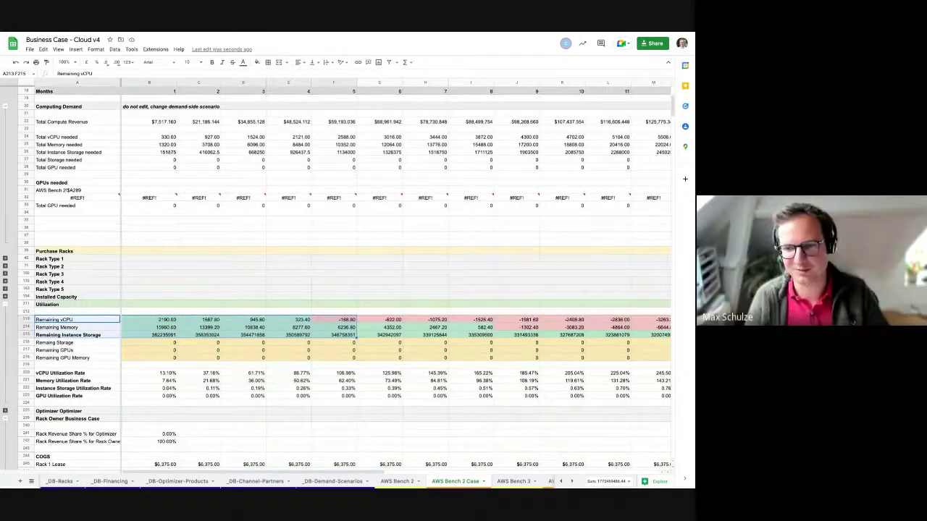
Highlight the vCPU, memory, instance storage and GPU utilization rates through month 11
{"action": "left_click", "coordinate": [94, 372]}
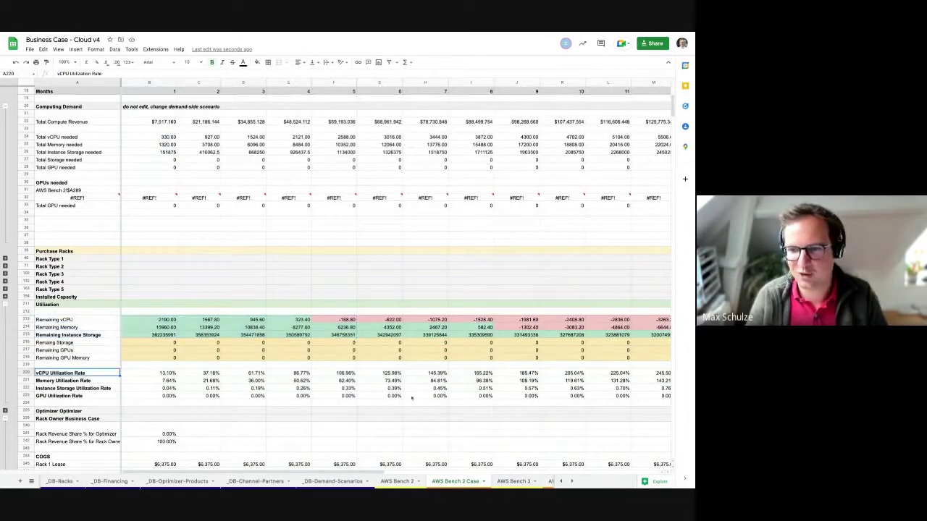
{"action": "left_click", "coordinate": [438, 396], "text": "shift"}
{"action": "key", "text": "shift+Right"}
{"action": "key", "text": "shift+Right"}
{"action": "key", "text": "shift+Right"}
{"action": "key", "text": "shift+Right"}
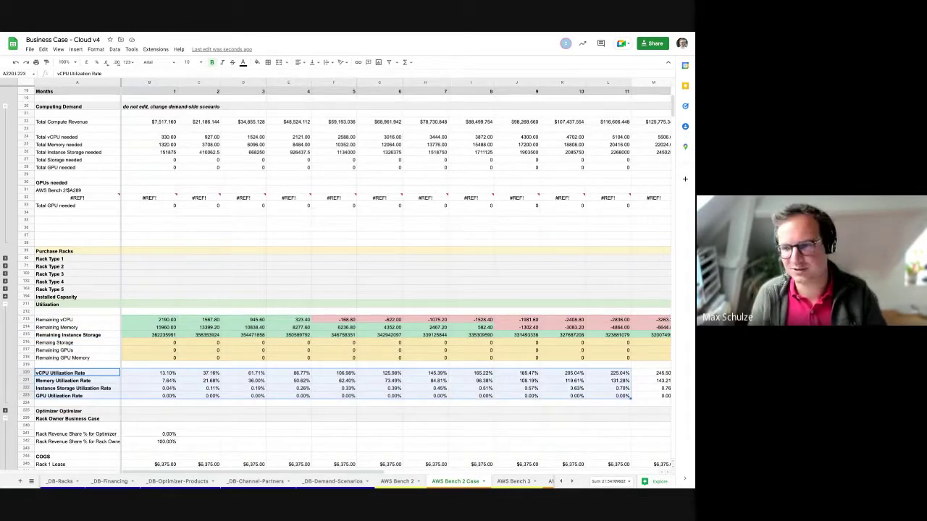
Expand the Rack Type 1 group and look over its purchase details together with the utilization section
{"action": "left_click", "coordinate": [5, 258]}
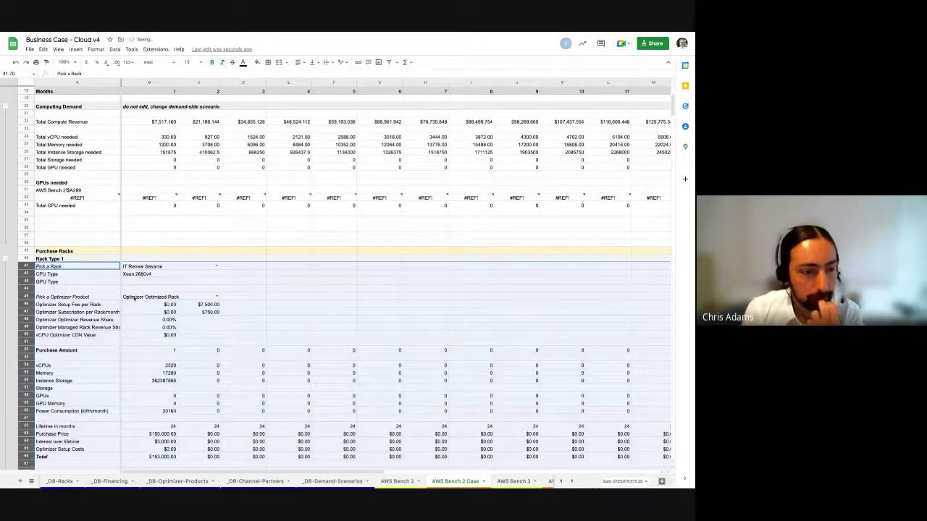
{"action": "scroll", "coordinate": [185, 328], "scroll_direction": "down", "scroll_amount": 2}
{"action": "left_click", "coordinate": [185, 328]}
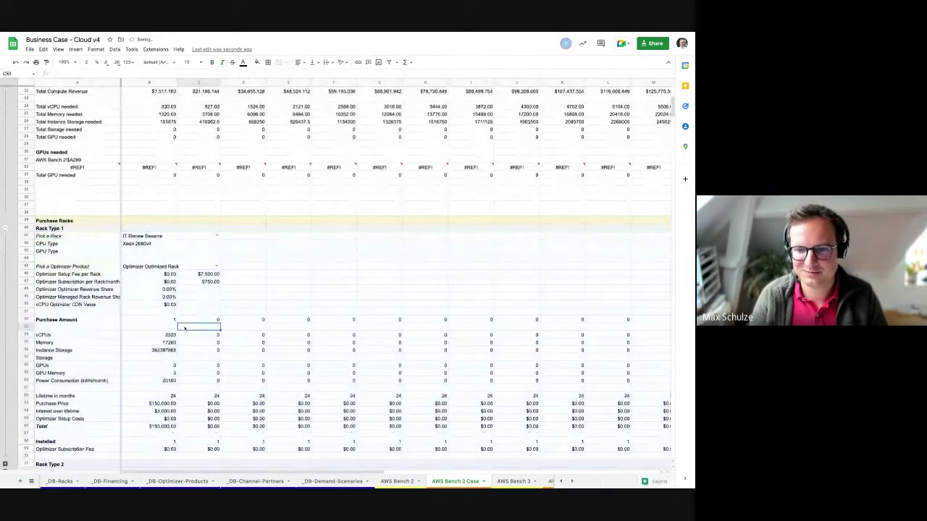
{"action": "scroll", "coordinate": [185, 328], "scroll_direction": "down", "scroll_amount": 4}
{"action": "scroll", "coordinate": [75, 361], "scroll_direction": "down", "scroll_amount": 1}
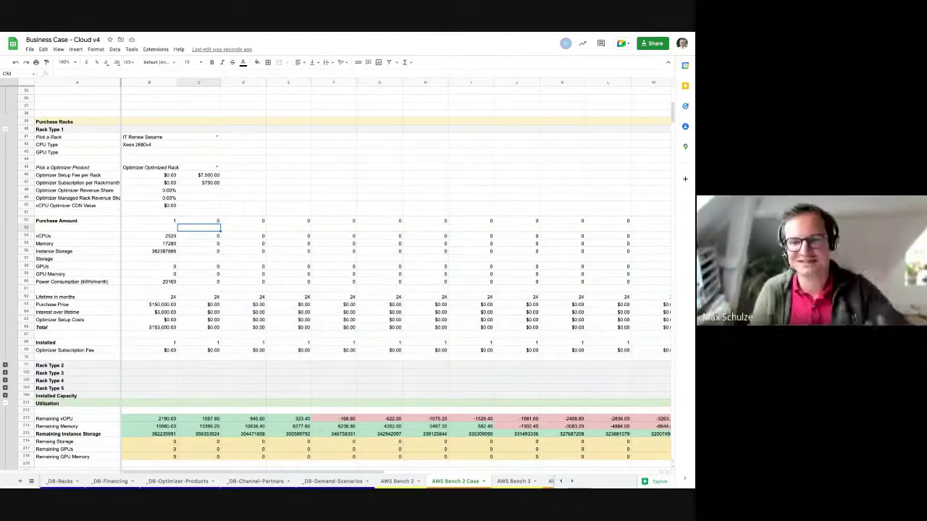
Set the Rack Type 1 purchase amount to 0 for months 1 and 13
{"action": "left_click", "coordinate": [149, 220]}
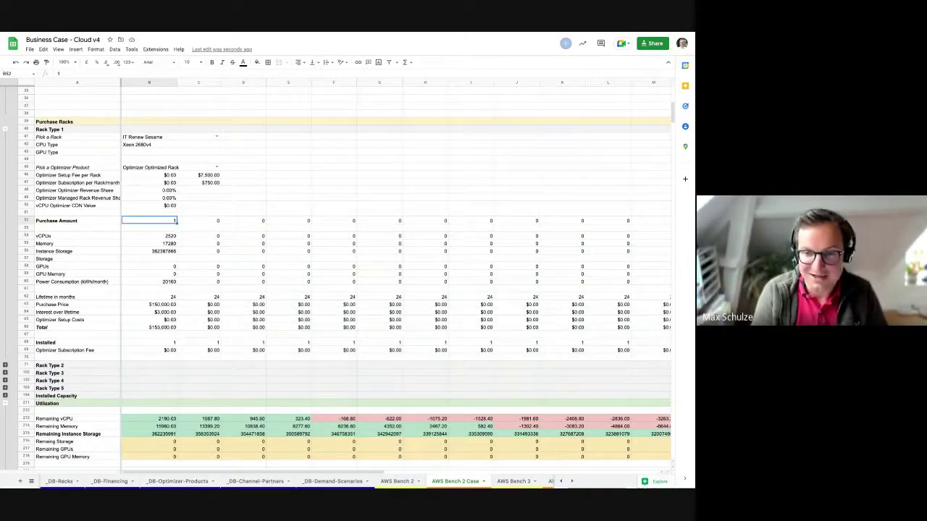
{"action": "type", "text": "0"}
{"action": "key", "text": "Right"}
{"action": "key", "text": "Right"}
{"action": "key", "text": "Right"}
{"action": "key", "text": "Right"}
{"action": "key", "text": "Right"}
{"action": "key", "text": "Right"}
{"action": "key", "text": "Right"}
{"action": "key", "text": "Right"}
{"action": "key", "text": "Right"}
{"action": "key", "text": "Right"}
{"action": "key", "text": "Right"}
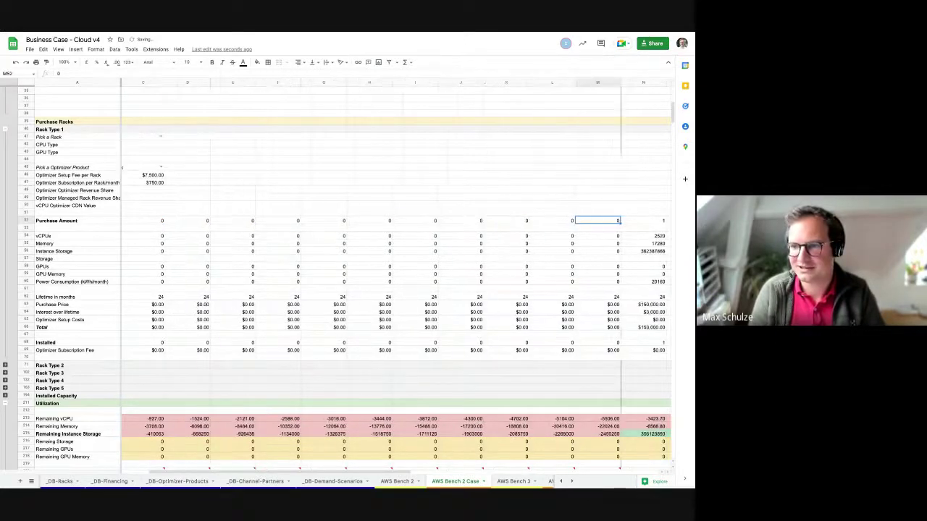
{"action": "key", "text": "Right"}
{"action": "type", "text": "0"}
{"action": "key", "text": "Right"}
Check the following months of the Rack Type 1 purchase amount row for remaining purchases and return to month 1
{"action": "key", "text": "Right"}
{"action": "key", "text": "Right"}
{"action": "key", "text": "Right"}
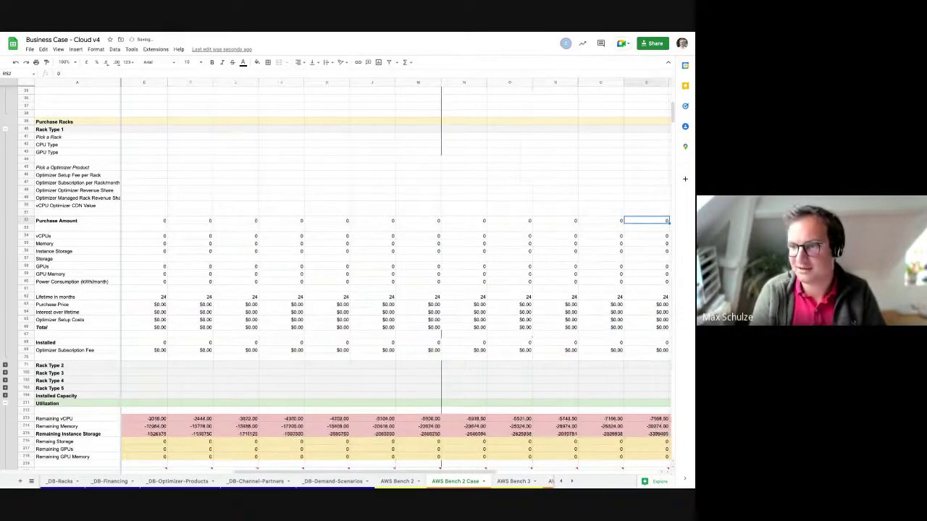
{"action": "key", "text": "Right"}
{"action": "key", "text": "Right"}
{"action": "key", "text": "Right"}
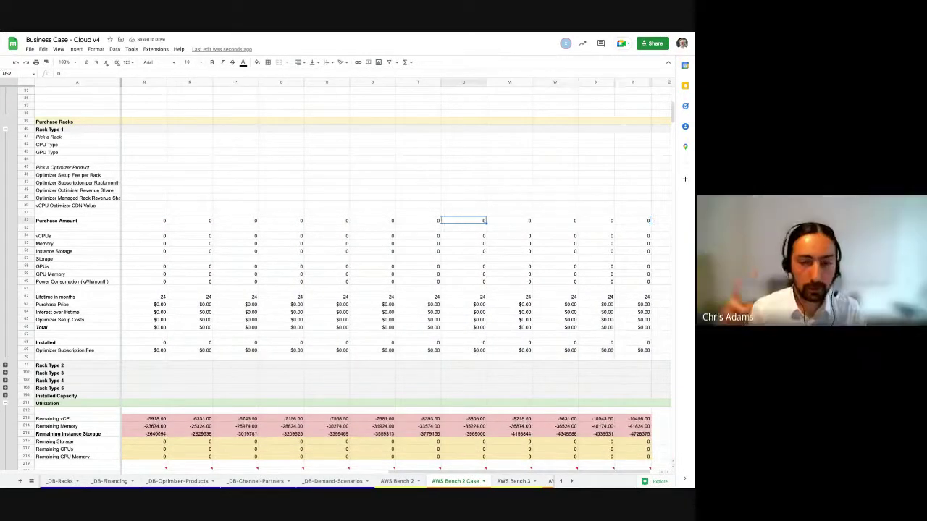
{"action": "key", "text": "Left"}
{"action": "key", "text": "Left"}
{"action": "key", "text": "Left"}
{"action": "key", "text": "Left"}
{"action": "key", "text": "Left"}
{"action": "key", "text": "Left"}
{"action": "key", "text": "Left"}
{"action": "key", "text": "Left"}
{"action": "key", "text": "Left"}
{"action": "key", "text": "Left"}
{"action": "key", "text": "Left"}
{"action": "key", "text": "Left"}
{"action": "key", "text": "Left"}
{"action": "key", "text": "Left"}
{"action": "key", "text": "Left"}
{"action": "key", "text": "Left"}
{"action": "key", "text": "Left"}
{"action": "key", "text": "Left"}
{"action": "key", "text": "Left"}
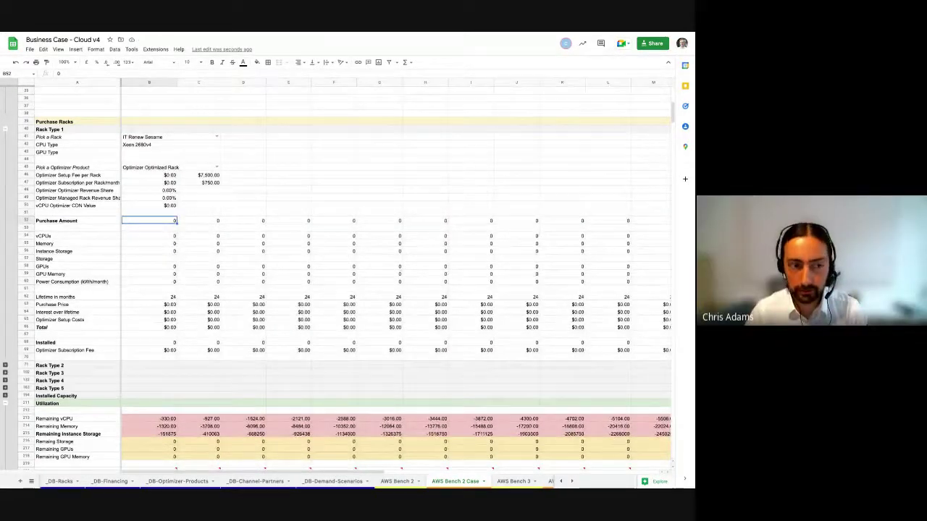
Set the month 1 purchase amount of Rack Type 1 to 10 and check the total cost
{"action": "scroll", "coordinate": [192, 409], "scroll_direction": "down", "scroll_amount": 2}
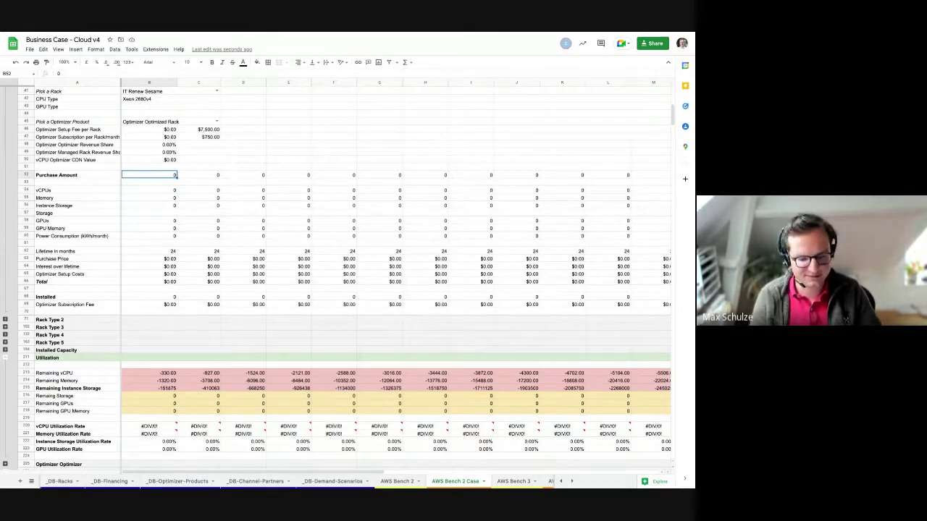
{"action": "type", "text": "10"}
{"action": "key", "text": "Tab"}
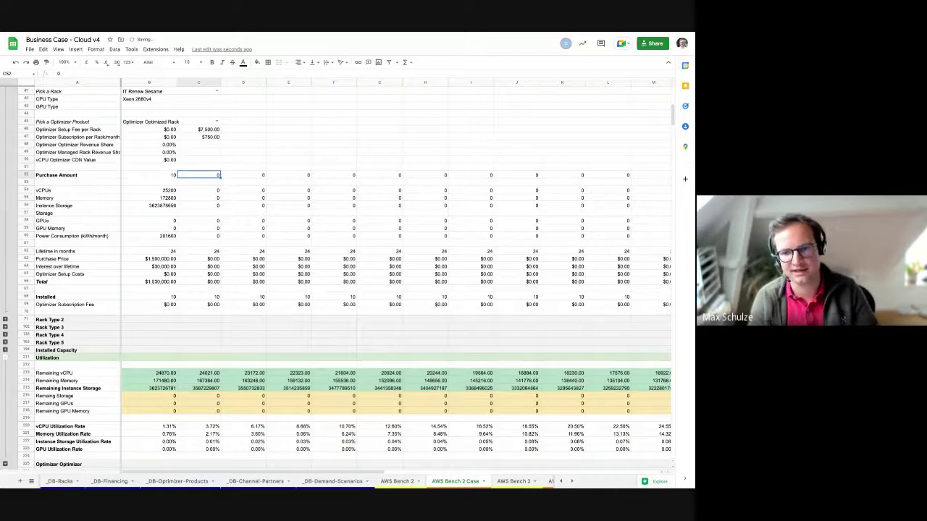
{"action": "left_click", "coordinate": [149, 174]}
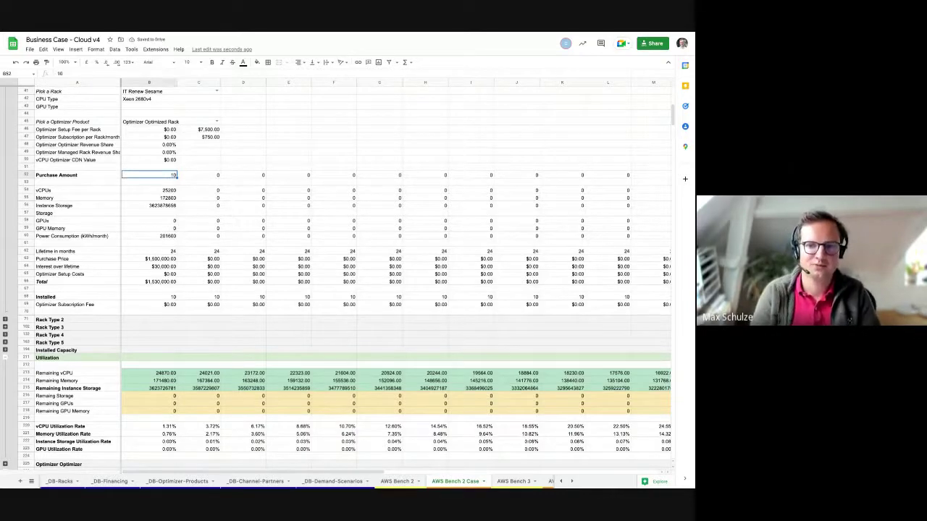
{"action": "left_click", "coordinate": [154, 280]}
Choose OCP CPU-Heavy 20C as the rack for Rack Type 1 and check its month 1 purchase price and lifetime
{"action": "scroll", "coordinate": [164, 150], "scroll_direction": "up", "scroll_amount": 1}
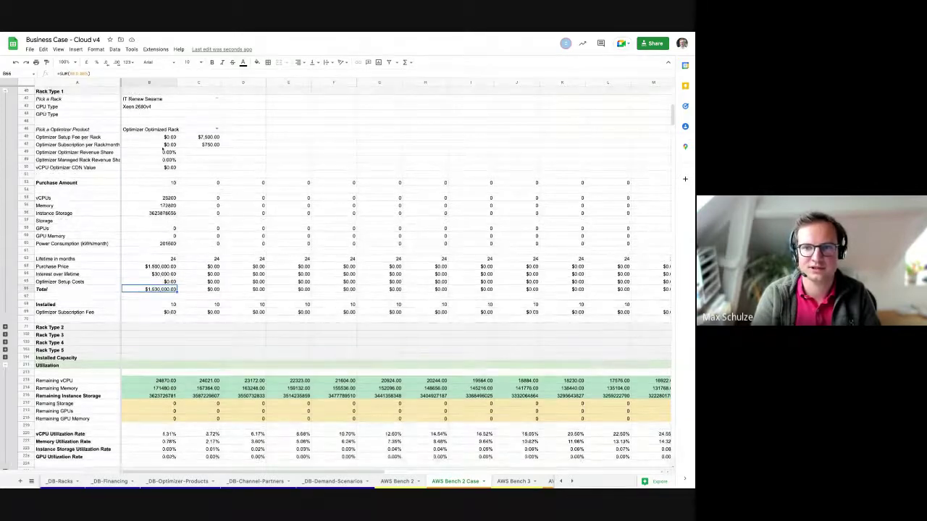
{"action": "left_click", "coordinate": [216, 100]}
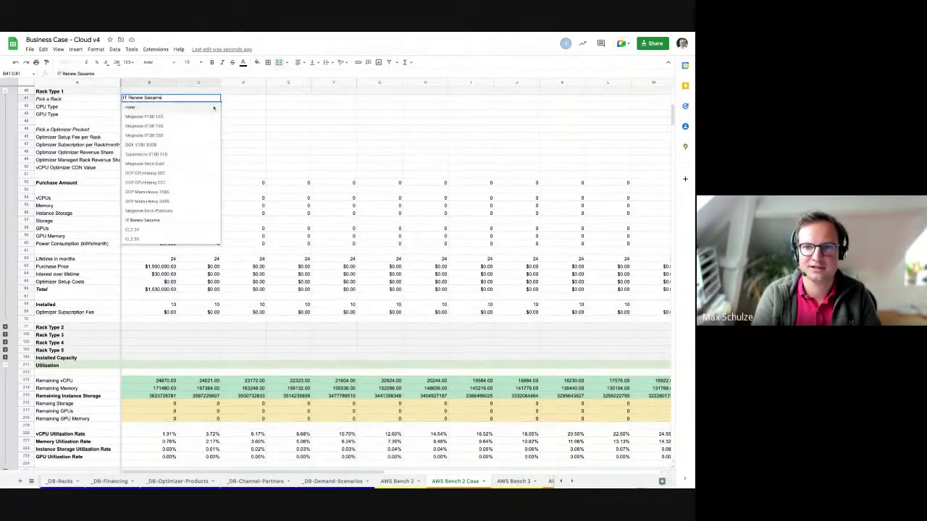
{"action": "left_click", "coordinate": [177, 174]}
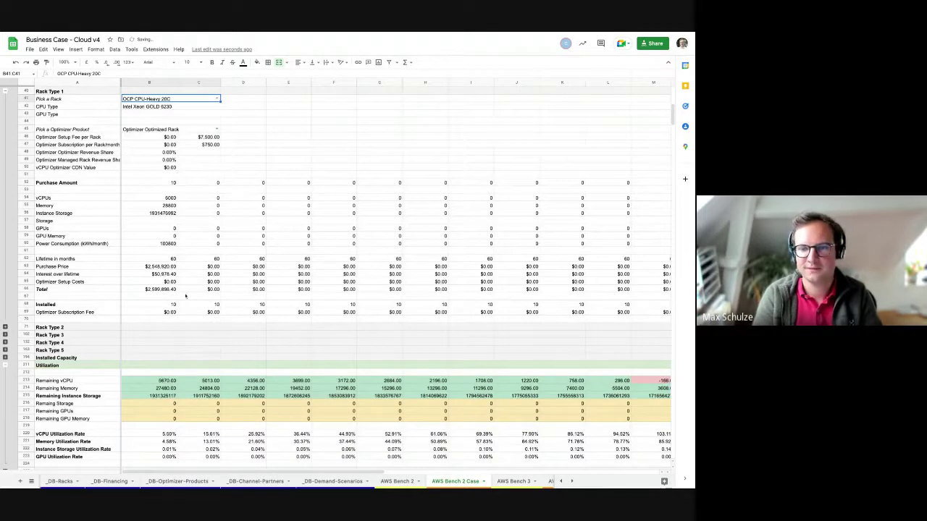
{"action": "left_click", "coordinate": [172, 267]}
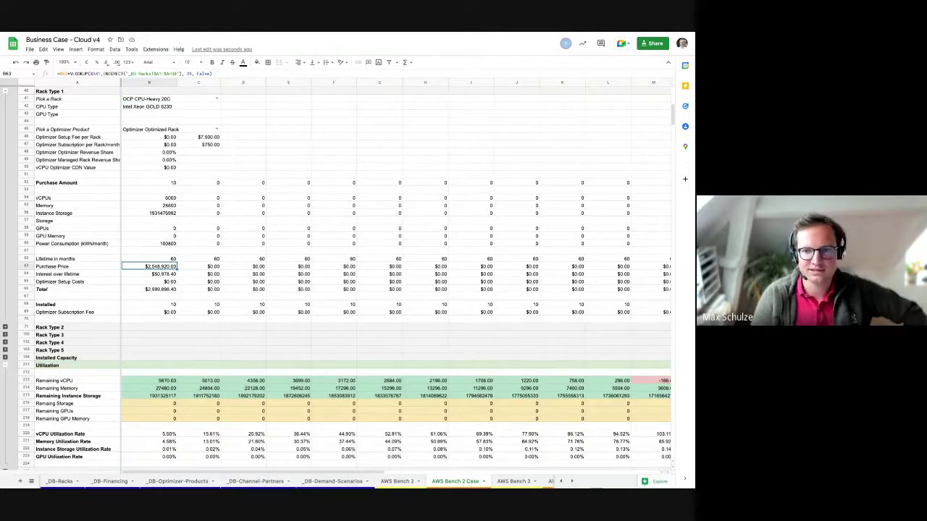
{"action": "left_click", "coordinate": [159, 258]}
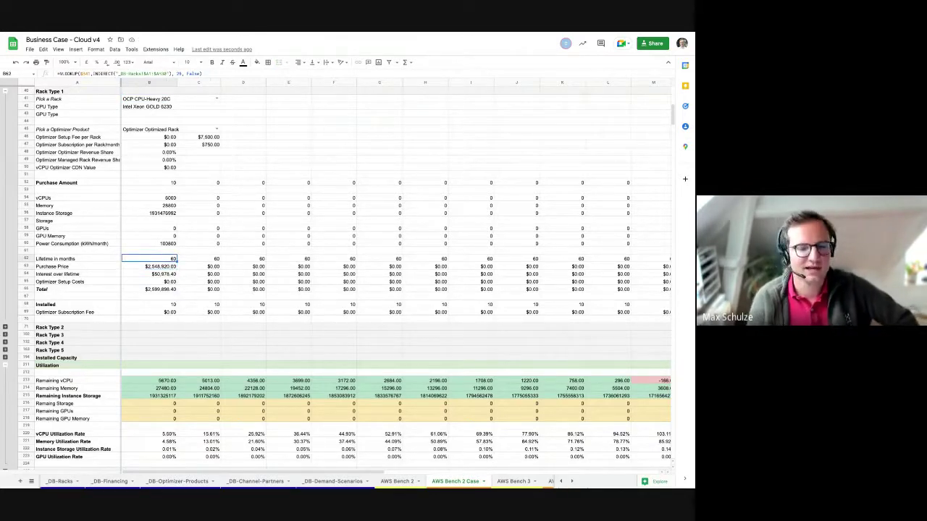
Review the month 1 cost rows of Rack Type 1, from lifetime and purchase price through setup costs and total to installed racks
{"action": "key", "text": "Down"}
{"action": "key", "text": "Down"}
{"action": "key", "text": "Down"}
{"action": "key", "text": "Down"}
{"action": "key", "text": "Down"}
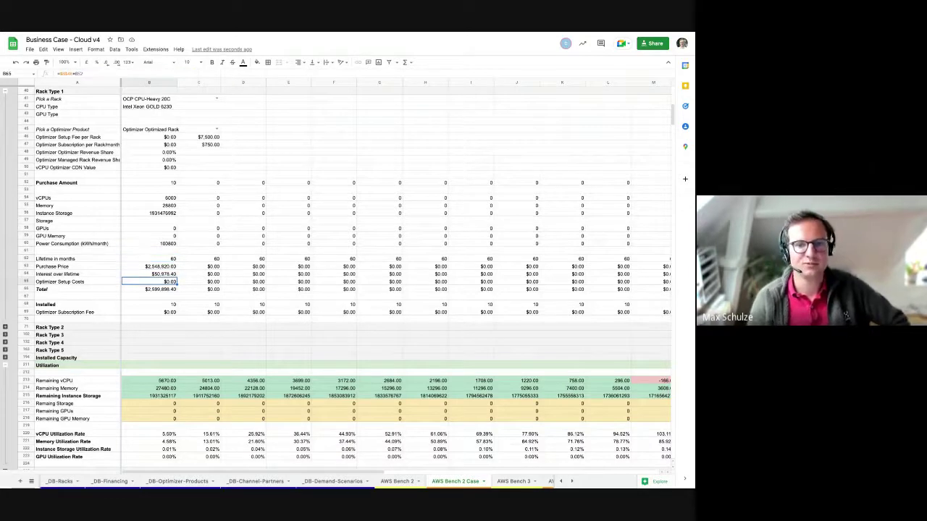
{"action": "key", "text": "Down"}
{"action": "key", "text": "Down"}
{"action": "key", "text": "Down"}
{"action": "key", "text": "Down"}
{"action": "key", "text": "Down"}
{"action": "key", "text": "Down"}
{"action": "key", "text": "Down"}
{"action": "key", "text": "Down"}
{"action": "key", "text": "Down"}
{"action": "key", "text": "Down"}
{"action": "key", "text": "Down"}
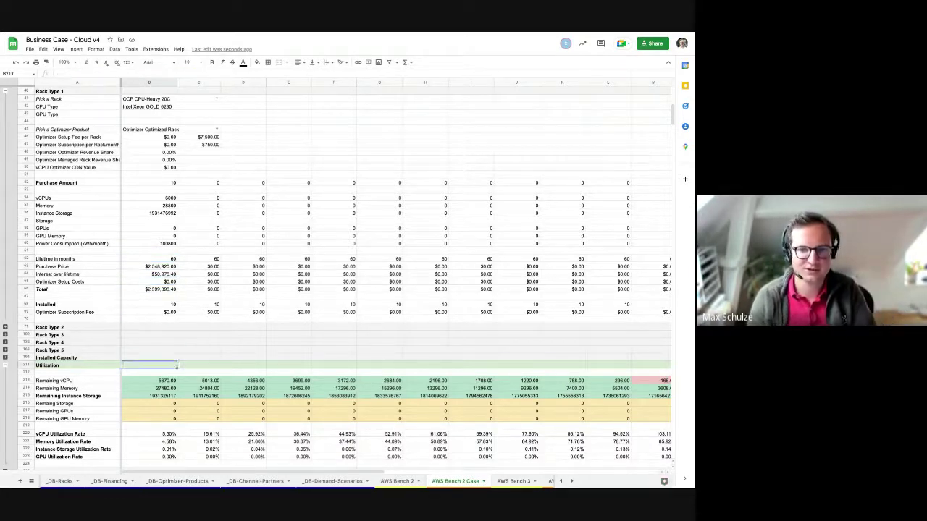
Highlight the remaining vCPU, memory and instance storage values for months 1 to 4 in the Utilization section
{"action": "key", "text": "shift+Right"}
{"action": "key", "text": "shift+Down"}
{"action": "key", "text": "shift+Down"}
{"action": "key", "text": "shift+Right"}
{"action": "key", "text": "shift+Right"}
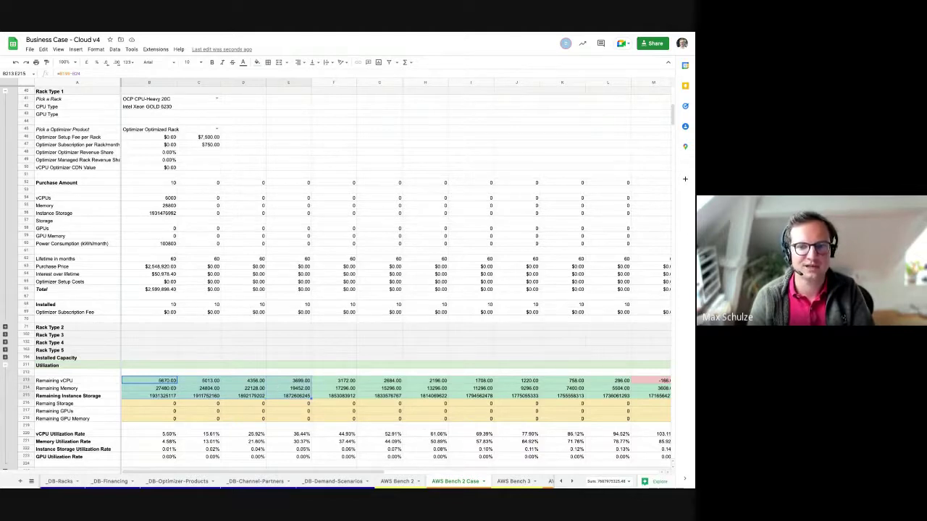
Examine the vCPU utilization rate across the first five months and return to month 1
{"action": "key", "text": "Down"}
{"action": "key", "text": "Down"}
{"action": "key", "text": "Down"}
{"action": "key", "text": "Down"}
{"action": "key", "text": "Down"}
{"action": "key", "text": "Down"}
{"action": "key", "text": "Down"}
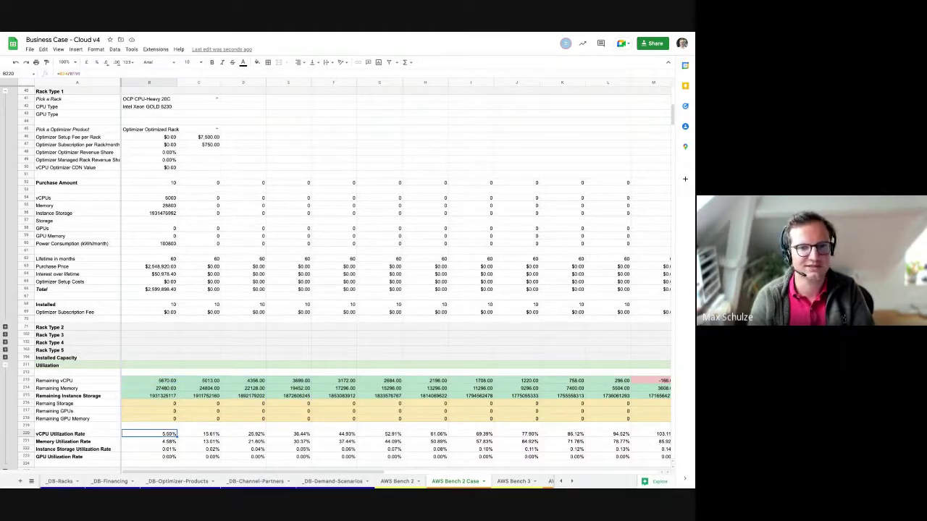
{"action": "key", "text": "Right"}
{"action": "key", "text": "Right"}
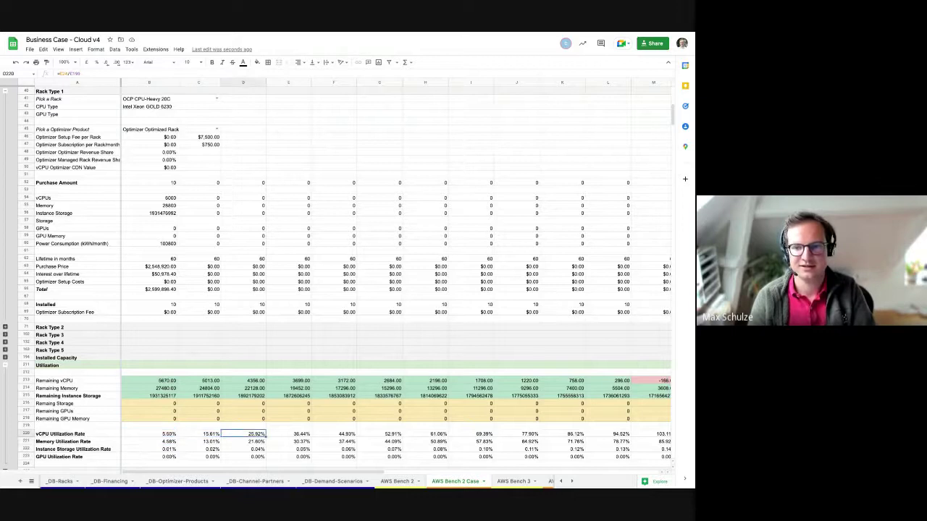
{"action": "key", "text": "Right"}
{"action": "key", "text": "Right"}
{"action": "key", "text": "Left"}
{"action": "key", "text": "Left"}
{"action": "key", "text": "Left"}
{"action": "key", "text": "Left"}
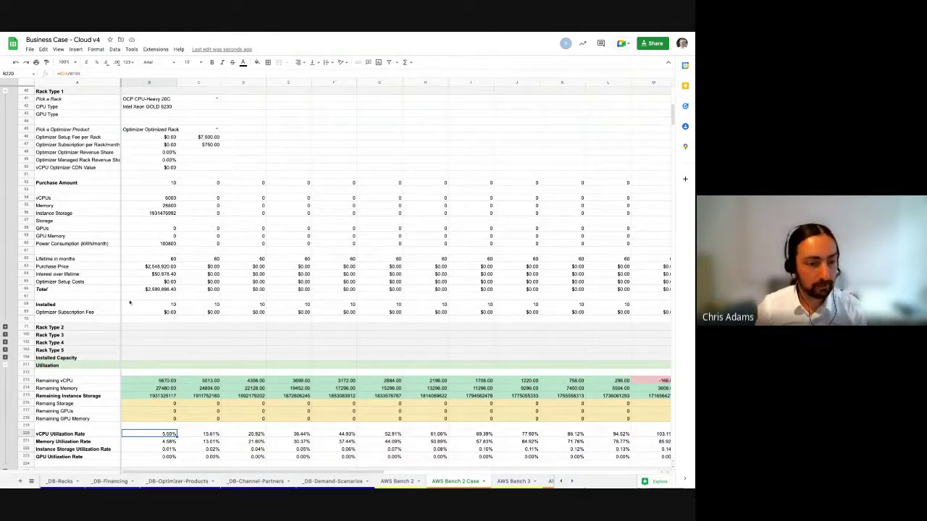
Examine the month 1 remaining capacity rows for vCPU, memory, instance storage, storage and GPUs
{"action": "left_click", "coordinate": [162, 411]}
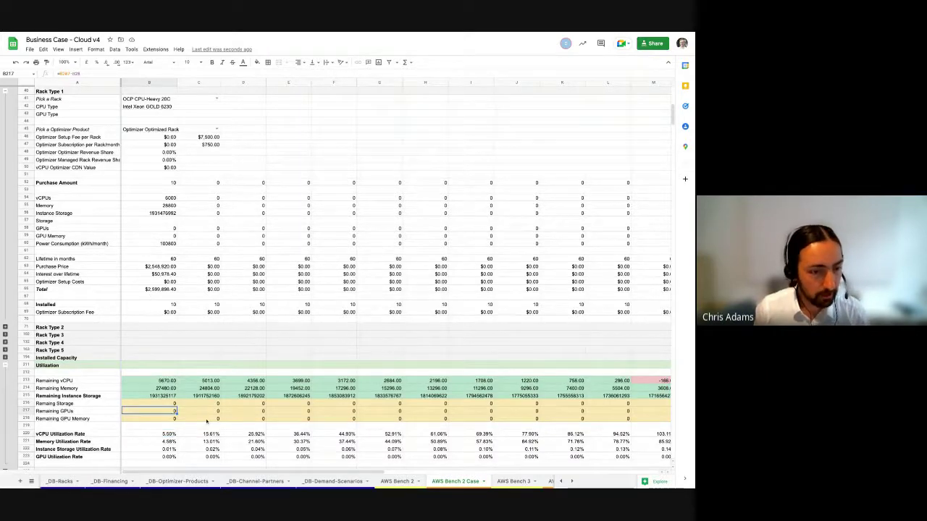
{"action": "key", "text": "Up"}
{"action": "key", "text": "Up"}
{"action": "key", "text": "Up"}
{"action": "key", "text": "Up"}
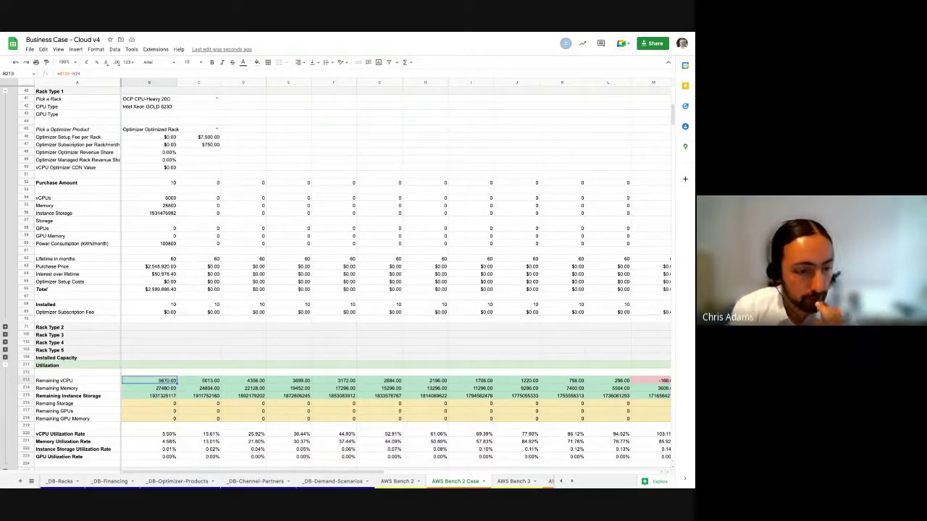
{"action": "key", "text": "Down"}
{"action": "key", "text": "Down"}
{"action": "key", "text": "Down"}
{"action": "key", "text": "Down"}
{"action": "key", "text": "Up"}
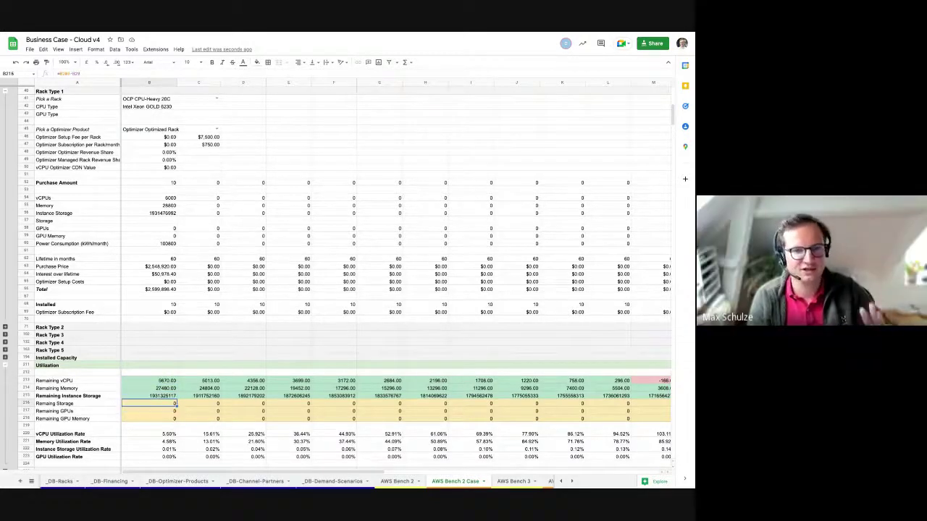
{"action": "key", "text": "Right"}
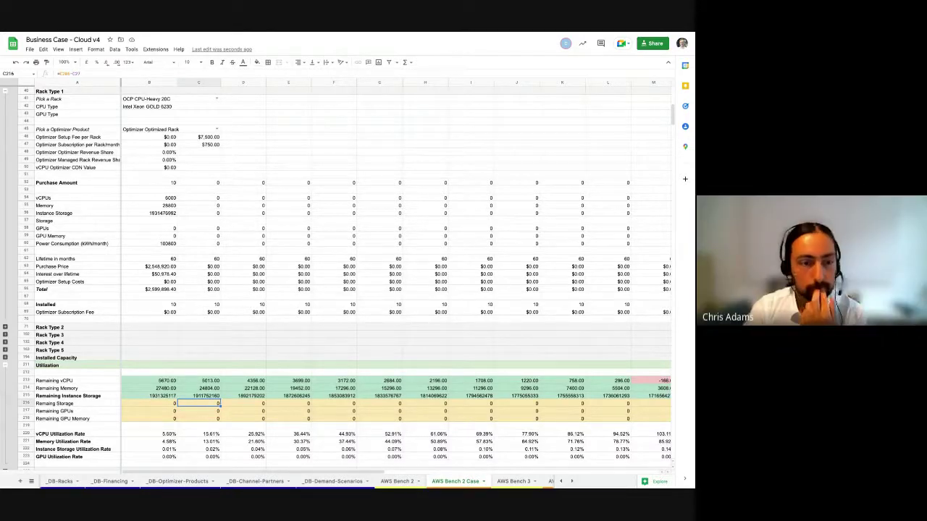
{"action": "key", "text": "Left"}
{"action": "key", "text": "Up"}
{"action": "key", "text": "Up"}
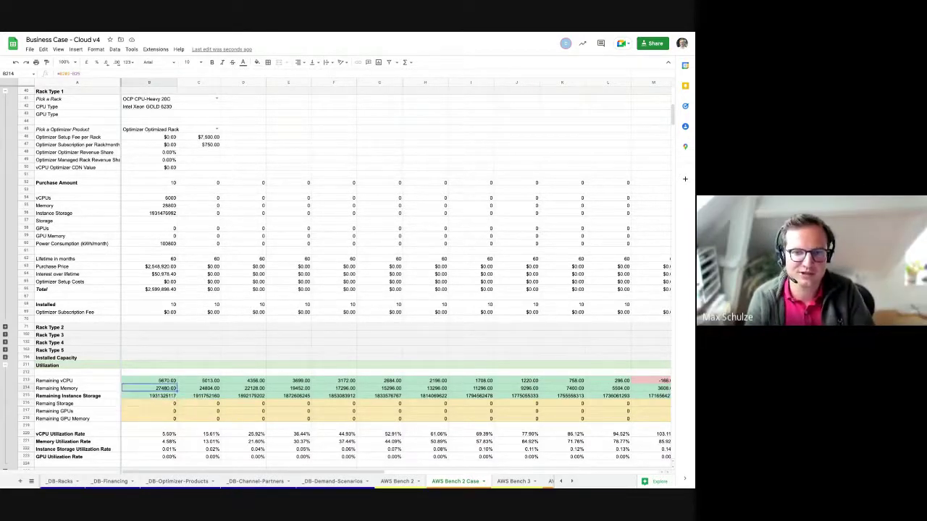
{"action": "key", "text": "Down"}
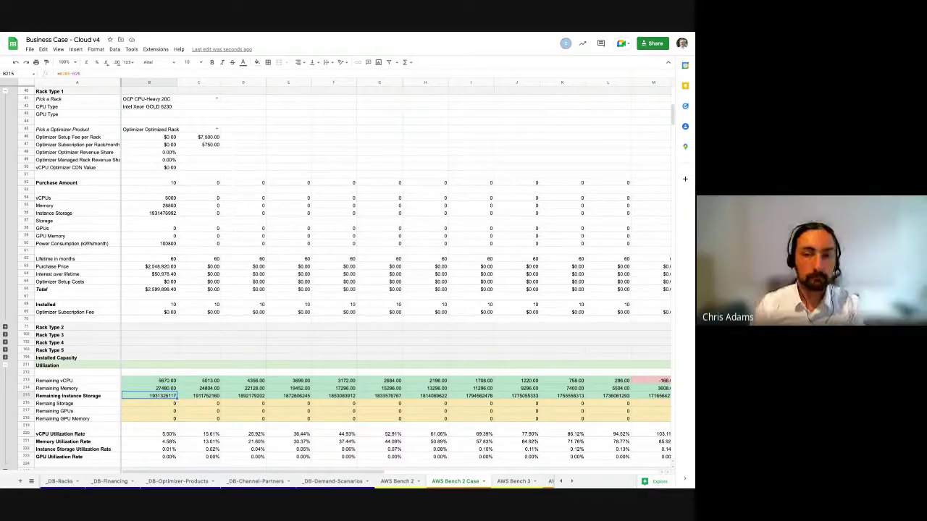
{"action": "key", "text": "Down"}
{"action": "key", "text": "Down"}
{"action": "key", "text": "Down"}
{"action": "key", "text": "Down"}
{"action": "key", "text": "Down"}
{"action": "key", "text": "Up"}
{"action": "key", "text": "Up"}
{"action": "key", "text": "Up"}
{"action": "key", "text": "Up"}
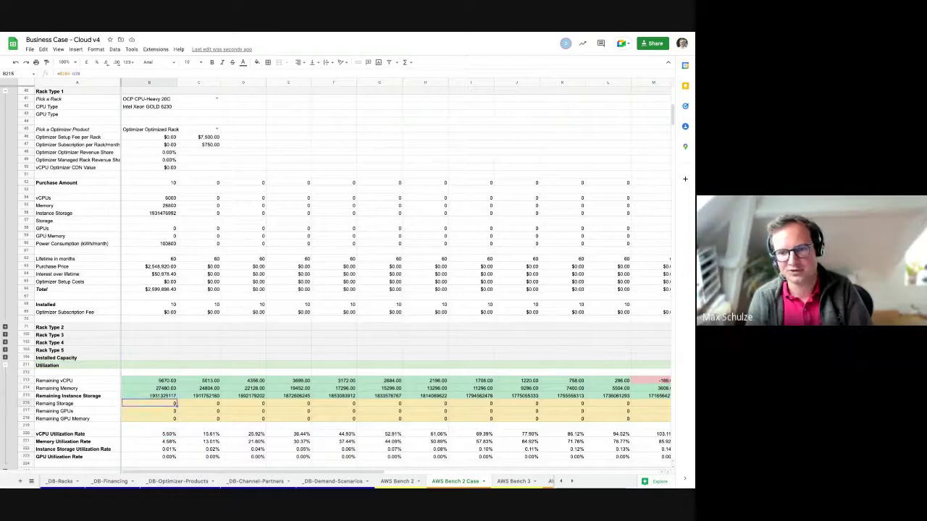
Set the month 1 purchase amount of Rack Type 1 to 1 and check month 2's remaining vCPU and utilization rates
{"action": "key", "text": "Up"}
{"action": "key", "text": "Up"}
{"action": "key", "text": "Up"}
{"action": "key", "text": "Up"}
{"action": "key", "text": "Up"}
{"action": "key", "text": "Up"}
{"action": "key", "text": "Up"}
{"action": "key", "text": "Up"}
{"action": "key", "text": "Up"}
{"action": "key", "text": "Up"}
{"action": "key", "text": "Up"}
{"action": "key", "text": "Up"}
{"action": "key", "text": "Up"}
{"action": "key", "text": "Up"}
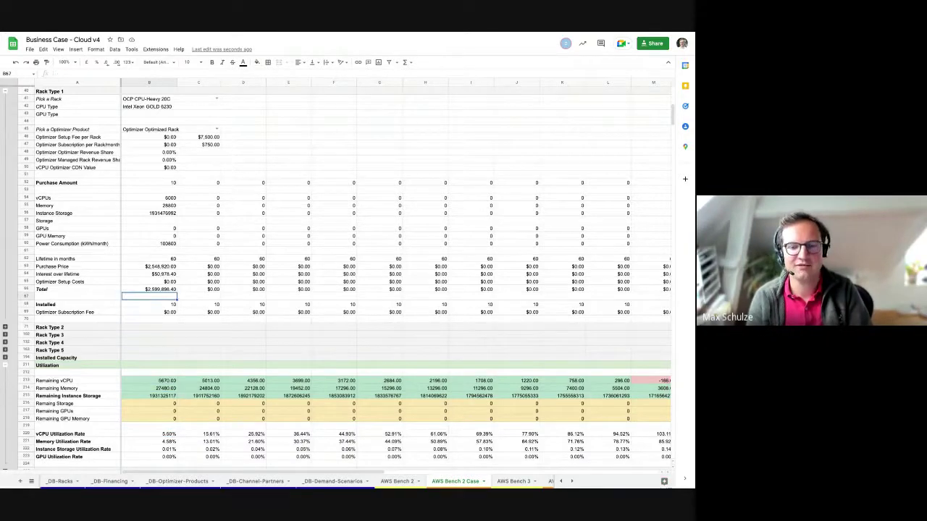
{"action": "key", "text": "Up"}
{"action": "key", "text": "Up"}
{"action": "key", "text": "Up"}
{"action": "key", "text": "Up"}
{"action": "key", "text": "Up"}
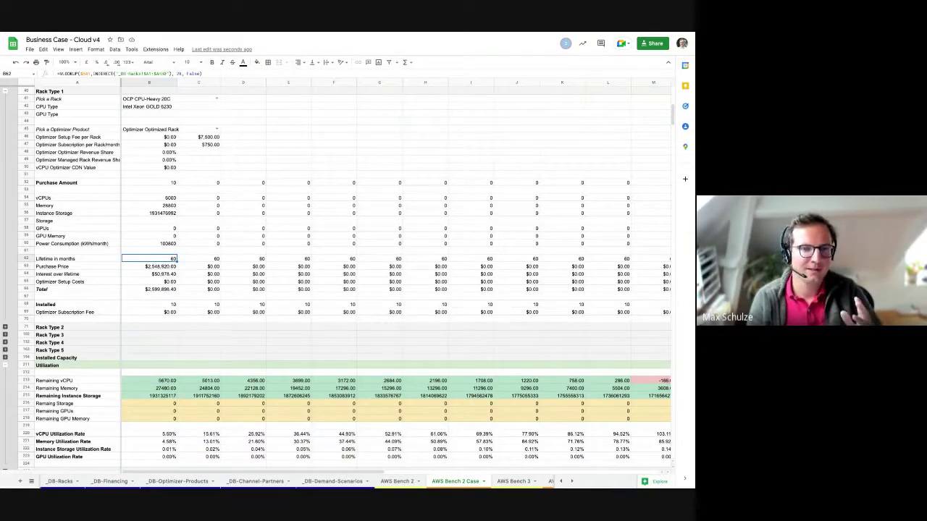
{"action": "key", "text": "Up"}
{"action": "key", "text": "Up"}
{"action": "key", "text": "Up"}
{"action": "key", "text": "Up"}
{"action": "key", "text": "Up"}
{"action": "key", "text": "Up"}
{"action": "key", "text": "Up"}
{"action": "key", "text": "Up"}
{"action": "key", "text": "Up"}
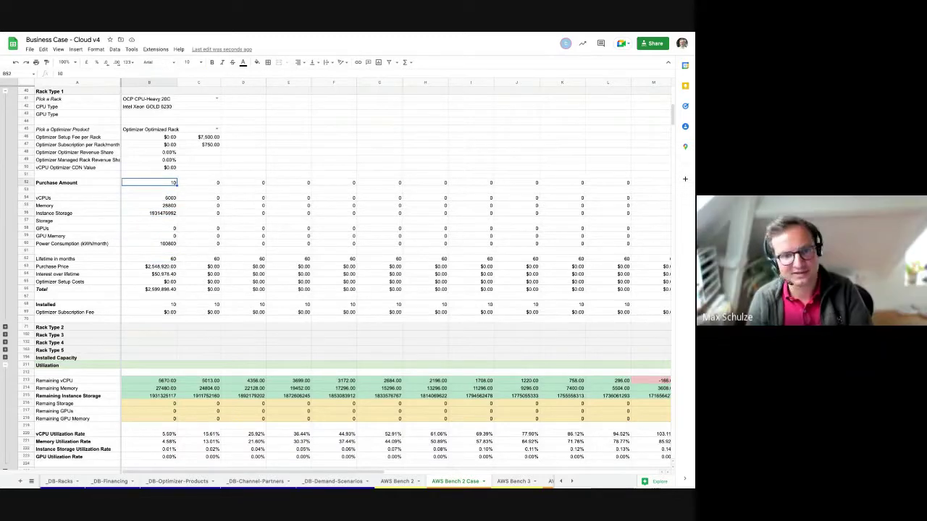
{"action": "type", "text": "1"}
{"action": "key", "text": "Tab"}
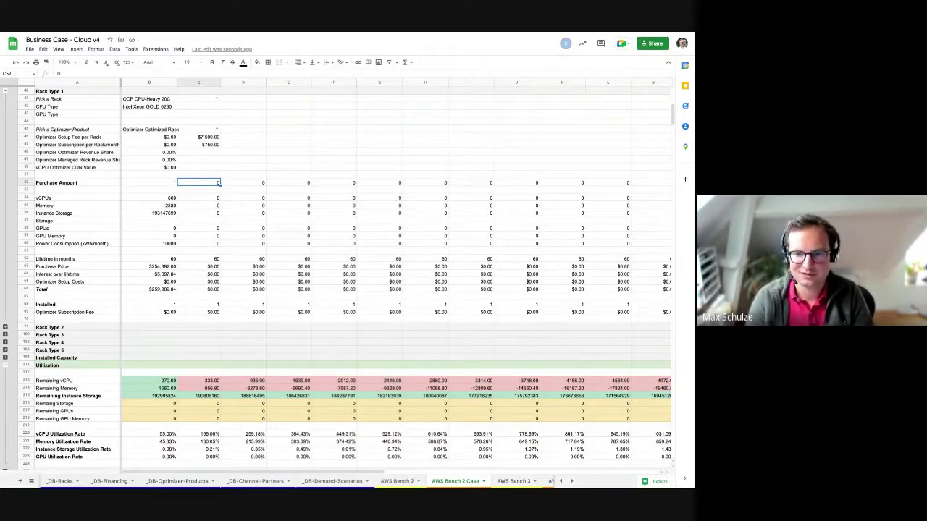
{"action": "left_click", "coordinate": [209, 380]}
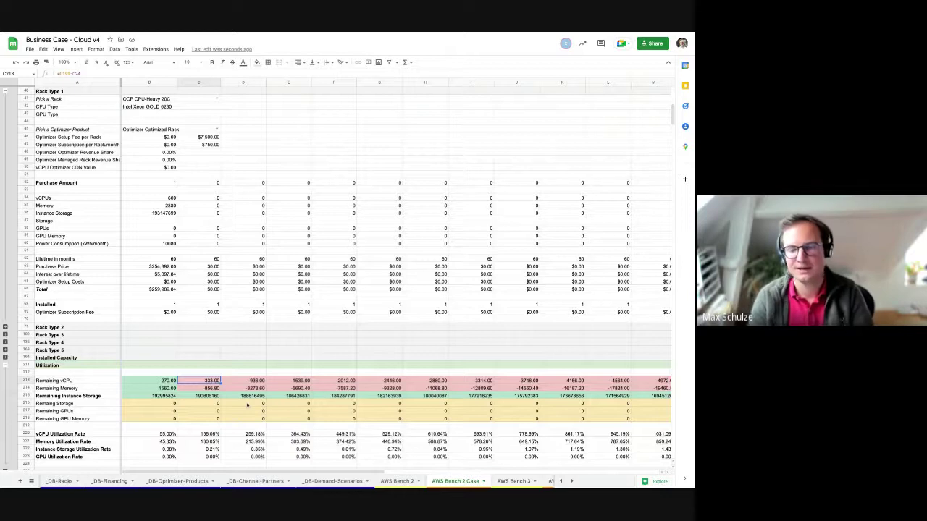
{"action": "left_click_drag", "start_coordinate": [206, 434], "coordinate": [220, 457]}
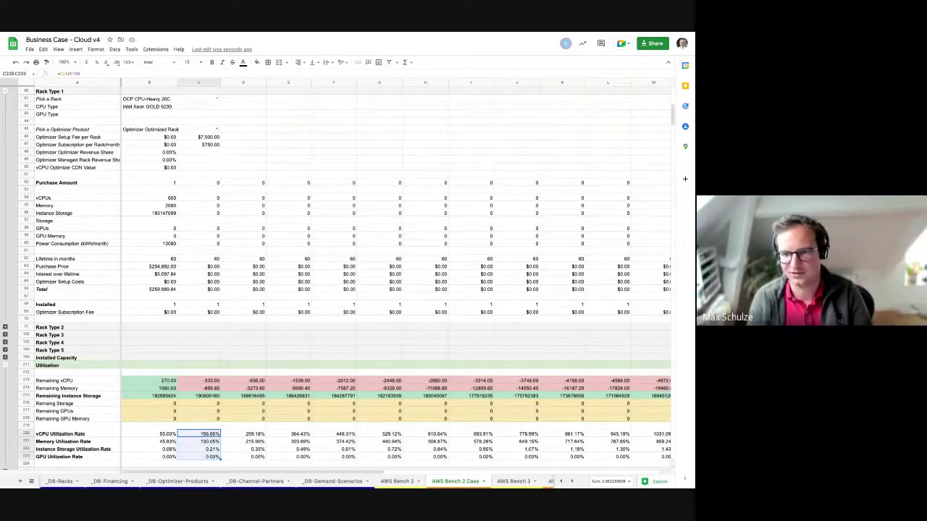
Set the month 4 purchase amount of Rack Type 1 to 1
{"action": "key", "text": "Up"}
{"action": "key", "text": "Up"}
{"action": "key", "text": "Up"}
{"action": "key", "text": "Up"}
{"action": "key", "text": "Up"}
{"action": "key", "text": "Up"}
{"action": "key", "text": "Up"}
{"action": "key", "text": "Up"}
{"action": "key", "text": "Up"}
{"action": "key", "text": "Up"}
{"action": "key", "text": "Up"}
{"action": "key", "text": "Up"}
{"action": "key", "text": "Up"}
{"action": "key", "text": "Up"}
{"action": "key", "text": "Up"}
{"action": "key", "text": "Up"}
{"action": "key", "text": "Up"}
{"action": "key", "text": "Up"}
{"action": "key", "text": "Up"}
{"action": "key", "text": "Up"}
{"action": "key", "text": "Up"}
{"action": "key", "text": "Up"}
{"action": "key", "text": "Up"}
{"action": "key", "text": "Up"}
{"action": "key", "text": "Up"}
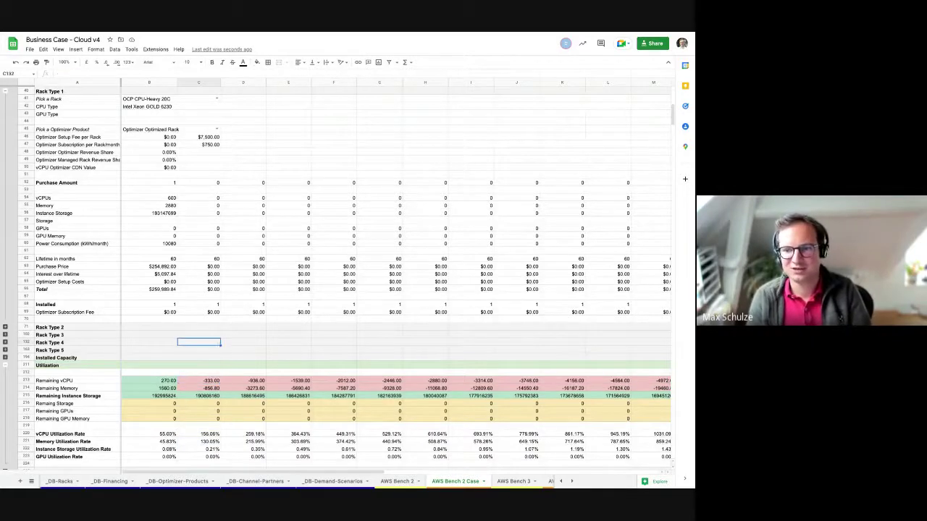
{"action": "key", "text": "Up"}
{"action": "key", "text": "Up"}
{"action": "key", "text": "Up"}
{"action": "key", "text": "Up"}
{"action": "key", "text": "Up"}
{"action": "key", "text": "Up"}
{"action": "key", "text": "Up"}
{"action": "key", "text": "Up"}
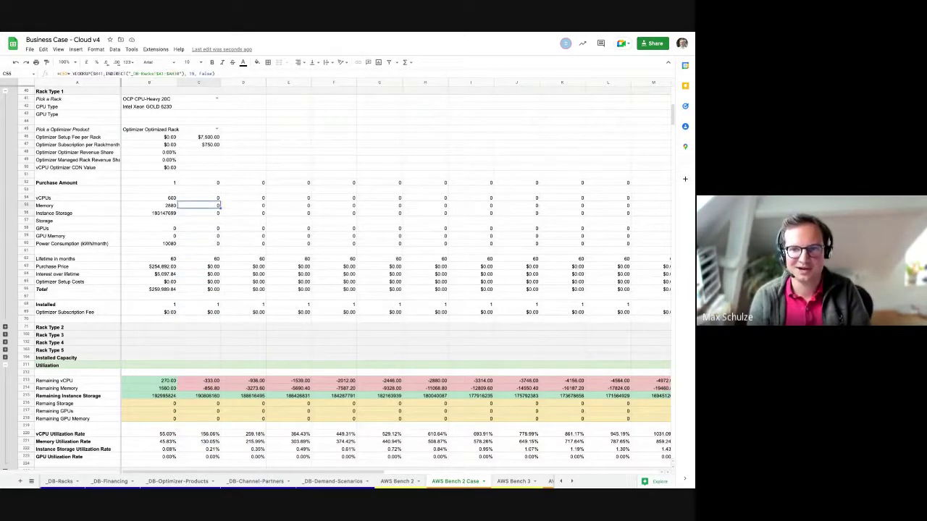
{"action": "key", "text": "Right"}
{"action": "key", "text": "Right"}
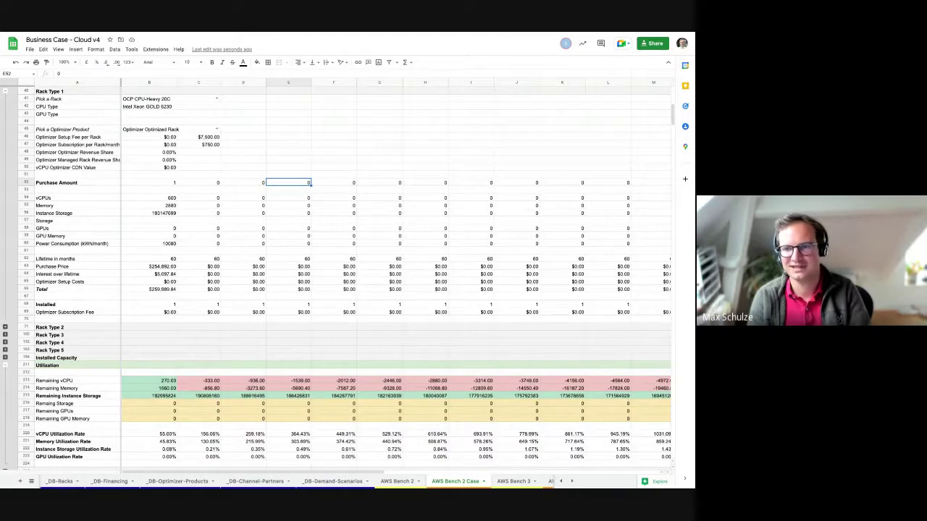
{"action": "type", "text": "1"}
{"action": "key", "text": "Right"}
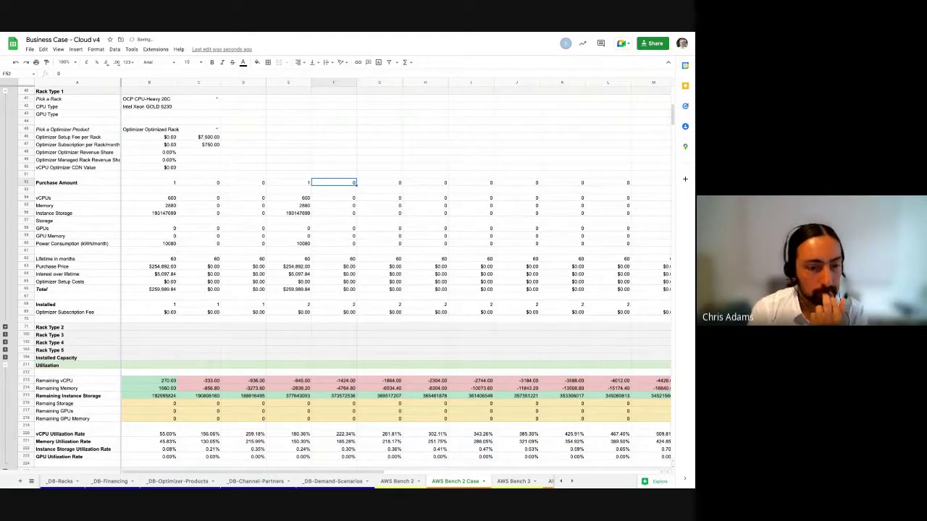
Set the purchase amount of Rack Type 1 to 1 in months 7 and 9
{"action": "key", "text": "Down"}
{"action": "left_click", "coordinate": [333, 183]}
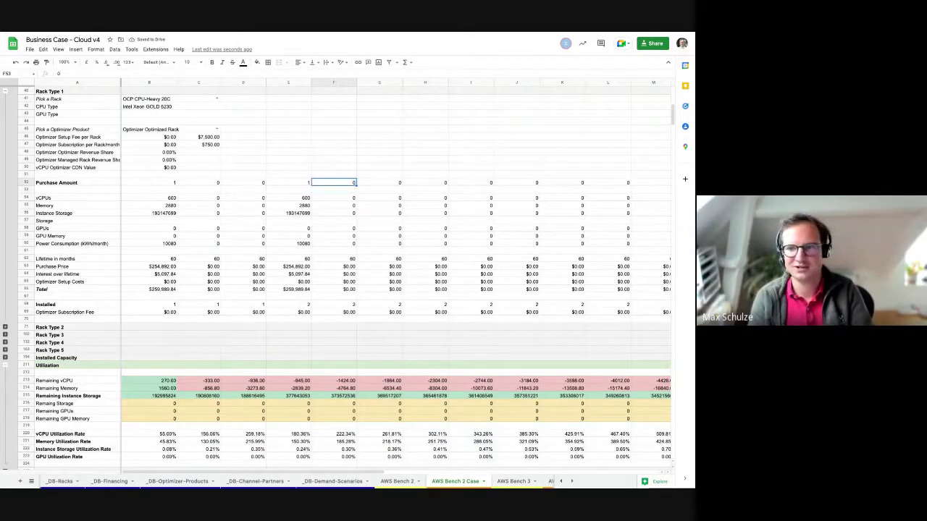
{"action": "left_click", "coordinate": [426, 183]}
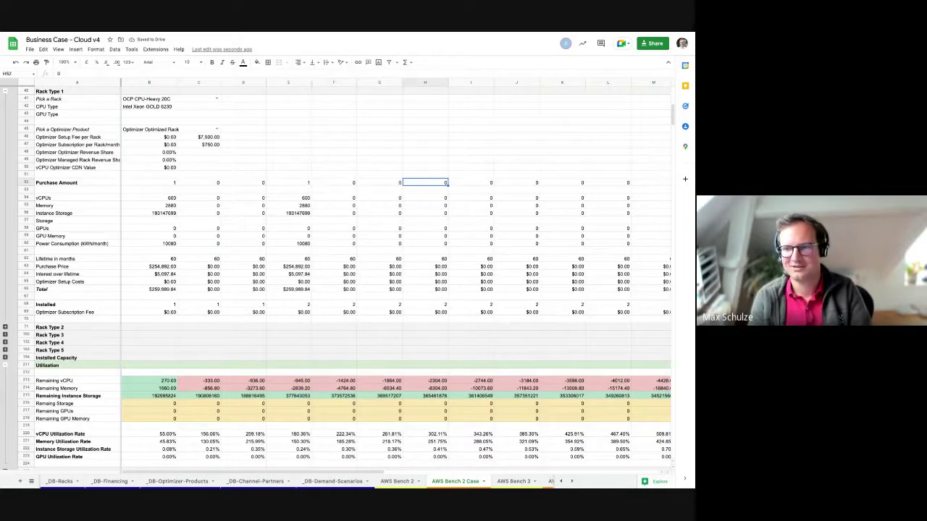
{"action": "key", "text": "Right"}
{"action": "key", "text": "Left"}
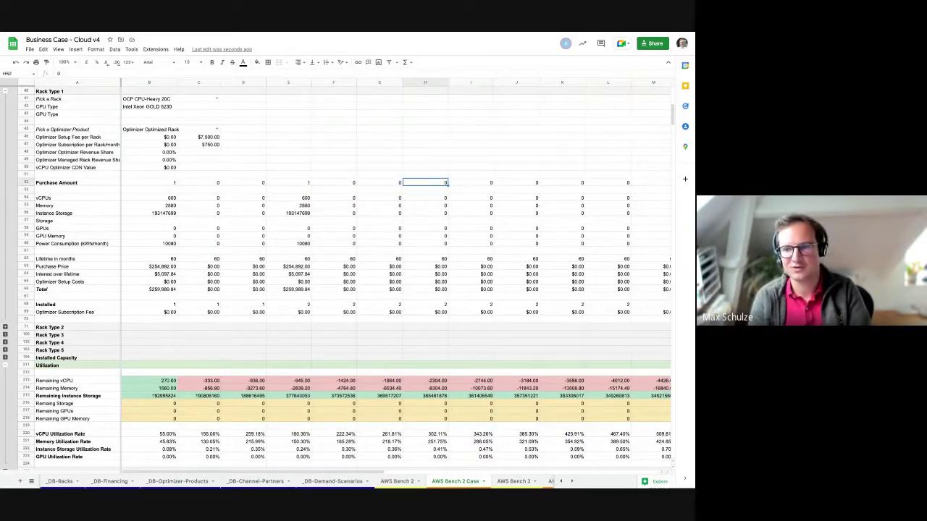
{"action": "type", "text": "1"}
{"action": "key", "text": "Tab"}
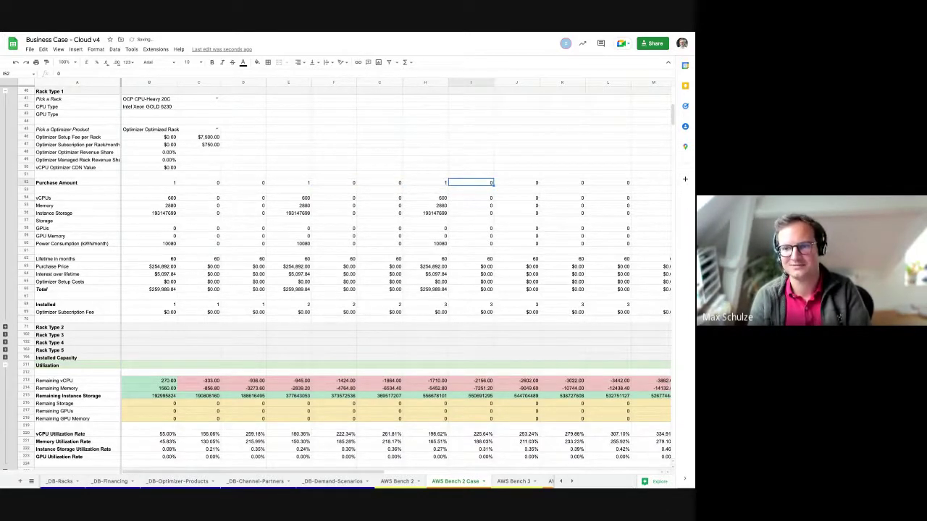
{"action": "key", "text": "Tab"}
{"action": "type", "text": "1"}
{"action": "key", "text": "Tab"}
{"action": "key", "text": "Tab"}
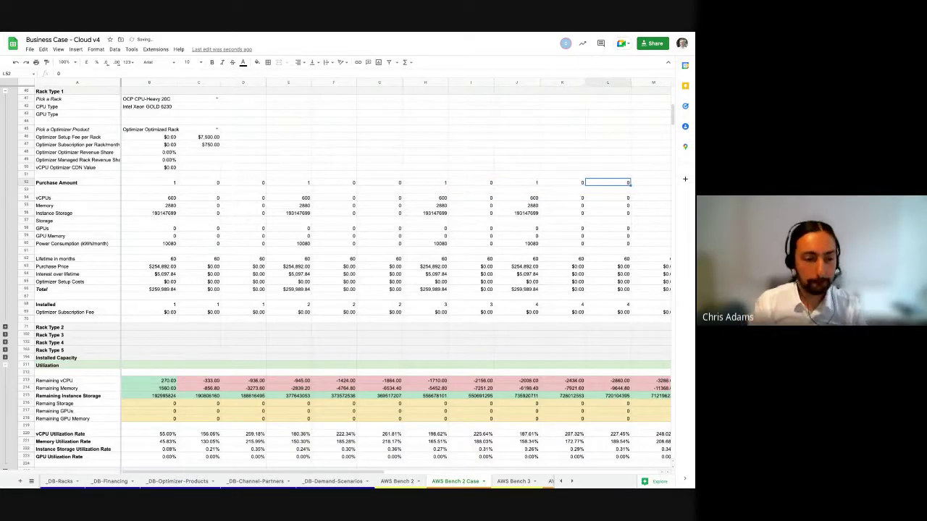
Set the purchase amount of Rack Type 1 to 1 in months 12 and 15
{"action": "key", "text": "Tab"}
{"action": "type", "text": "1"}
{"action": "key", "text": "Tab"}
{"action": "key", "text": "Tab"}
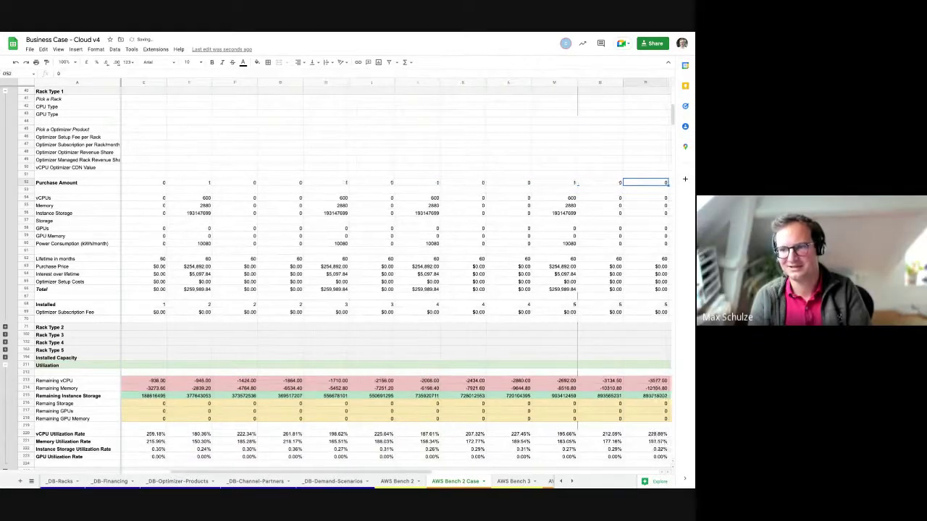
{"action": "key", "text": "Tab"}
{"action": "type", "text": "1"}
{"action": "key", "text": "Tab"}
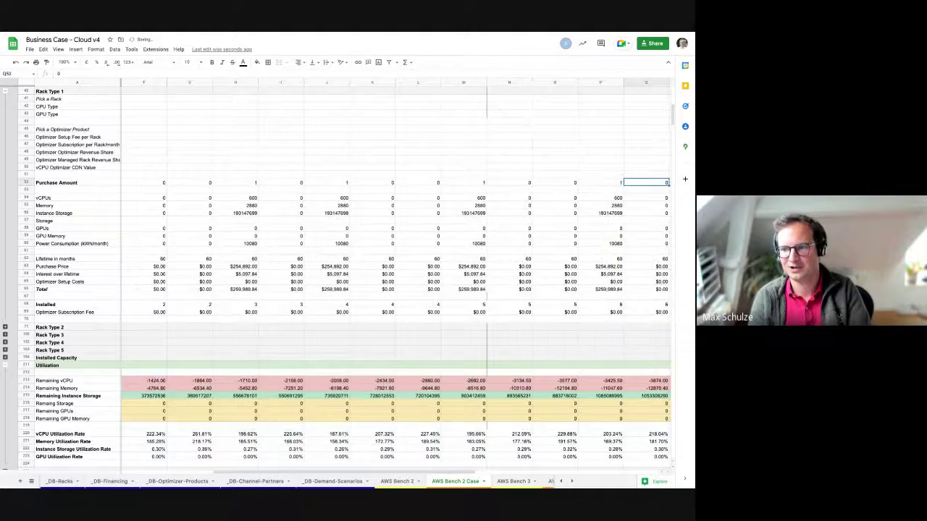
Go back along the purchase amount row and set month 11 of Rack Type 1 to 1
{"action": "key", "text": "Left"}
{"action": "key", "text": "Left"}
{"action": "key", "text": "Left"}
{"action": "key", "text": "Left"}
{"action": "key", "text": "Left"}
{"action": "key", "text": "Left"}
{"action": "key", "text": "Left"}
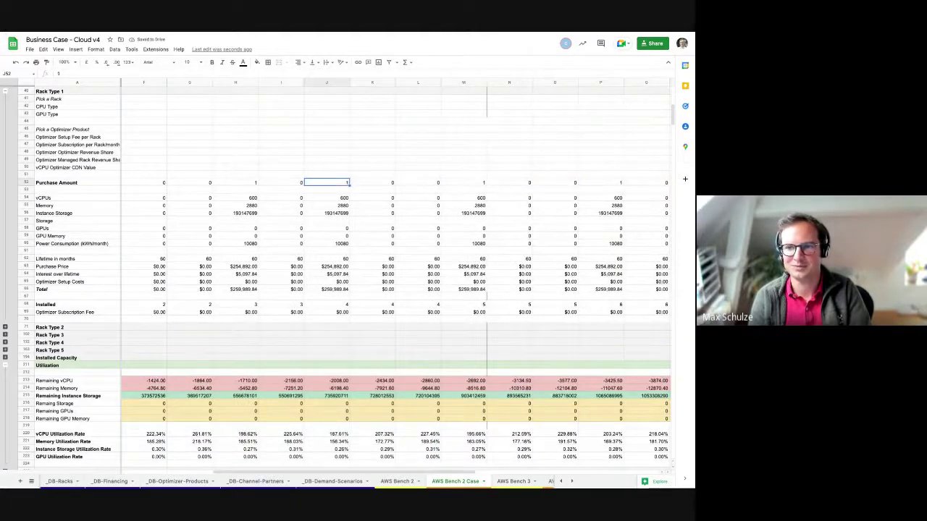
{"action": "key", "text": "Right"}
{"action": "key", "text": "Right"}
{"action": "type", "text": "1"}
{"action": "key", "text": "Tab"}
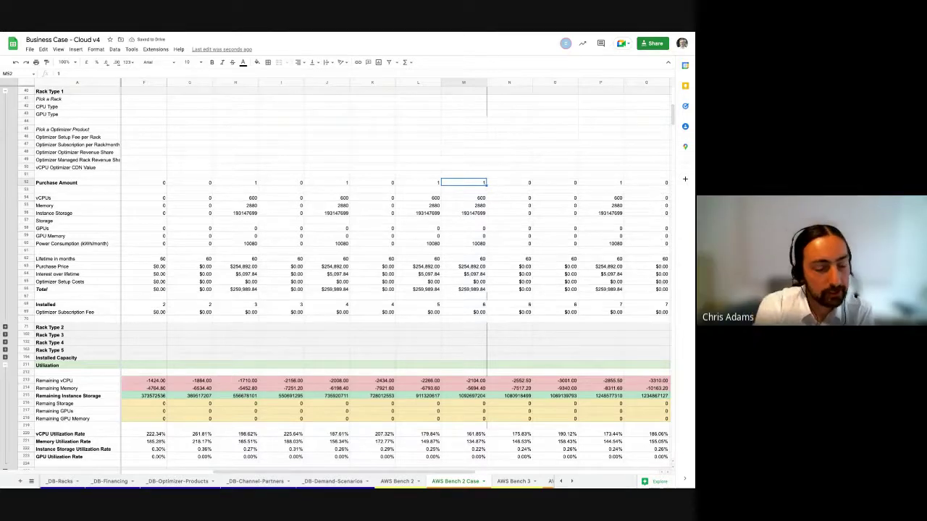
Set the purchase amount of Rack Type 1 to 1 in month 14
{"action": "key", "text": "Right"}
{"action": "key", "text": "Right"}
{"action": "key", "text": "Right"}
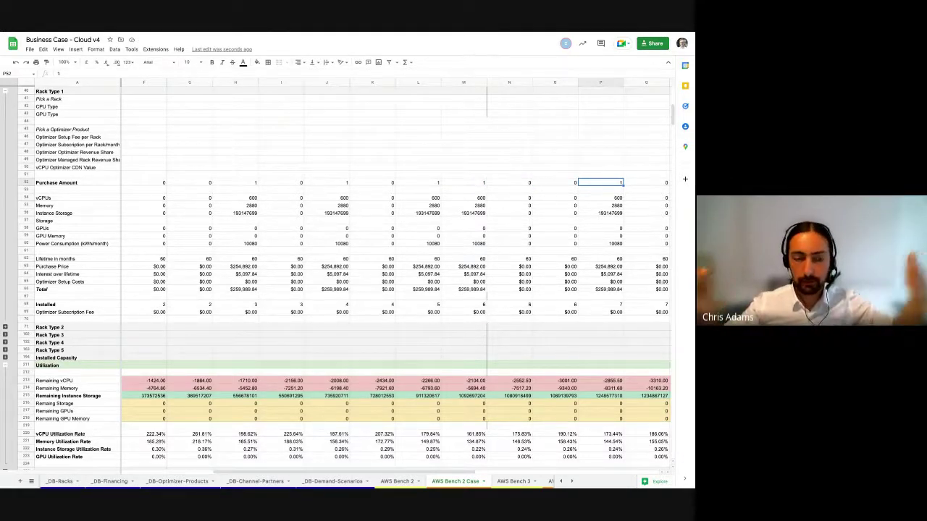
{"action": "key", "text": "Left"}
{"action": "type", "text": "1"}
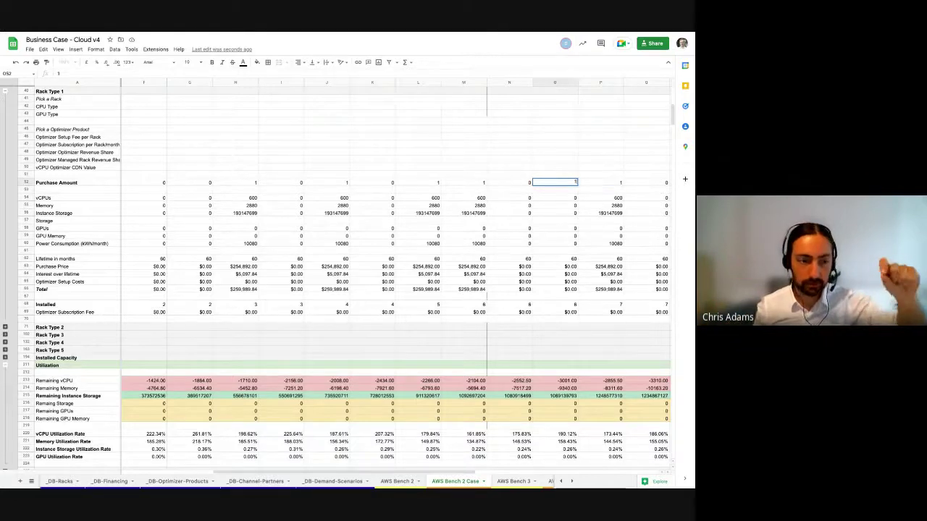
{"action": "key", "text": "Tab"}
Set the purchase amount of Rack Type 1 to 1 in months 18 and 21
{"action": "key", "text": "Right"}
{"action": "key", "text": "Right"}
{"action": "key", "text": "Right"}
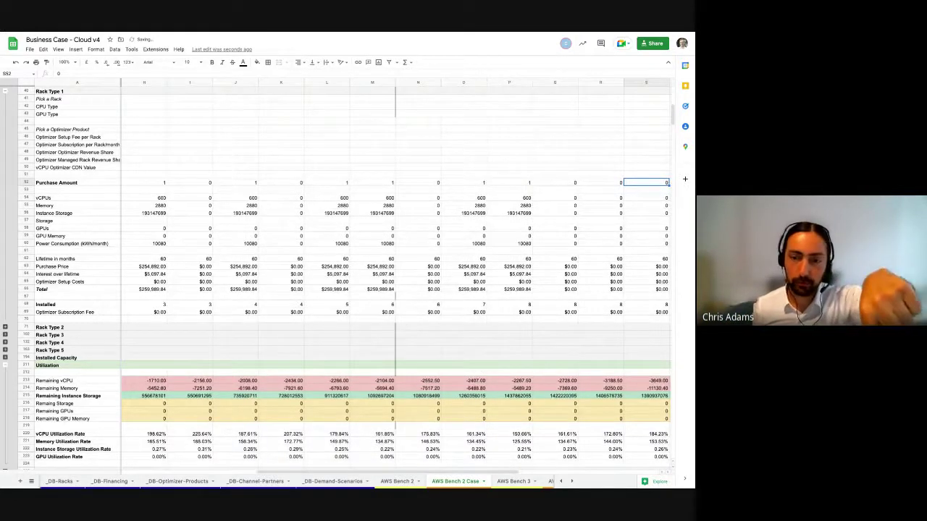
{"action": "key", "text": "Right"}
{"action": "key", "text": "Right"}
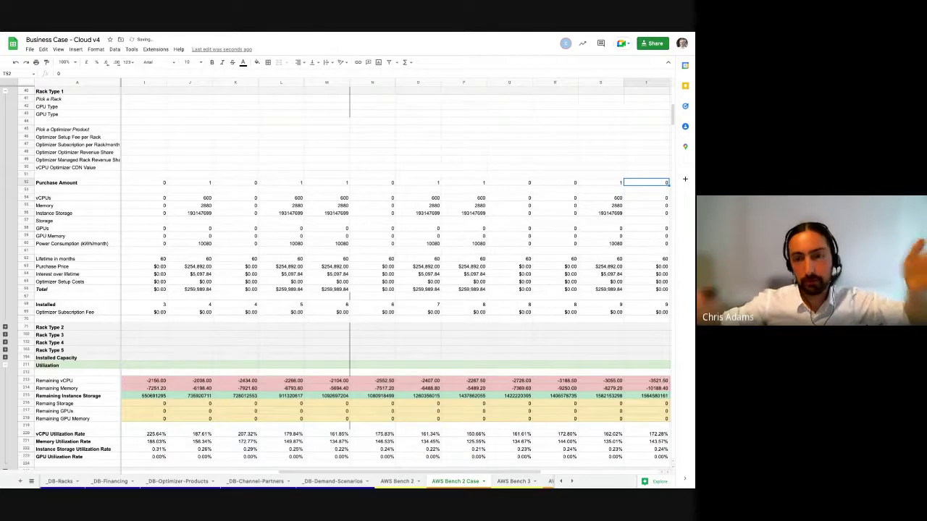
{"action": "key", "text": "Right"}
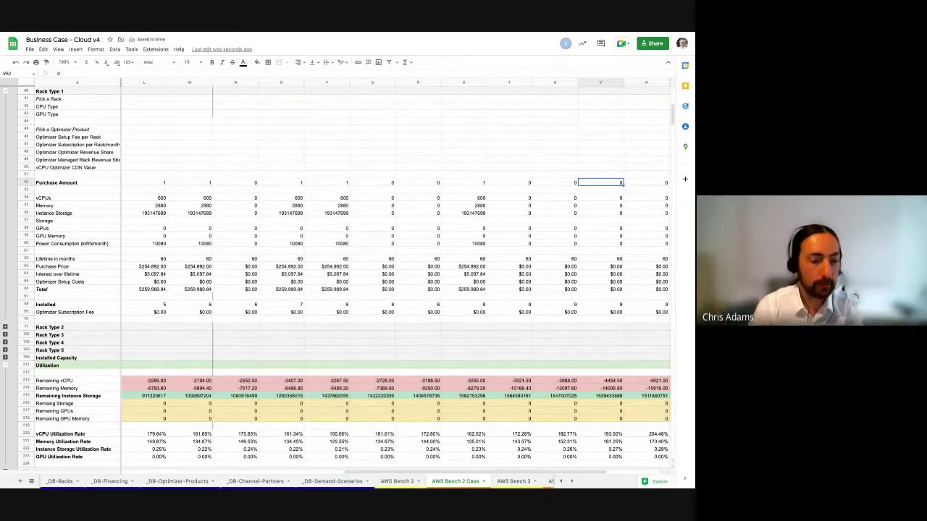
{"action": "key", "text": "Left"}
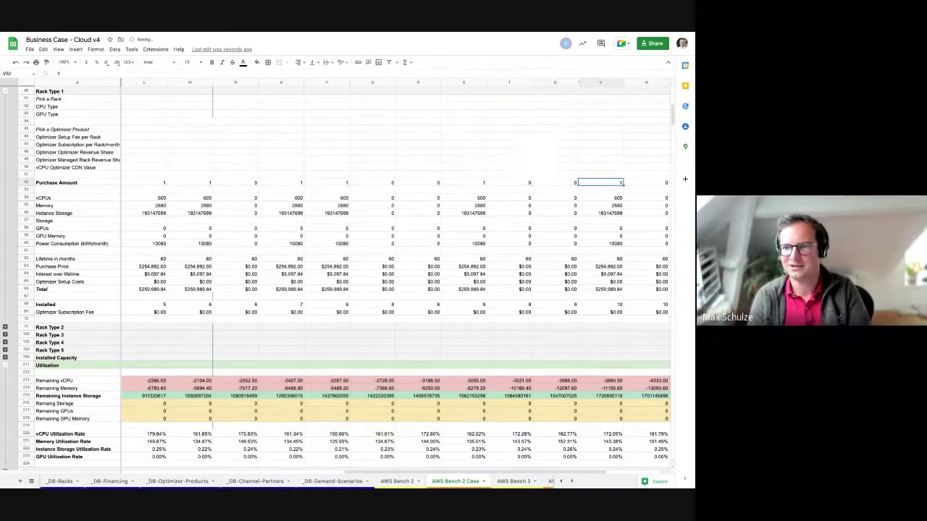
Fill the purchase amount of Rack Type 1 with 1 in months 20, 22 and 23
{"action": "key", "text": "Right"}
{"action": "key", "text": "Right"}
{"action": "key", "text": "Right"}
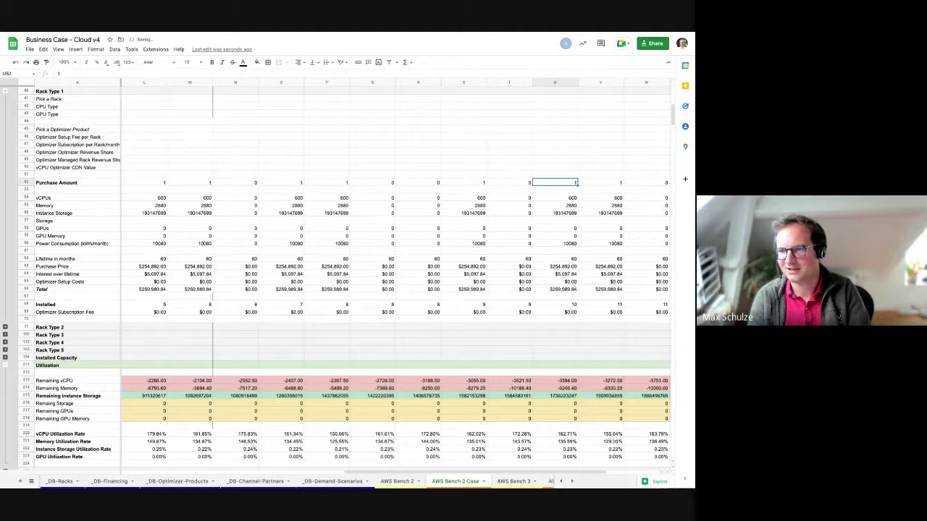
{"action": "key", "text": "Left"}
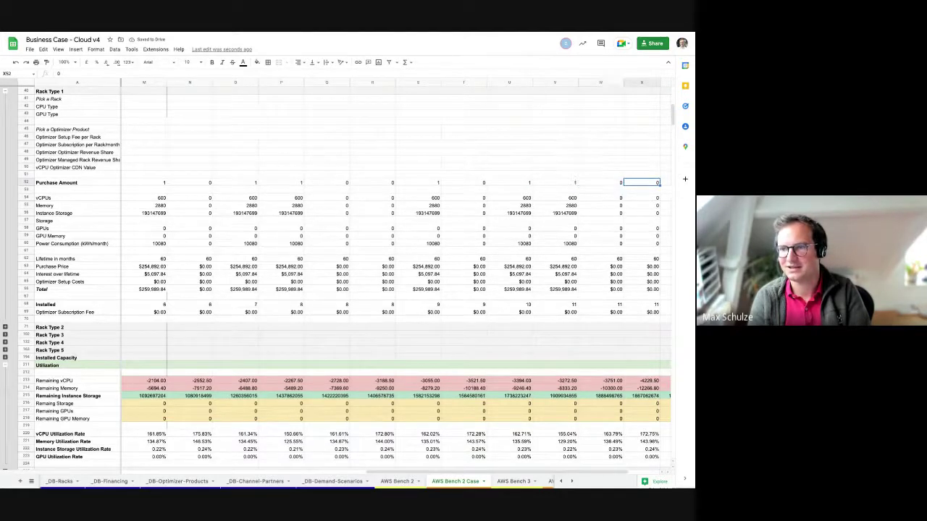
{"action": "type", "text": "1"}
{"action": "key", "text": "Right"}
{"action": "type", "text": "1"}
{"action": "key", "text": "Right"}
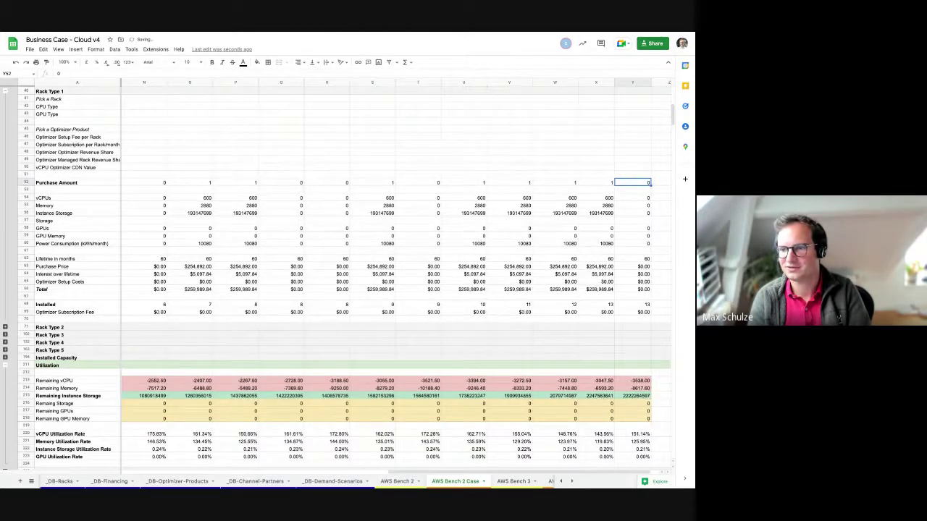
Return along the purchase amount row to the early months and set month 6 of Rack Type 1 to 1
{"action": "key", "text": "Left"}
{"action": "key", "text": "Left"}
{"action": "key", "text": "Left"}
{"action": "key", "text": "Left"}
{"action": "key", "text": "Left"}
{"action": "key", "text": "Left"}
{"action": "key", "text": "Left"}
{"action": "key", "text": "Left"}
{"action": "key", "text": "Left"}
{"action": "key", "text": "Left"}
{"action": "key", "text": "Left"}
{"action": "key", "text": "Left"}
{"action": "key", "text": "Left"}
{"action": "key", "text": "Left"}
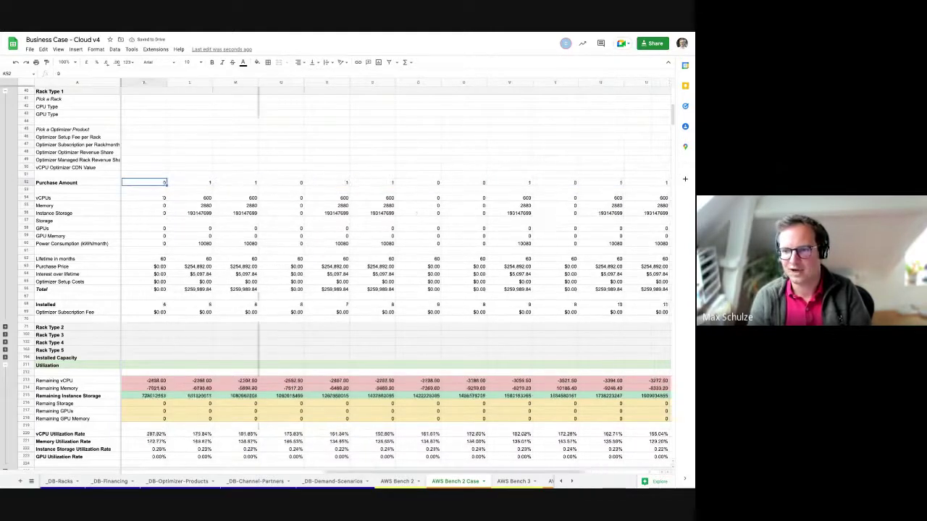
{"action": "key", "text": "Left"}
{"action": "key", "text": "Left"}
{"action": "key", "text": "Left"}
{"action": "key", "text": "Left"}
{"action": "key", "text": "Left"}
{"action": "key", "text": "Left"}
{"action": "key", "text": "Down"}
{"action": "key", "text": "Down"}
{"action": "key", "text": "Down"}
{"action": "key", "text": "Down"}
{"action": "key", "text": "Down"}
{"action": "key", "text": "Down"}
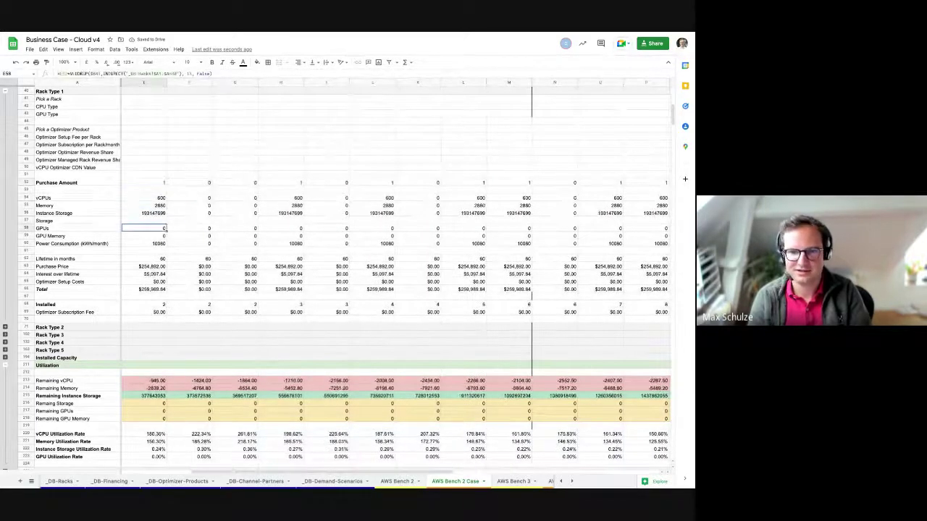
{"action": "left_click", "coordinate": [291, 443]}
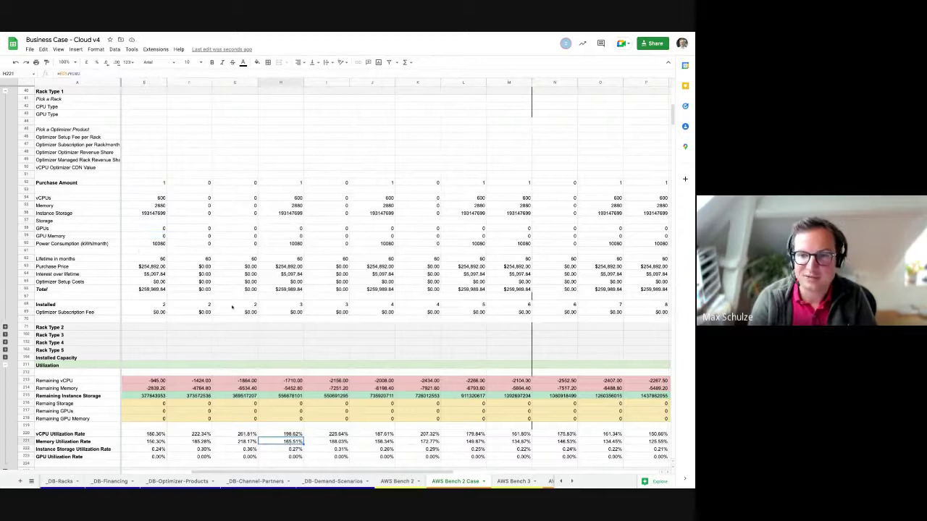
{"action": "left_click", "coordinate": [237, 189]}
{"action": "left_click", "coordinate": [237, 184]}
{"action": "type", "text": "1"}
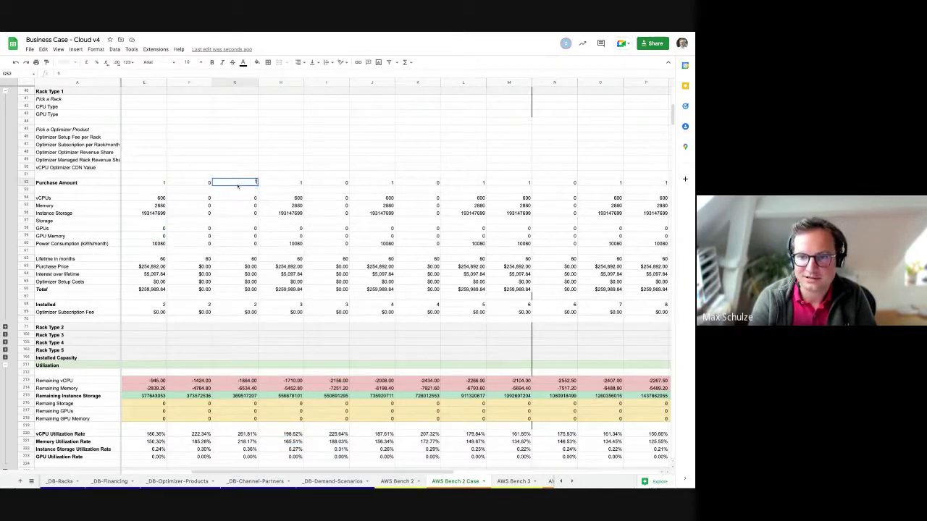
{"action": "key", "text": "Tab"}
Check the memory utilization rate in month 7, and briefly expand and collapse the Rack Type 2 section
{"action": "left_click", "coordinate": [275, 443]}
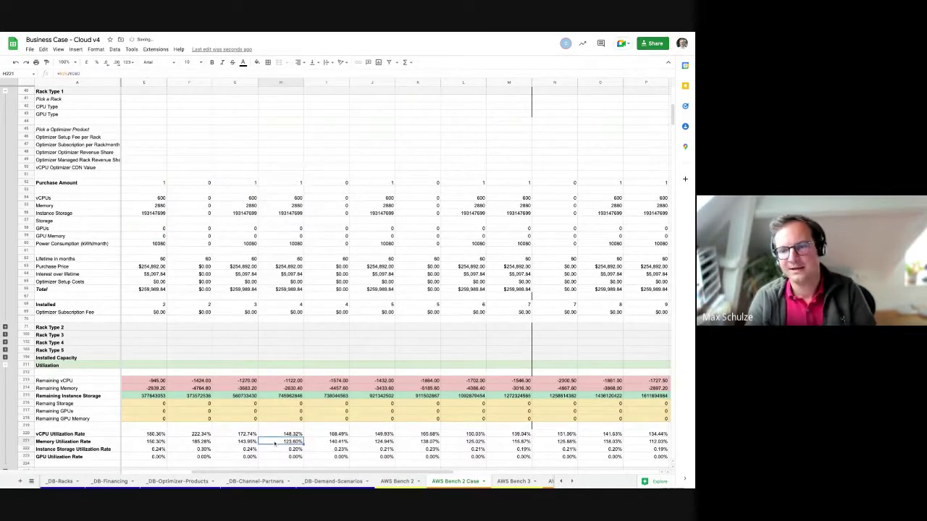
{"action": "key", "text": "Up"}
{"action": "key", "text": "Up"}
{"action": "key", "text": "Up"}
{"action": "key", "text": "Up"}
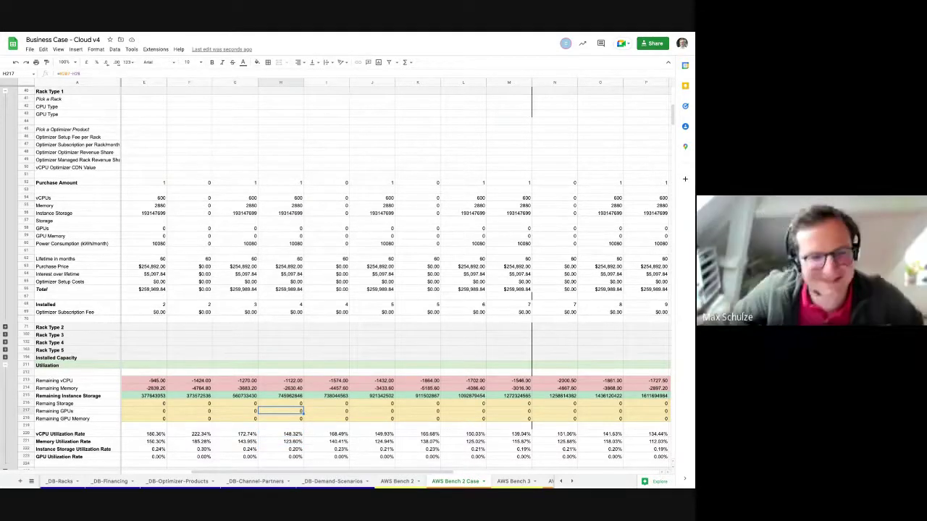
{"action": "left_click", "coordinate": [5, 328]}
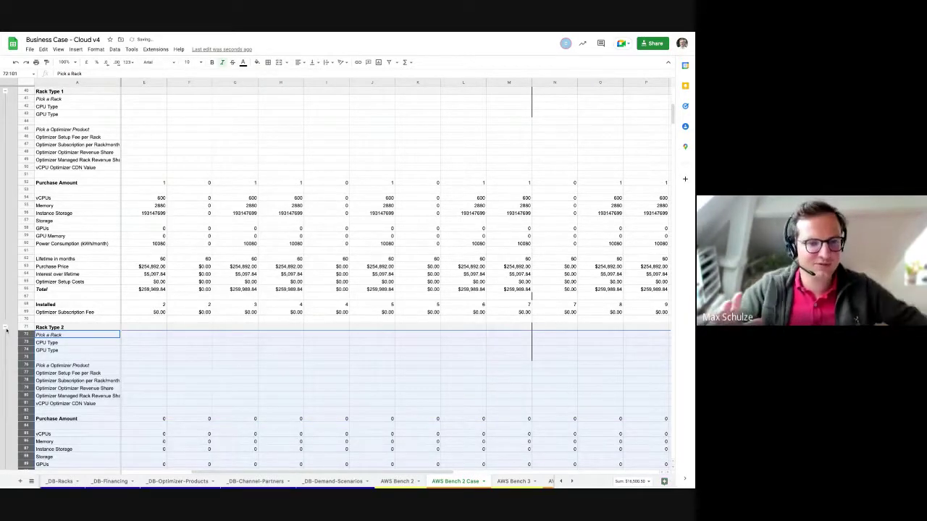
{"action": "left_click", "coordinate": [5, 328]}
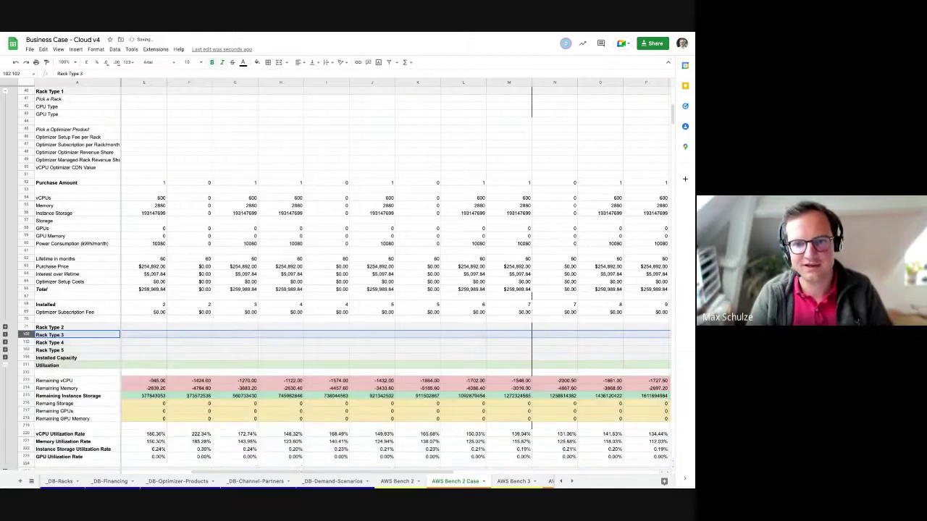
Go back to the Rack Type 1 rack selection and choose OCP Mem-Heavy 768G as the rack
{"action": "scroll", "coordinate": [164, 184], "scroll_direction": "up", "scroll_amount": 3}
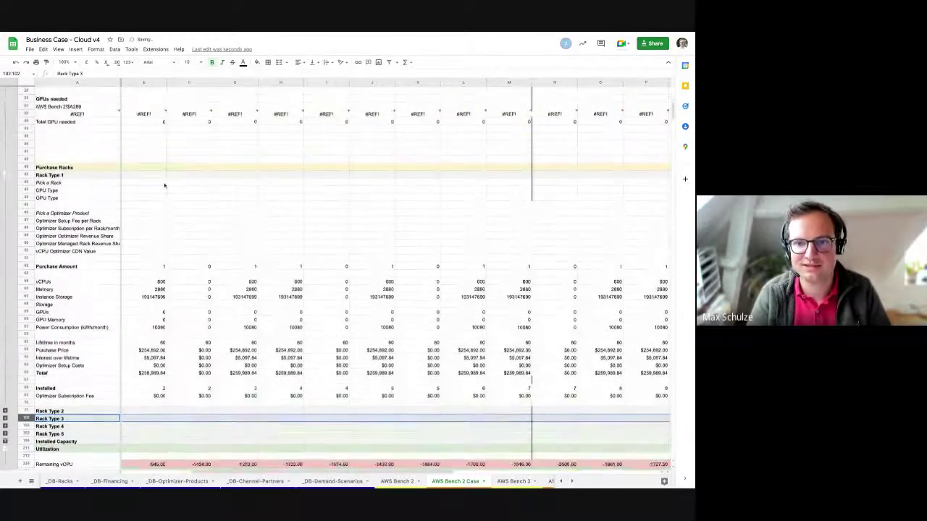
{"action": "right_click", "coordinate": [164, 185]}
{"action": "scroll", "coordinate": [164, 185], "scroll_direction": "up", "scroll_amount": 1}
{"action": "key", "text": "Escape"}
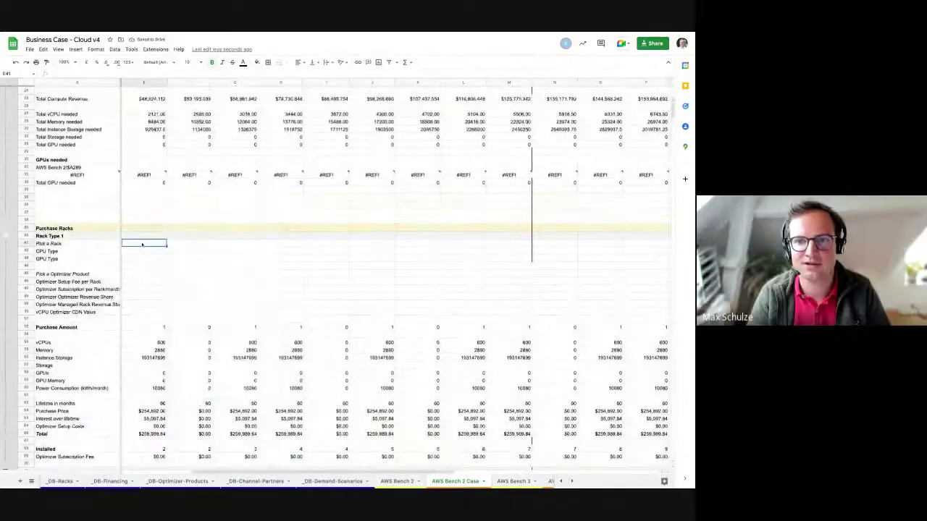
{"action": "scroll", "coordinate": [145, 187], "scroll_direction": "up", "scroll_amount": 1}
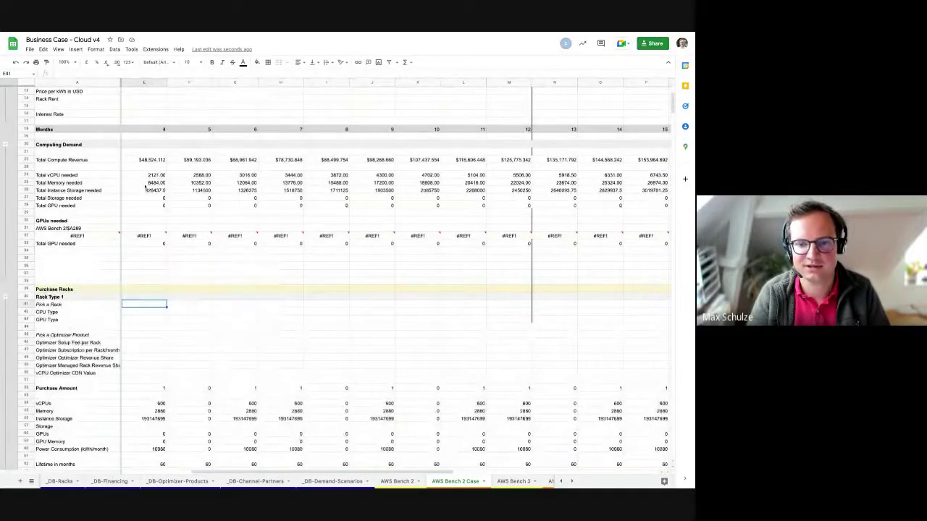
{"action": "left_click", "coordinate": [145, 185]}
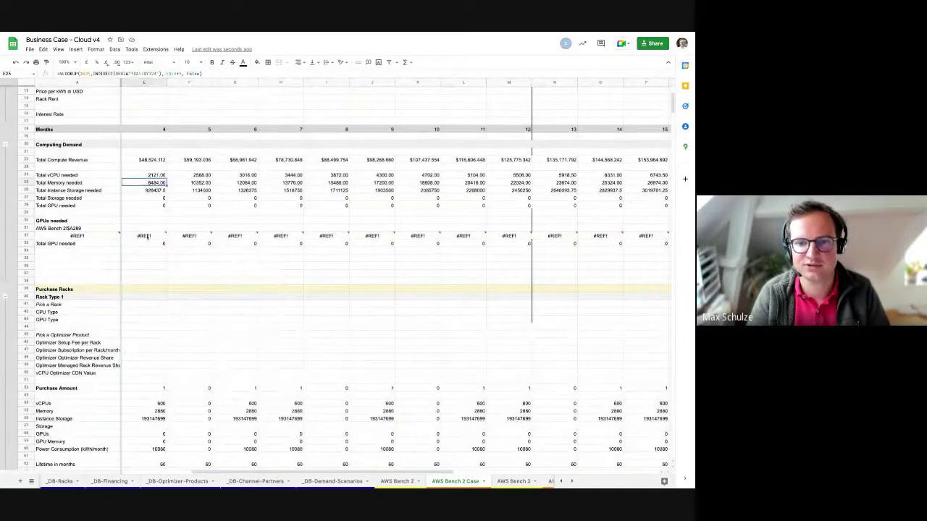
{"action": "left_click", "coordinate": [72, 320]}
{"action": "left_click", "coordinate": [237, 334]}
{"action": "key", "text": "Left"}
{"action": "key", "text": "Left"}
{"action": "key", "text": "Left"}
{"action": "key", "text": "Left"}
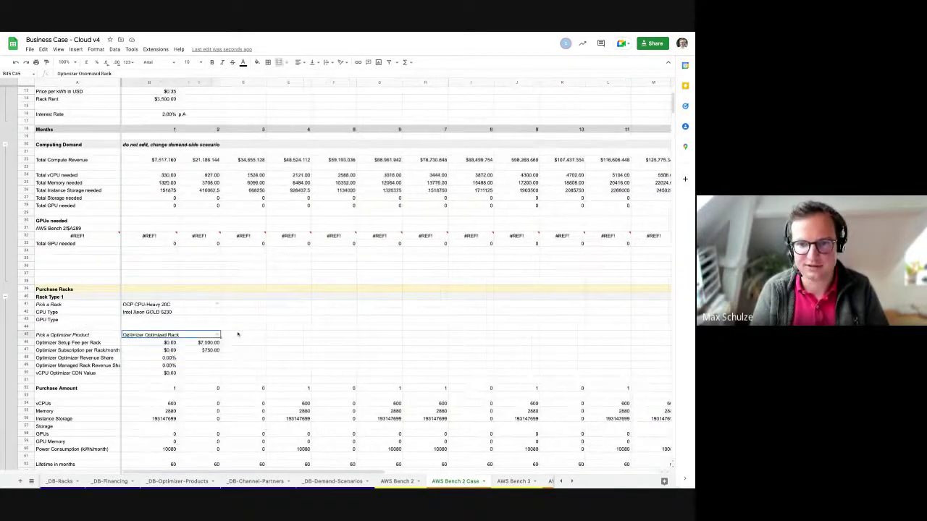
{"action": "key", "text": "Right"}
{"action": "key", "text": "Right"}
{"action": "key", "text": "Up"}
{"action": "key", "text": "Up"}
{"action": "key", "text": "Up"}
{"action": "left_click", "coordinate": [170, 304]}
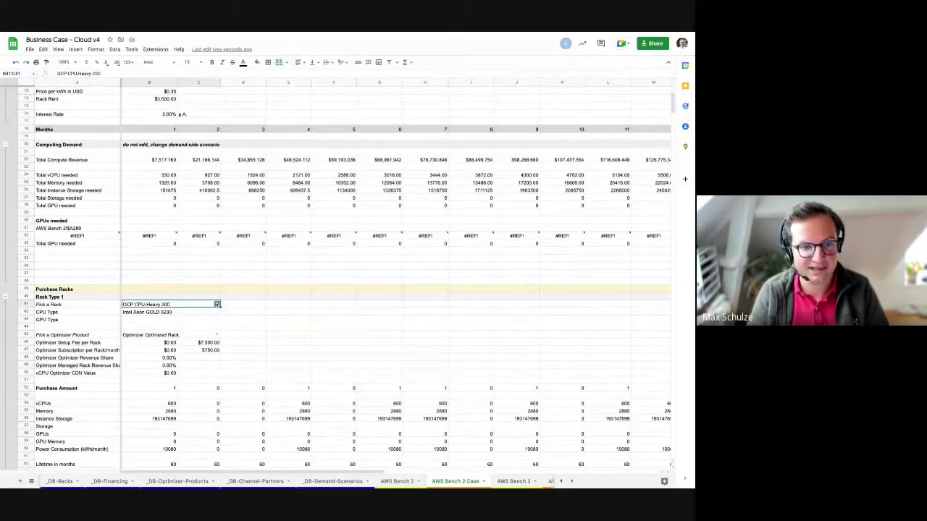
{"action": "left_click", "coordinate": [217, 304]}
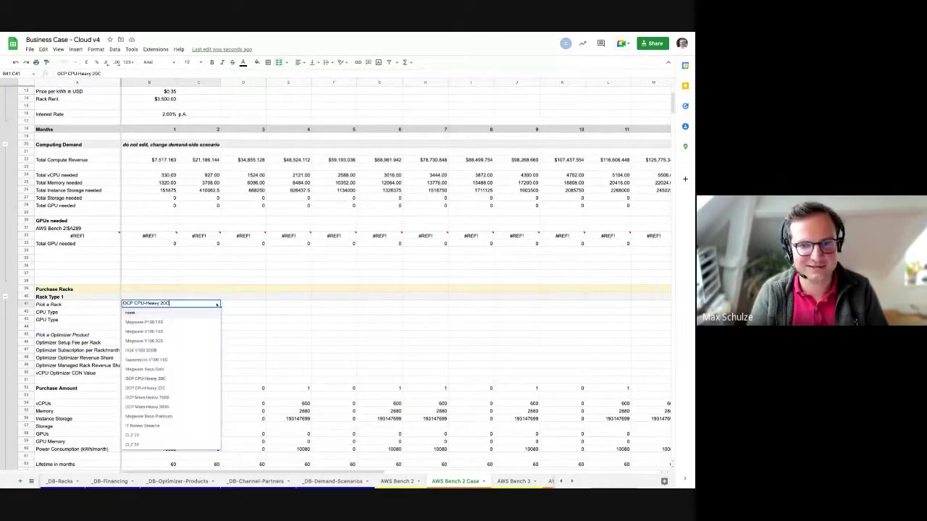
{"action": "left_click", "coordinate": [188, 398]}
{"action": "left_click", "coordinate": [205, 382]}
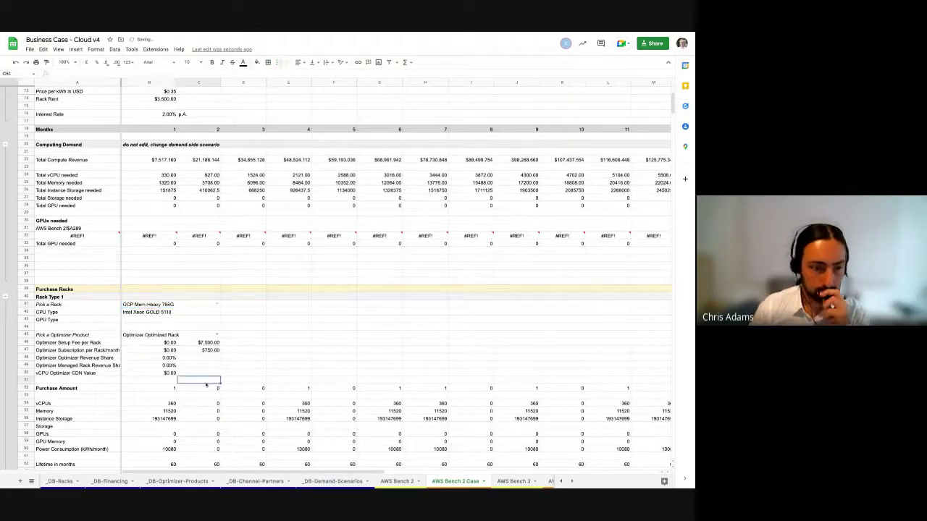
Examine the Rack Type 1 figures and the remaining vCPU, memory and instance storage for the memory-heavy rack
{"action": "key", "text": "Down"}
{"action": "key", "text": "Down"}
{"action": "key", "text": "Down"}
{"action": "key", "text": "Down"}
{"action": "key", "text": "Down"}
{"action": "key", "text": "Down"}
{"action": "key", "text": "Down"}
{"action": "key", "text": "Down"}
{"action": "key", "text": "Down"}
{"action": "key", "text": "Down"}
{"action": "key", "text": "Down"}
{"action": "key", "text": "Down"}
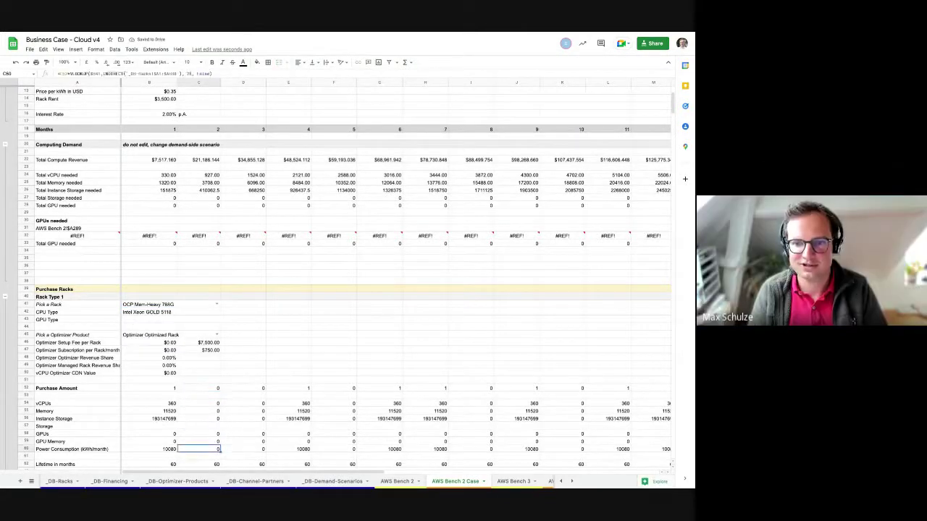
{"action": "key", "text": "Down"}
{"action": "key", "text": "Down"}
{"action": "key", "text": "Down"}
{"action": "key", "text": "Down"}
{"action": "key", "text": "Down"}
{"action": "key", "text": "Down"}
{"action": "key", "text": "Down"}
{"action": "key", "text": "Down"}
{"action": "key", "text": "Down"}
{"action": "key", "text": "Down"}
{"action": "key", "text": "Down"}
{"action": "key", "text": "Down"}
{"action": "key", "text": "Down"}
{"action": "key", "text": "Down"}
{"action": "key", "text": "Down"}
{"action": "key", "text": "Down"}
{"action": "key", "text": "Down"}
{"action": "key", "text": "Down"}
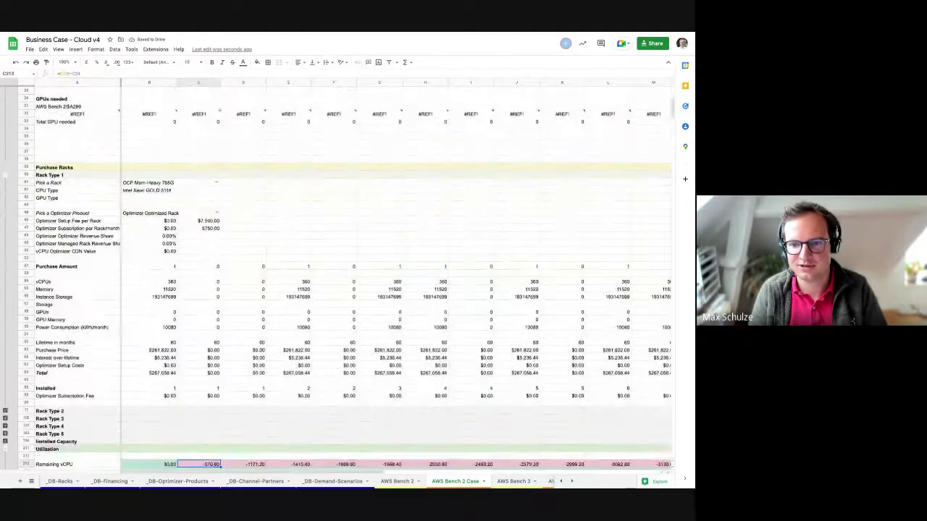
{"action": "key", "text": "Down"}
{"action": "key", "text": "Down"}
{"action": "key", "text": "Down"}
{"action": "key", "text": "Down"}
{"action": "key", "text": "Down"}
{"action": "key", "text": "Up"}
{"action": "key", "text": "Up"}
{"action": "key", "text": "Up"}
{"action": "key", "text": "Up"}
{"action": "key", "text": "Up"}
{"action": "key", "text": "Up"}
{"action": "key", "text": "Up"}
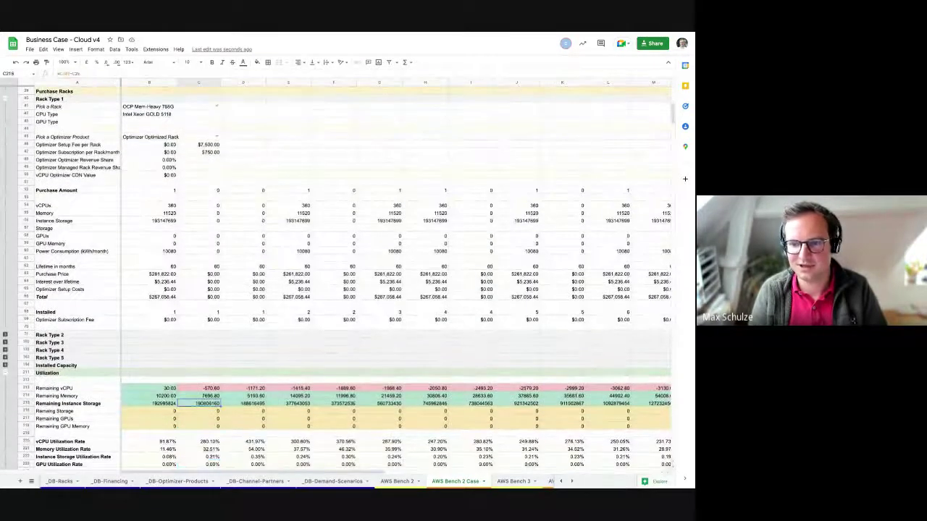
Compare the vCPU and memory utilization rates across the months for the memory-heavy rack
{"action": "key", "text": "Down"}
{"action": "key", "text": "Down"}
{"action": "key", "text": "Down"}
{"action": "key", "text": "Down"}
{"action": "key", "text": "Right"}
{"action": "key", "text": "Right"}
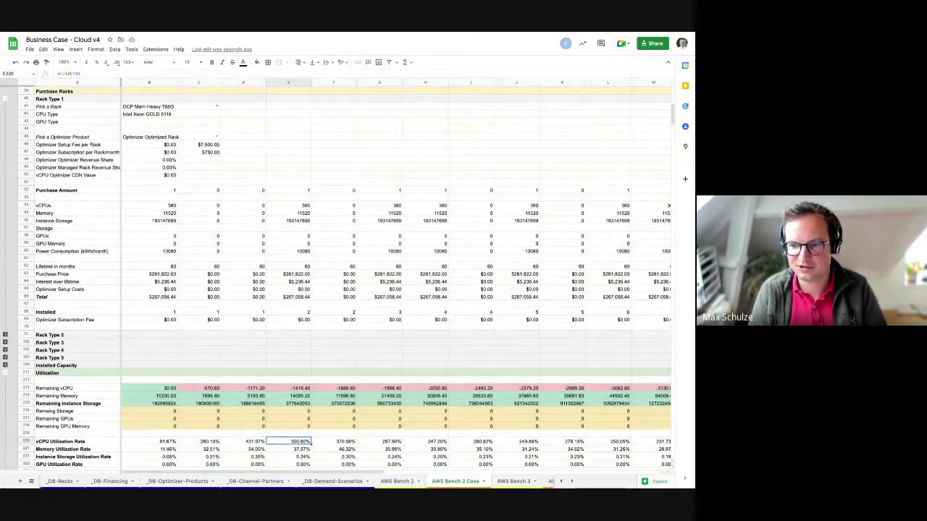
{"action": "key", "text": "shift+Right"}
{"action": "key", "text": "shift+Right"}
{"action": "key", "text": "shift+Right"}
{"action": "key", "text": "shift+Right"}
{"action": "key", "text": "shift+Right"}
{"action": "key", "text": "Left"}
{"action": "key", "text": "Down"}
{"action": "key", "text": "shift+Right"}
{"action": "key", "text": "shift+Right"}
{"action": "key", "text": "shift+Right"}
{"action": "key", "text": "shift+Right"}
{"action": "key", "text": "shift+Right"}
{"action": "key", "text": "shift+Right"}
{"action": "key", "text": "shift+Right"}
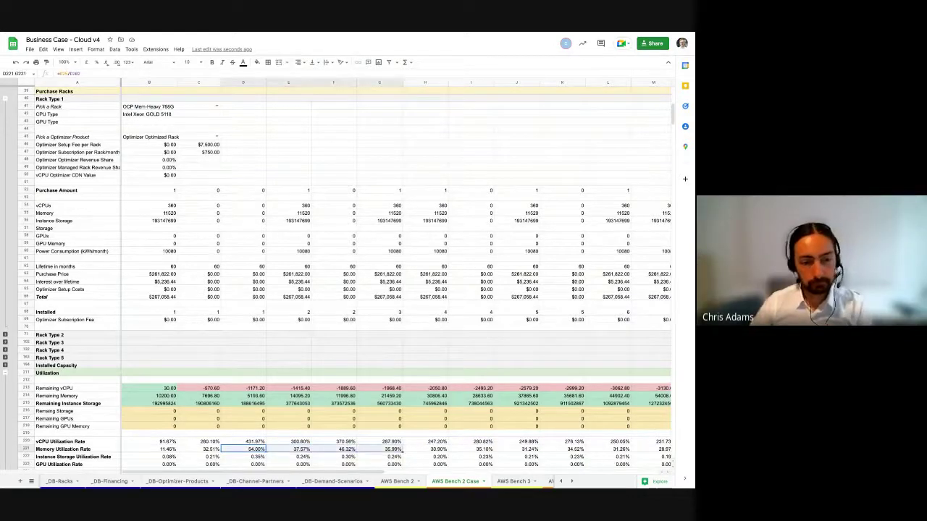
{"action": "key", "text": "shift+Right"}
{"action": "key", "text": "shift+Right"}
{"action": "key", "text": "shift+Right"}
{"action": "key", "text": "shift+Right"}
{"action": "key", "text": "shift+Right"}
{"action": "key", "text": "shift+Right"}
{"action": "key", "text": "shift+Right"}
{"action": "key", "text": "shift+Right"}
{"action": "key", "text": "shift+Right"}
{"action": "key", "text": "shift+Right"}
{"action": "key", "text": "shift+Right"}
{"action": "key", "text": "shift+Right"}
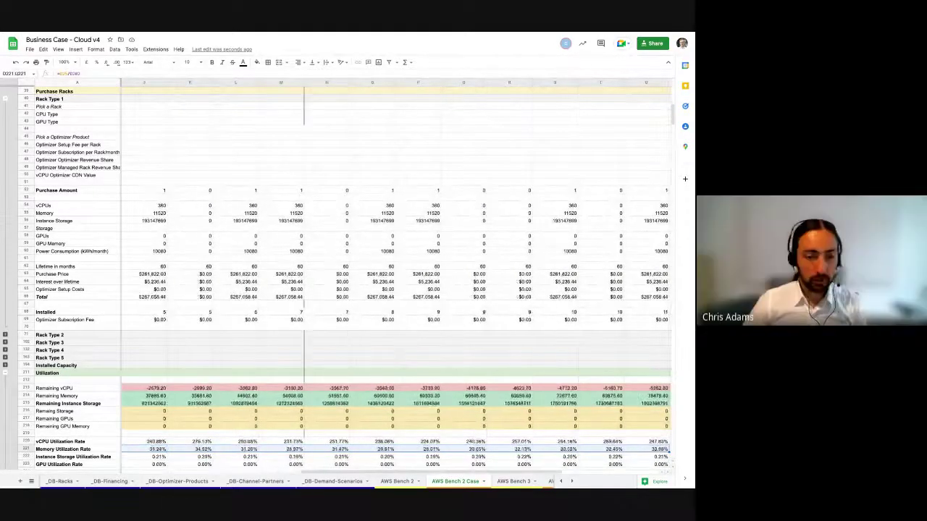
{"action": "key", "text": "Left"}
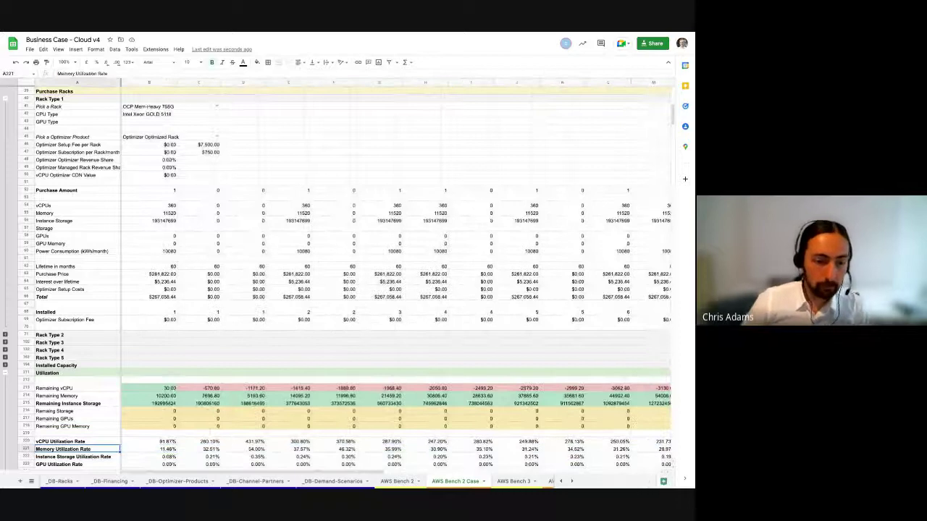
Change the rack of Rack Type 1 to OCP CPU-Heavy 22C and check the remaining vCPU in month 2
{"action": "left_click", "coordinate": [216, 107]}
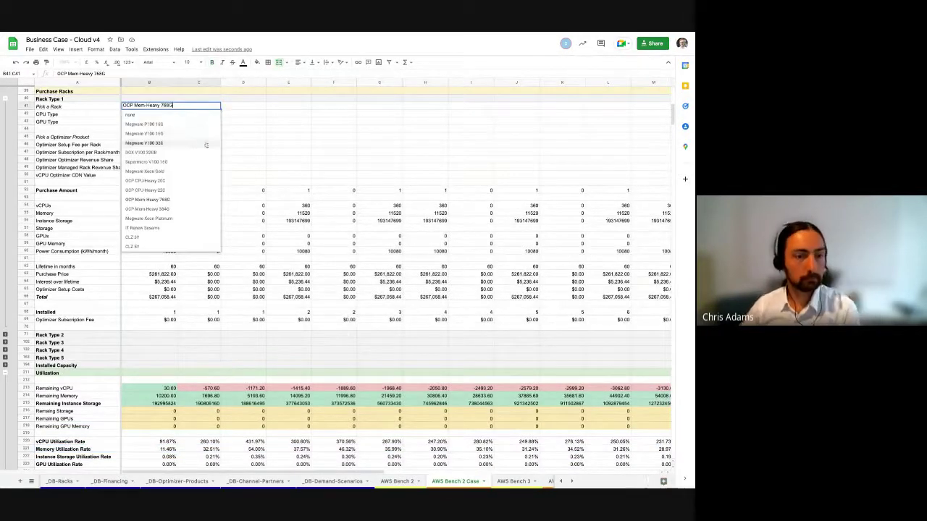
{"action": "left_click", "coordinate": [188, 190]}
{"action": "left_click", "coordinate": [220, 388]}
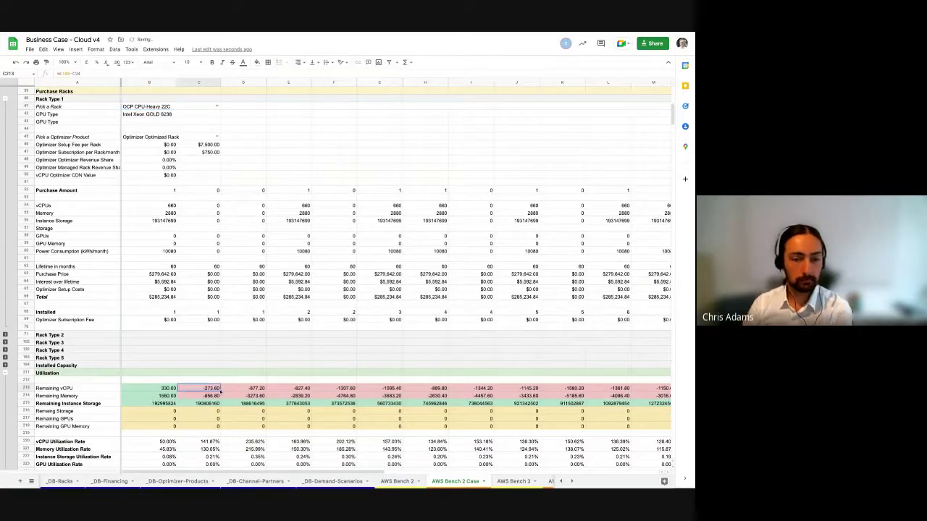
Look through the remaining capacity and utilization rates for the CPU-heavy rack, down to the rack lease costs of the Rack Owner Business Case
{"action": "left_click", "coordinate": [221, 395]}
{"action": "key", "text": "Down"}
{"action": "key", "text": "Down"}
{"action": "key", "text": "Down"}
{"action": "key", "text": "Down"}
{"action": "key", "text": "Down"}
{"action": "key", "text": "Down"}
{"action": "key", "text": "Down"}
{"action": "key", "text": "Down"}
{"action": "key", "text": "Down"}
{"action": "key", "text": "Down"}
{"action": "key", "text": "Down"}
{"action": "key", "text": "Down"}
{"action": "key", "text": "Down"}
{"action": "key", "text": "Down"}
{"action": "key", "text": "Down"}
{"action": "key", "text": "Down"}
{"action": "key", "text": "Down"}
{"action": "key", "text": "Down"}
{"action": "key", "text": "Down"}
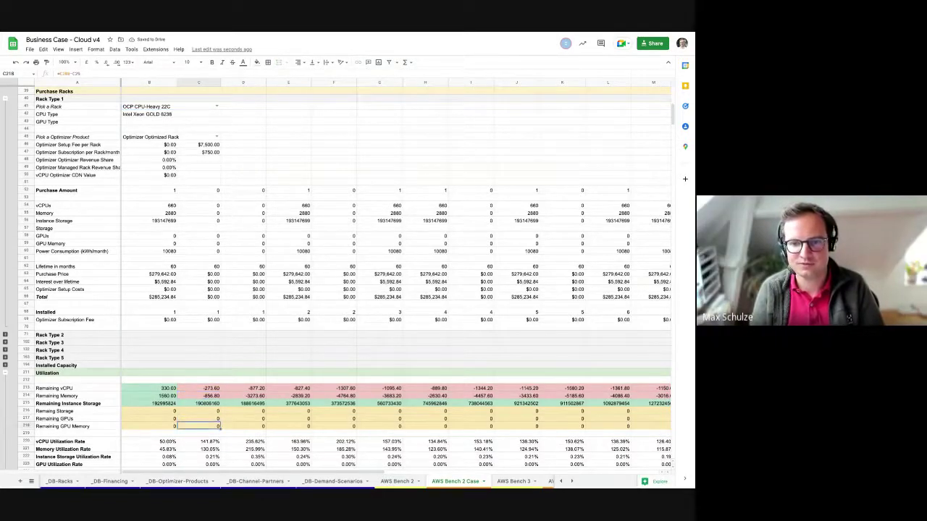
{"action": "key", "text": "Down"}
{"action": "key", "text": "Down"}
{"action": "key", "text": "Down"}
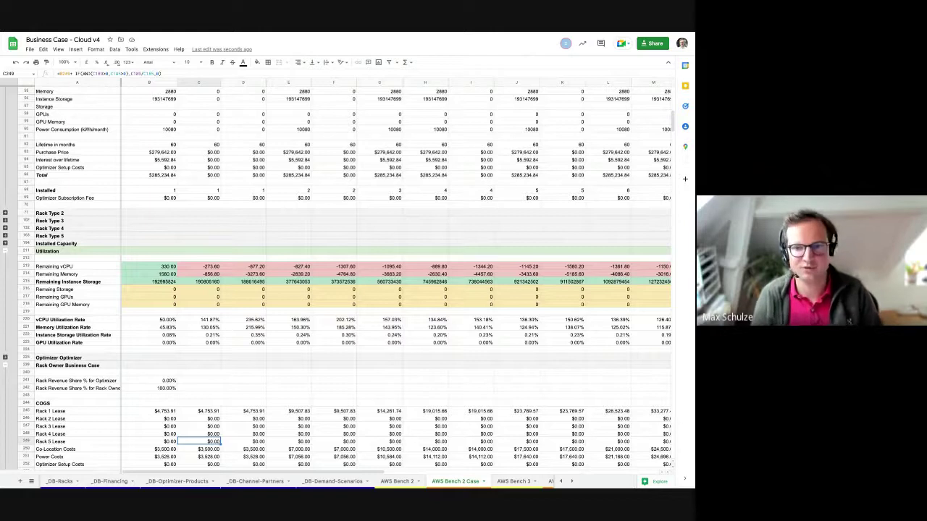
Expand the Optimizer Optimizer section to view its rows, and collapse it again
{"action": "left_click", "coordinate": [5, 358]}
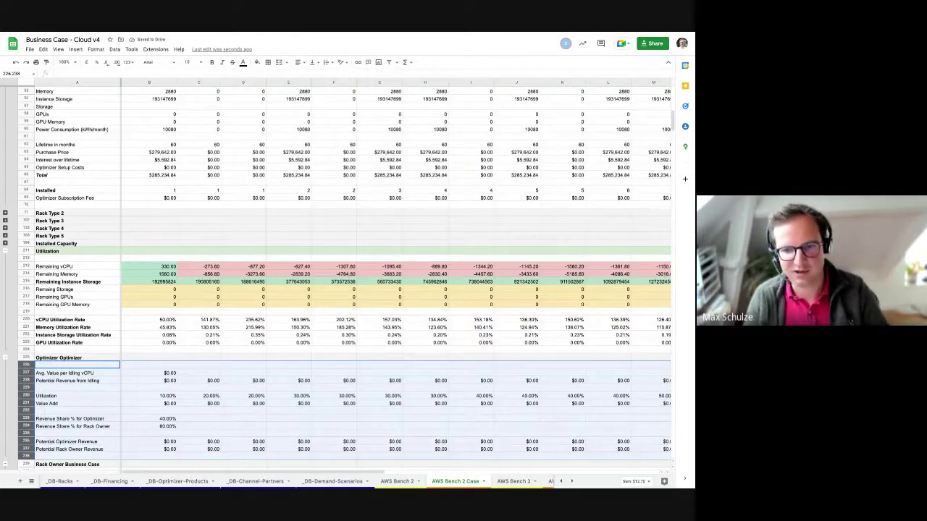
{"action": "left_click", "coordinate": [5, 358]}
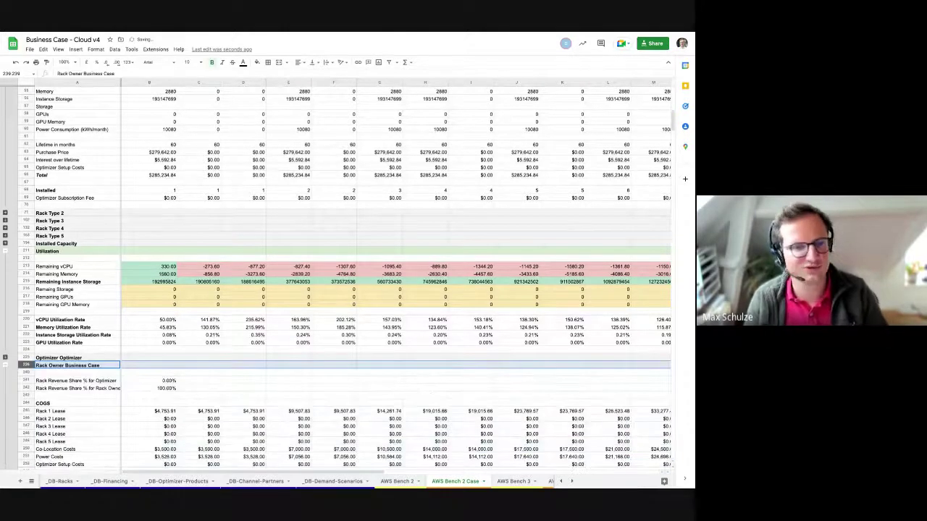
Review the COGS, Revenues and Margin blocks of the Rack Owner Business Case
{"action": "left_click", "coordinate": [83, 404]}
{"action": "scroll", "coordinate": [83, 403], "scroll_direction": "down", "scroll_amount": 1}
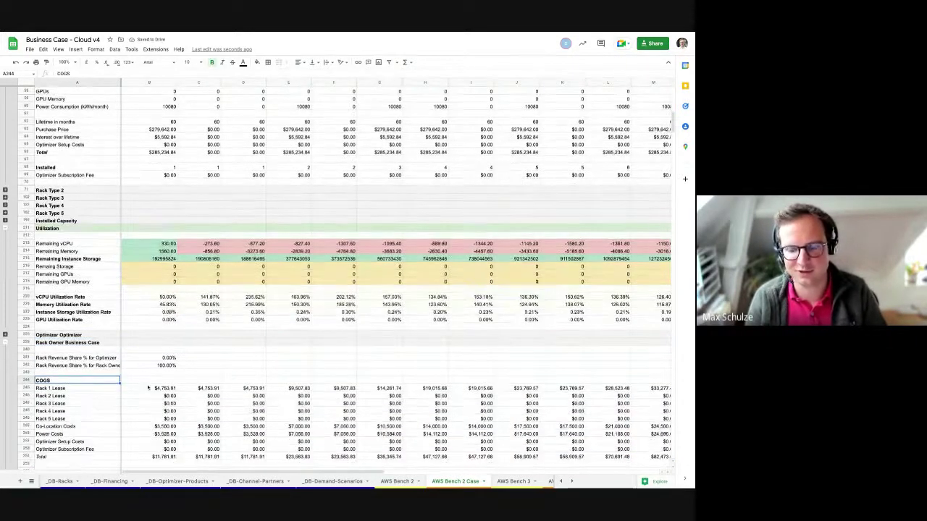
{"action": "scroll", "coordinate": [148, 388], "scroll_direction": "down", "scroll_amount": 1}
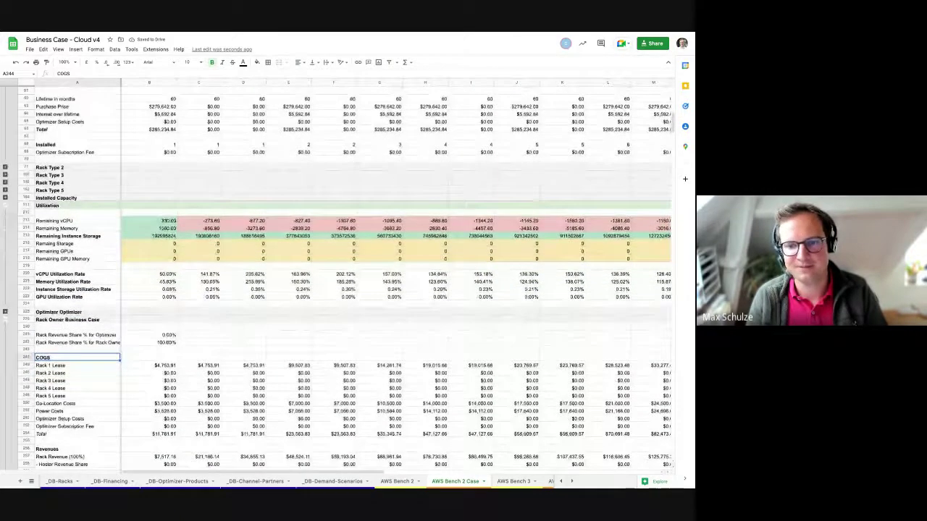
{"action": "scroll", "coordinate": [338, 277], "scroll_direction": "down", "scroll_amount": 2}
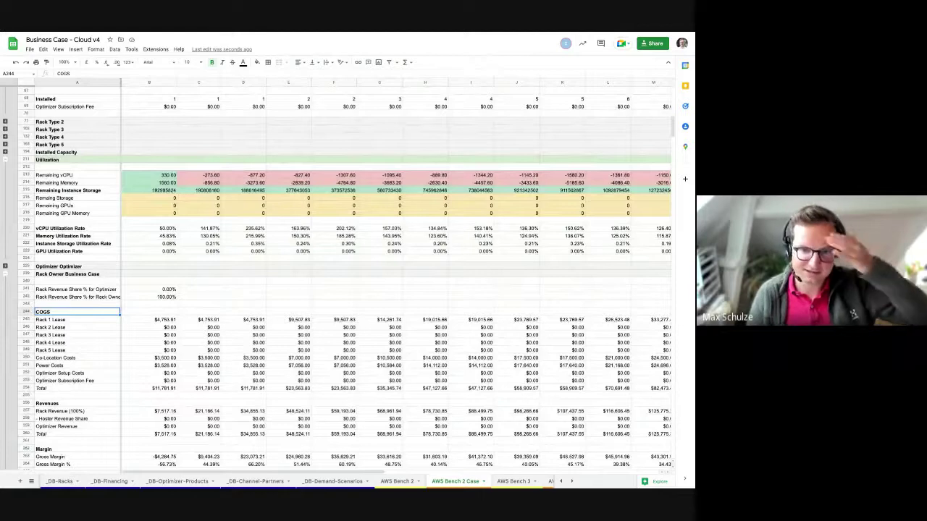
Examine the Rack 1 Lease row in COGS and select its costs for the first six months
{"action": "left_click", "coordinate": [76, 319]}
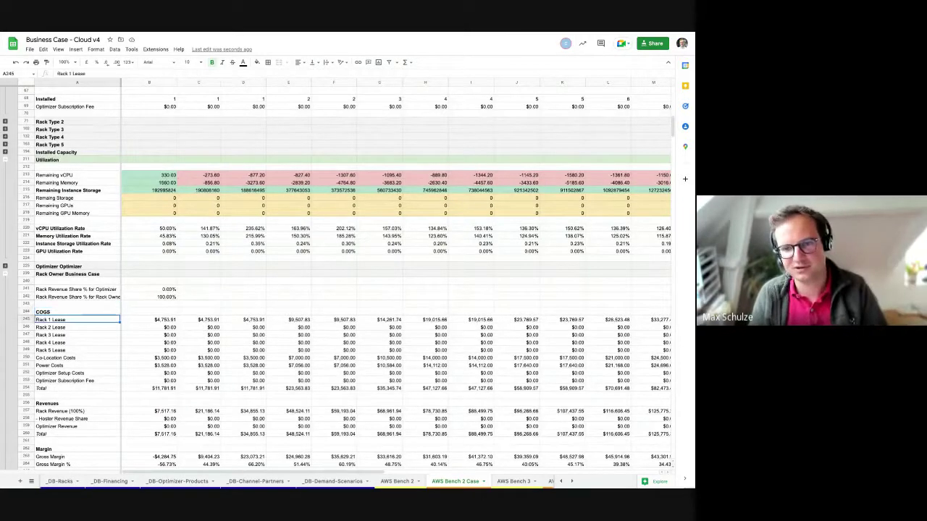
{"action": "left_click", "coordinate": [209, 319]}
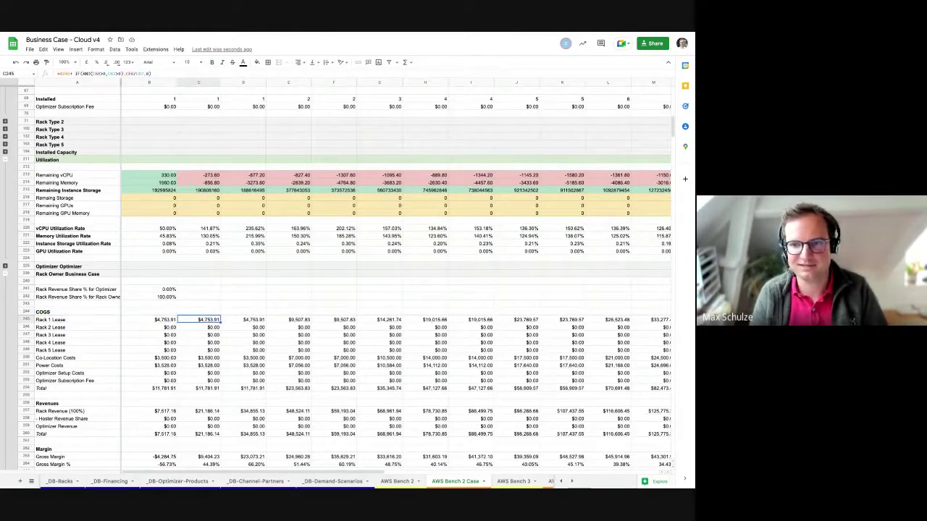
{"action": "left_click_drag", "start_coordinate": [149, 319], "coordinate": [391, 320]}
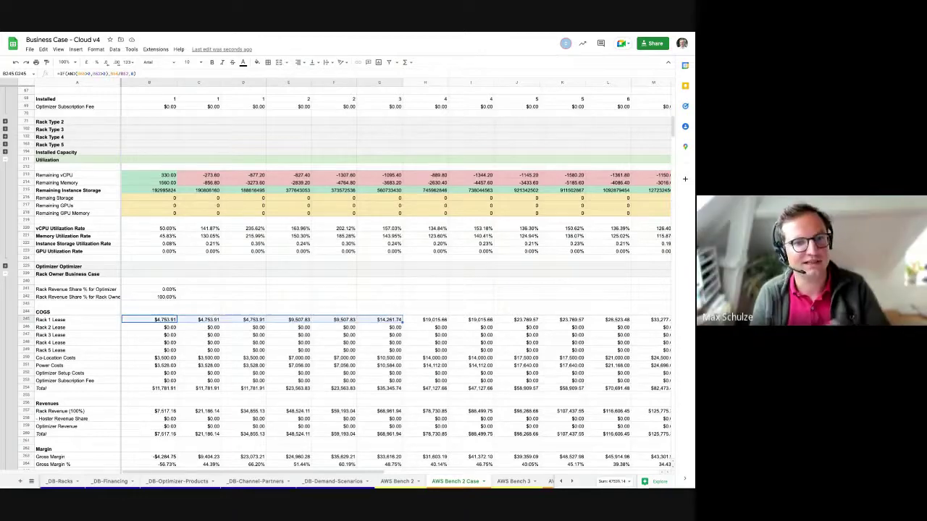
Examine the first-month COGS entries from Rack 1 Lease down to Power Costs
{"action": "left_click", "coordinate": [76, 319]}
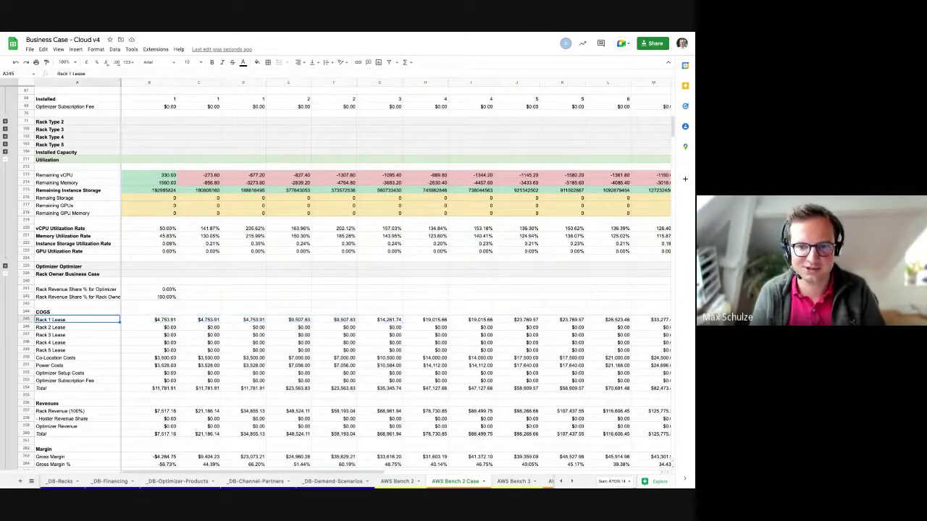
{"action": "left_click", "coordinate": [149, 319]}
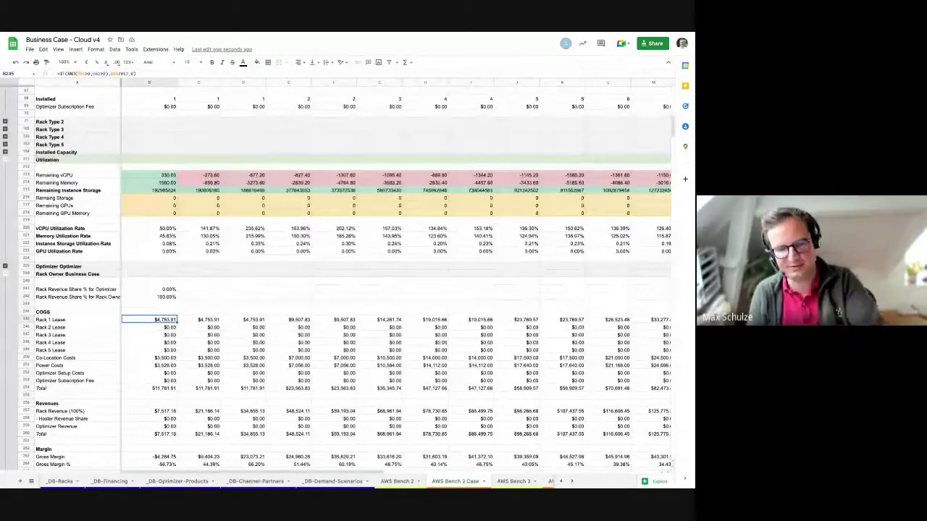
{"action": "key", "text": "Down"}
{"action": "key", "text": "Down"}
{"action": "key", "text": "Down"}
{"action": "key", "text": "Down"}
{"action": "key", "text": "Down"}
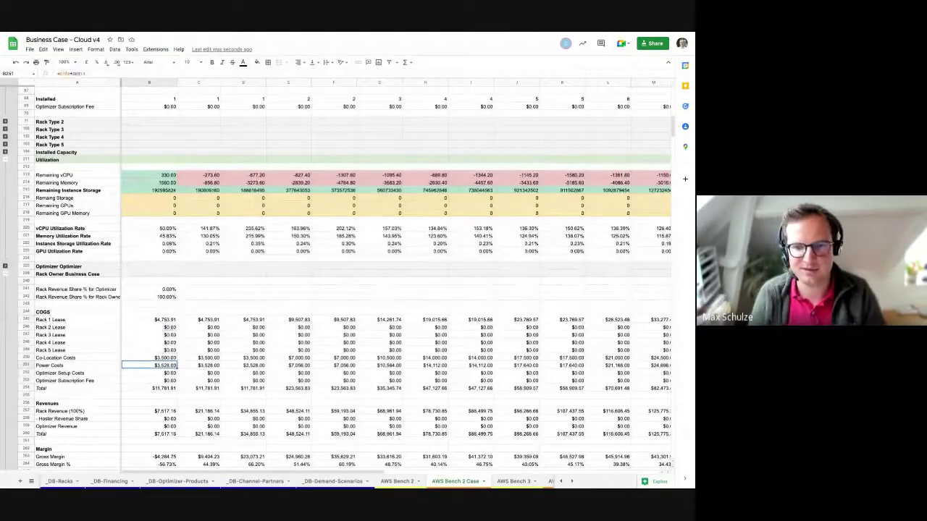
{"action": "key", "text": "Down"}
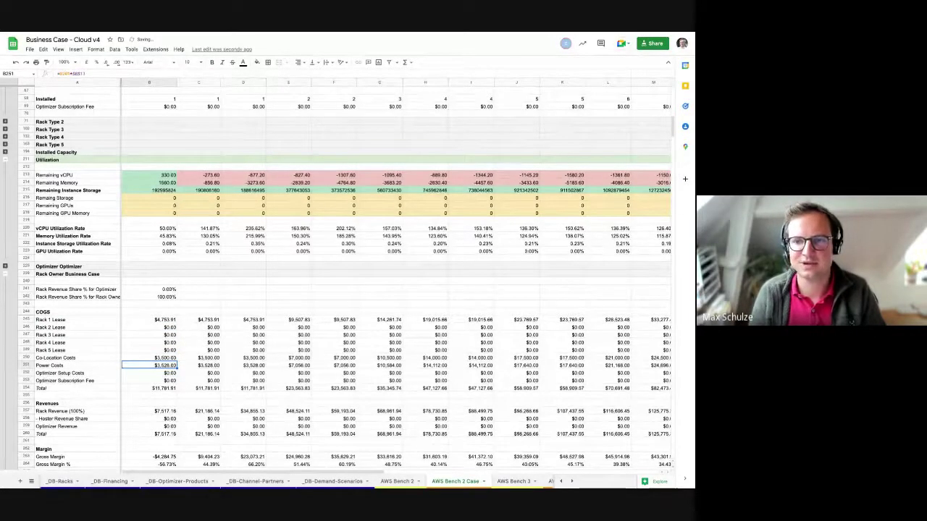
Set the Co-Location Scenario in the Scenario Configuration to PEN DE
{"action": "scroll", "coordinate": [155, 378], "scroll_direction": "up", "scroll_amount": 15}
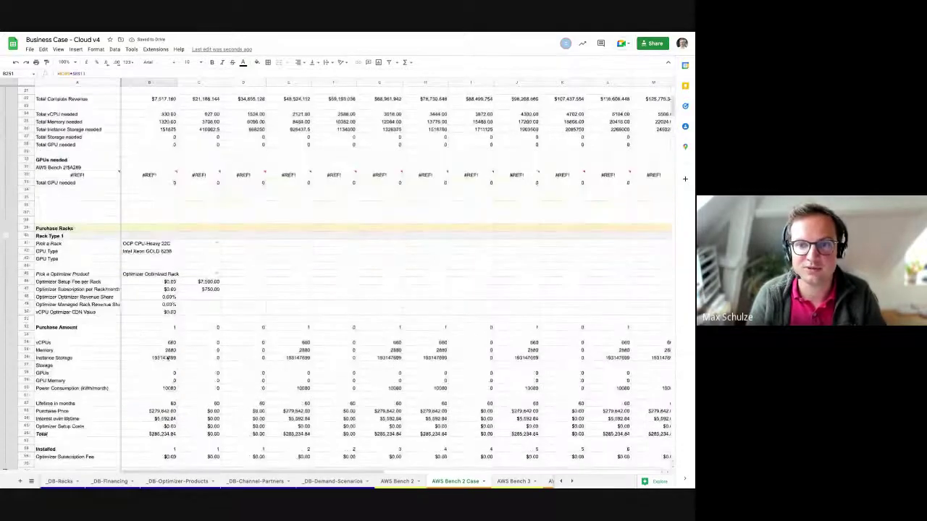
{"action": "left_click", "coordinate": [173, 106]}
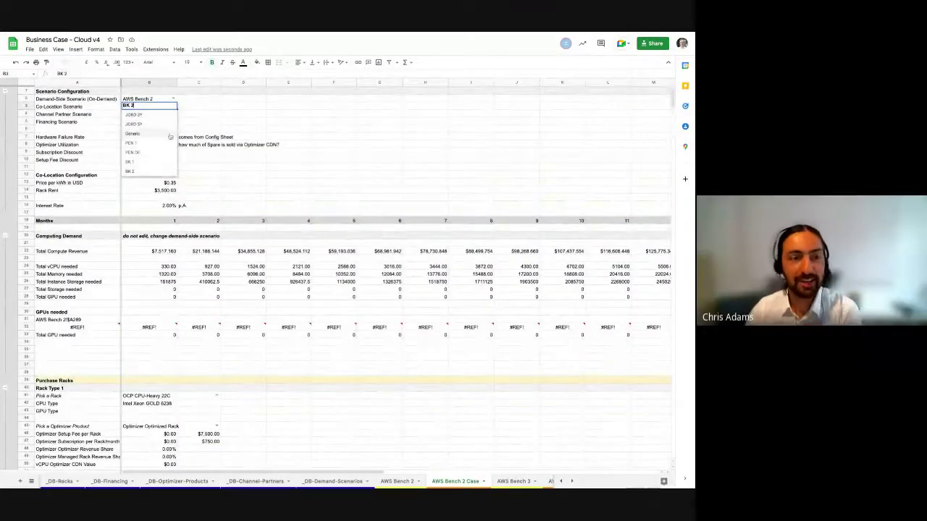
{"action": "left_click", "coordinate": [163, 152]}
Examine the Power Costs row under COGS across the months through column N and return to the first month
{"action": "scroll", "coordinate": [180, 227], "scroll_direction": "down", "scroll_amount": 7}
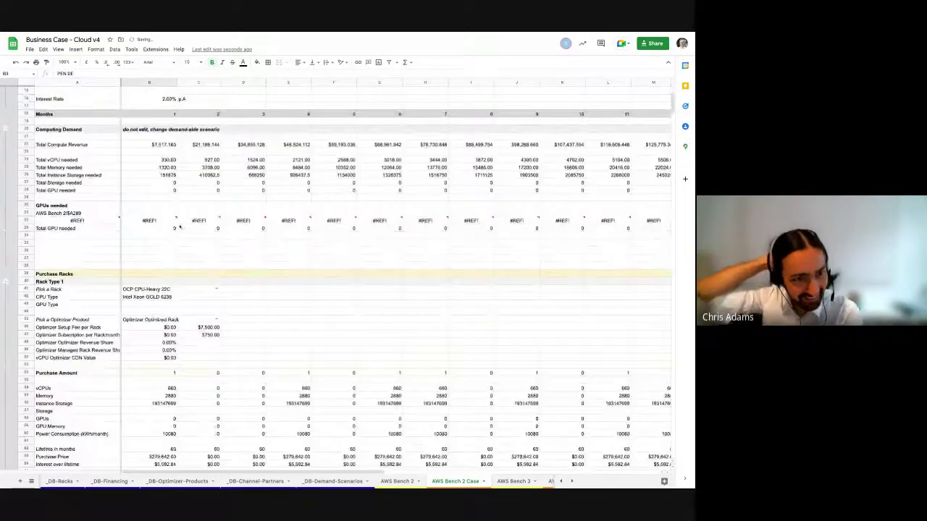
{"action": "scroll", "coordinate": [180, 227], "scroll_direction": "down", "scroll_amount": 10}
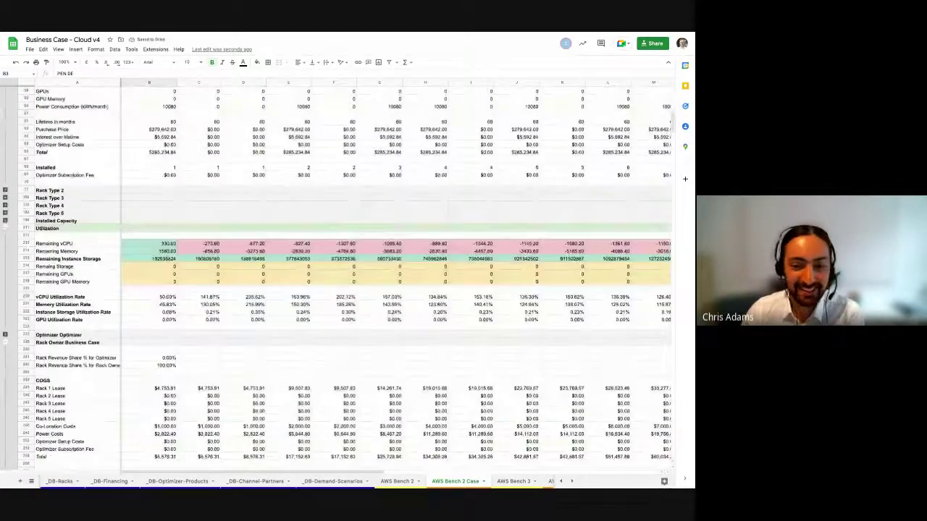
{"action": "scroll", "coordinate": [362, 282], "scroll_direction": "down", "scroll_amount": 3}
{"action": "left_click", "coordinate": [167, 358]}
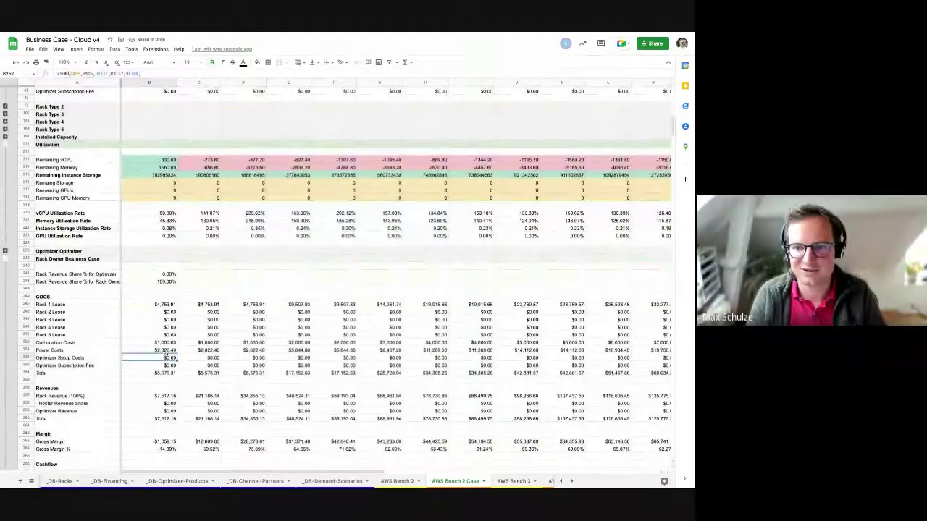
{"action": "left_click", "coordinate": [174, 350]}
{"action": "key", "text": "Right"}
{"action": "key", "text": "Right"}
{"action": "key", "text": "Right"}
{"action": "key", "text": "Right"}
{"action": "key", "text": "Right"}
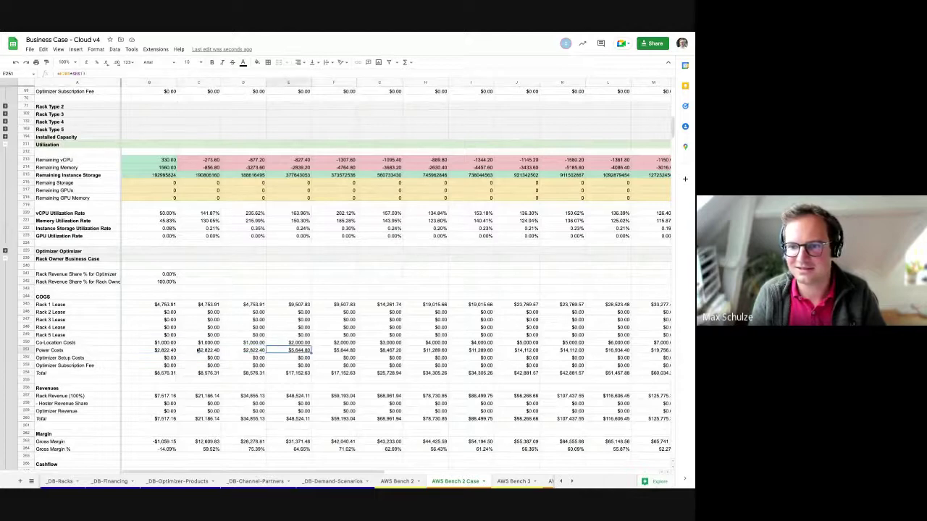
{"action": "key", "text": "Right"}
{"action": "key", "text": "Right"}
{"action": "key", "text": "Right"}
{"action": "key", "text": "Right"}
{"action": "key", "text": "Right"}
{"action": "key", "text": "Right"}
{"action": "key", "text": "Right"}
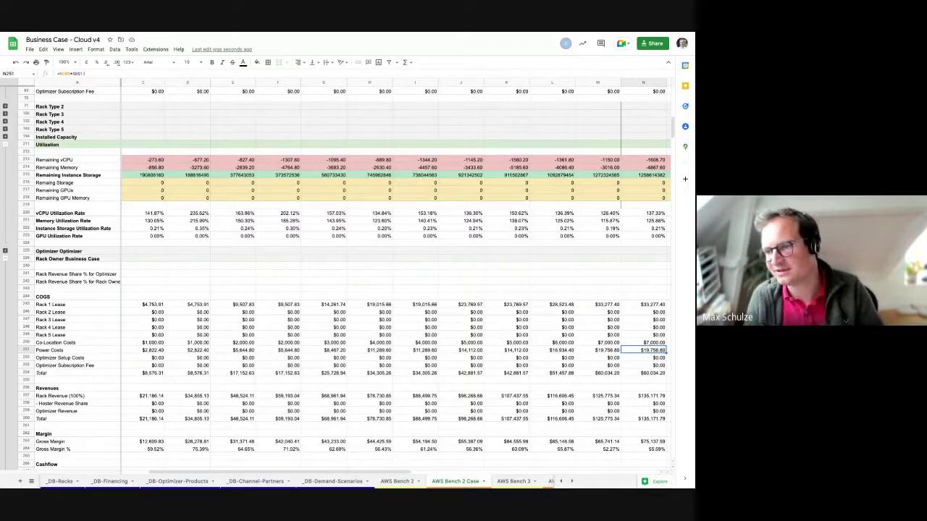
{"action": "key", "text": "Left"}
{"action": "key", "text": "Left"}
{"action": "key", "text": "Right"}
{"action": "key", "text": "Right"}
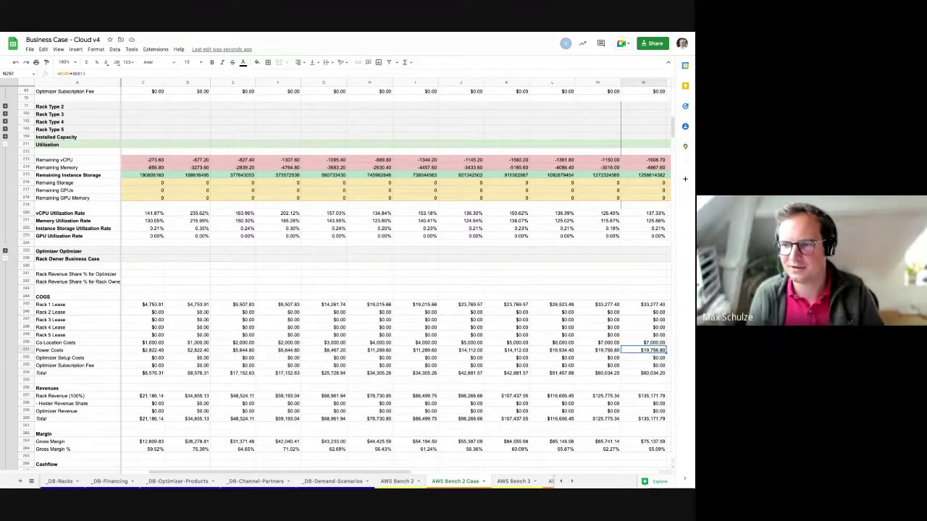
{"action": "key", "text": "Left"}
{"action": "key", "text": "Left"}
{"action": "key", "text": "Left"}
{"action": "key", "text": "Left"}
{"action": "key", "text": "Left"}
{"action": "key", "text": "Left"}
{"action": "key", "text": "Left"}
{"action": "key", "text": "Left"}
{"action": "key", "text": "Left"}
{"action": "key", "text": "Left"}
{"action": "key", "text": "Left"}
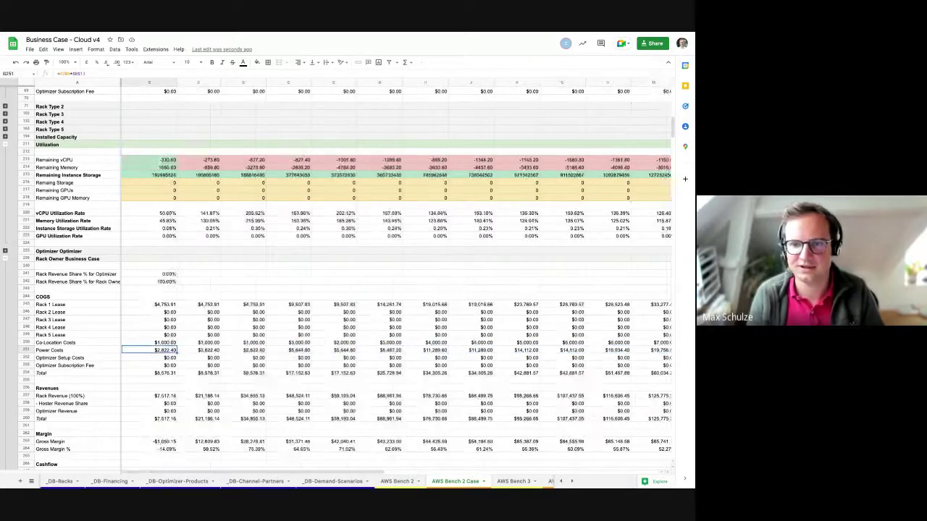
Review the first-month COGS lines from Rack 3 Lease through the optimizer costs to the Total
{"action": "key", "text": "Up"}
{"action": "key", "text": "Up"}
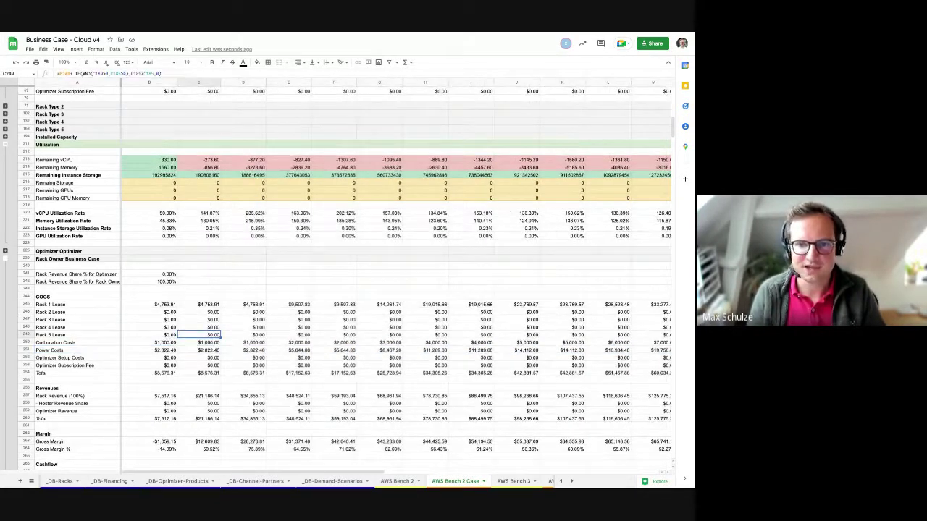
{"action": "key", "text": "Up"}
{"action": "key", "text": "Up"}
{"action": "key", "text": "Left"}
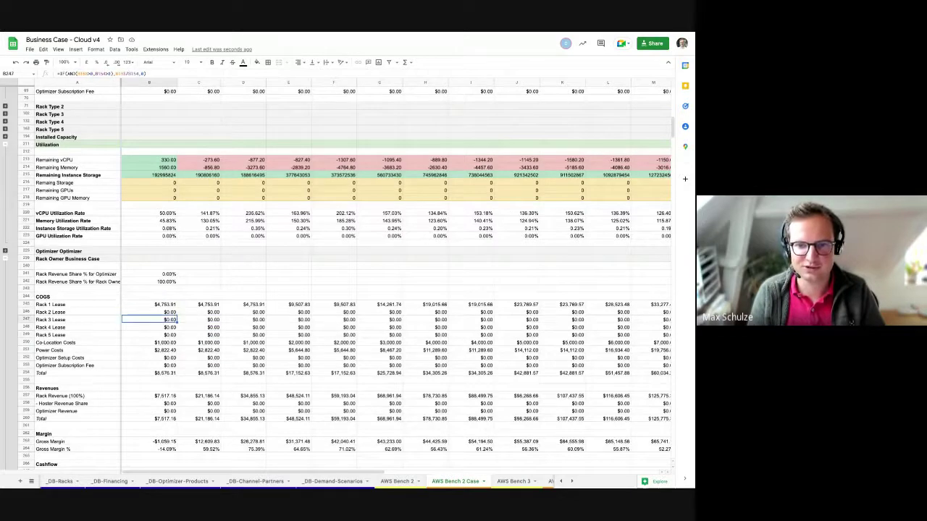
{"action": "key", "text": "Down"}
{"action": "key", "text": "Down"}
{"action": "key", "text": "Down"}
{"action": "key", "text": "Down"}
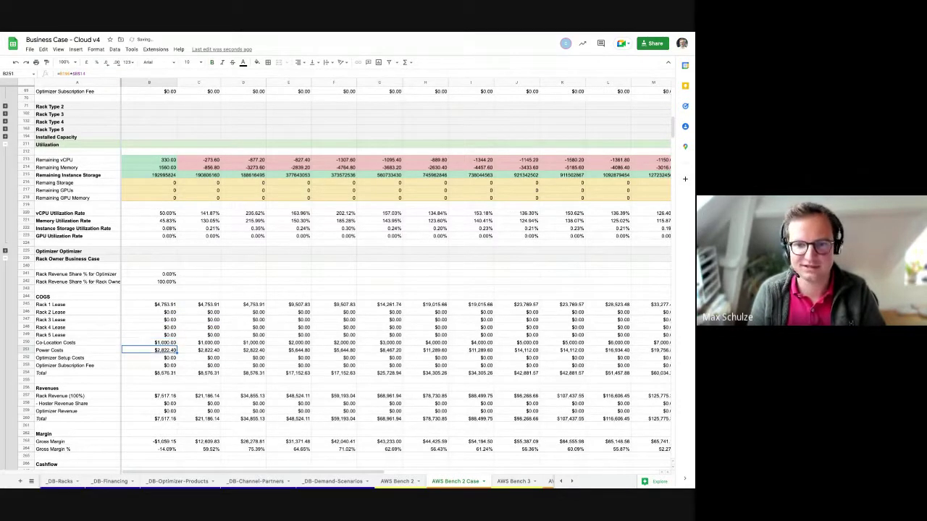
{"action": "key", "text": "Down"}
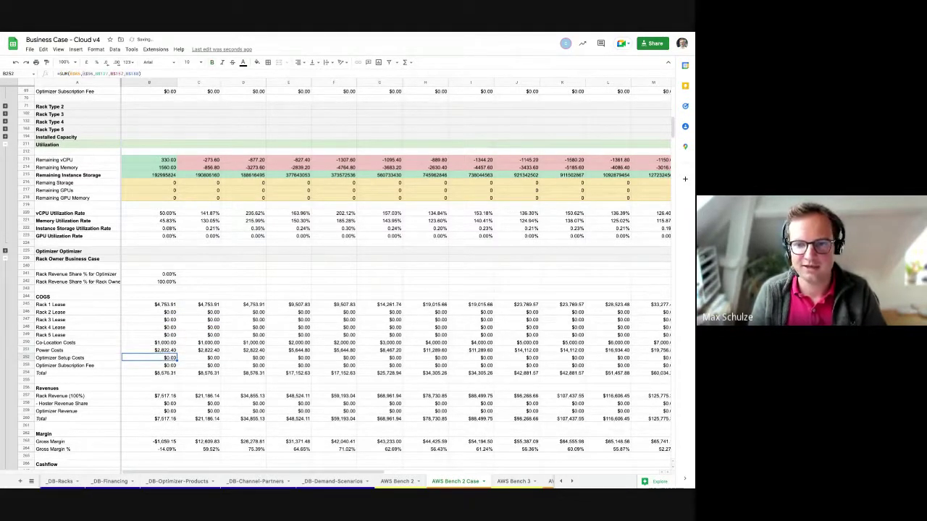
{"action": "key", "text": "Down"}
{"action": "key", "text": "Down"}
{"action": "key", "text": "Down"}
{"action": "key", "text": "Down"}
{"action": "key", "text": "Down"}
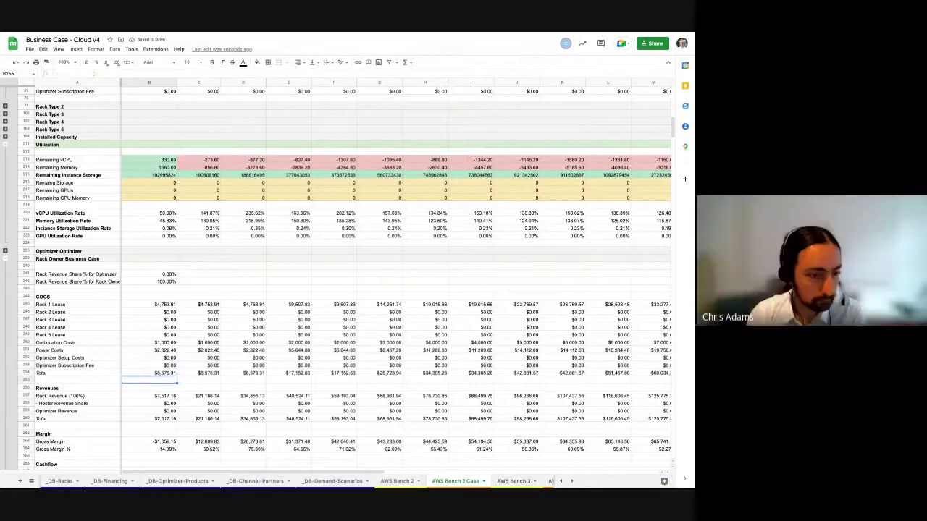
{"action": "key", "text": "Up"}
{"action": "key", "text": "Up"}
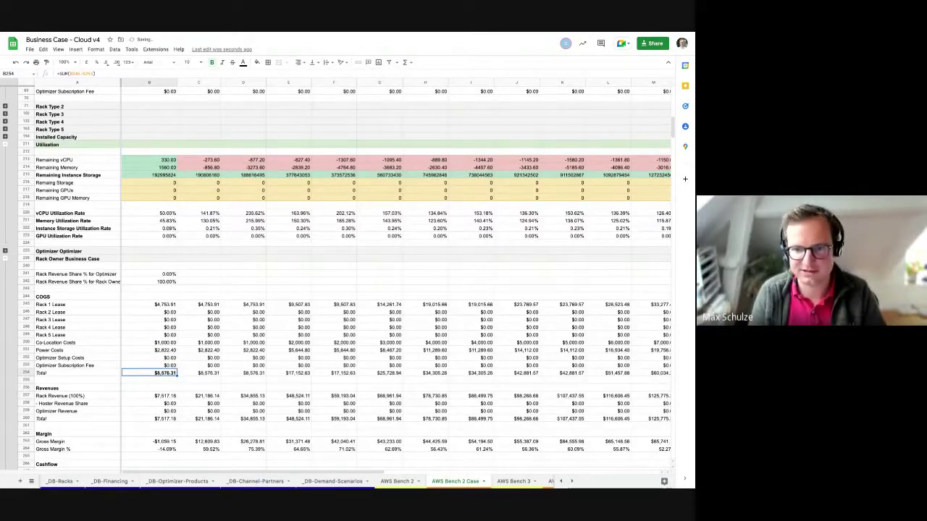
Review the first-month Revenues lines from Rack Revenue (100%) down to the Total
{"action": "key", "text": "Down"}
{"action": "key", "text": "Down"}
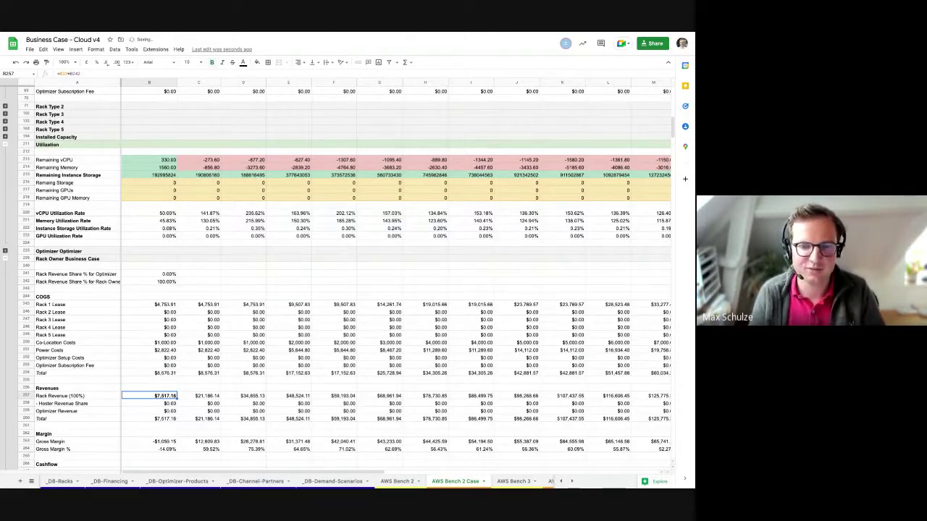
{"action": "key", "text": "Down"}
{"action": "key", "text": "Down"}
{"action": "key", "text": "Down"}
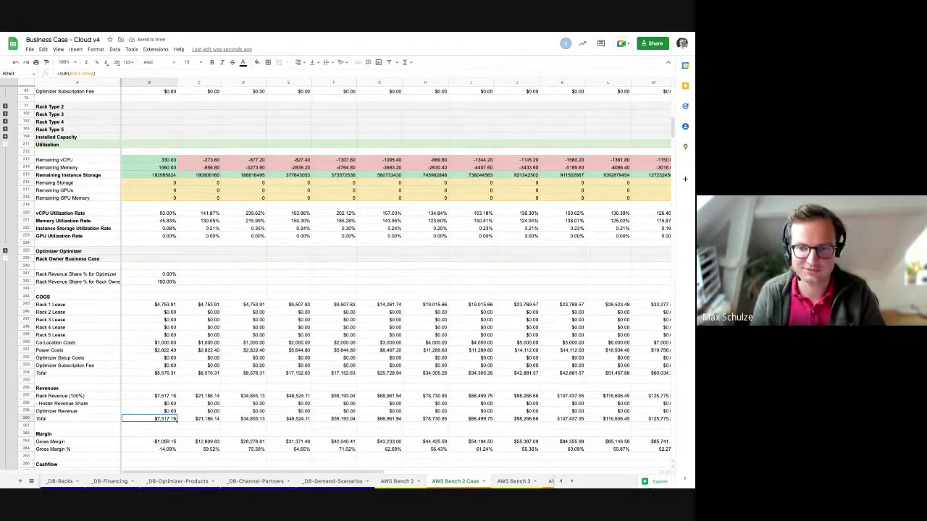
Examine the monthly Gross Margin values from the first month to column I, including its Gross Margin %
{"action": "key", "text": "Down"}
{"action": "key", "text": "Down"}
{"action": "key", "text": "Down"}
{"action": "key", "text": "Right"}
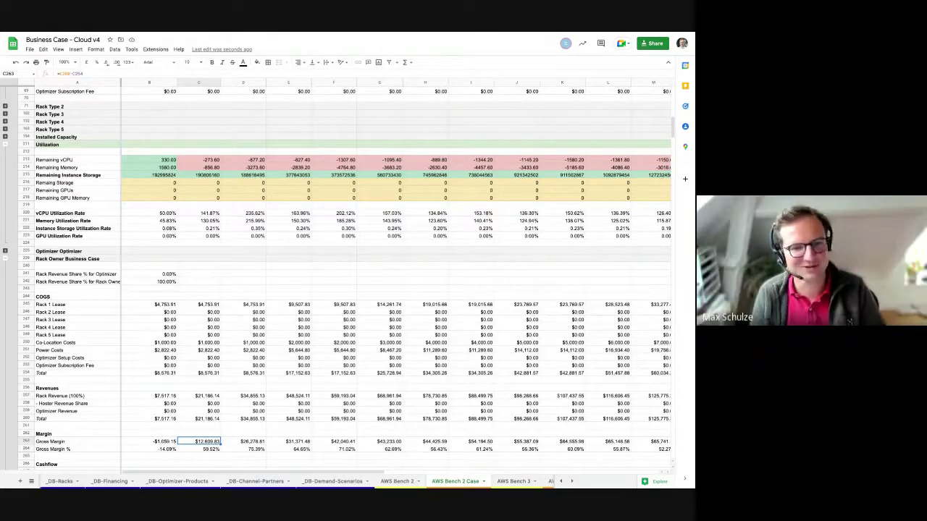
{"action": "key", "text": "Right"}
{"action": "key", "text": "Right"}
{"action": "key", "text": "Right"}
{"action": "key", "text": "Right"}
{"action": "key", "text": "Right"}
{"action": "key", "text": "Right"}
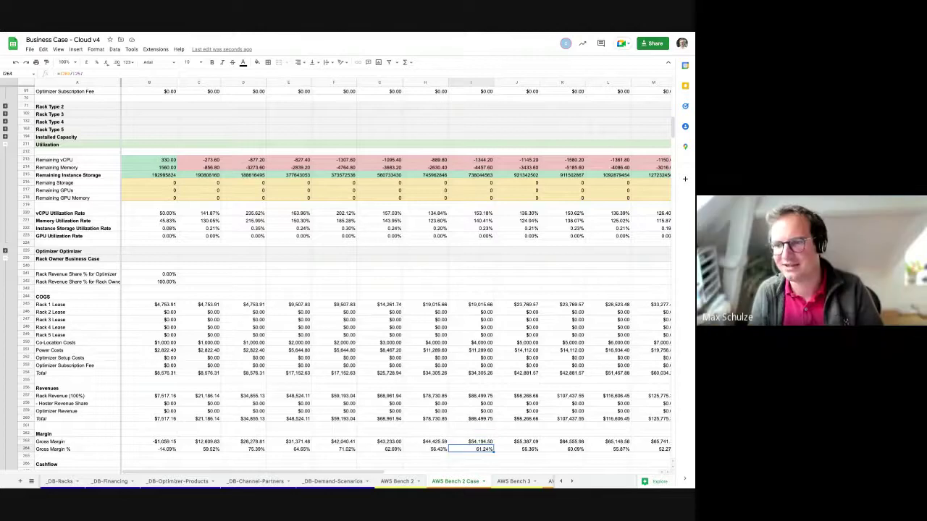
{"action": "key", "text": "Left"}
{"action": "key", "text": "Right"}
{"action": "key", "text": "Down"}
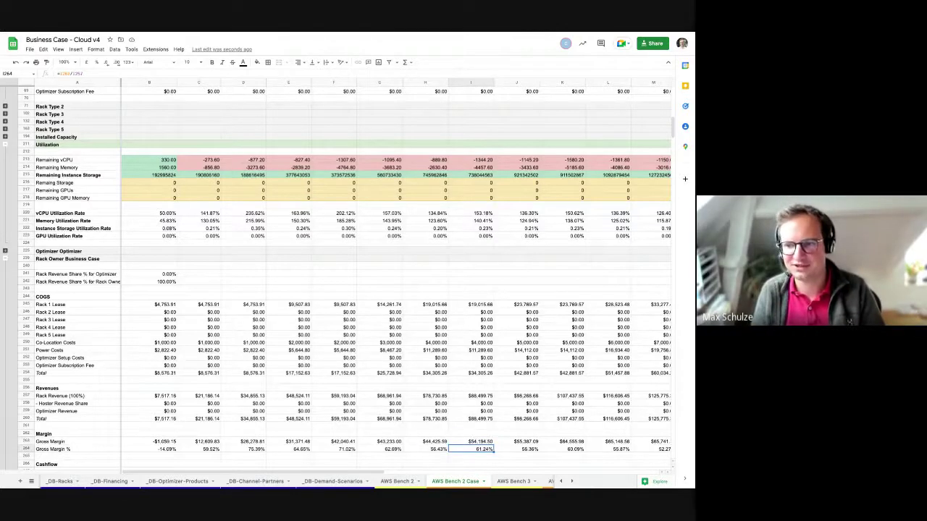
Follow the Gross Margin % row through the remaining months to the overall average in column Z
{"action": "key", "text": "Right"}
{"action": "key", "text": "shift+Right"}
{"action": "key", "text": "shift+Right"}
{"action": "key", "text": "shift+Right"}
{"action": "key", "text": "shift+Right"}
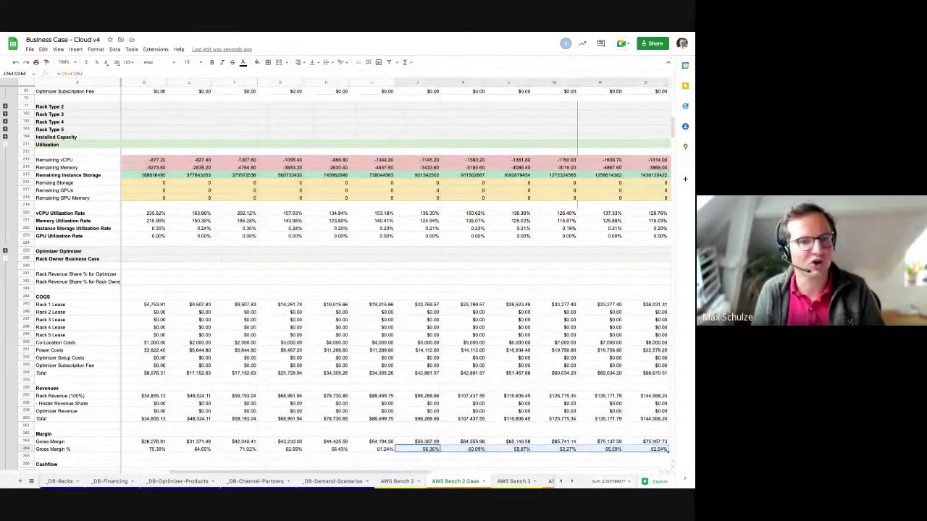
{"action": "key", "text": "Right"}
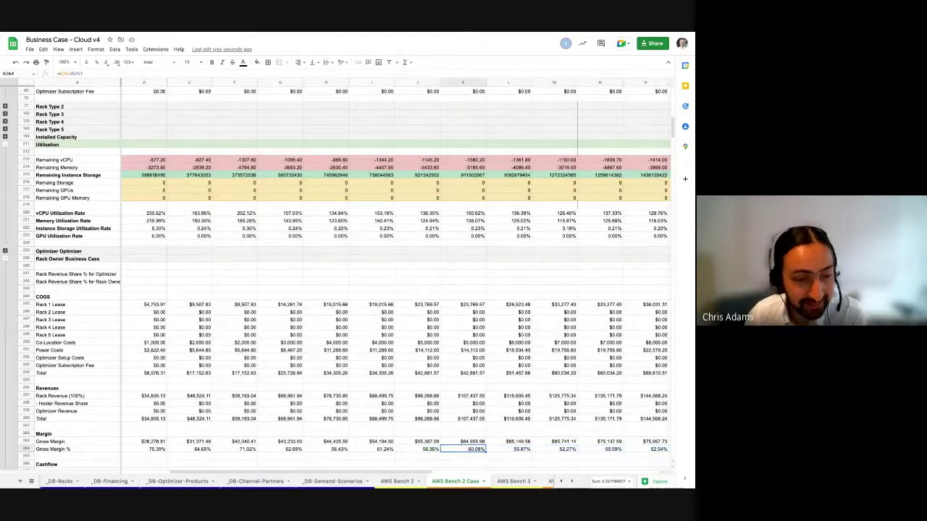
{"action": "key", "text": "Right"}
{"action": "key", "text": "Right"}
{"action": "key", "text": "Right"}
{"action": "key", "text": "Right"}
{"action": "key", "text": "Right"}
{"action": "key", "text": "Right"}
{"action": "key", "text": "Right"}
{"action": "key", "text": "Right"}
{"action": "key", "text": "Right"}
{"action": "key", "text": "Right"}
{"action": "key", "text": "Right"}
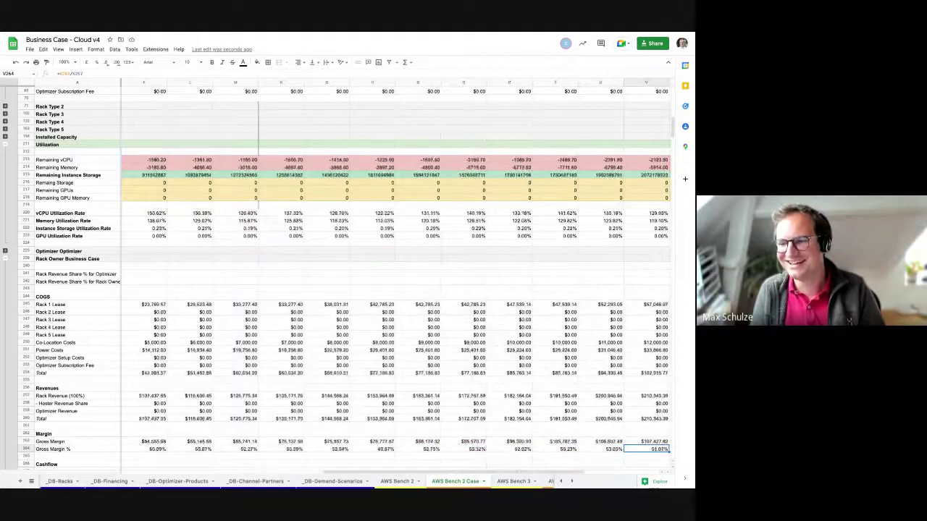
{"action": "key", "text": "Right"}
{"action": "key", "text": "Right"}
{"action": "key", "text": "Right"}
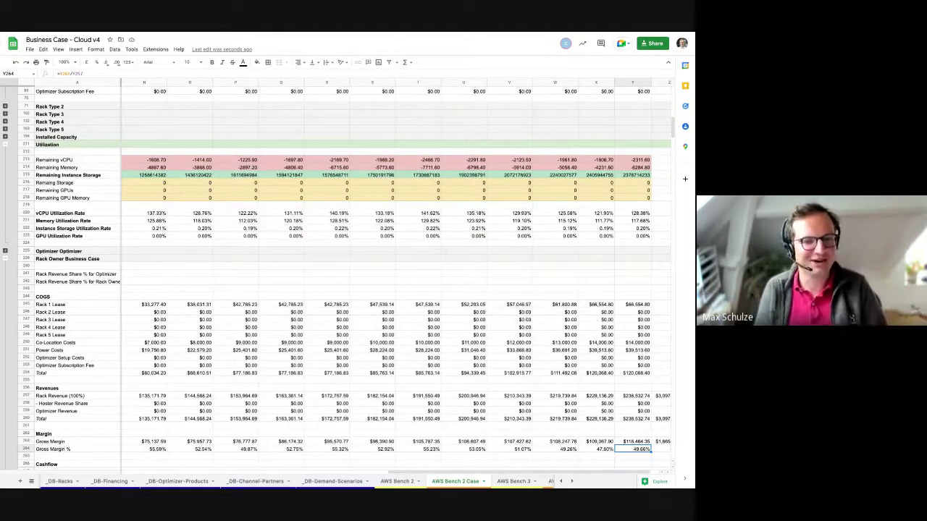
{"action": "key", "text": "Right"}
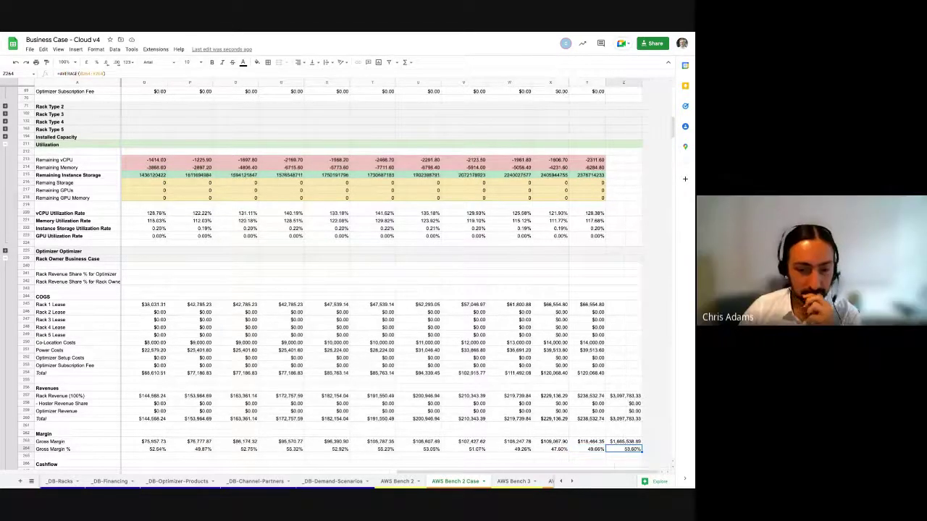
Examine the overall revenue and margin figures in Z257:Z264, ending on the average Gross Margin %
{"action": "key", "text": "shift+Up"}
{"action": "key", "text": "shift+Up"}
{"action": "key", "text": "shift+Up"}
{"action": "key", "text": "shift+Up"}
{"action": "key", "text": "shift+Up"}
{"action": "key", "text": "shift+Up"}
{"action": "key", "text": "shift+Up"}
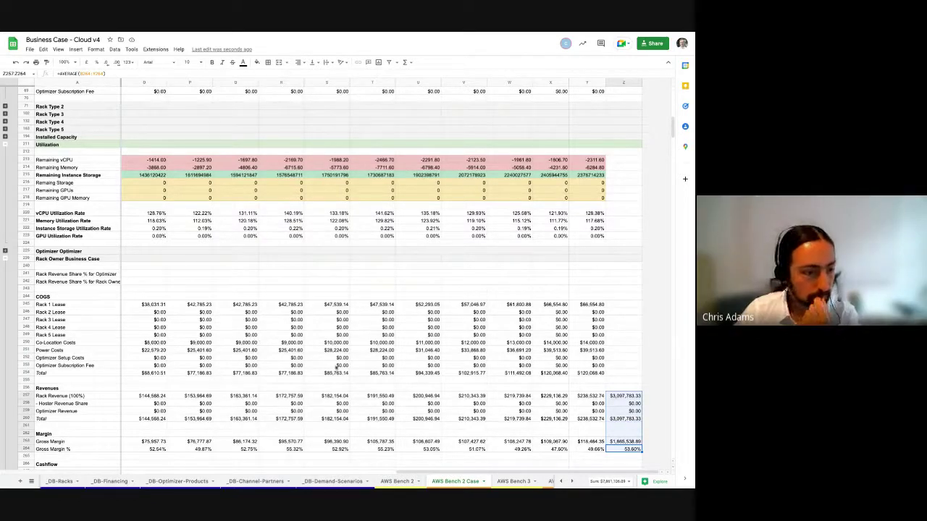
{"action": "left_click", "coordinate": [640, 446]}
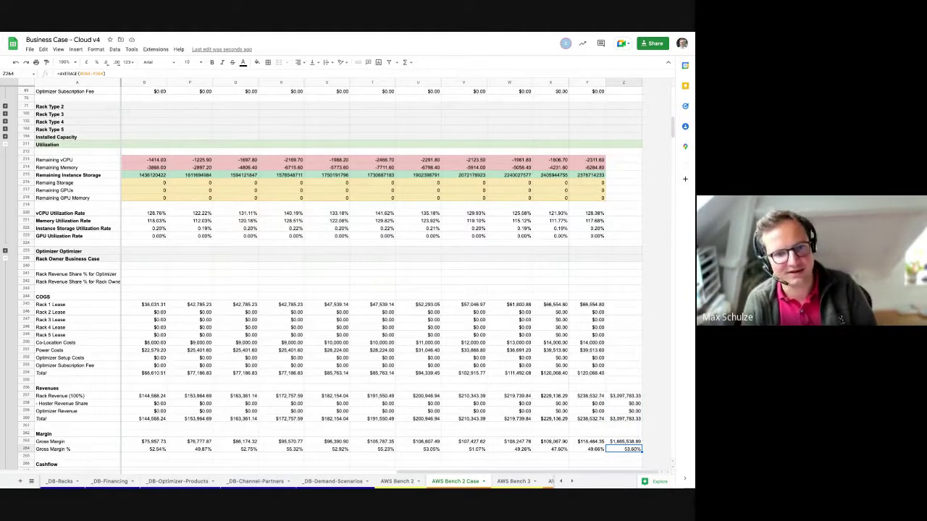
Review the Gross Margin % row backwards from the final month in column Y to its row label
{"action": "left_click", "coordinate": [596, 449]}
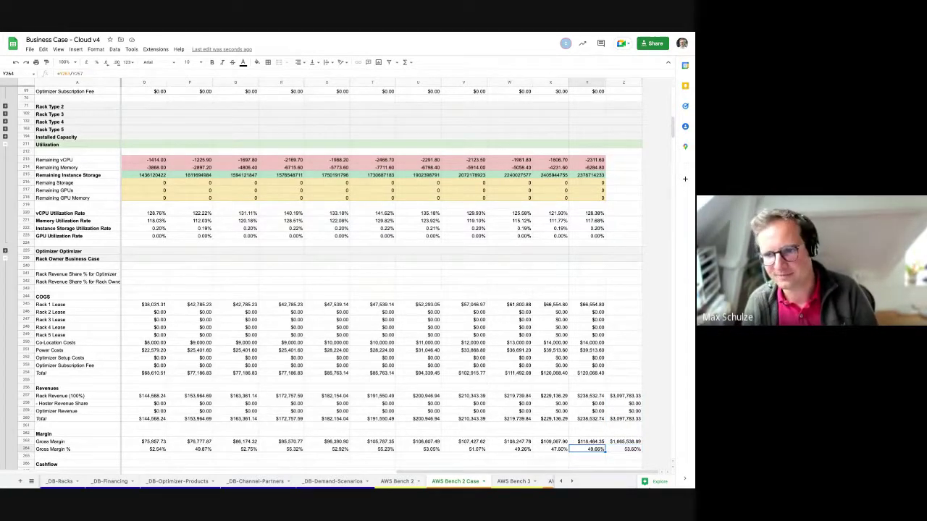
{"action": "left_click", "coordinate": [550, 449]}
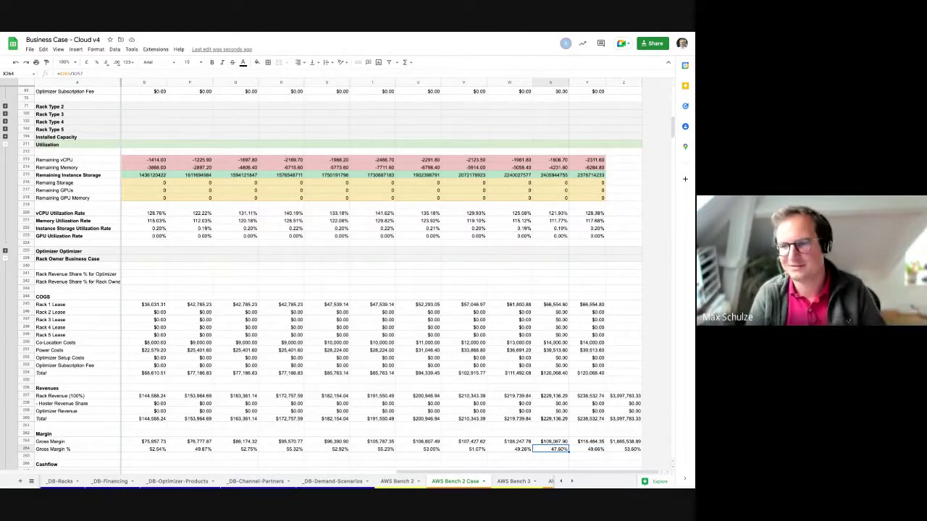
{"action": "key", "text": "Left"}
{"action": "key", "text": "Left"}
{"action": "key", "text": "Left"}
{"action": "key", "text": "Left"}
{"action": "key", "text": "Left"}
{"action": "key", "text": "Left"}
{"action": "key", "text": "Left"}
{"action": "key", "text": "Left"}
{"action": "key", "text": "Left"}
{"action": "key", "text": "Left"}
{"action": "key", "text": "Left"}
{"action": "key", "text": "Left"}
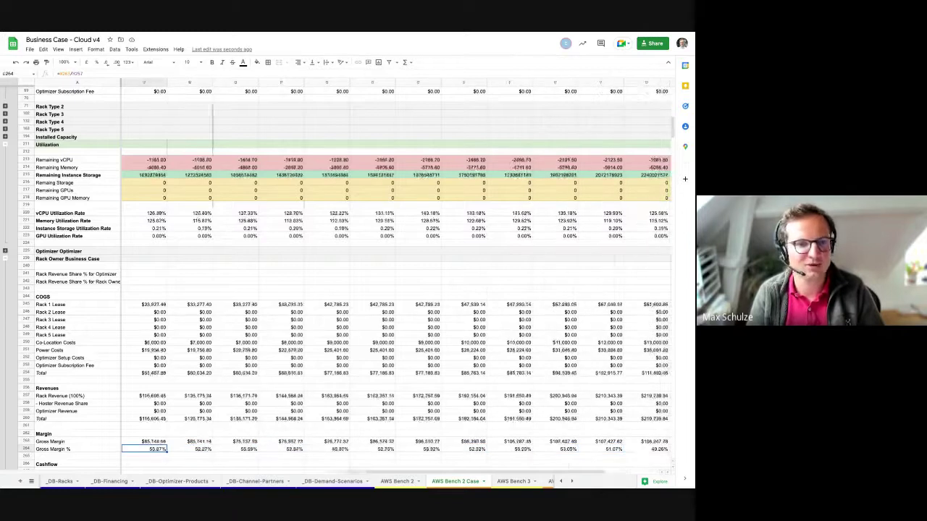
{"action": "key", "text": "Left"}
{"action": "key", "text": "Left"}
{"action": "key", "text": "Left"}
{"action": "key", "text": "Left"}
{"action": "key", "text": "Left"}
{"action": "key", "text": "Left"}
{"action": "key", "text": "Left"}
{"action": "key", "text": "Left"}
{"action": "key", "text": "Left"}
{"action": "key", "text": "Left"}
{"action": "key", "text": "Left"}
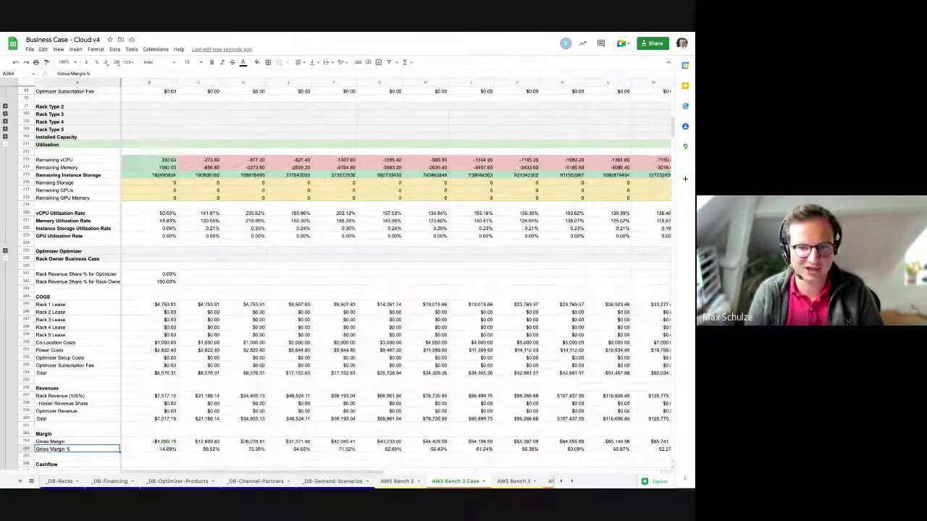
Check the Cashflow and Hoster Business Case rows below the margin section, returning to the Gross Margin % label
{"action": "key", "text": "Down"}
{"action": "key", "text": "Down"}
{"action": "key", "text": "Down"}
{"action": "key", "text": "Down"}
{"action": "key", "text": "Down"}
{"action": "key", "text": "Down"}
{"action": "key", "text": "Down"}
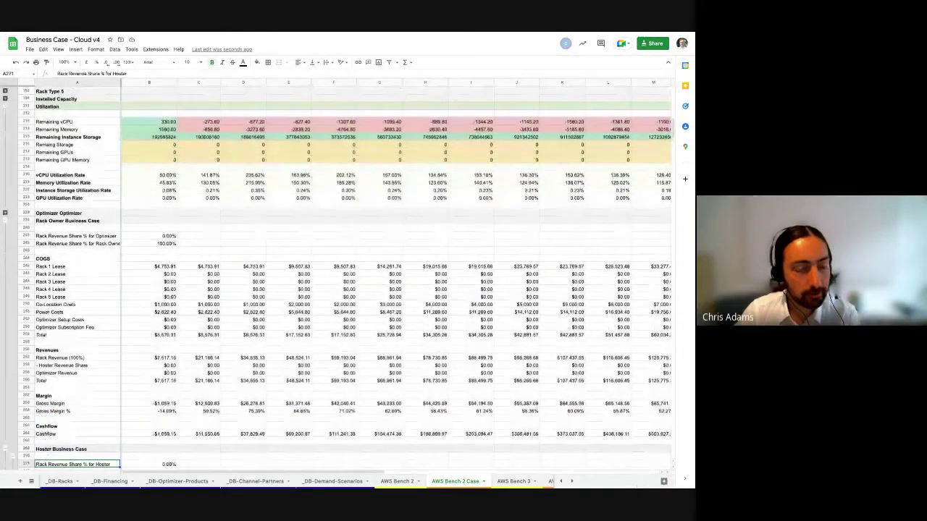
{"action": "key", "text": "Up"}
{"action": "key", "text": "Up"}
{"action": "key", "text": "Up"}
{"action": "key", "text": "Up"}
{"action": "key", "text": "Up"}
{"action": "key", "text": "Up"}
{"action": "key", "text": "Up"}
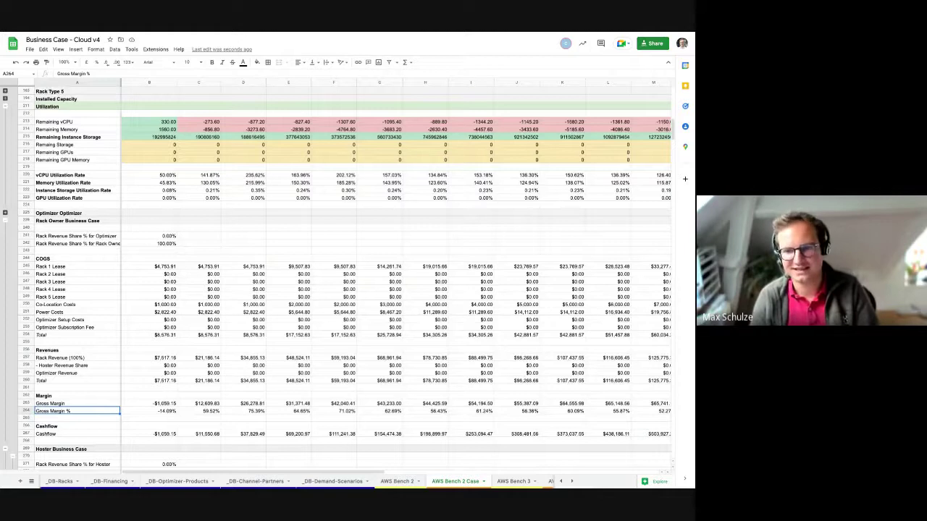
Examine Gross Margin % in C264:E264 and the Cashflow value in column C of the Rack Owner Business Case
{"action": "key", "text": "Right"}
{"action": "key", "text": "Right"}
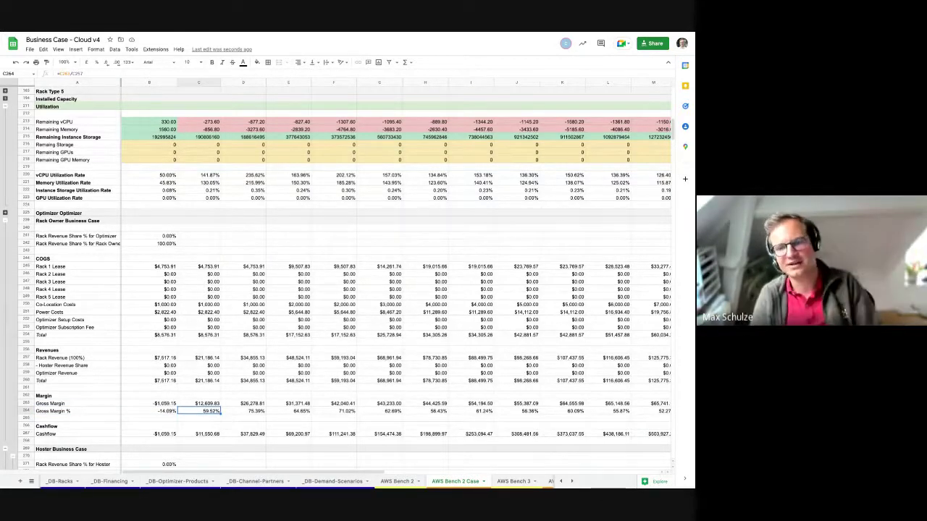
{"action": "key", "text": "shift+Right"}
{"action": "key", "text": "shift+Right"}
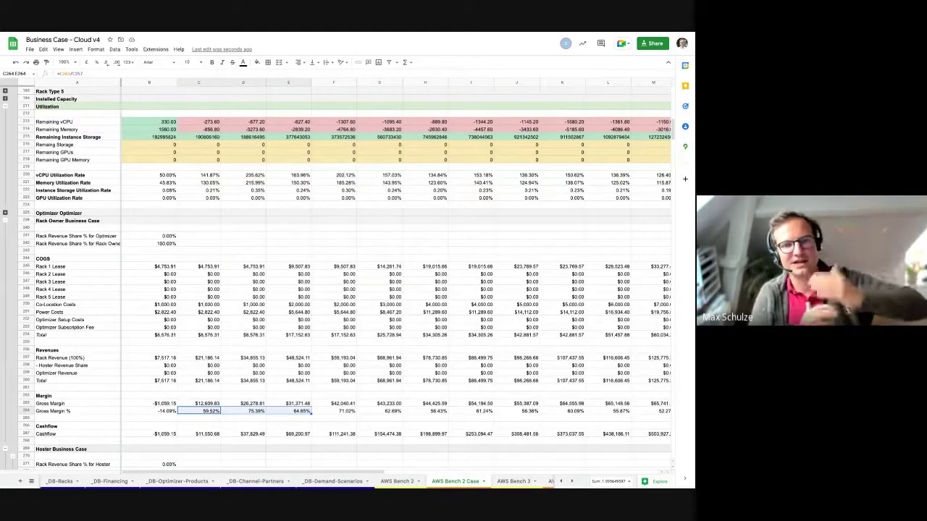
{"action": "left_click", "coordinate": [199, 433]}
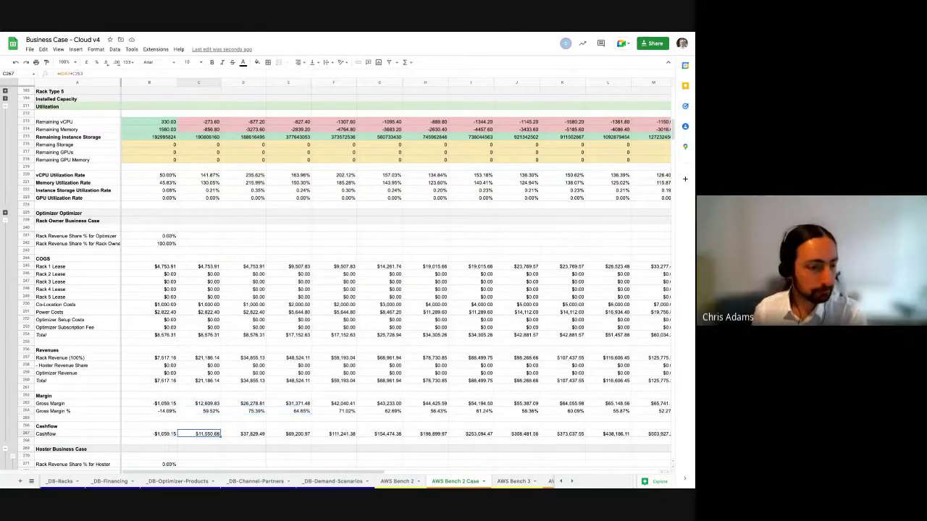
{"action": "left_click", "coordinate": [149, 441]}
{"action": "left_click", "coordinate": [150, 457]}
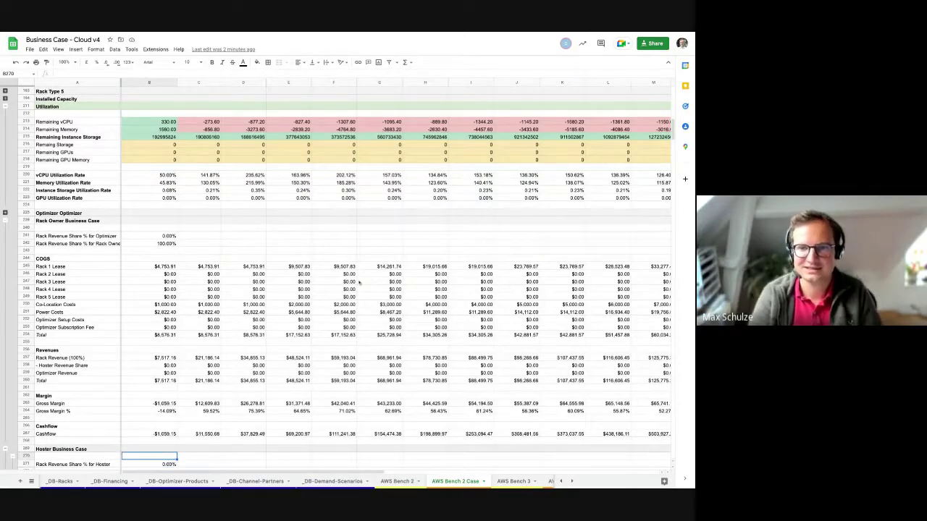
Trace from Co-Location Costs in D250 down through costs and revenues to the second month's Gross Margin %
{"action": "left_click", "coordinate": [243, 304]}
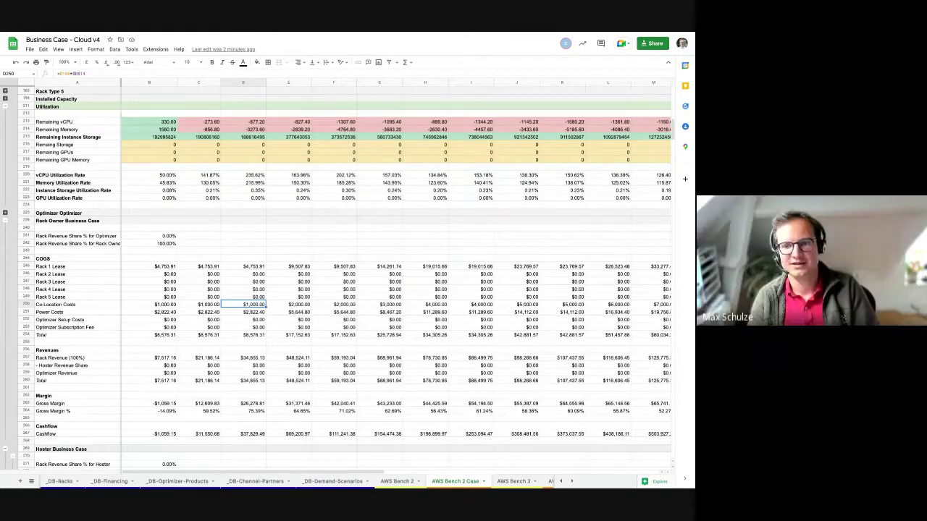
{"action": "key", "text": "Down"}
{"action": "key", "text": "Down"}
{"action": "key", "text": "Down"}
{"action": "key", "text": "Down"}
{"action": "key", "text": "Down"}
{"action": "key", "text": "Down"}
{"action": "key", "text": "Down"}
{"action": "key", "text": "Down"}
{"action": "key", "text": "Down"}
{"action": "key", "text": "Down"}
{"action": "key", "text": "Down"}
{"action": "key", "text": "Down"}
{"action": "key", "text": "Down"}
{"action": "key", "text": "Left"}
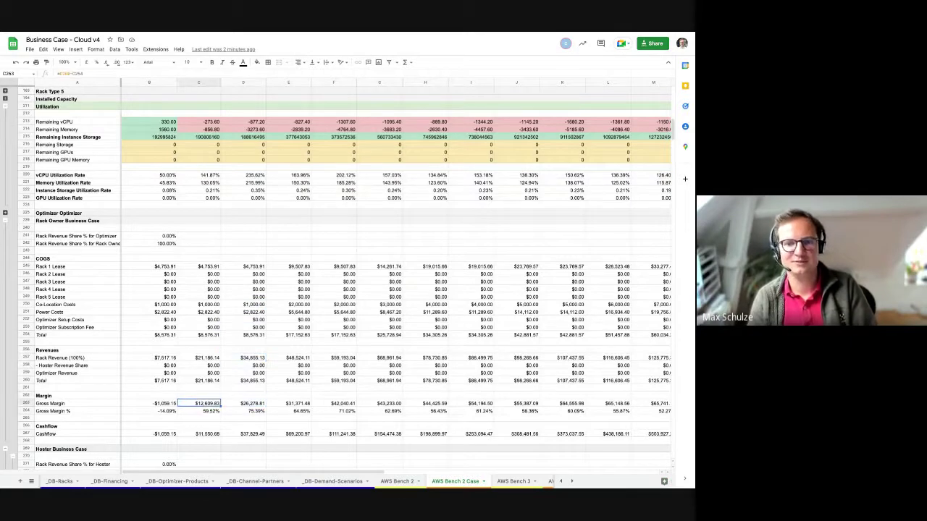
{"action": "key", "text": "Down"}
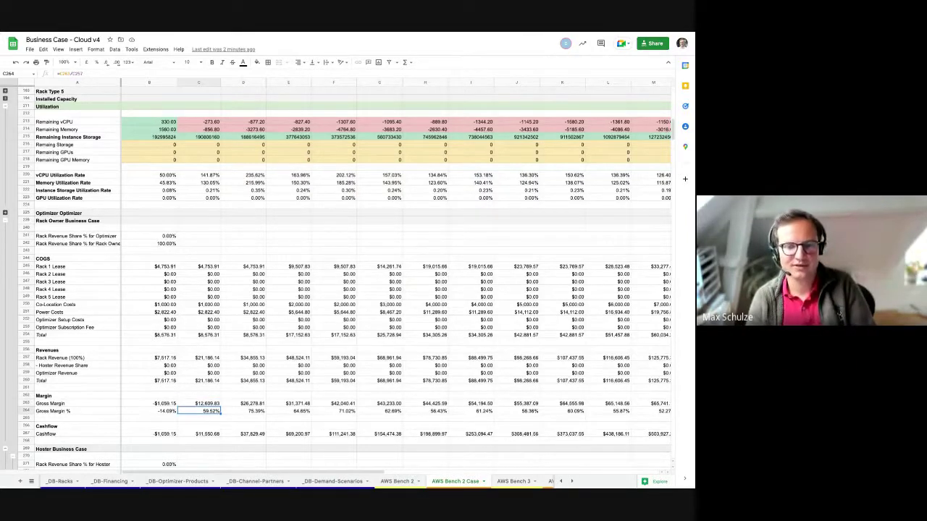
Compare the Gross Margin amounts for months in columns C, D and E
{"action": "left_click", "coordinate": [198, 404]}
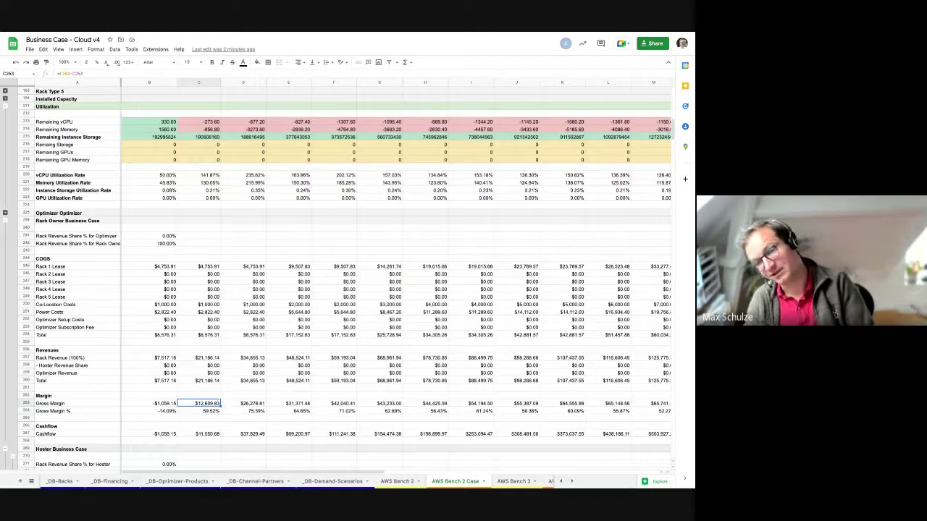
{"action": "left_click", "coordinate": [243, 403]}
{"action": "left_click", "coordinate": [289, 403]}
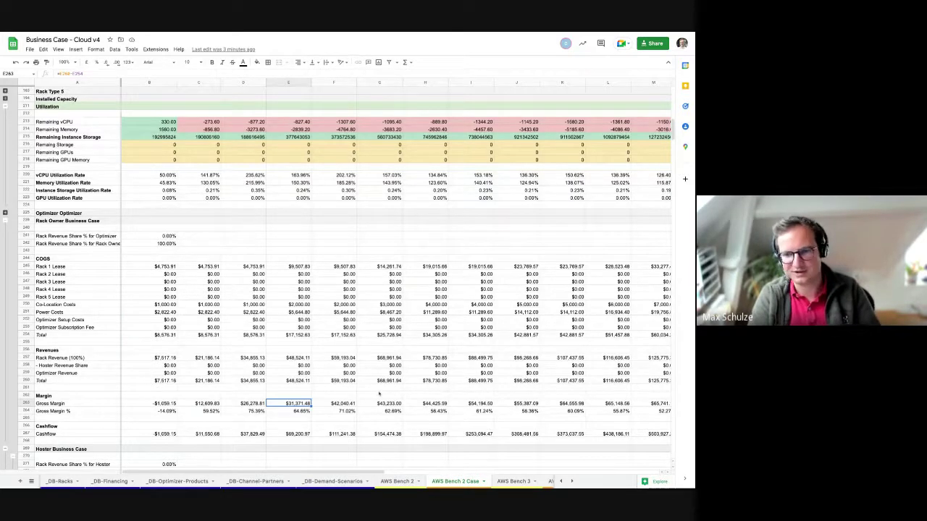
Select the Co-Location Costs row from its label through column F to review the early months
{"action": "scroll", "coordinate": [379, 393], "scroll_direction": "up", "scroll_amount": 1}
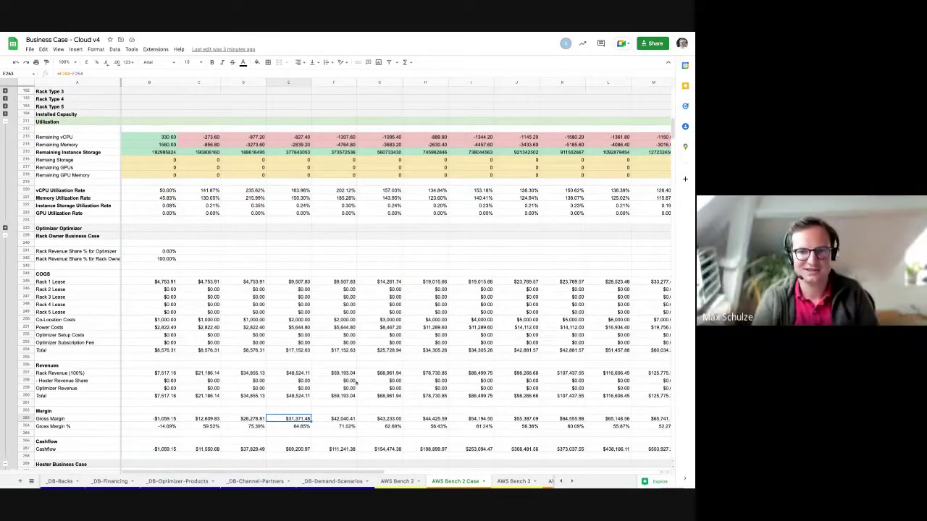
{"action": "left_click", "coordinate": [87, 319]}
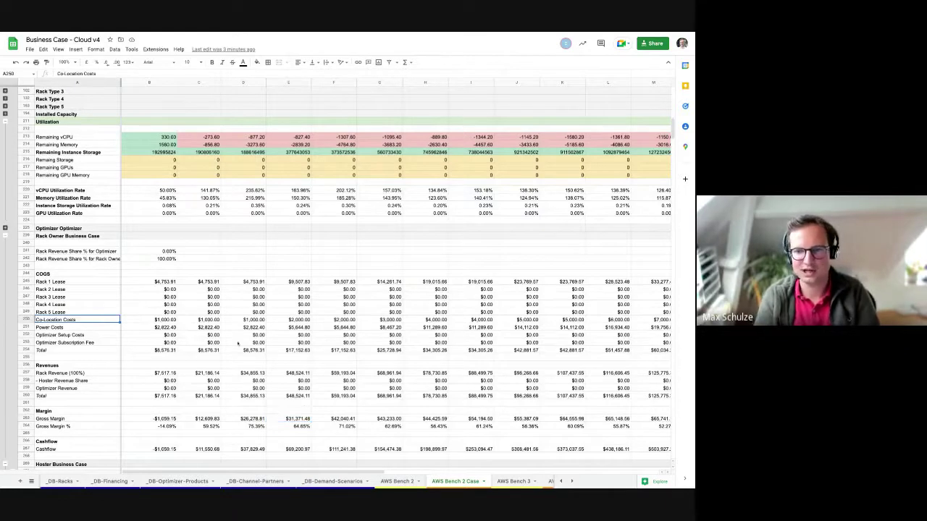
{"action": "key", "text": "shift+Right"}
{"action": "key", "text": "shift+Right"}
{"action": "key", "text": "shift+Right"}
{"action": "key", "text": "shift+Right"}
{"action": "key", "text": "shift+Right"}
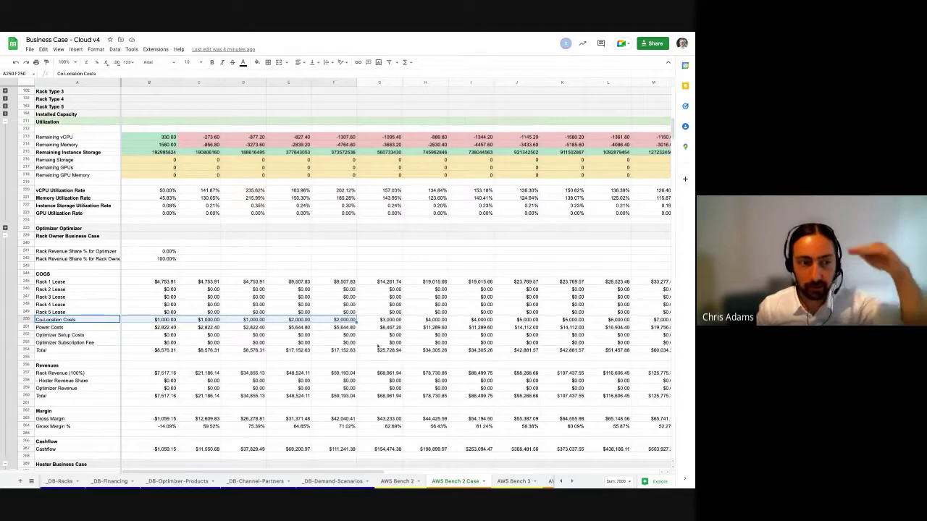
Follow the Power Costs row from column G to the final month in column Y
{"action": "left_click", "coordinate": [381, 328]}
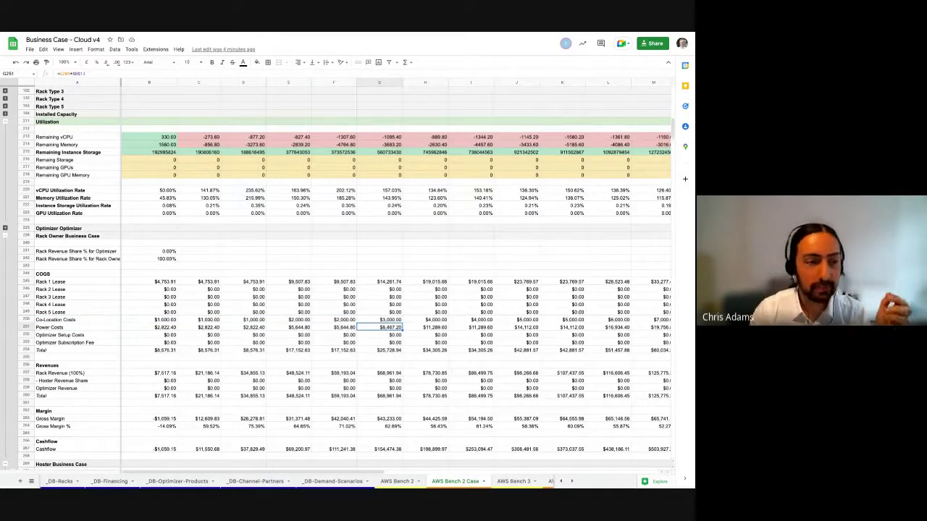
{"action": "key", "text": "Right"}
{"action": "key", "text": "Right"}
{"action": "key", "text": "Right"}
{"action": "key", "text": "Right"}
{"action": "key", "text": "Right"}
{"action": "key", "text": "Right"}
{"action": "key", "text": "Right"}
{"action": "key", "text": "Right"}
{"action": "key", "text": "Right"}
{"action": "key", "text": "Right"}
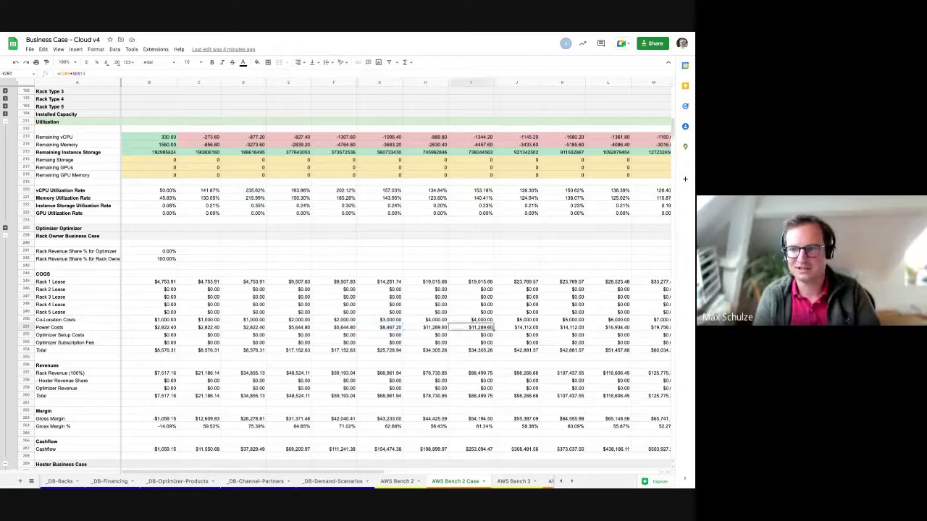
{"action": "key", "text": "Right"}
{"action": "key", "text": "Right"}
{"action": "key", "text": "Right"}
{"action": "key", "text": "Right"}
{"action": "key", "text": "Right"}
{"action": "key", "text": "Right"}
{"action": "key", "text": "Right"}
{"action": "key", "text": "Right"}
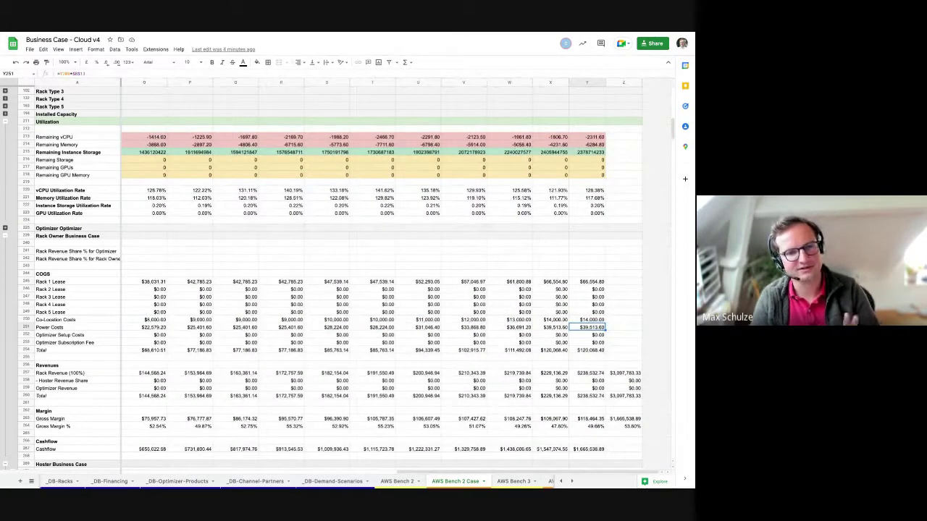
Compare Co-Location Costs and Power Costs for the final month in Y250:Y251
{"action": "key", "text": "Up"}
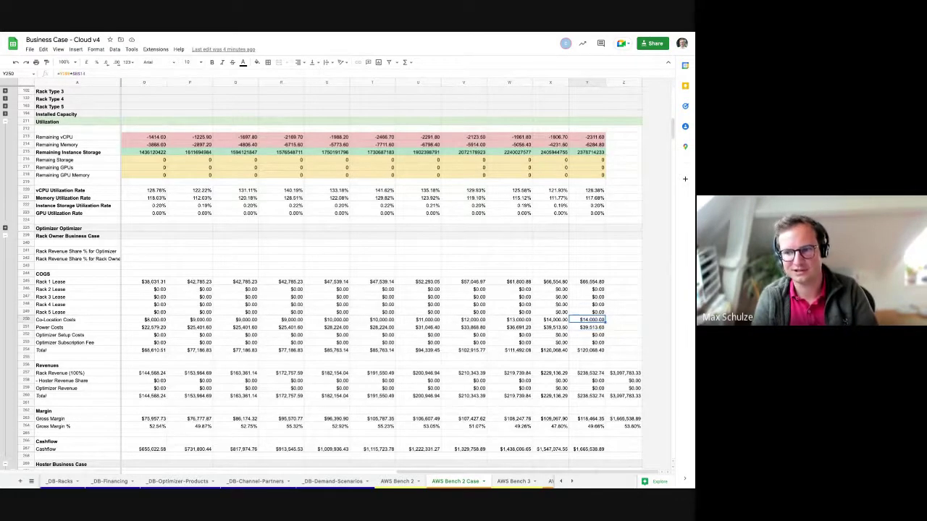
{"action": "key", "text": "shift+Down"}
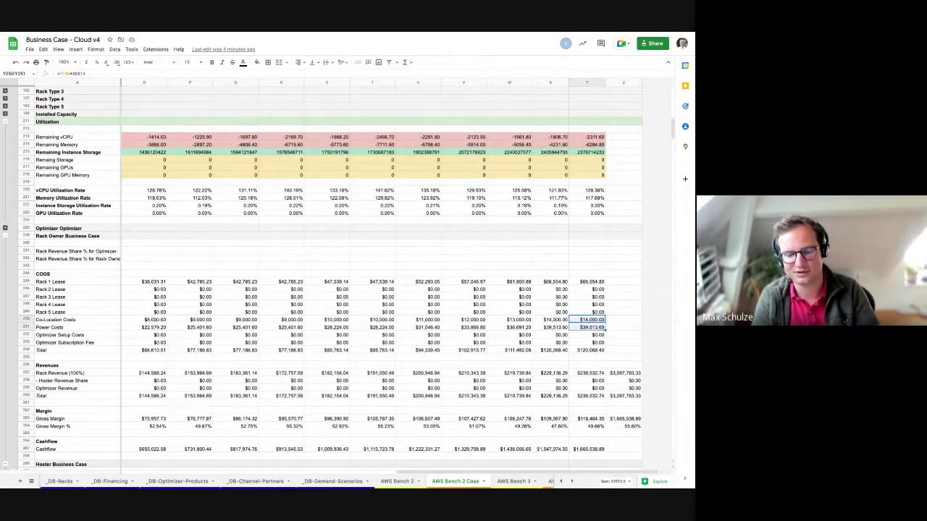
{"action": "key", "text": "Down"}
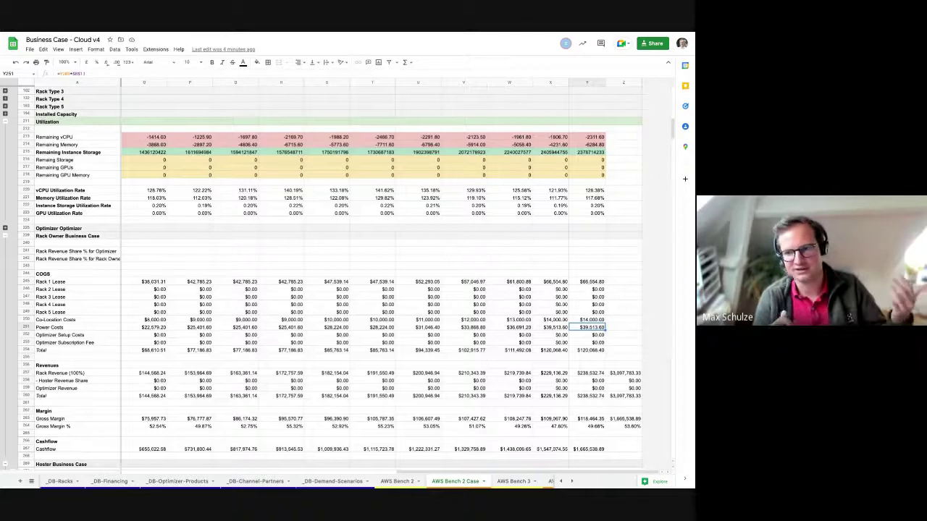
{"action": "left_click", "coordinate": [592, 319]}
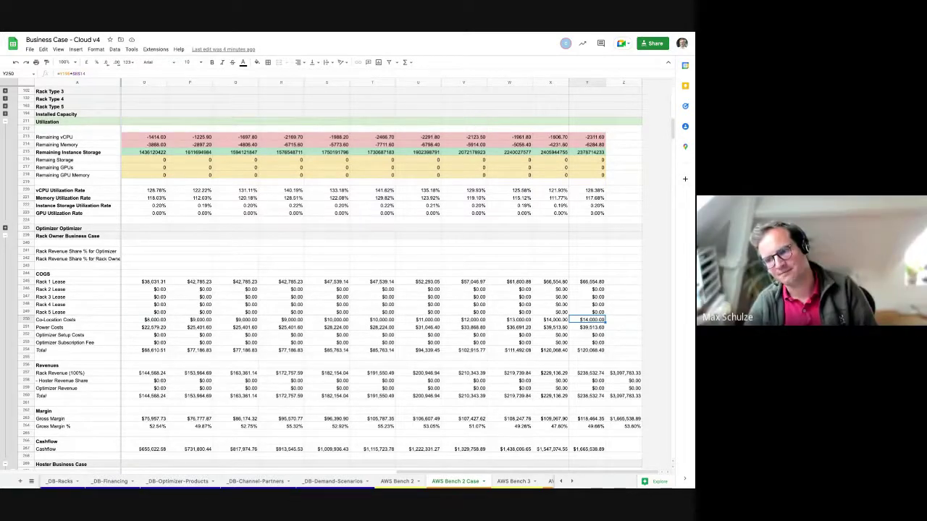
Trace the final month in column Y from the cost rows through Rack Revenue to Gross Margin and Gross Margin %
{"action": "key", "text": "Down"}
{"action": "key", "text": "Down"}
{"action": "key", "text": "Down"}
{"action": "key", "text": "Down"}
{"action": "key", "text": "Down"}
{"action": "key", "text": "Down"}
{"action": "key", "text": "Down"}
{"action": "key", "text": "Down"}
{"action": "key", "text": "Down"}
{"action": "key", "text": "Down"}
{"action": "key", "text": "Down"}
{"action": "key", "text": "Down"}
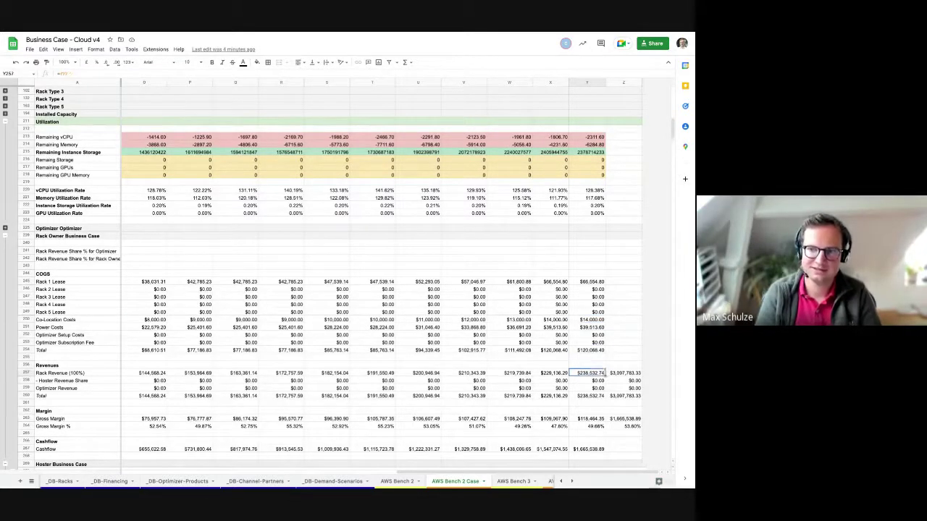
{"action": "key", "text": "Down"}
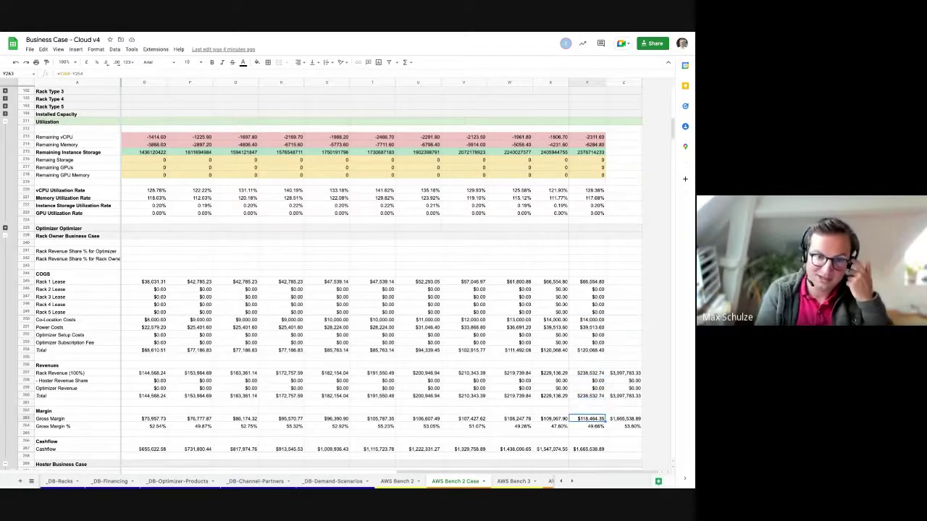
{"action": "key", "text": "Down"}
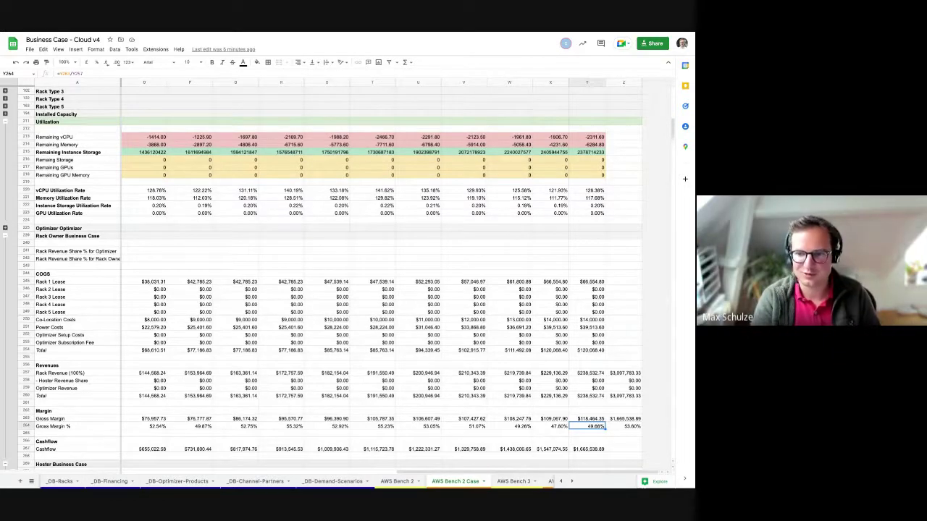
Open the AWS Bench 2 sheet and expand the grouped rows at Compute Hours per Month under Product Growth
{"action": "left_click", "coordinate": [397, 481]}
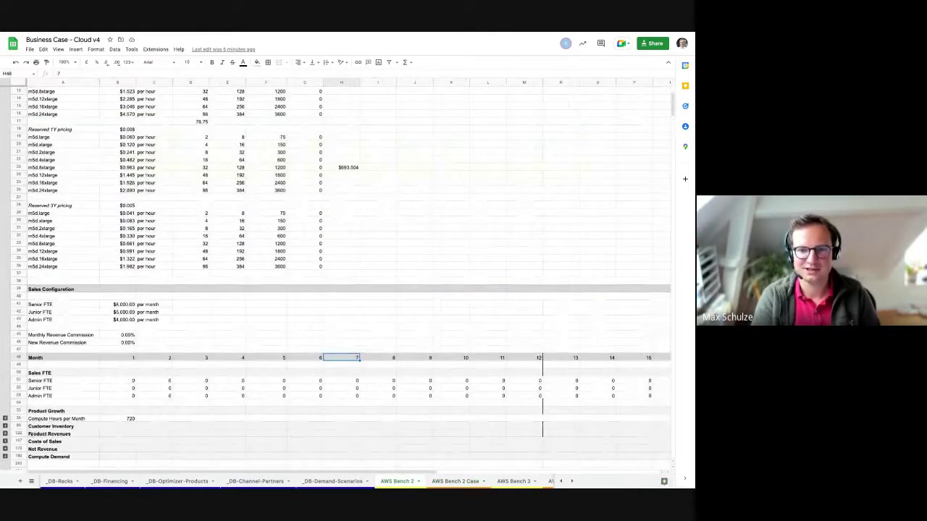
{"action": "scroll", "coordinate": [6, 425], "scroll_direction": "down", "scroll_amount": 1}
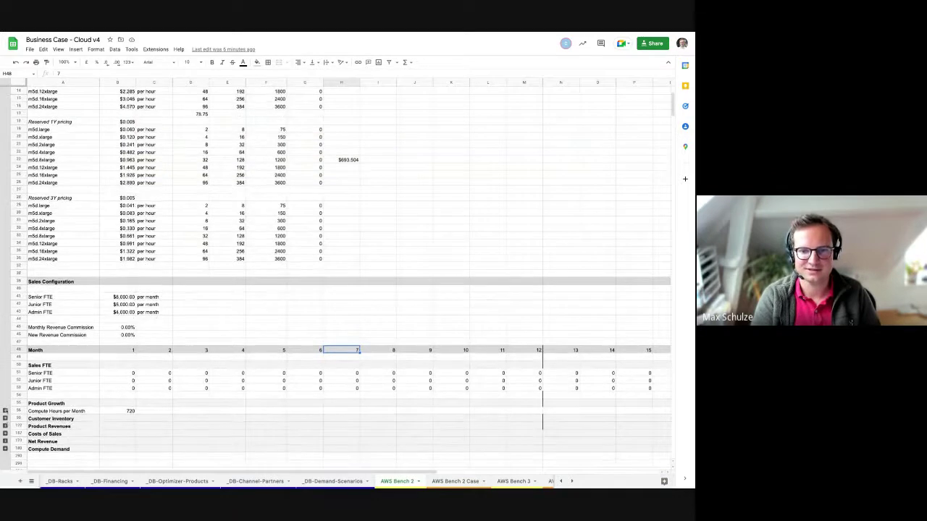
{"action": "left_click", "coordinate": [5, 411]}
{"action": "scroll", "coordinate": [255, 424], "scroll_direction": "down", "scroll_amount": 3}
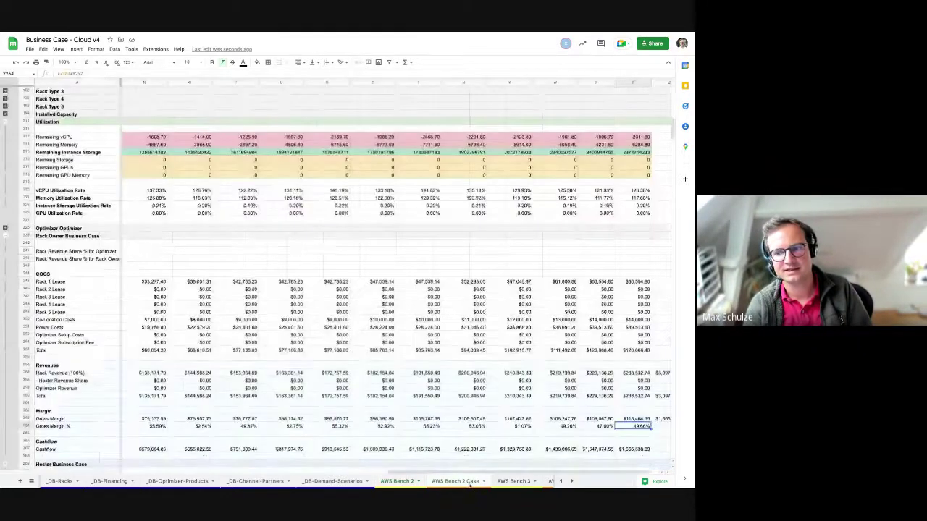
Return to the AWS Bench 2 Case sheet and examine the later months' installed racks and subscription fees for Rack Type 1
{"action": "left_click", "coordinate": [476, 482]}
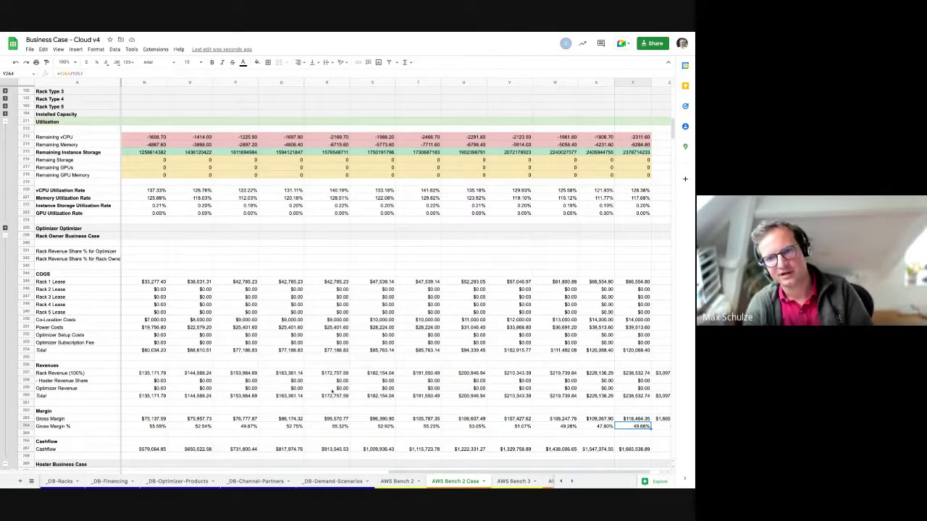
{"action": "scroll", "coordinate": [331, 391], "scroll_direction": "up", "scroll_amount": 4}
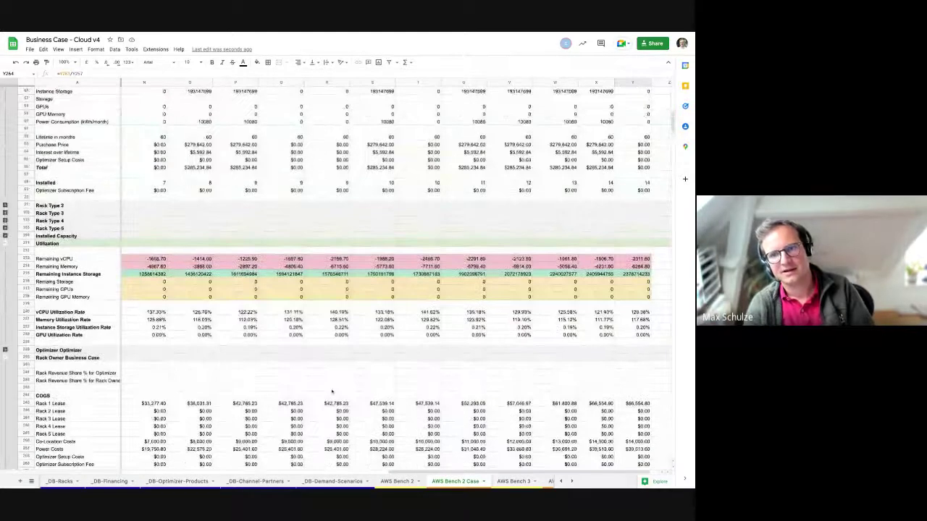
{"action": "scroll", "coordinate": [331, 391], "scroll_direction": "up", "scroll_amount": 4}
{"action": "left_click", "coordinate": [219, 338]}
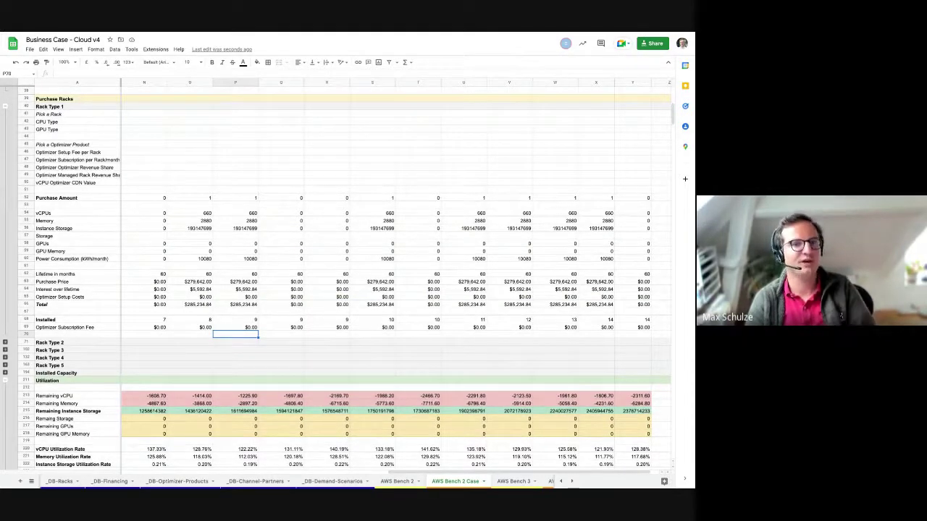
{"action": "left_click", "coordinate": [190, 333]}
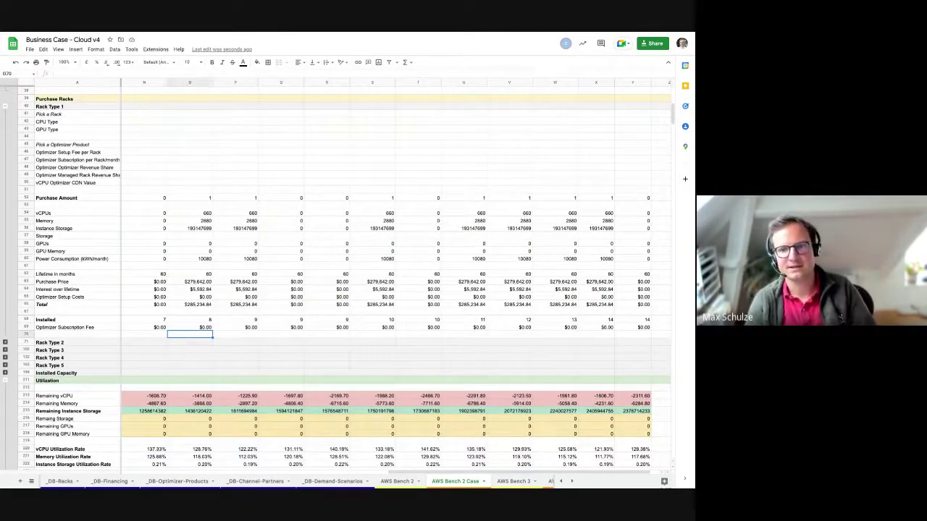
Go back to the first month of Rack Type 1 and inspect the Lifetime in months lookup in B62
{"action": "key", "text": "Left"}
{"action": "key", "text": "Left"}
{"action": "key", "text": "Left"}
{"action": "key", "text": "Left"}
{"action": "key", "text": "Left"}
{"action": "key", "text": "Left"}
{"action": "key", "text": "Left"}
{"action": "key", "text": "Left"}
{"action": "key", "text": "Left"}
{"action": "key", "text": "Left"}
{"action": "key", "text": "Left"}
{"action": "key", "text": "Left"}
{"action": "key", "text": "Left"}
{"action": "key", "text": "Left"}
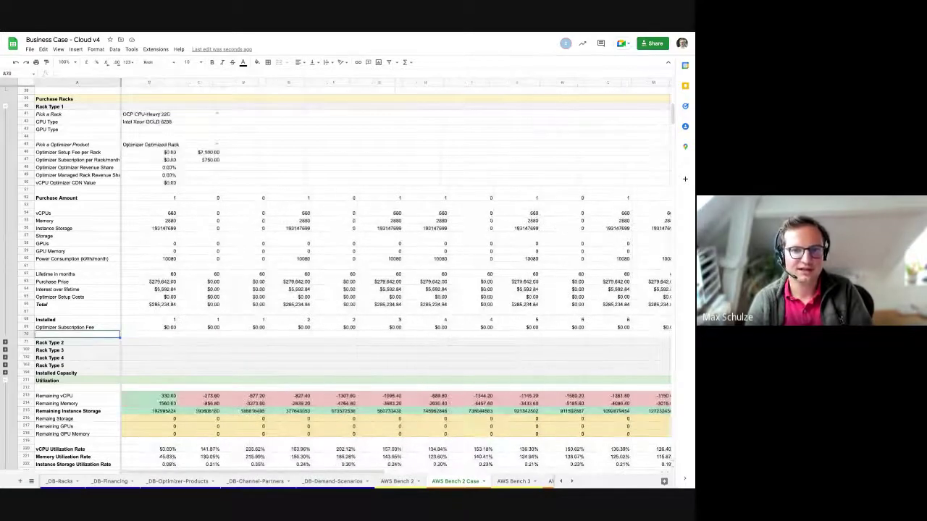
{"action": "key", "text": "Up"}
{"action": "key", "text": "Up"}
{"action": "key", "text": "Up"}
{"action": "key", "text": "Up"}
{"action": "key", "text": "Up"}
{"action": "key", "text": "Up"}
{"action": "key", "text": "Up"}
{"action": "key", "text": "Up"}
{"action": "key", "text": "Right"}
{"action": "key", "text": "Right"}
{"action": "key", "text": "Left"}
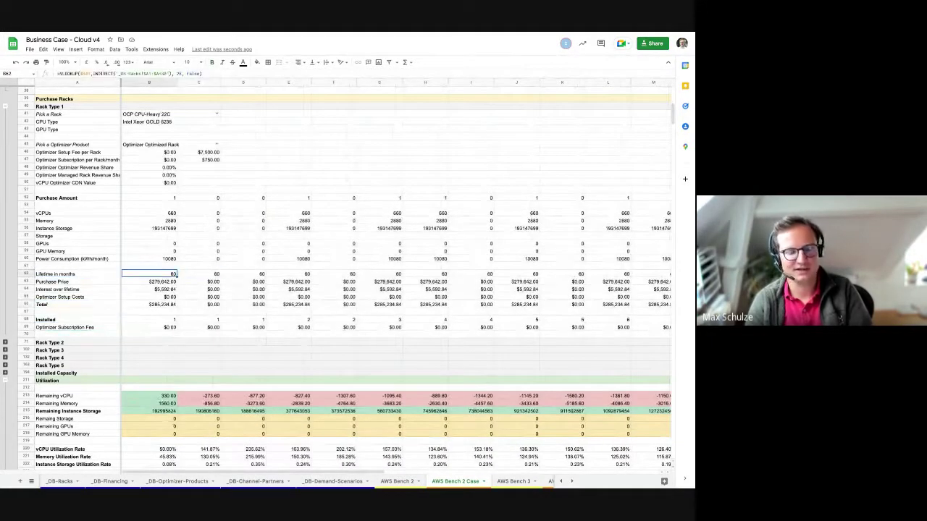
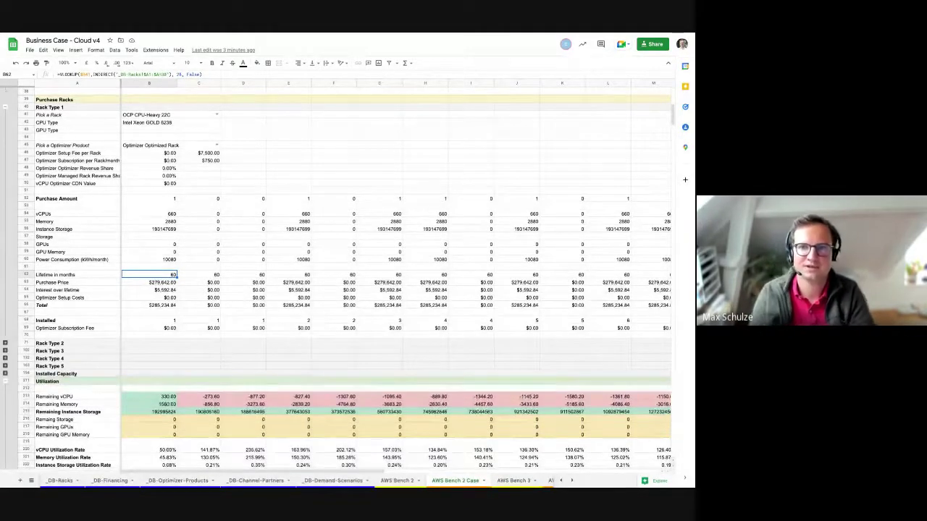
Switch to the Yahoo Finance page showing Microsoft's annual Cash Flow statement
{"action": "key", "text": "alt+Tab"}
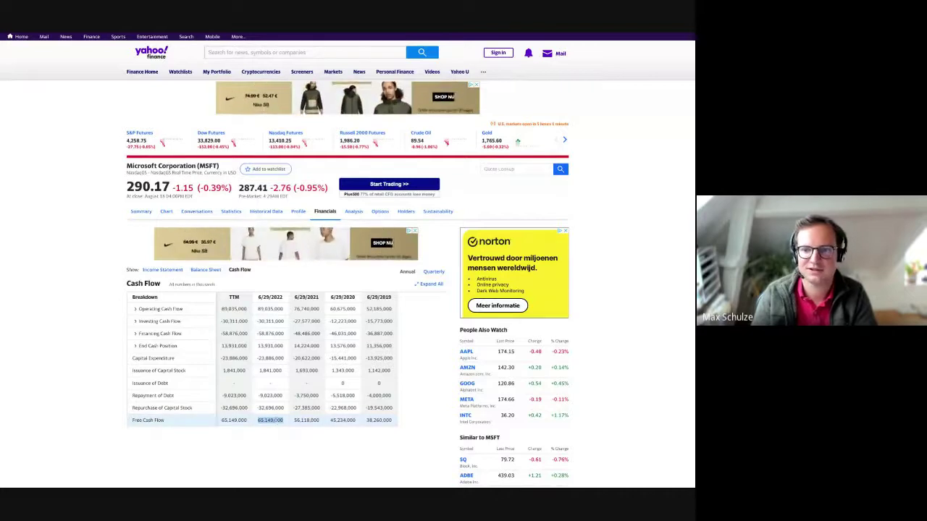
Highlight the thousands unit note and the 6/29/2022 Free Cash Flow figure in Microsoft's Cash Flow statement
{"action": "left_click", "coordinate": [203, 285]}
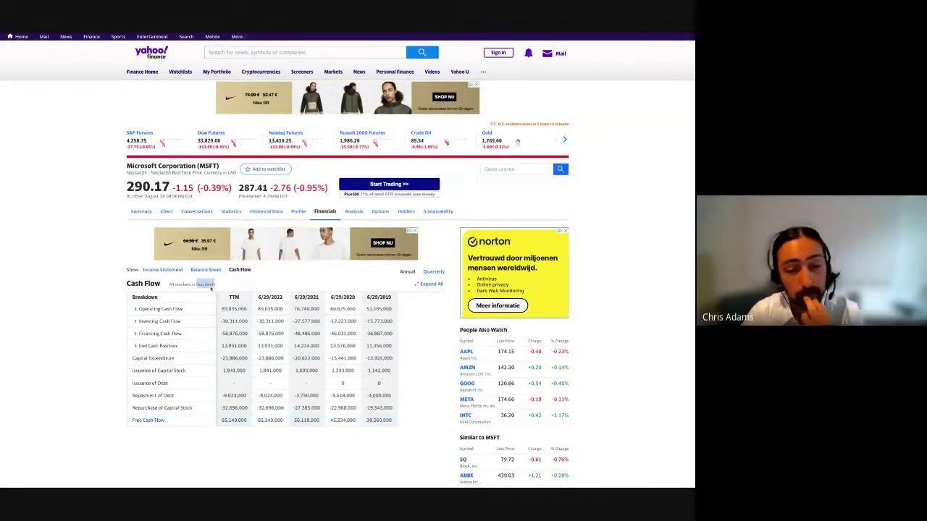
{"action": "double_click", "coordinate": [270, 420]}
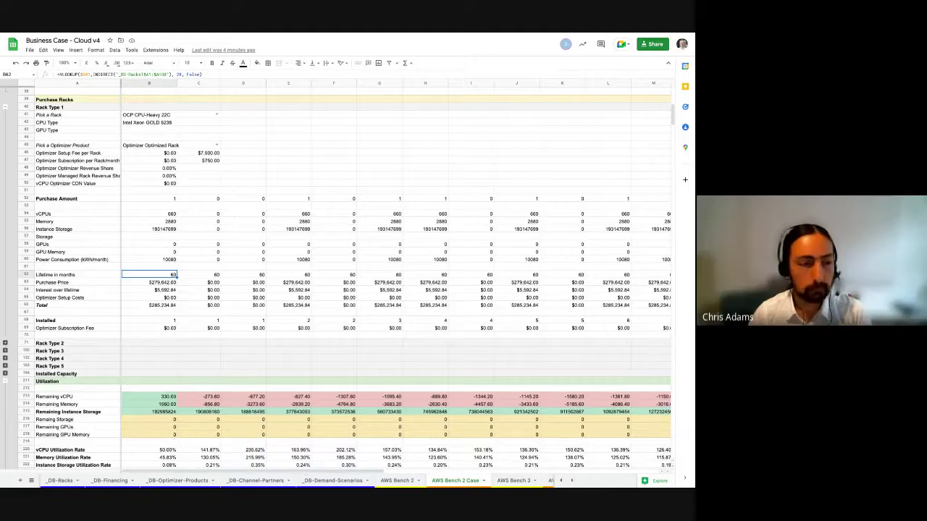
Switch to the Business Case spreadsheet's _DB-Financing sheet and add a financing scenario named Crazy Interest in A4
{"action": "left_click", "coordinate": [110, 480]}
{"action": "left_click", "coordinate": [127, 103]}
{"action": "left_click", "coordinate": [50, 114]}
{"action": "type", "text": "C"}
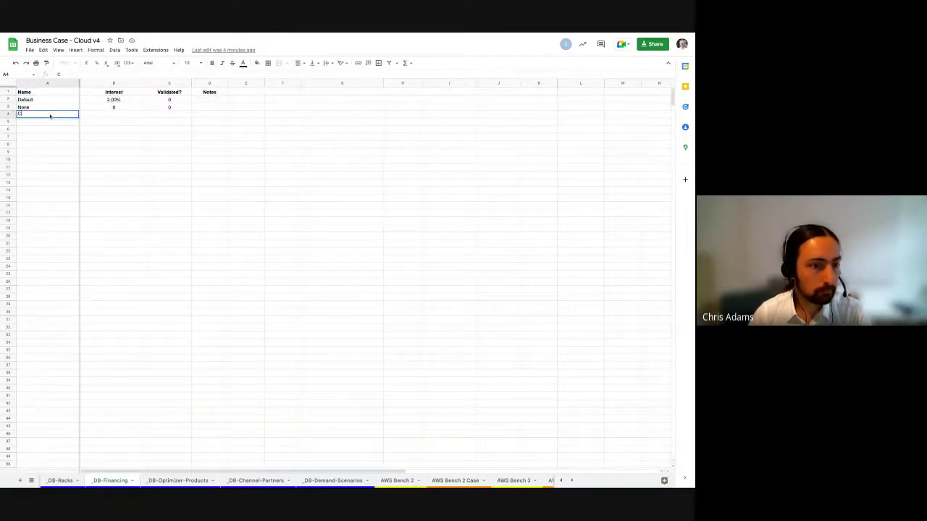
{"action": "type", "text": "razy Interest"}
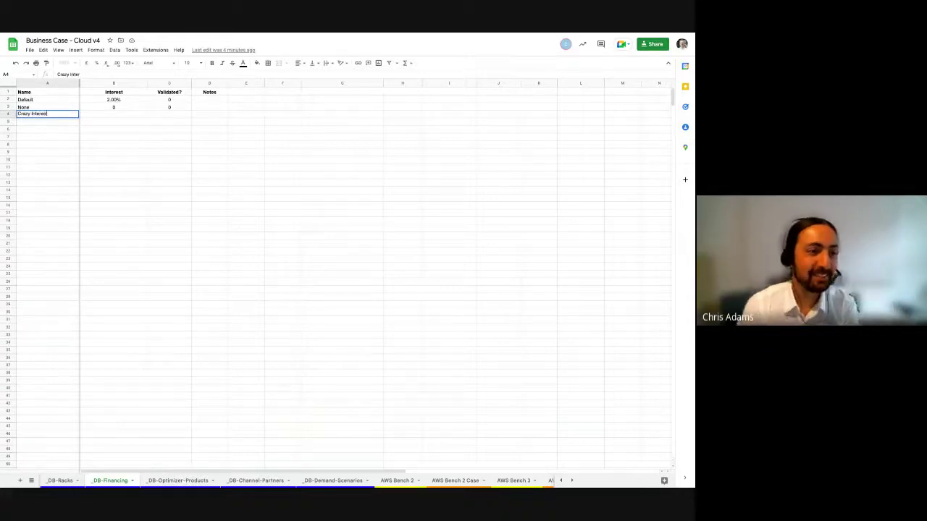
{"action": "key", "text": "Tab"}
Give the Crazy Interest scenario an interest of 15%, formatted as a percentage, and a Validated value of 0
{"action": "type", "text": "15"}
{"action": "key", "text": "Tab"}
{"action": "key", "text": "shift+Tab"}
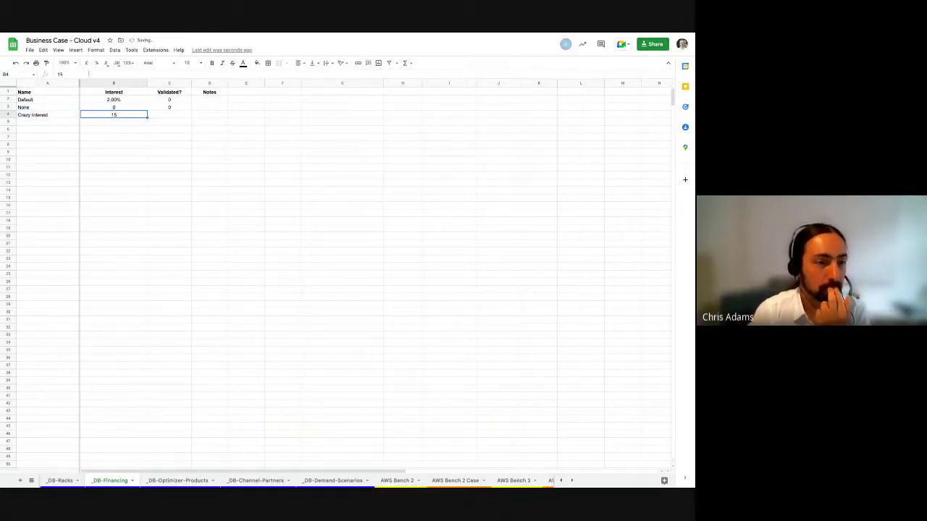
{"action": "left_click", "coordinate": [97, 63]}
{"action": "key", "text": "Tab"}
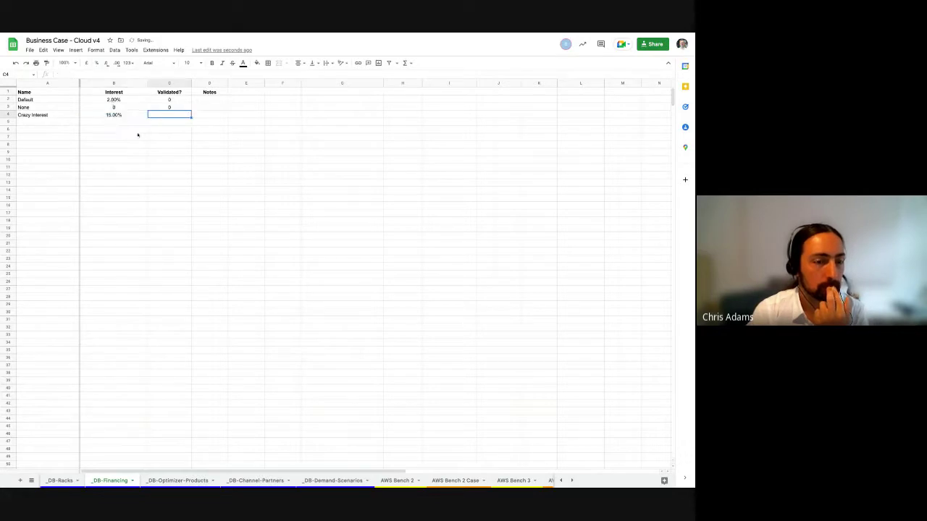
{"action": "type", "text": "0"}
{"action": "key", "text": "Tab"}
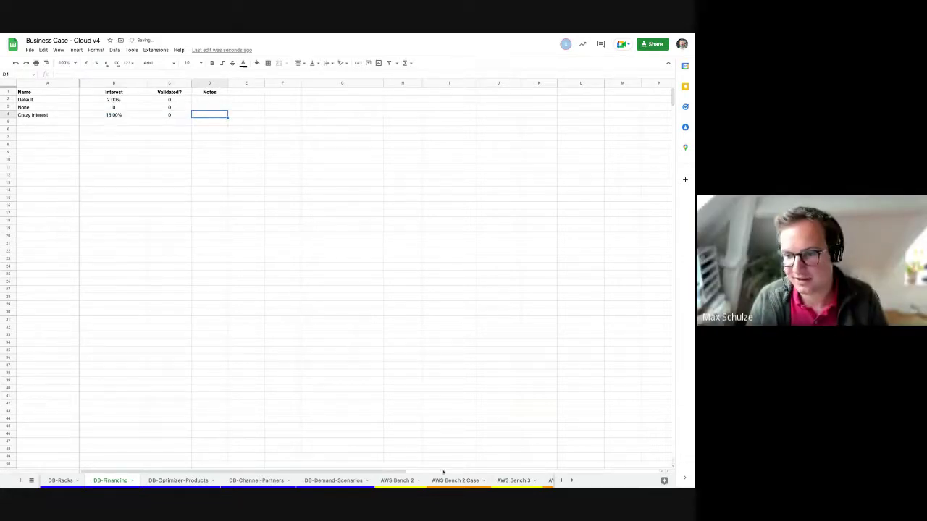
Return to the AWS Bench 2 Case sheet and set the Financing Scenario to Crazy Interest
{"action": "left_click", "coordinate": [572, 481]}
{"action": "left_click", "coordinate": [450, 480]}
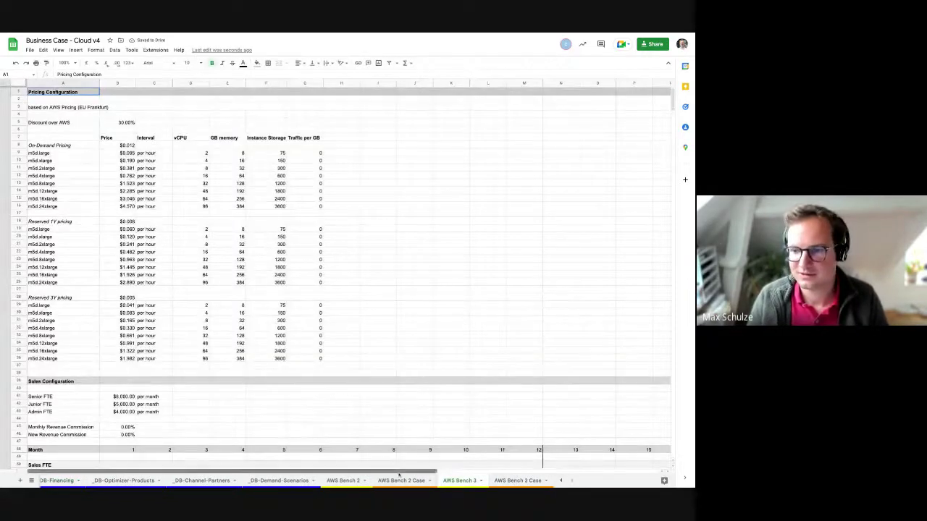
{"action": "left_click", "coordinate": [401, 480]}
{"action": "scroll", "coordinate": [205, 158], "scroll_direction": "up", "scroll_amount": 5}
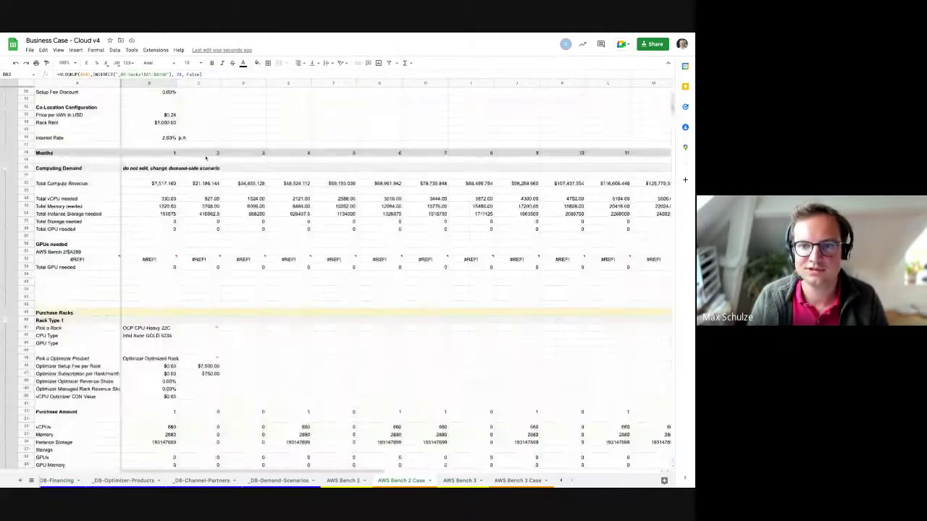
{"action": "scroll", "coordinate": [205, 158], "scroll_direction": "up", "scroll_amount": 3}
{"action": "left_click", "coordinate": [173, 122]}
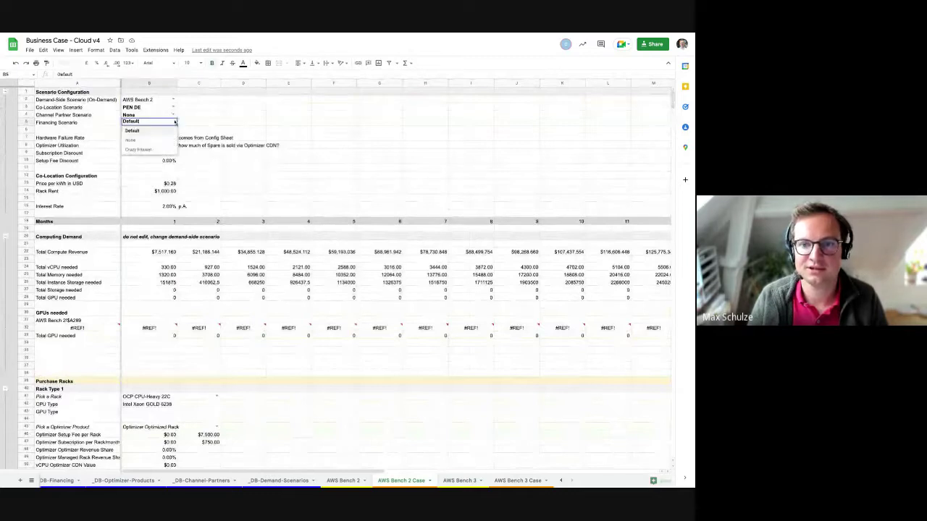
{"action": "left_click", "coordinate": [168, 150]}
Inspect the first month's Rack 1 Lease cost under COGS in the Rack Owner Business Case
{"action": "scroll", "coordinate": [198, 252], "scroll_direction": "down", "scroll_amount": 20}
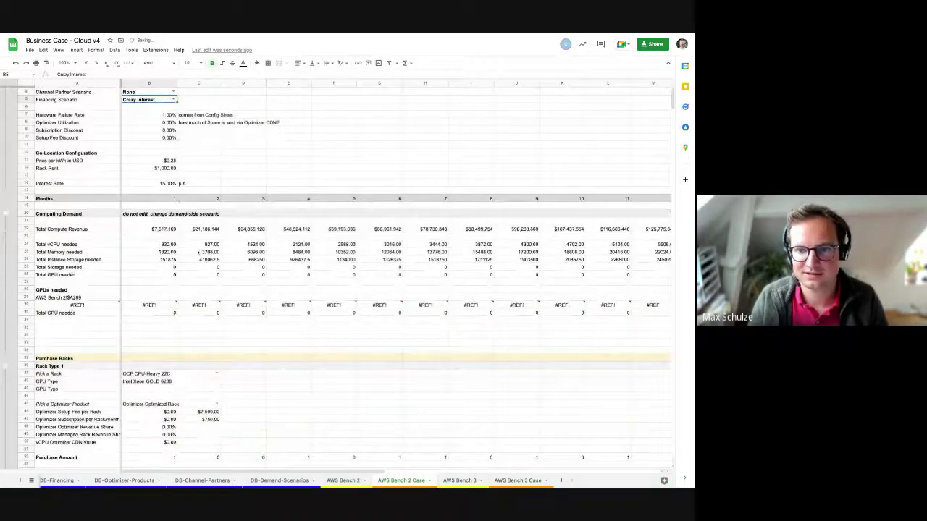
{"action": "scroll", "coordinate": [198, 252], "scroll_direction": "down", "scroll_amount": 3}
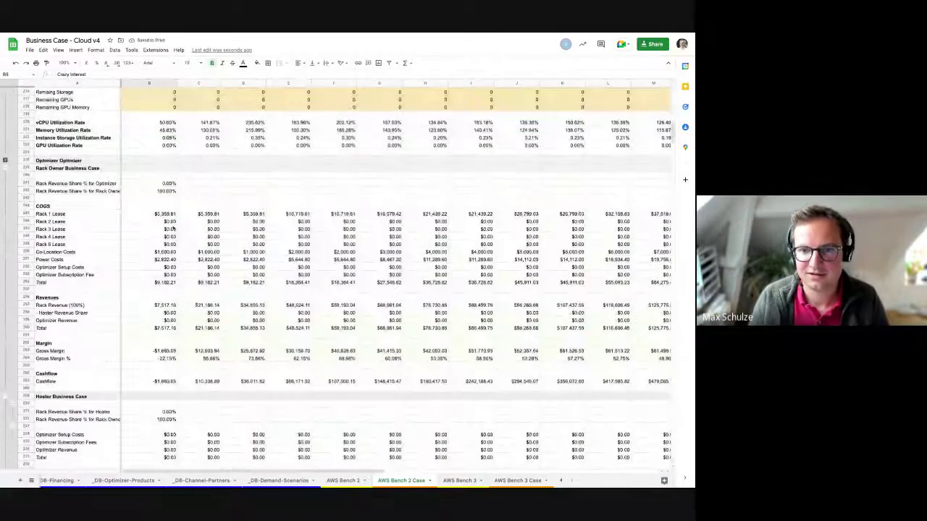
{"action": "left_click", "coordinate": [166, 214]}
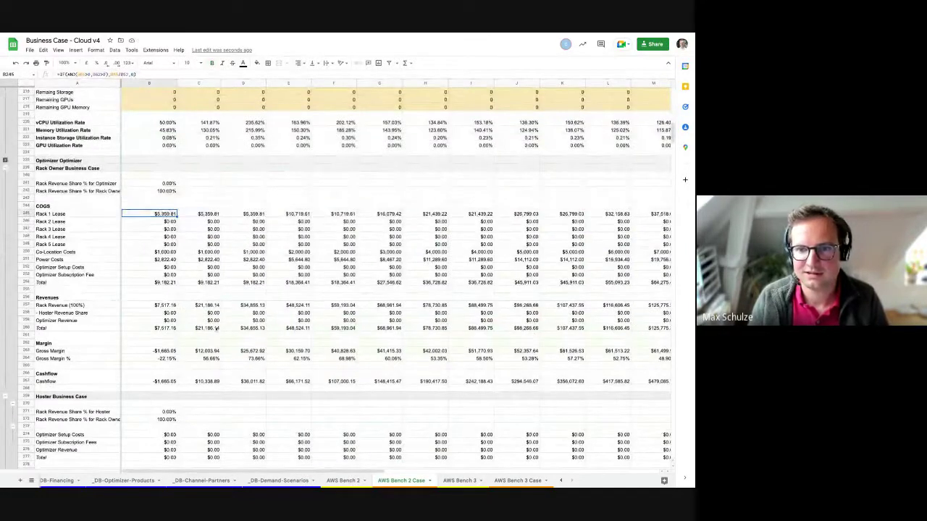
Examine the Gross Margin row month by month from the first month out to column Q, and back to the middle months
{"action": "left_click", "coordinate": [164, 352]}
{"action": "key", "text": "Right"}
{"action": "key", "text": "Right"}
{"action": "key", "text": "Right"}
{"action": "key", "text": "Right"}
{"action": "key", "text": "Right"}
{"action": "key", "text": "Right"}
{"action": "key", "text": "Right"}
{"action": "key", "text": "Right"}
{"action": "key", "text": "Right"}
{"action": "key", "text": "Right"}
{"action": "key", "text": "Right"}
{"action": "key", "text": "Right"}
{"action": "key", "text": "Right"}
{"action": "key", "text": "Right"}
{"action": "key", "text": "Right"}
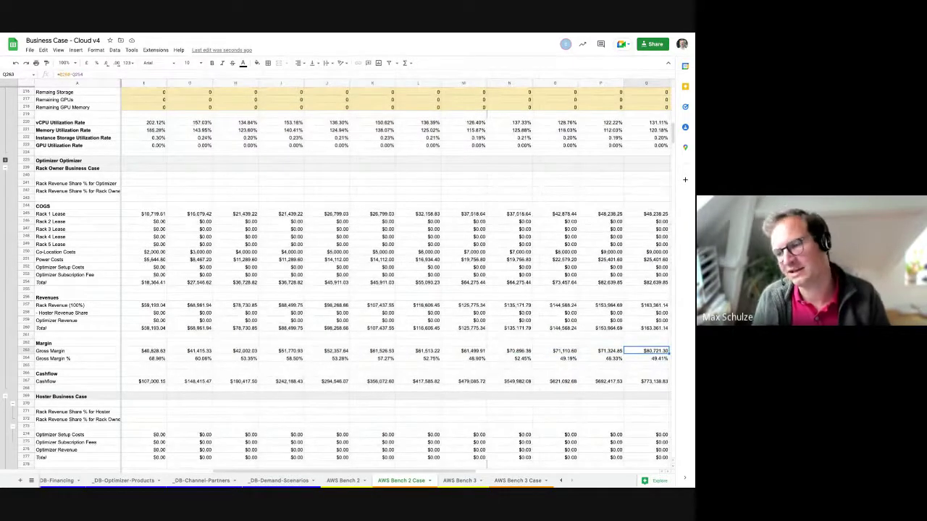
{"action": "key", "text": "Down"}
{"action": "key", "text": "Left"}
{"action": "key", "text": "Left"}
{"action": "key", "text": "Left"}
{"action": "key", "text": "Left"}
{"action": "key", "text": "Left"}
{"action": "key", "text": "Left"}
{"action": "key", "text": "Left"}
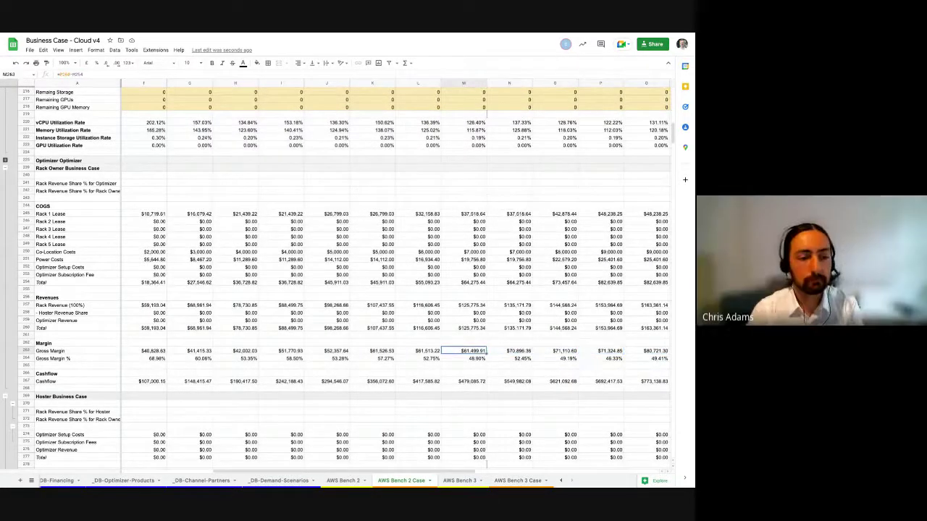
Follow the Gross Margin % row through the months to its overall average in Z264
{"action": "key", "text": "Left"}
{"action": "key", "text": "Left"}
{"action": "key", "text": "Left"}
{"action": "key", "text": "Left"}
{"action": "key", "text": "Left"}
{"action": "key", "text": "Right"}
{"action": "key", "text": "Right"}
{"action": "key", "text": "Right"}
{"action": "key", "text": "Right"}
{"action": "key", "text": "Right"}
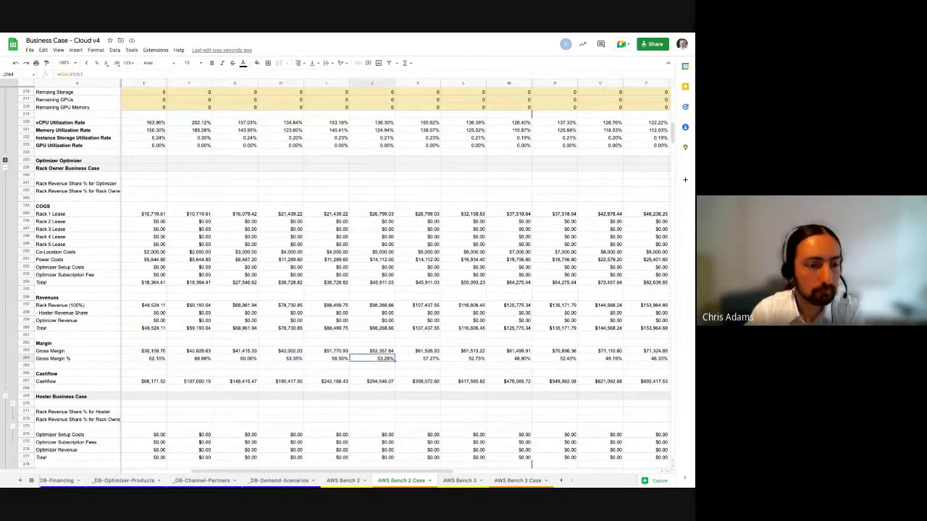
{"action": "key", "text": "Right"}
{"action": "key", "text": "Right"}
{"action": "key", "text": "Right"}
{"action": "key", "text": "Right"}
{"action": "key", "text": "Right"}
{"action": "key", "text": "Right"}
{"action": "key", "text": "Right"}
{"action": "key", "text": "Right"}
{"action": "key", "text": "Right"}
{"action": "key", "text": "Right"}
{"action": "key", "text": "Right"}
{"action": "key", "text": "Right"}
{"action": "key", "text": "Right"}
{"action": "key", "text": "Right"}
{"action": "key", "text": "Right"}
{"action": "key", "text": "Right"}
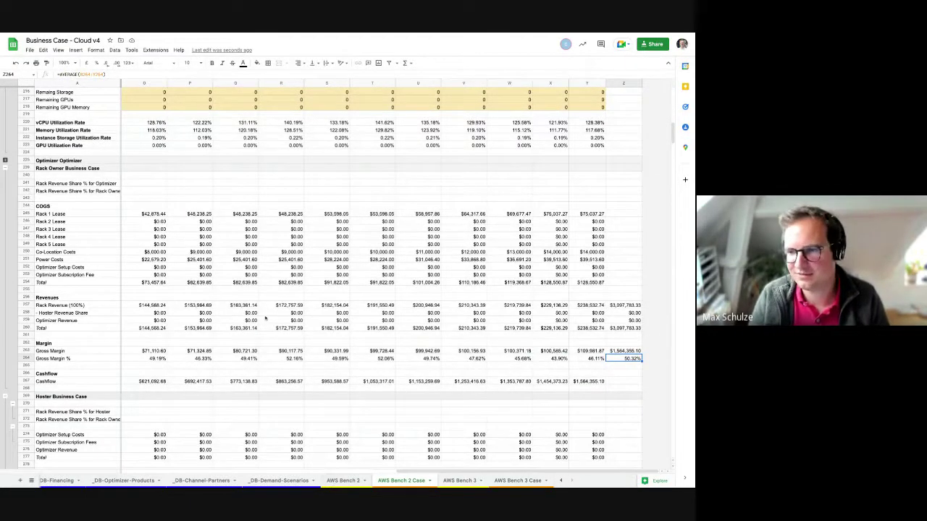
Trace the Gross Margin % row back from the average to the month in column H
{"action": "key", "text": "Left"}
{"action": "key", "text": "Left"}
{"action": "key", "text": "Left"}
{"action": "key", "text": "Left"}
{"action": "key", "text": "Left"}
{"action": "key", "text": "Left"}
{"action": "key", "text": "Left"}
{"action": "key", "text": "Left"}
{"action": "key", "text": "Left"}
{"action": "key", "text": "Left"}
{"action": "key", "text": "Left"}
{"action": "key", "text": "Left"}
{"action": "key", "text": "Left"}
{"action": "key", "text": "Left"}
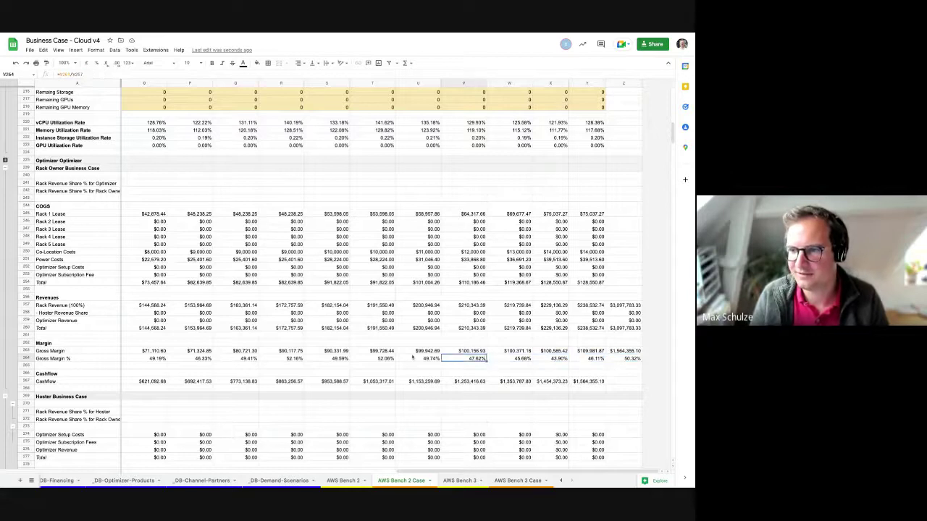
{"action": "key", "text": "Left"}
{"action": "key", "text": "Left"}
{"action": "key", "text": "Left"}
{"action": "key", "text": "Left"}
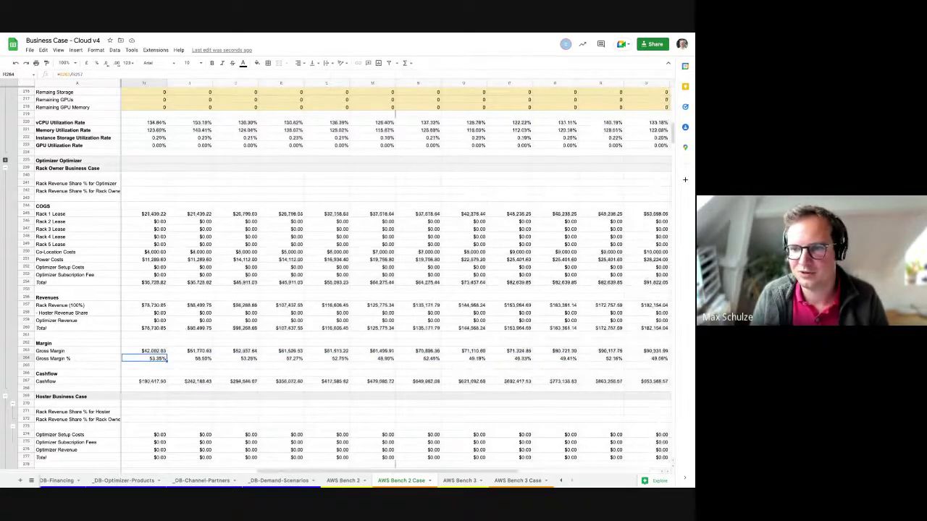
Go back to Rack Type 1 under Purchase Racks and select the Purchase Price cells H63:Y63 to sum them
{"action": "key", "text": "Up"}
{"action": "scroll", "coordinate": [528, 290], "scroll_direction": "up", "scroll_amount": 6}
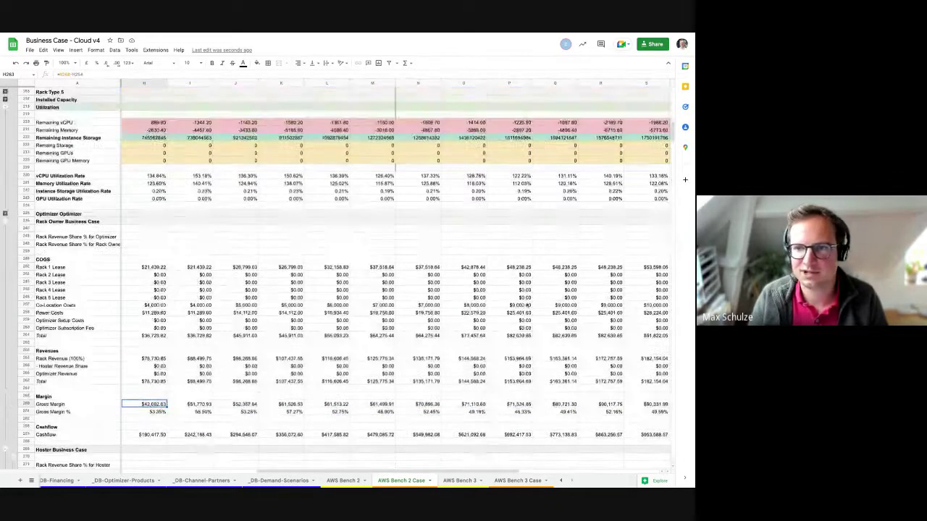
{"action": "scroll", "coordinate": [527, 290], "scroll_direction": "up", "scroll_amount": 2}
{"action": "scroll", "coordinate": [527, 305], "scroll_direction": "up", "scroll_amount": 2}
{"action": "left_click", "coordinate": [218, 373]}
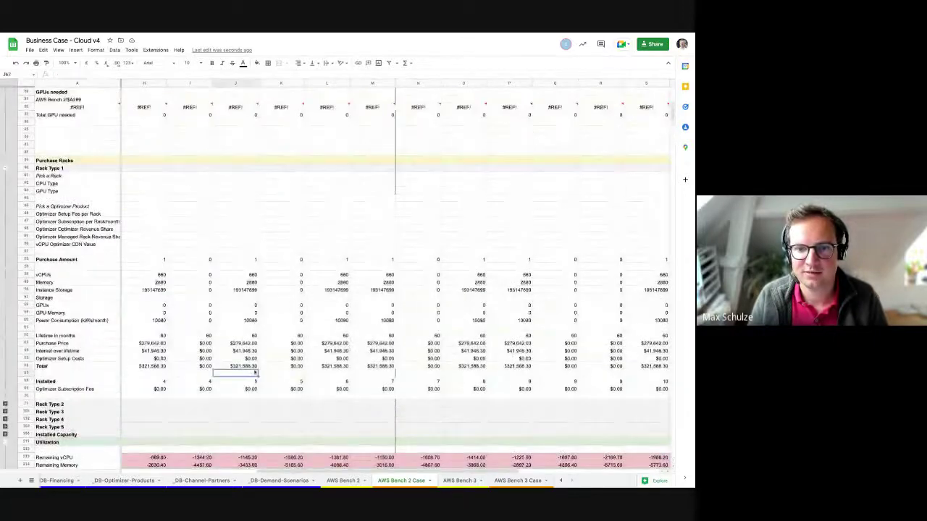
{"action": "key", "text": "Left"}
{"action": "key", "text": "Left"}
{"action": "key", "text": "Up"}
{"action": "key", "text": "Up"}
{"action": "key", "text": "Up"}
{"action": "key", "text": "Up"}
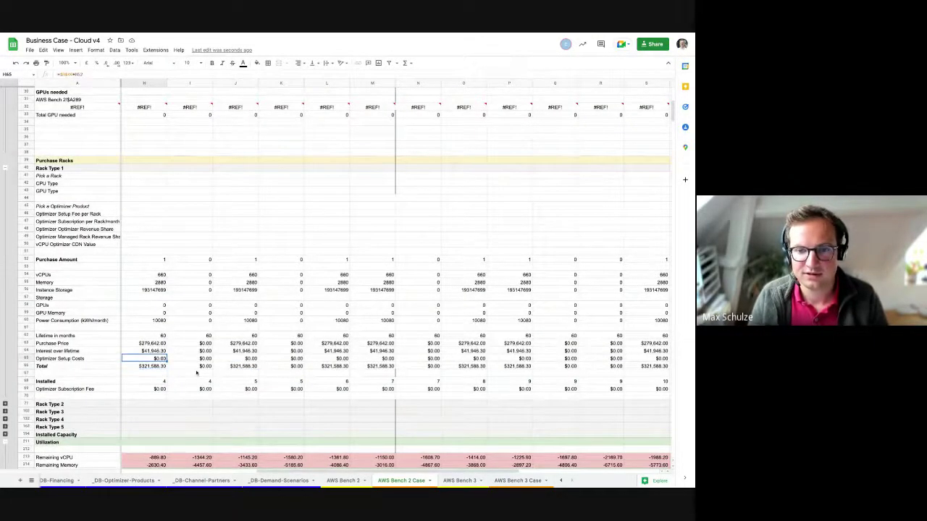
{"action": "key", "text": "shift+Right"}
{"action": "key", "text": "shift+Right"}
{"action": "key", "text": "shift+Right"}
{"action": "key", "text": "shift+Right"}
{"action": "key", "text": "shift+Right"}
{"action": "key", "text": "shift+Right"}
{"action": "key", "text": "shift+Right"}
{"action": "key", "text": "shift+Right"}
{"action": "key", "text": "shift+Right"}
{"action": "key", "text": "shift+Right"}
{"action": "key", "text": "shift+Right"}
{"action": "key", "text": "shift+Right"}
{"action": "key", "text": "shift+Right"}
{"action": "key", "text": "shift+Right"}
{"action": "key", "text": "shift+Right"}
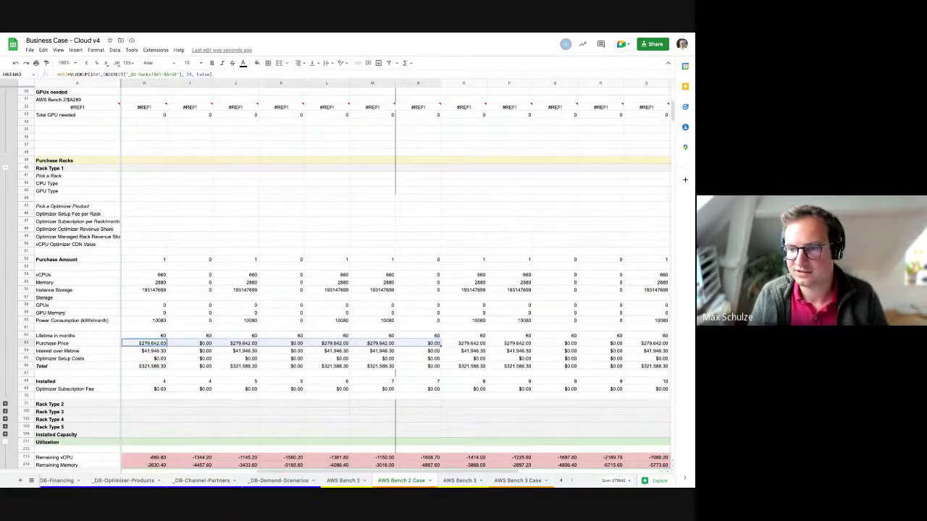
{"action": "key", "text": "shift+Right"}
{"action": "key", "text": "shift+Right"}
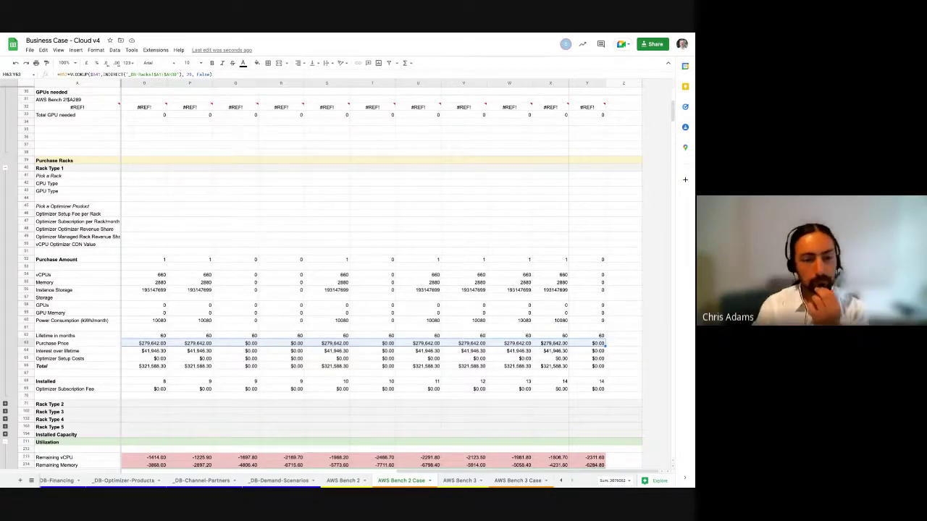
Go down column A from Purchase Price through Utilization to the Rack Owner Business Case and examine its COGS, Revenues and Margin rows
{"action": "key", "text": "Home"}
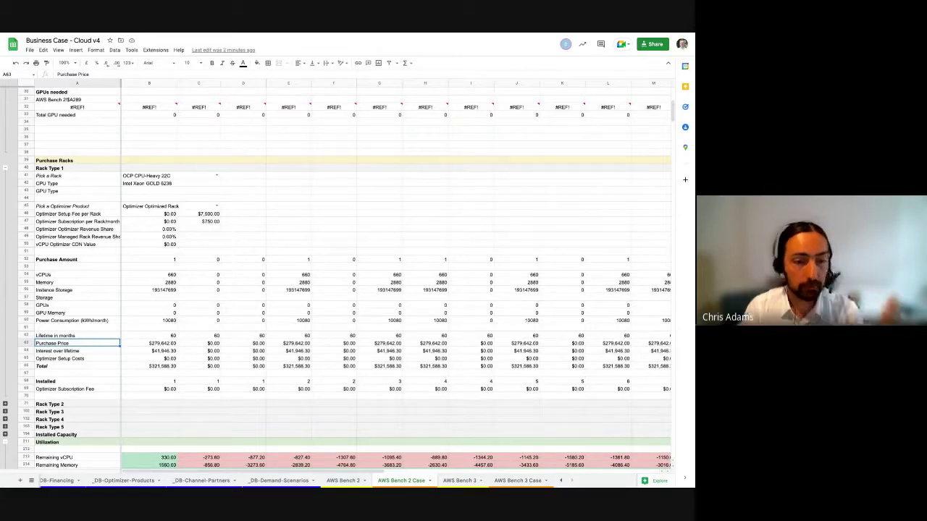
{"action": "key", "text": "Down"}
{"action": "key", "text": "Down"}
{"action": "key", "text": "Down"}
{"action": "key", "text": "Down"}
{"action": "key", "text": "Down"}
{"action": "key", "text": "Down"}
{"action": "key", "text": "Down"}
{"action": "key", "text": "Down"}
{"action": "key", "text": "Down"}
{"action": "key", "text": "Down"}
{"action": "key", "text": "Down"}
{"action": "key", "text": "Down"}
{"action": "key", "text": "Down"}
{"action": "key", "text": "Down"}
{"action": "key", "text": "Down"}
{"action": "key", "text": "Down"}
{"action": "key", "text": "Down"}
{"action": "key", "text": "Down"}
{"action": "key", "text": "Down"}
{"action": "key", "text": "Down"}
{"action": "key", "text": "Down"}
{"action": "key", "text": "Down"}
{"action": "key", "text": "Down"}
{"action": "key", "text": "Down"}
{"action": "key", "text": "Down"}
{"action": "key", "text": "Down"}
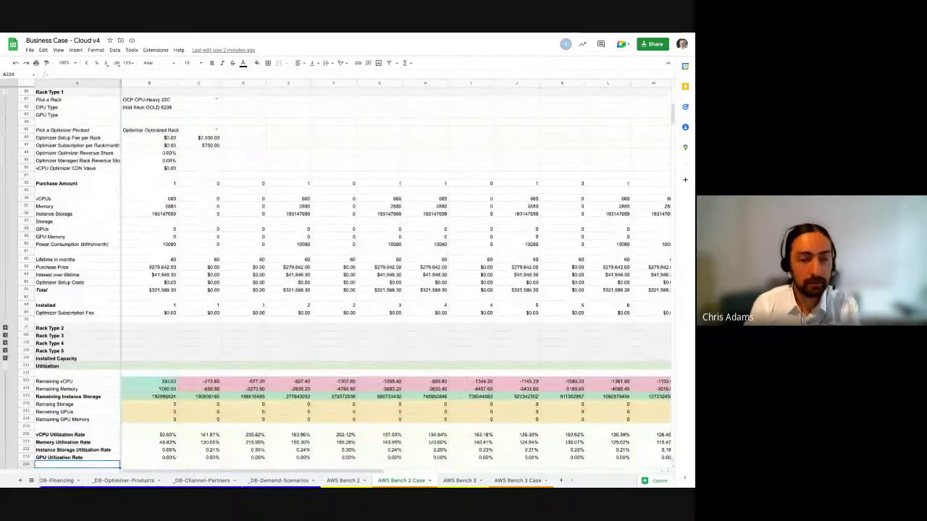
{"action": "key", "text": "Down"}
{"action": "key", "text": "Down"}
{"action": "key", "text": "Down"}
{"action": "key", "text": "Down"}
{"action": "key", "text": "Down"}
{"action": "key", "text": "Down"}
{"action": "key", "text": "Down"}
{"action": "key", "text": "Down"}
{"action": "key", "text": "Down"}
{"action": "key", "text": "Down"}
{"action": "key", "text": "Down"}
{"action": "key", "text": "Down"}
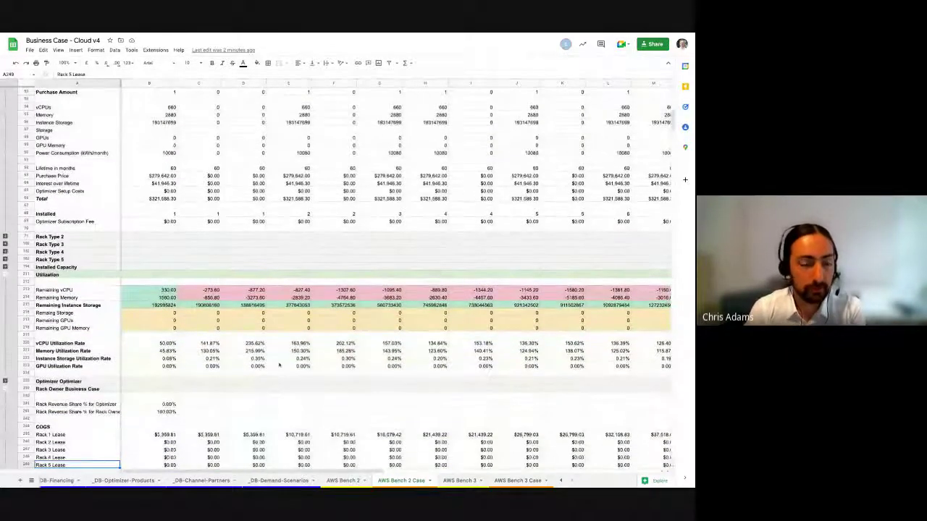
{"action": "scroll", "coordinate": [279, 366], "scroll_direction": "down", "scroll_amount": 5}
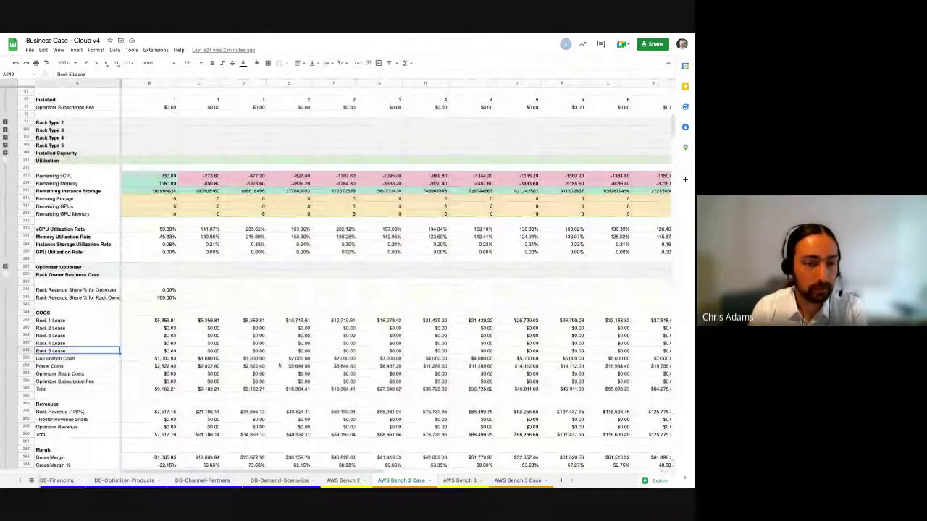
{"action": "scroll", "coordinate": [279, 365], "scroll_direction": "down", "scroll_amount": 1}
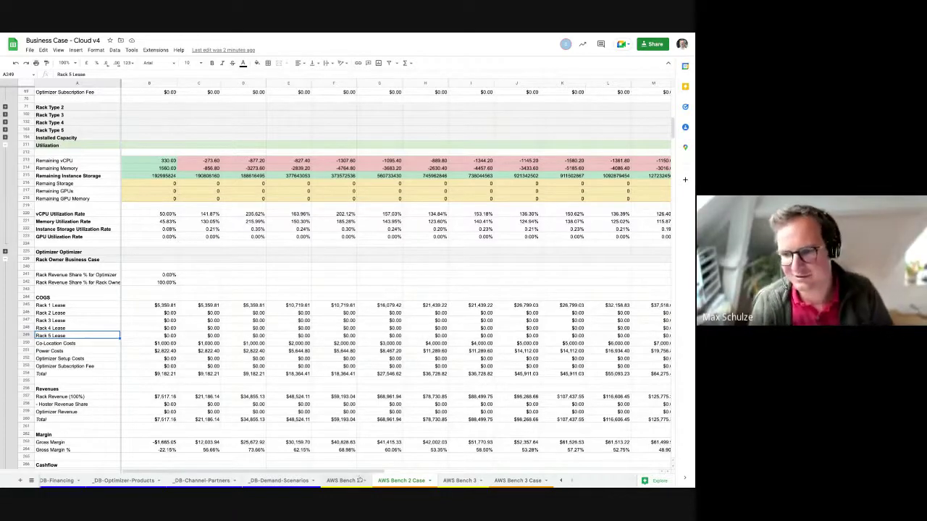
Check the Pricing Configuration at the start of the AWS Bench 2 sheet and return to AWS Bench 2 Case
{"action": "left_click", "coordinate": [349, 483]}
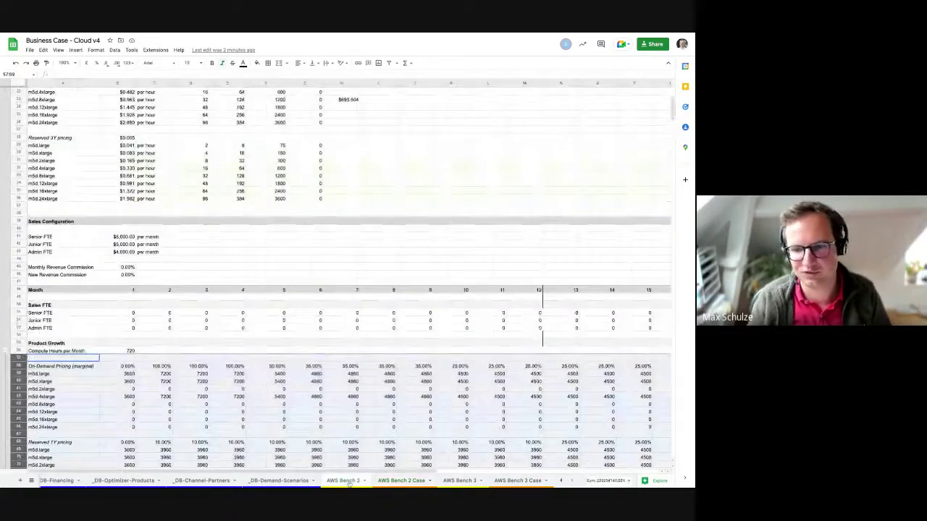
{"action": "scroll", "coordinate": [330, 275], "scroll_direction": "up", "scroll_amount": 5}
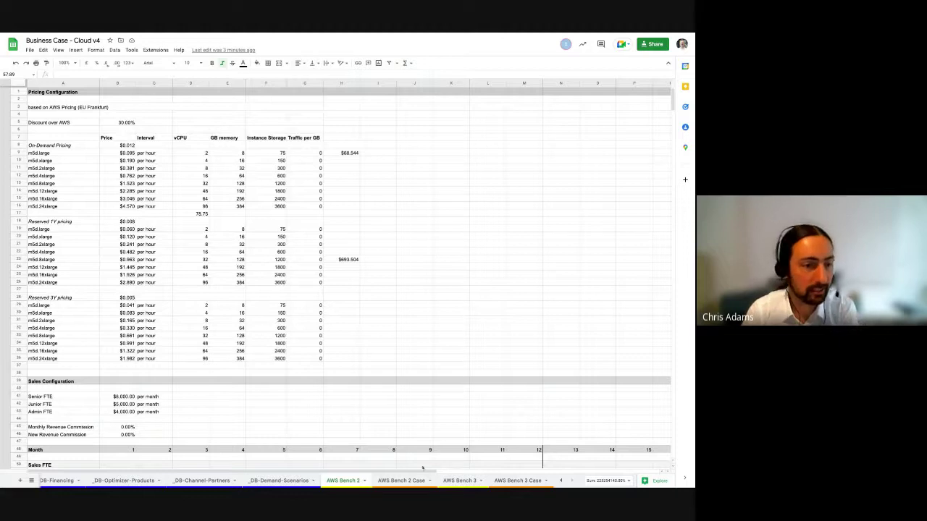
{"action": "left_click", "coordinate": [401, 481]}
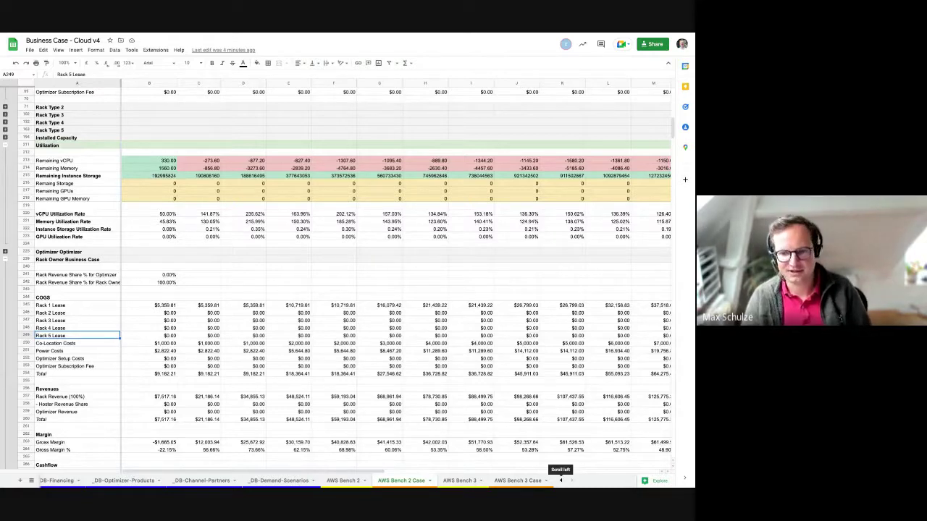
Show the rack specifications in the _DB-Racks sheet and move the selection out of the table to empty cell V23
{"action": "left_click", "coordinate": [563, 482]}
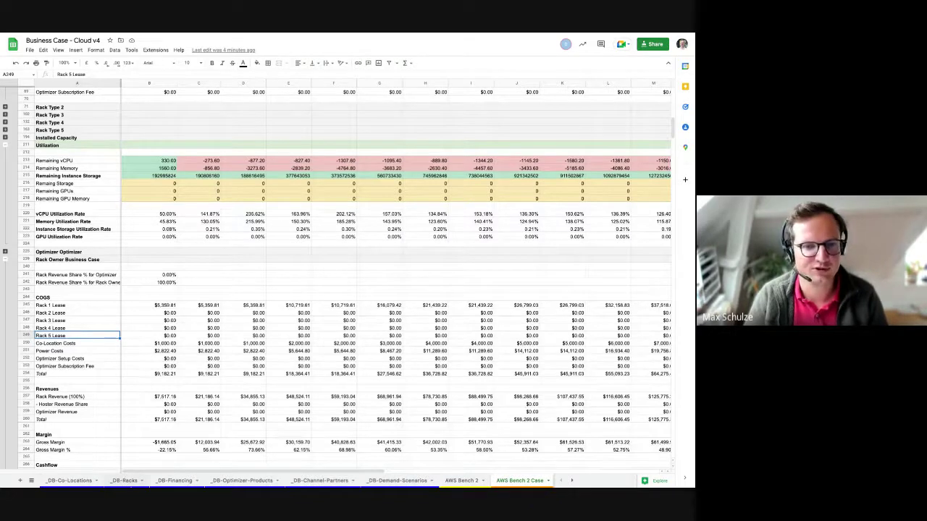
{"action": "left_click", "coordinate": [129, 483]}
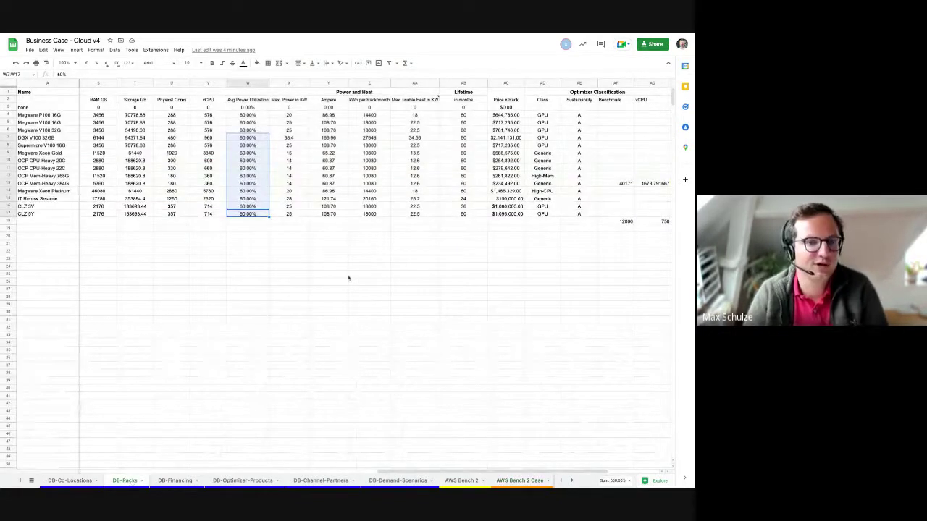
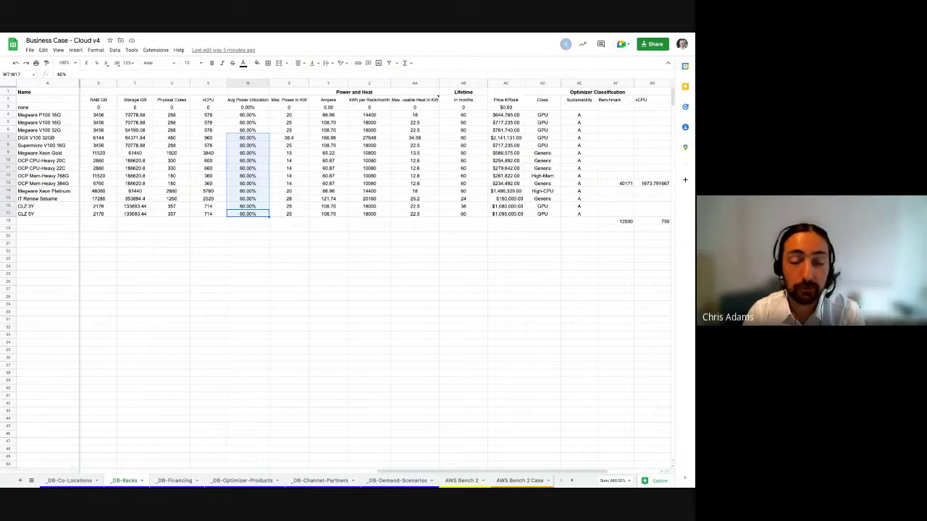
{"action": "key", "text": "Down"}
{"action": "key", "text": "Down"}
{"action": "key", "text": "Down"}
{"action": "key", "text": "Down"}
{"action": "key", "text": "Down"}
{"action": "key", "text": "Down"}
{"action": "key", "text": "Left"}
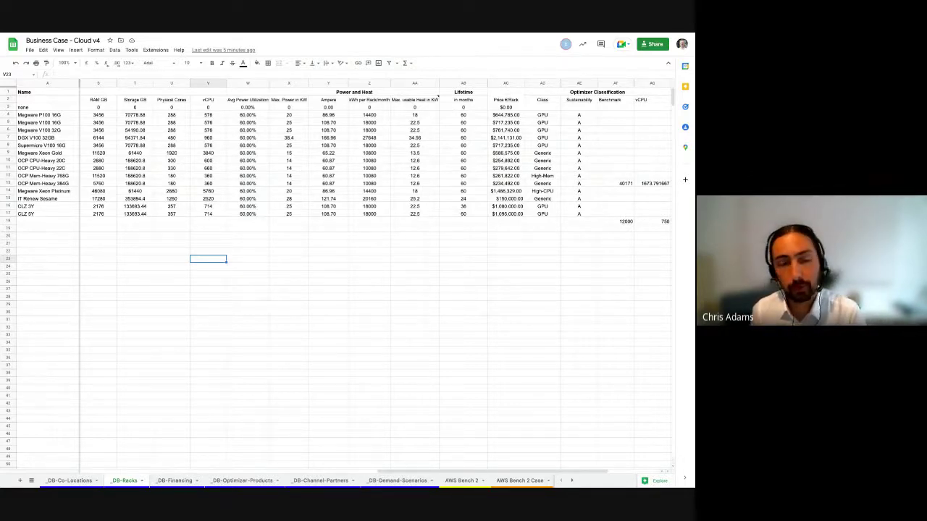
Add a new sheet named Notes as the first sheet of the workbook
{"action": "left_click", "coordinate": [20, 480]}
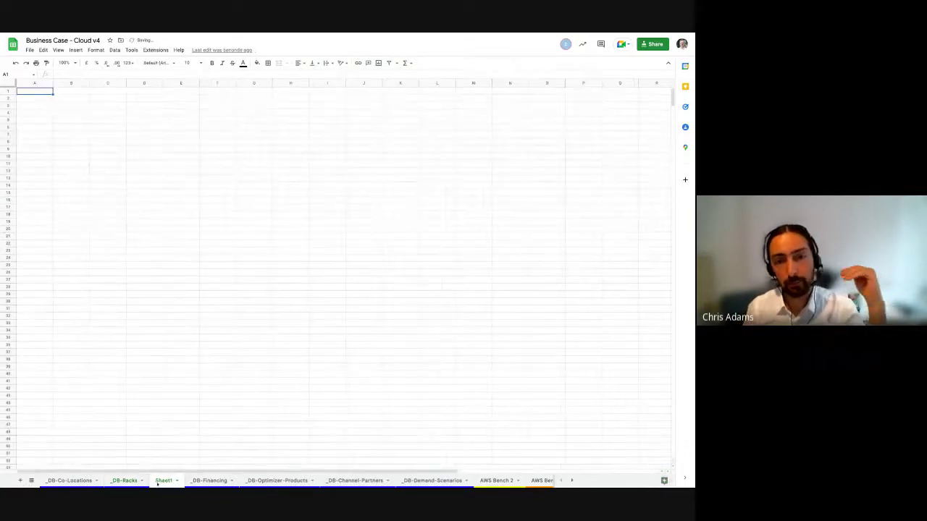
{"action": "double_click", "coordinate": [56, 481]}
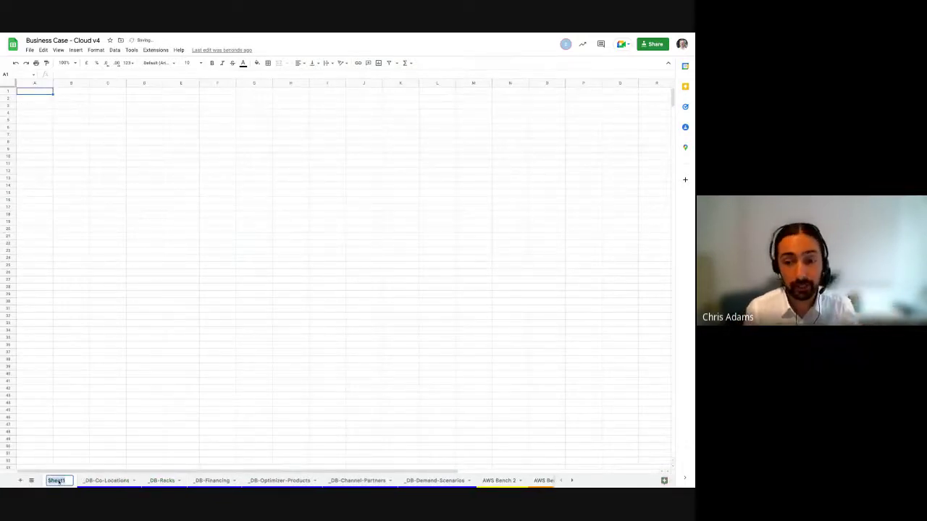
{"action": "type", "text": "Notes"}
{"action": "key", "text": "Return"}
Enter the note "Add services layer" in cell A3 of the Notes sheet
{"action": "left_click", "coordinate": [41, 178]}
{"action": "left_click", "coordinate": [32, 106]}
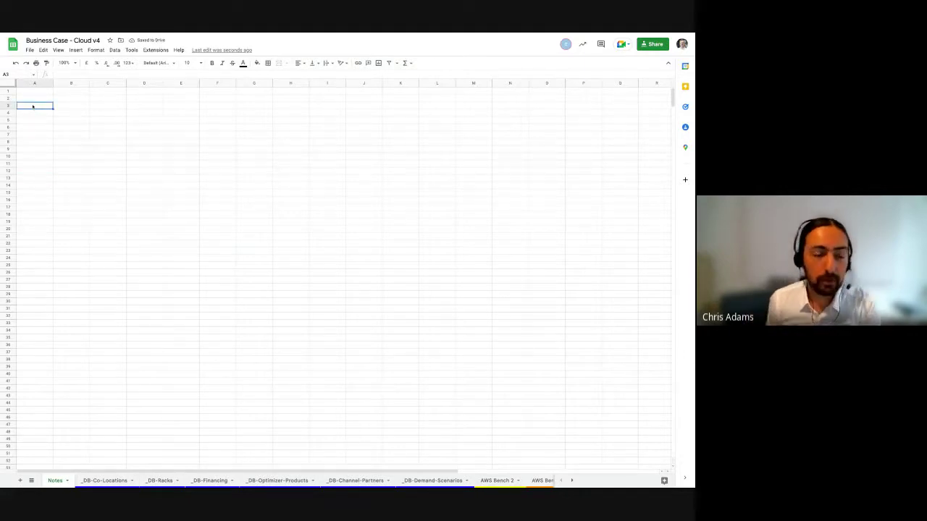
{"action": "type", "text": "Add"}
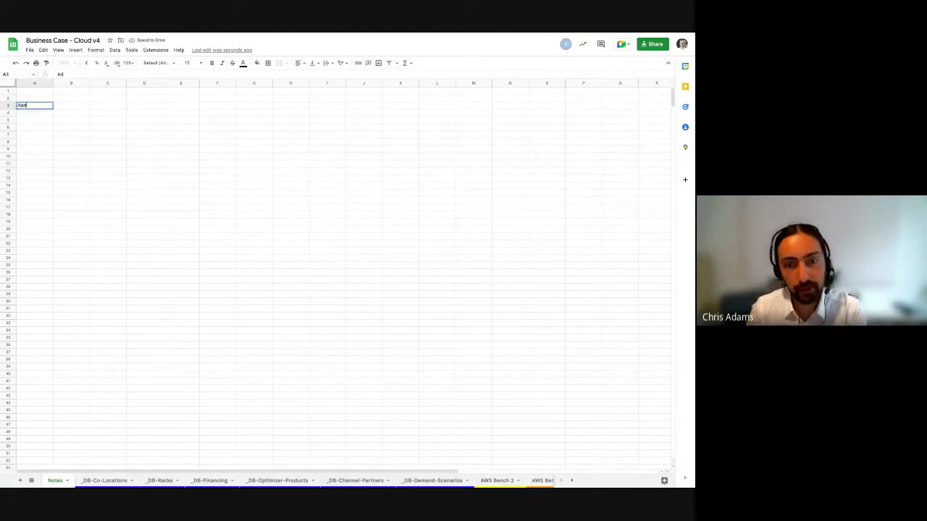
{"action": "type", "text": " servic"}
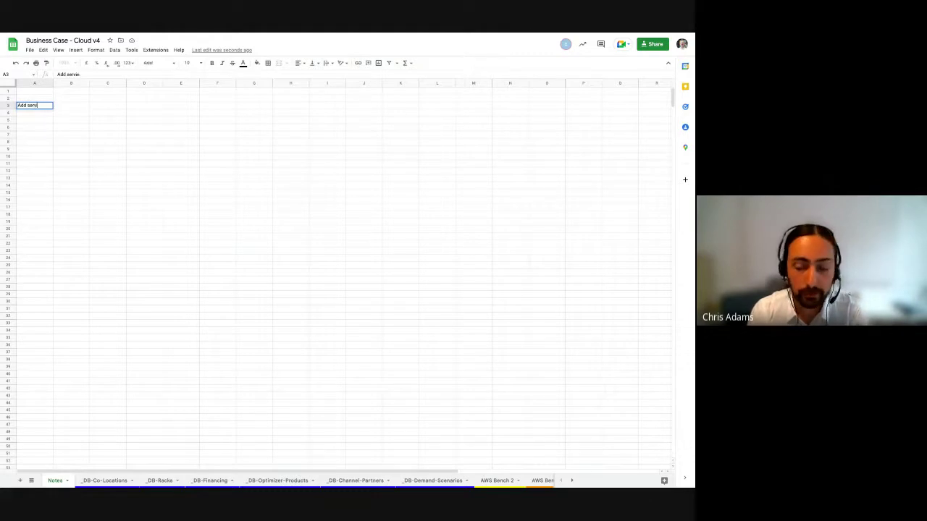
{"action": "type", "text": "es layer"}
{"action": "key", "text": "Return"}
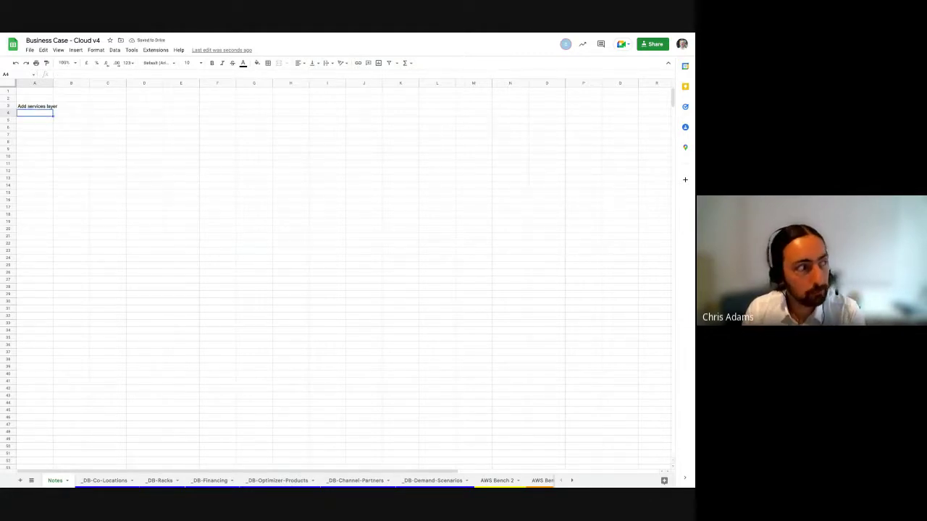
Enter "Maybe simulate the whole cloud infrastructure (with data centers)" as the second note in cell A4
{"action": "type", "text": "Maybe"}
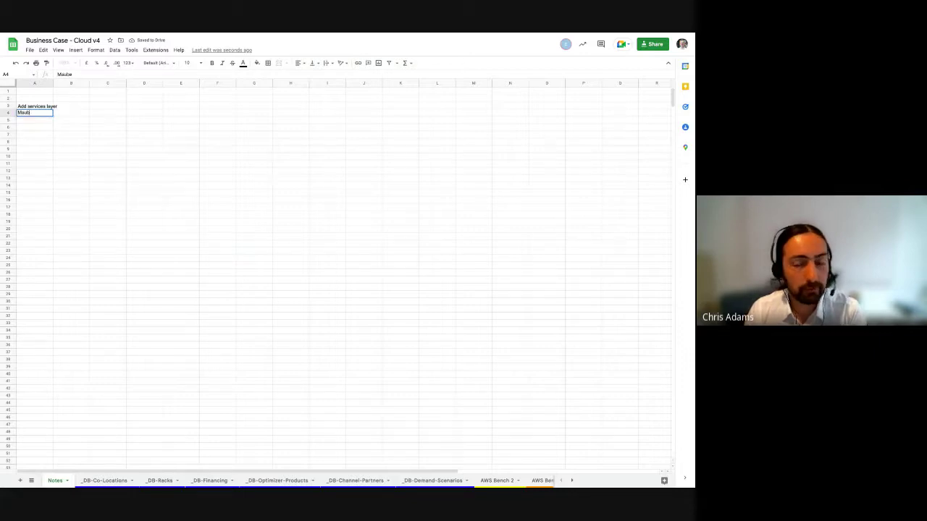
{"action": "type", "text": " simulate the"}
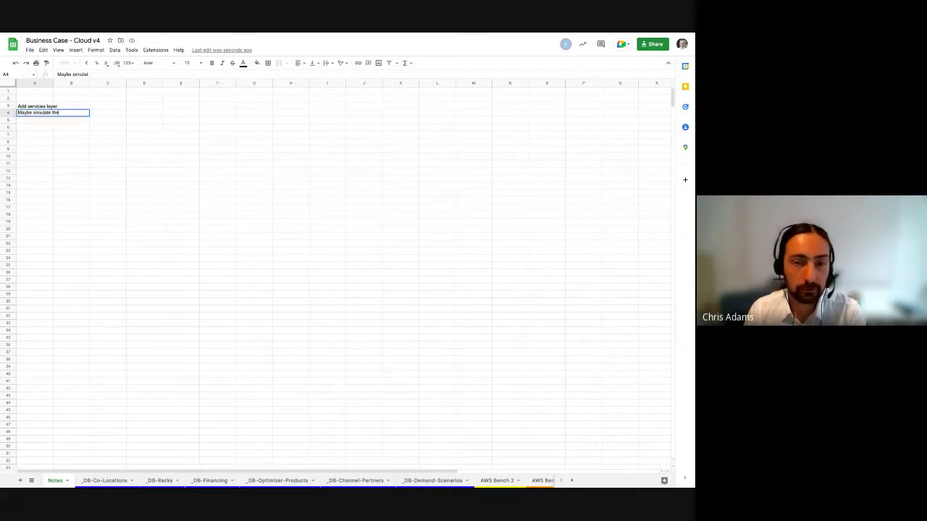
{"action": "type", "text": " whole cloud"}
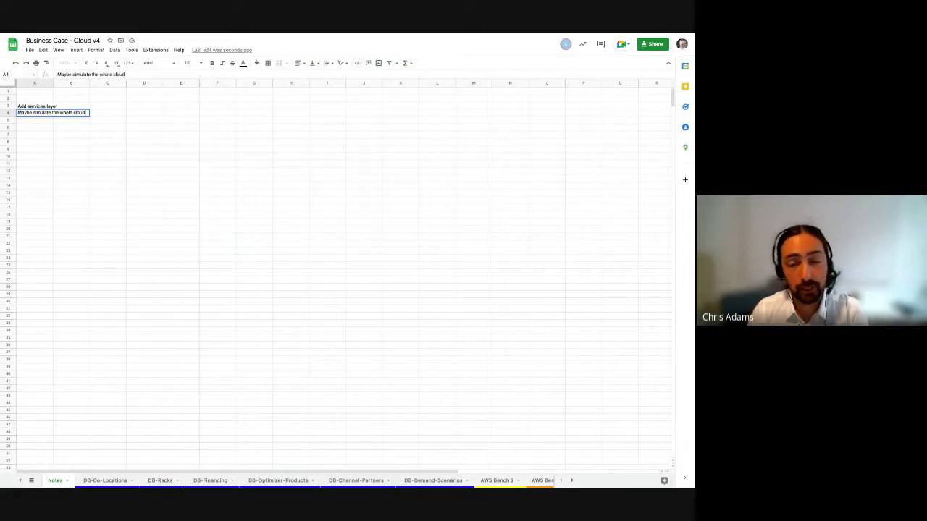
{"action": "type", "text": " infr"}
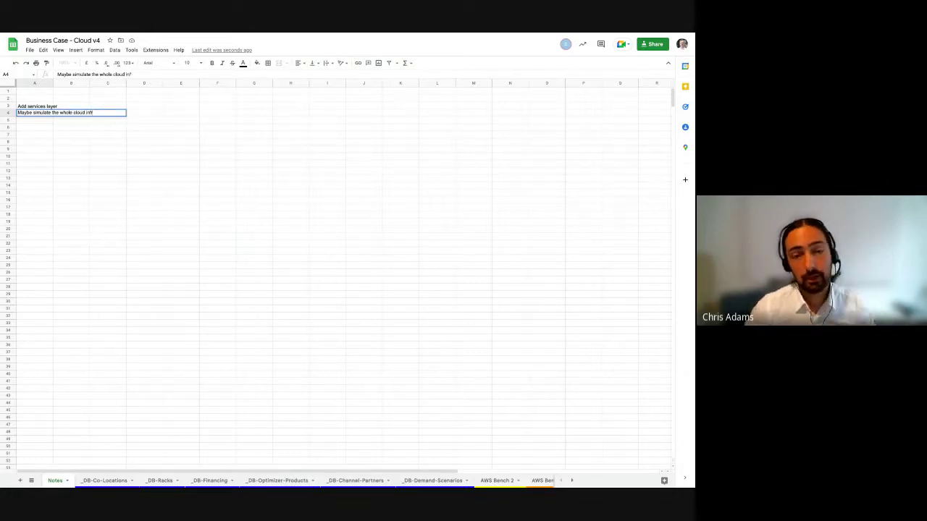
{"action": "type", "text": "astructure"}
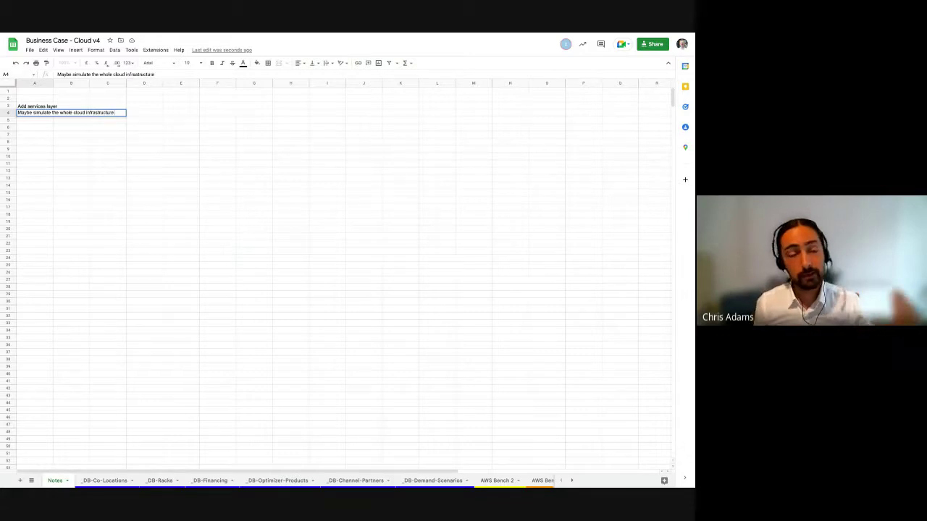
{"action": "type", "text": " (with data centers)"}
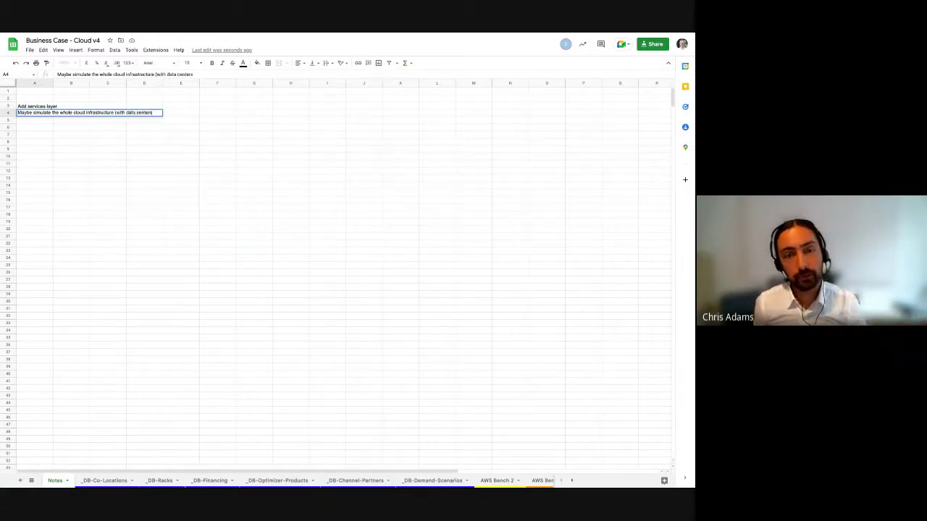
{"action": "type", "text": "."}
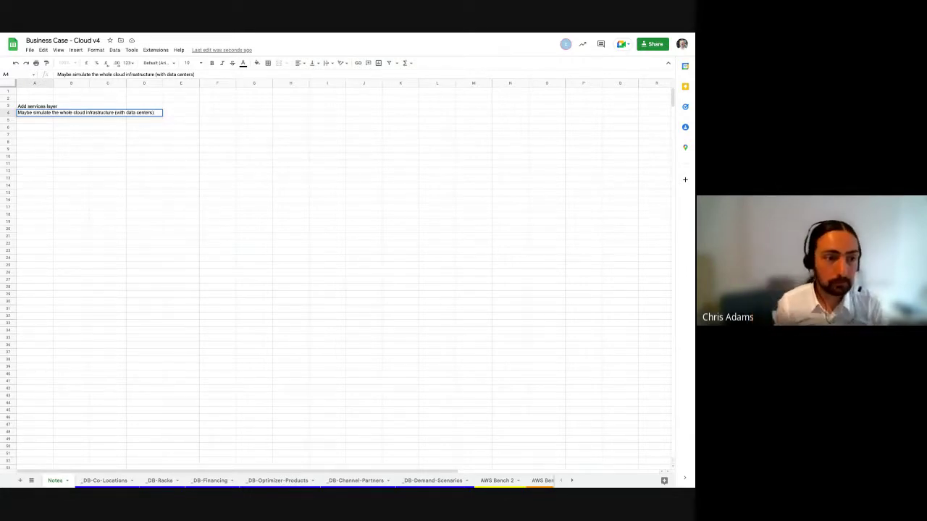
{"action": "key", "text": "BackSpace"}
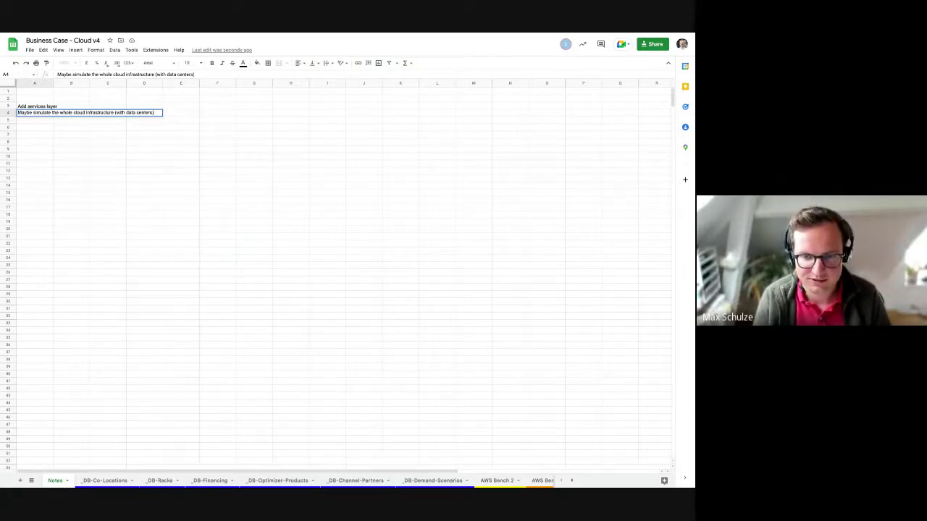
{"action": "key", "text": "Return"}
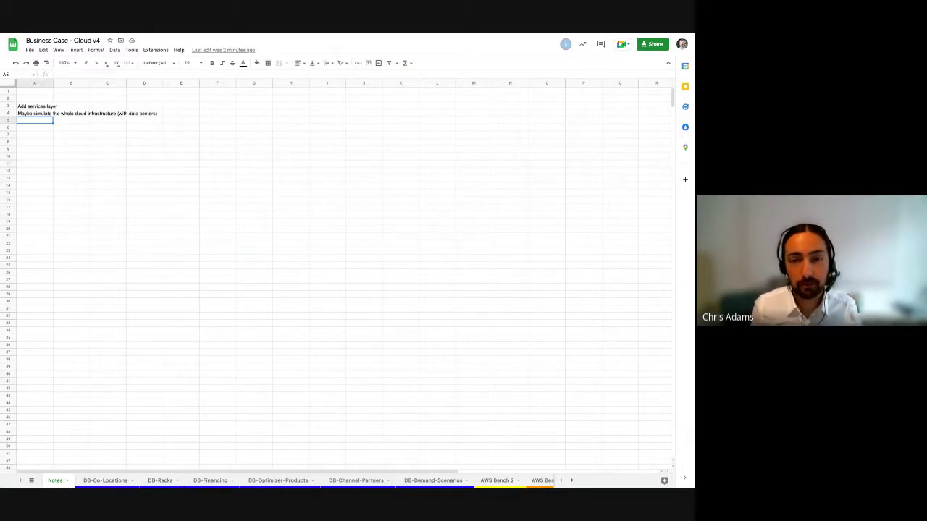
Enter "Map the environmental impact per resource" as the third note in cell A5
{"action": "type", "text": "Map"}
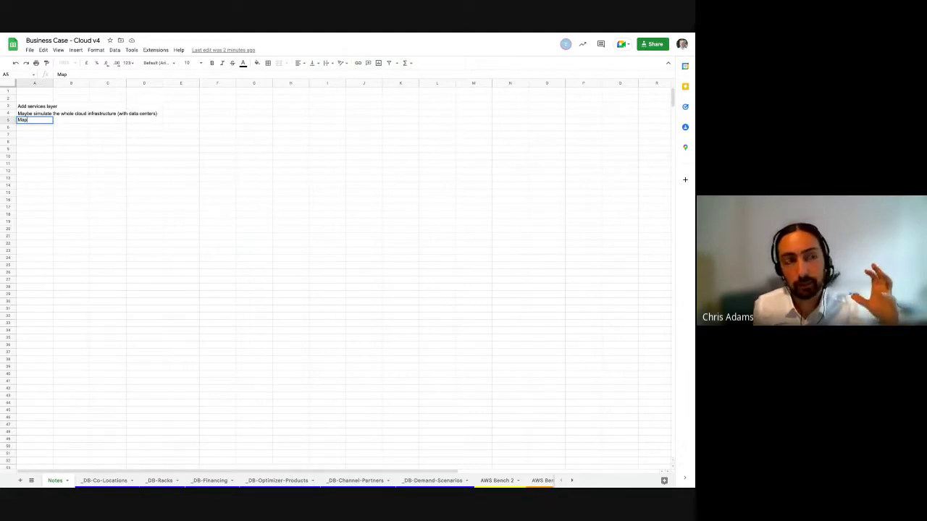
{"action": "type", "text": "the ene"}
{"action": "type", "text": "iron"}
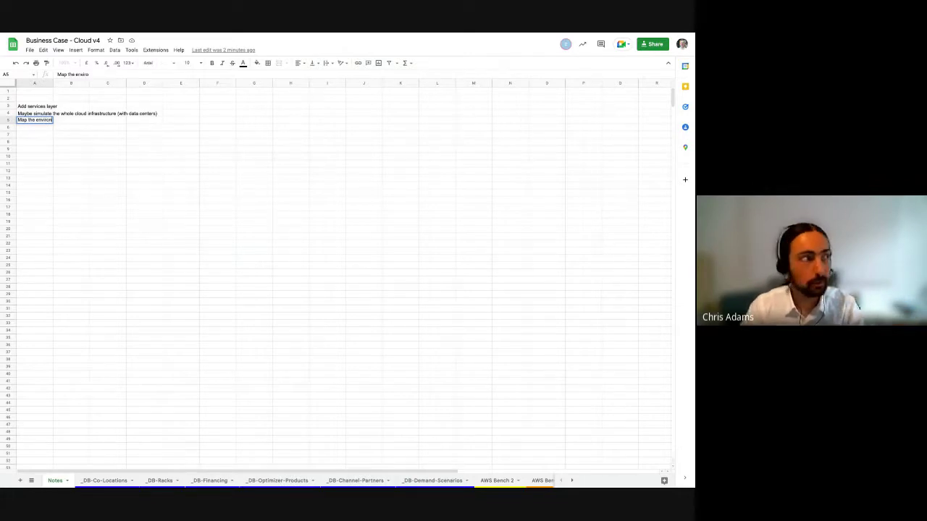
{"action": "type", "text": "menta"}
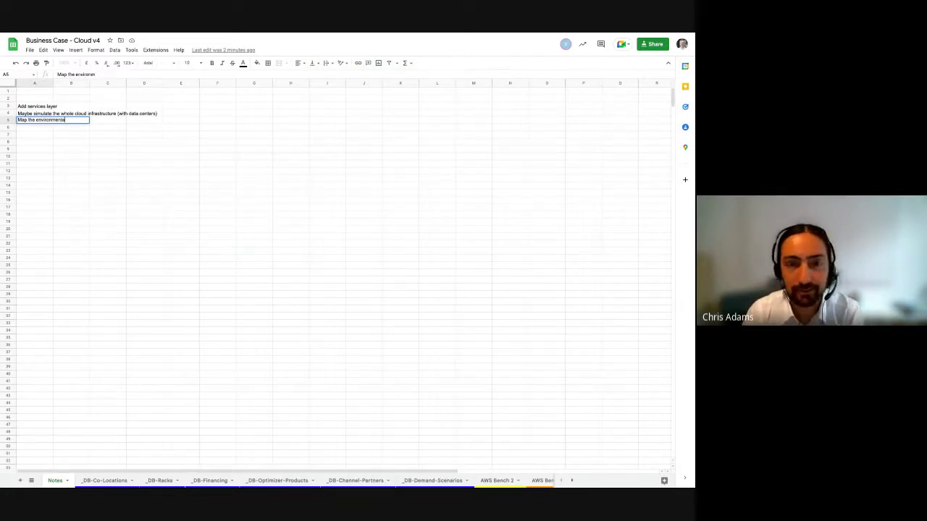
{"action": "type", "text": "l impact per resource"}
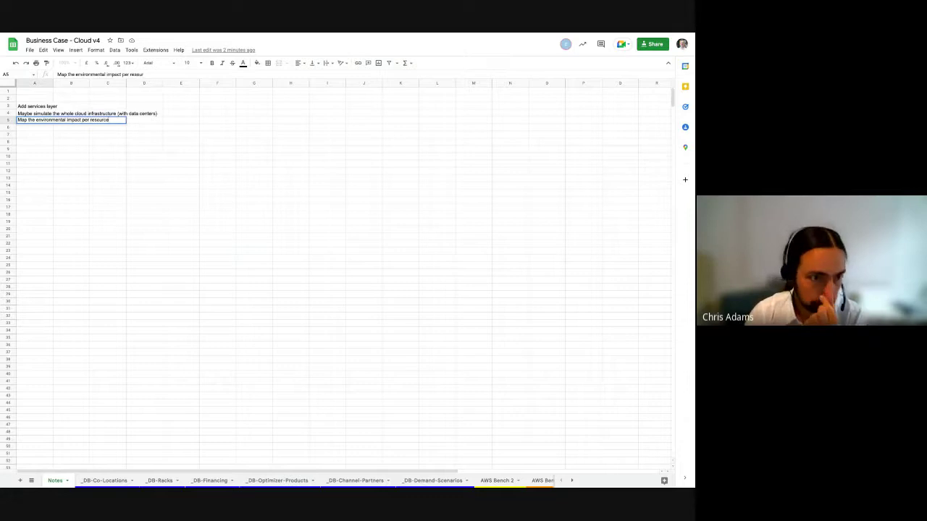
{"action": "key", "text": "Return"}
Enter "Forecast & make simulations on efficiency gains on chips, hardware, software" as the next note in cell A6
{"action": "type", "text": "Forecast"}
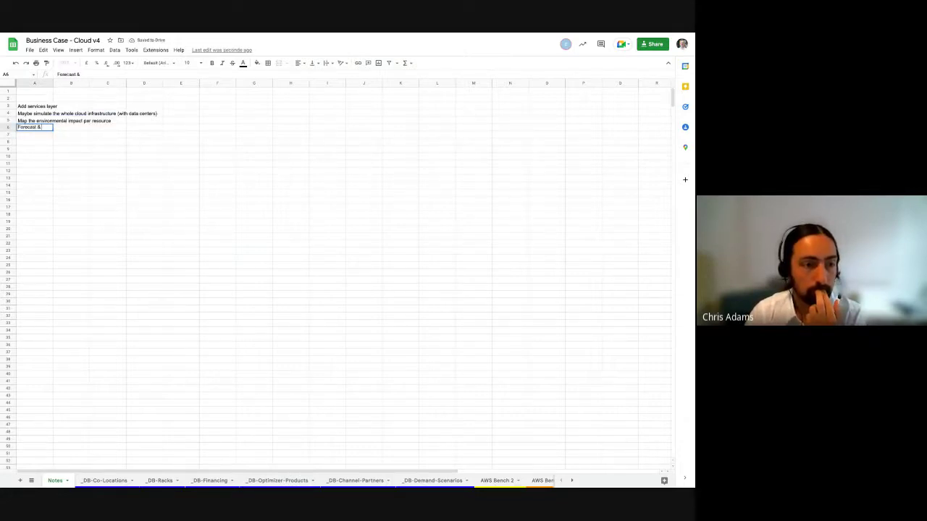
{"action": "type", "text": " & make simulations on"}
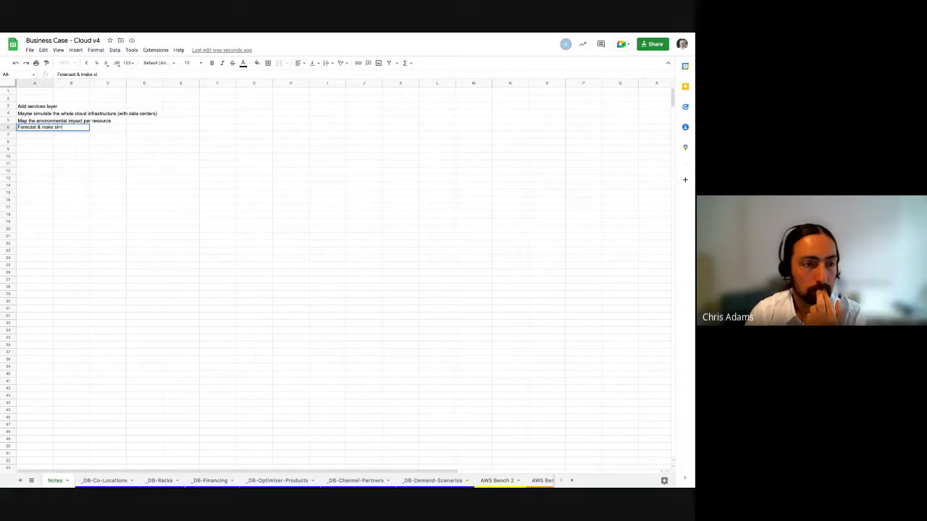
{"action": "type", "text": "iciency gains"}
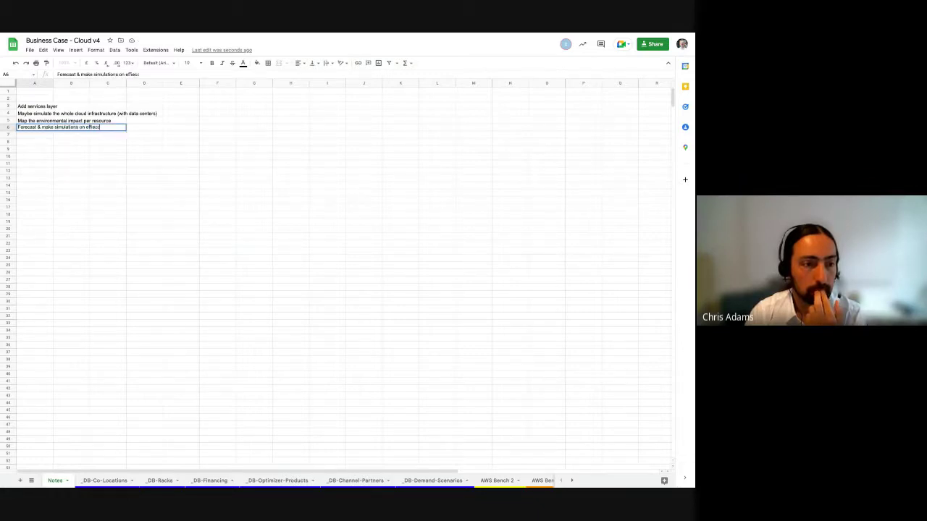
{"action": "type", "text": " on ch"}
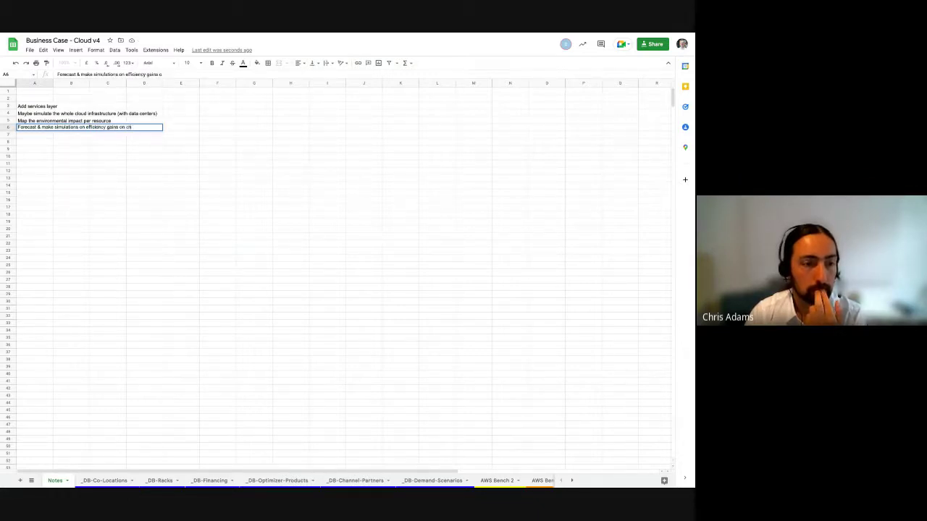
{"action": "type", "text": "ips hard"}
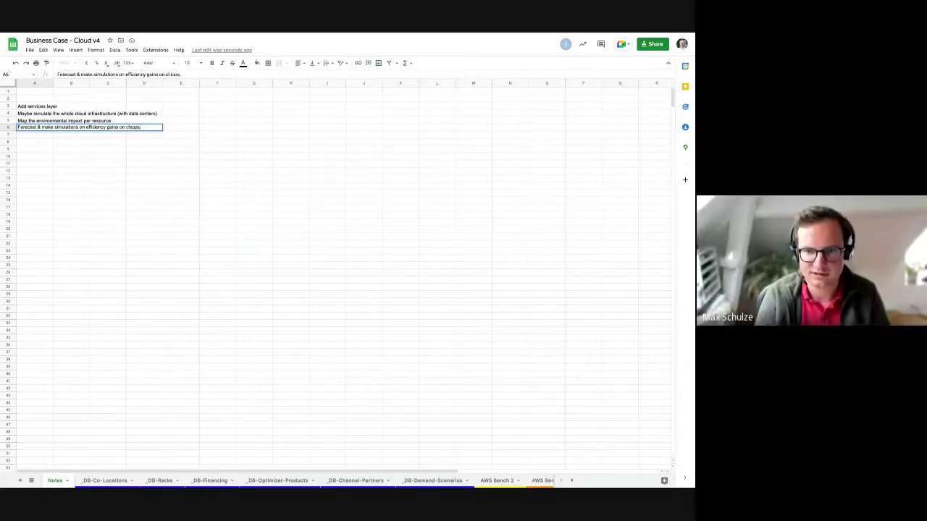
{"action": "key", "text": "BackSpace"}
{"action": "key", "text": "BackSpace"}
{"action": "key", "text": "BackSpace"}
{"action": "key", "text": "BackSpace"}
{"action": "key", "text": "BackSpace"}
{"action": "type", "text": ", hdrdware, softwa"}
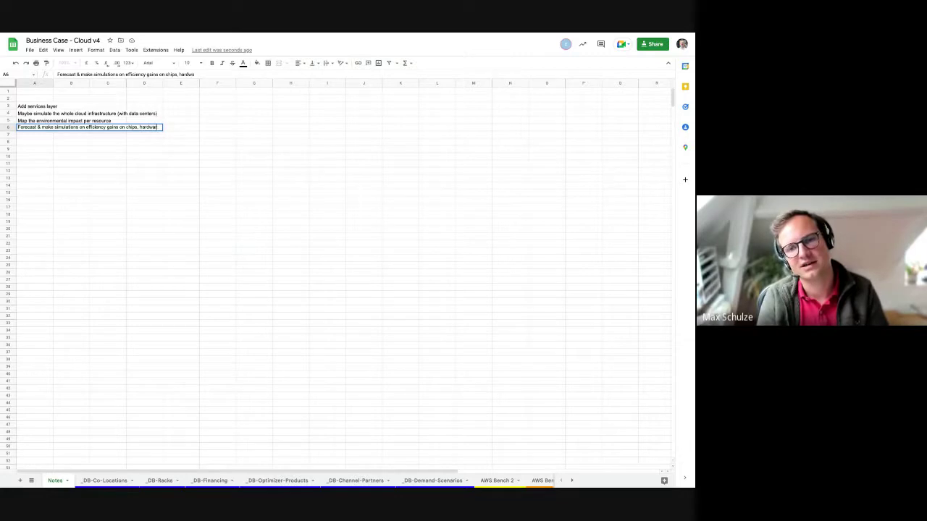
{"action": "type", "text": "re"}
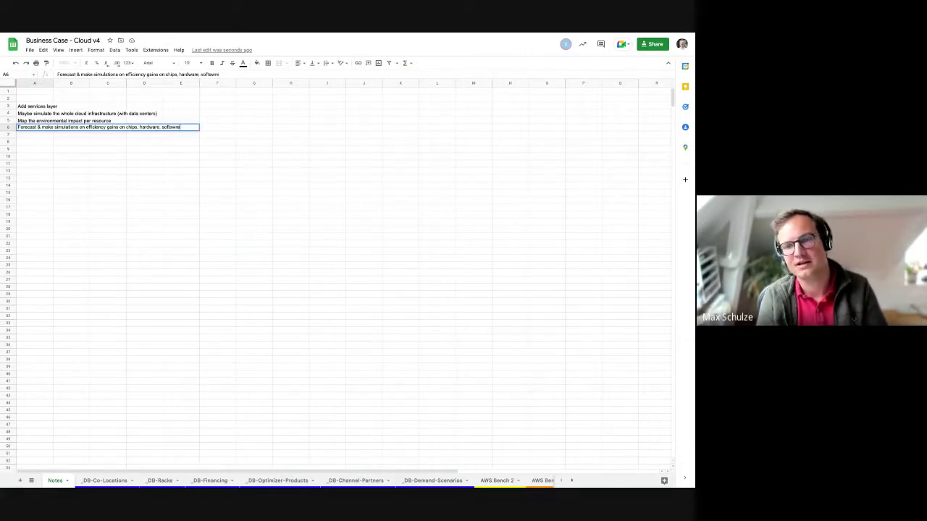
{"action": "key", "text": "Return"}
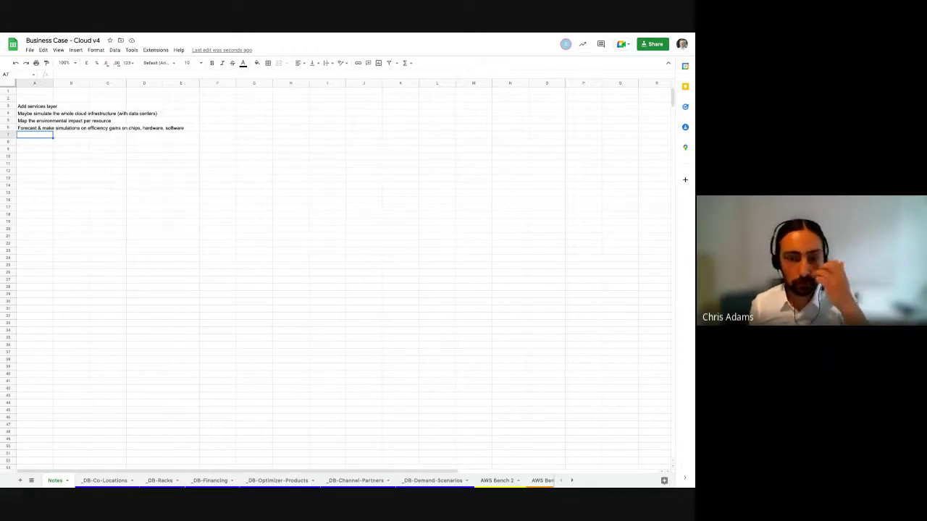
Enter "5 year outlook and what that growth means" as the next note in cell A7
{"action": "type", "text": "5 year outlook"}
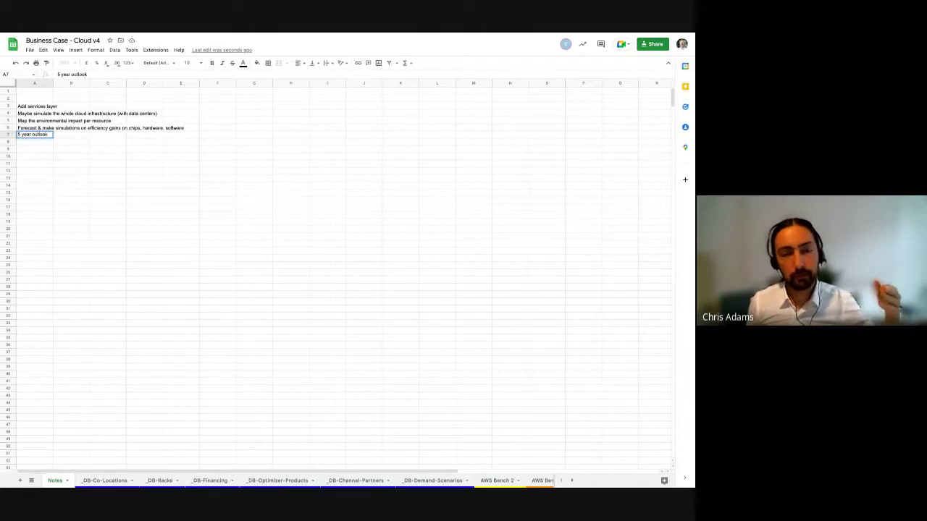
{"action": "key", "text": "Return"}
{"action": "key", "text": "Up"}
{"action": "key", "text": "Return"}
{"action": "type", "text": "and what tha"}
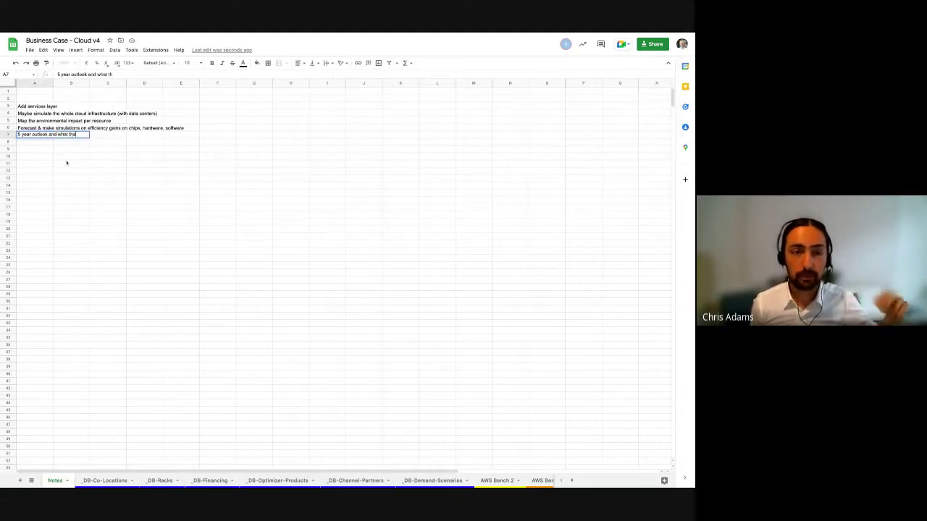
{"action": "type", "text": "t growth means"}
{"action": "key", "text": "Return"}
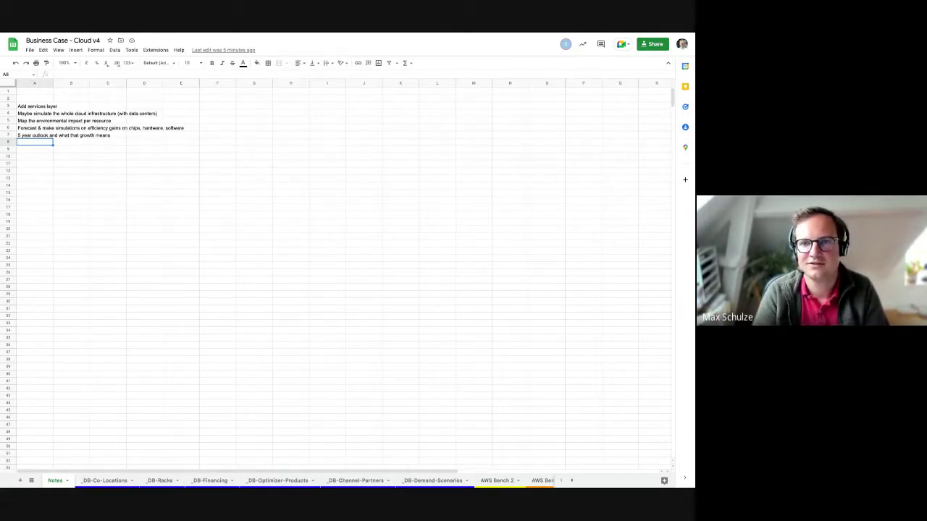
Switch to Grafana, log in with the filled-in credentials and open the starred dashboard Linux Hosts Metrics | Base
{"action": "key", "text": "ctrl+Tab"}
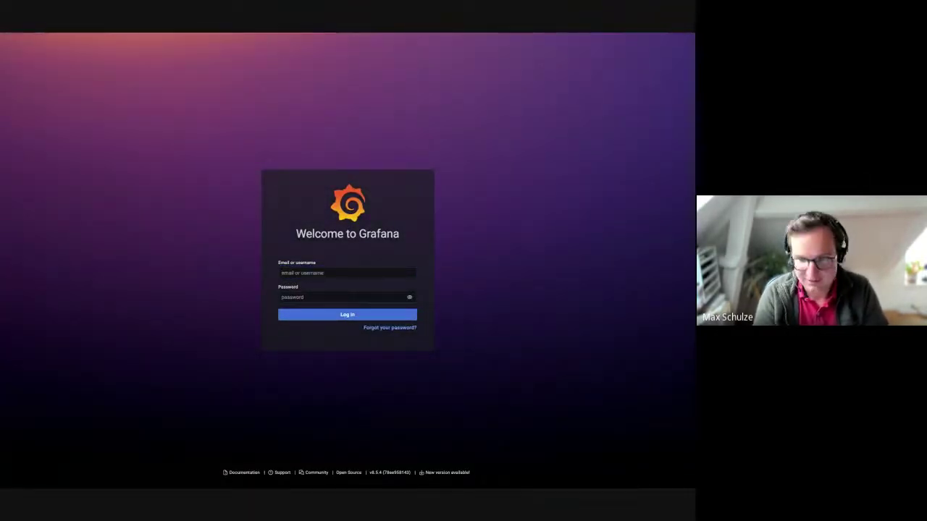
{"action": "left_click", "coordinate": [351, 314]}
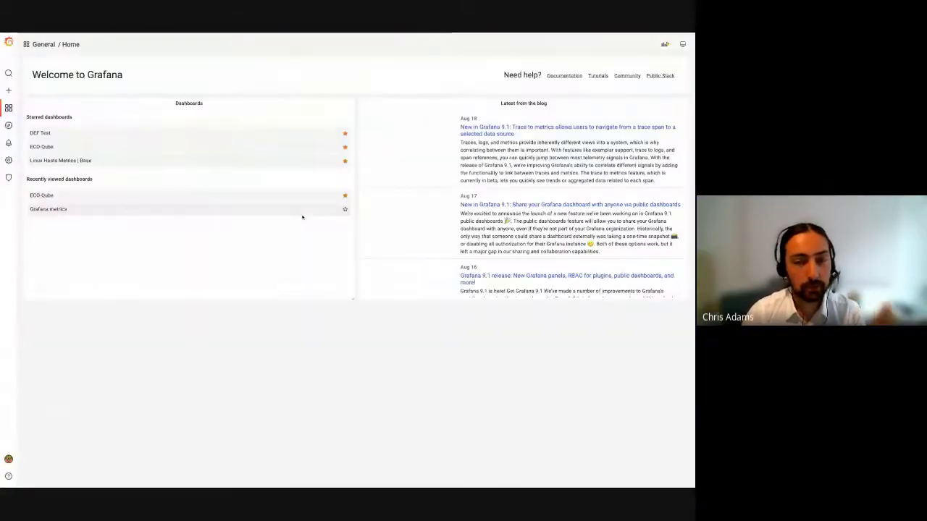
{"action": "left_click", "coordinate": [138, 161]}
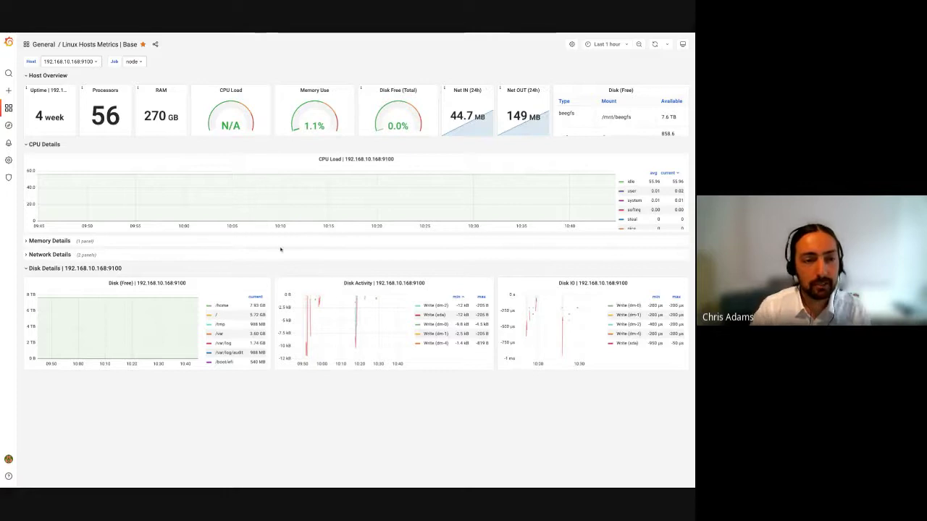
Select all hosts in the dashboard's Host variable so that every server's metrics are included
{"action": "left_click", "coordinate": [70, 62]}
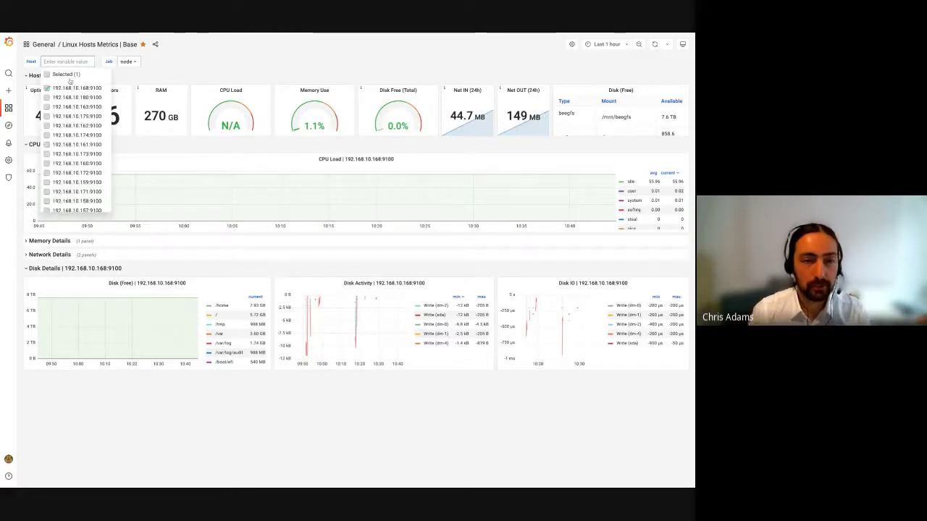
{"action": "left_click", "coordinate": [65, 75]}
{"action": "left_click", "coordinate": [207, 65]}
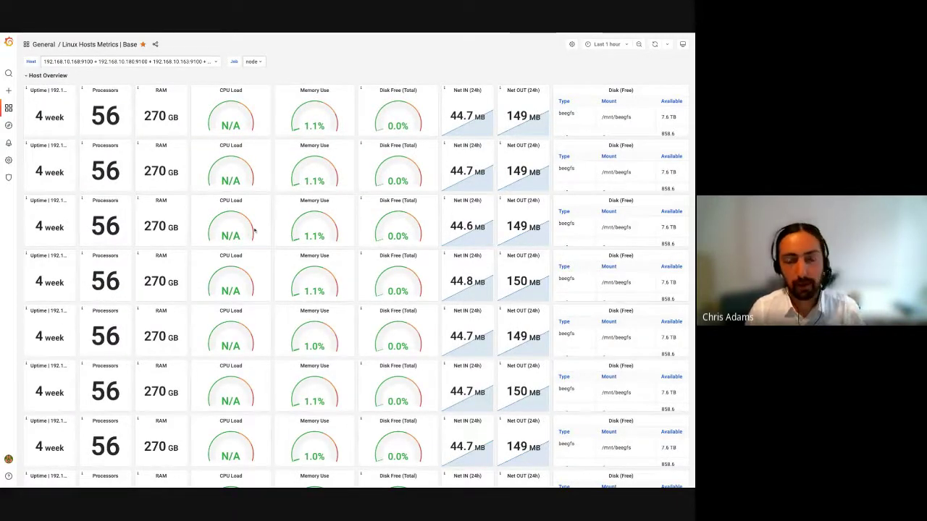
Examine the uptime, memory use, disk and network figures of all selected servers in the Host Overview section
{"action": "scroll", "coordinate": [303, 211], "scroll_direction": "down", "scroll_amount": 5}
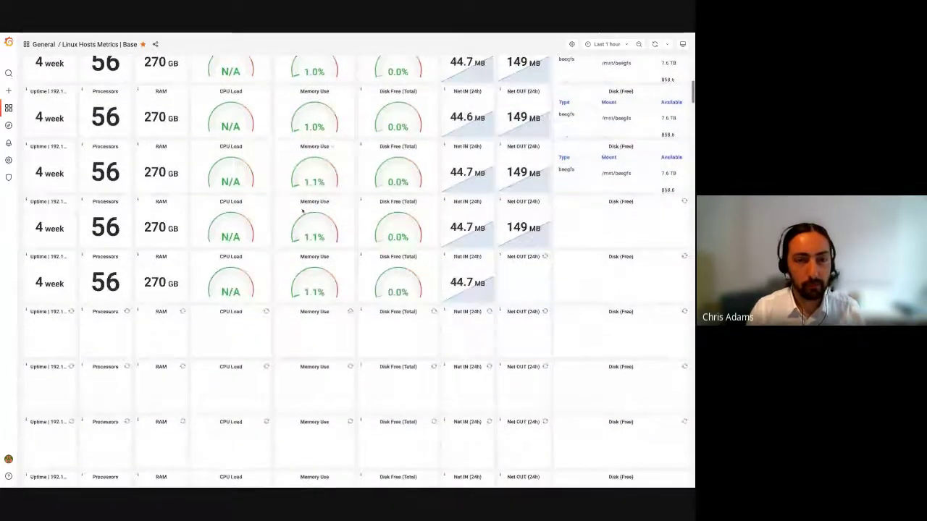
{"action": "scroll", "coordinate": [302, 211], "scroll_direction": "down", "scroll_amount": 3}
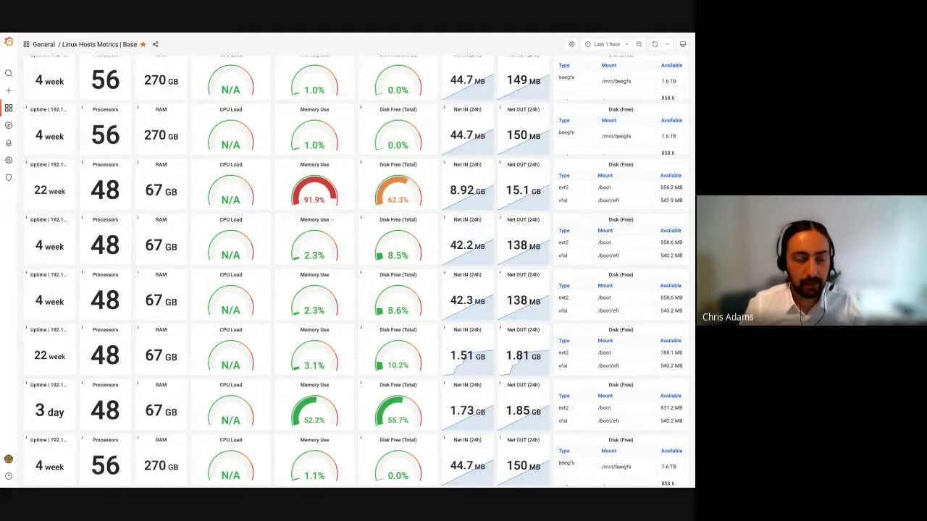
{"action": "scroll", "coordinate": [314, 239], "scroll_direction": "down", "scroll_amount": 5}
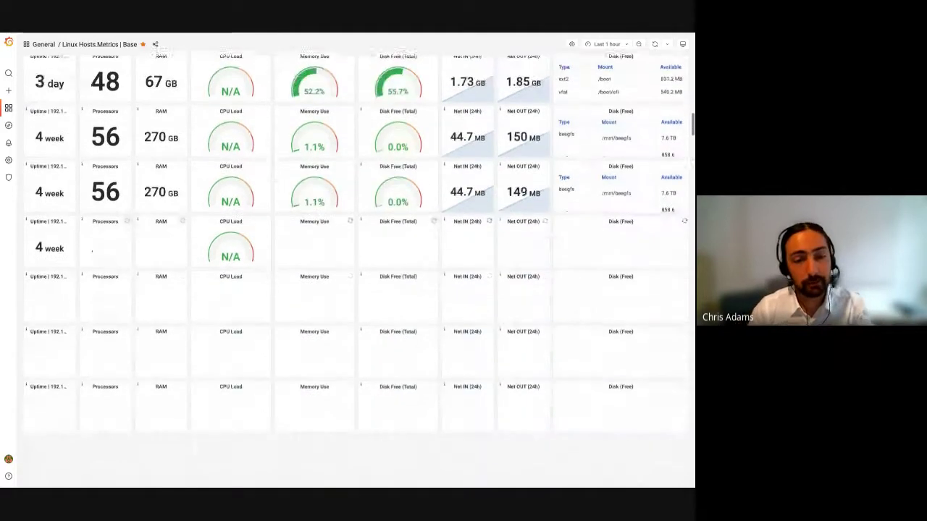
{"action": "scroll", "coordinate": [360, 260], "scroll_direction": "up", "scroll_amount": 2}
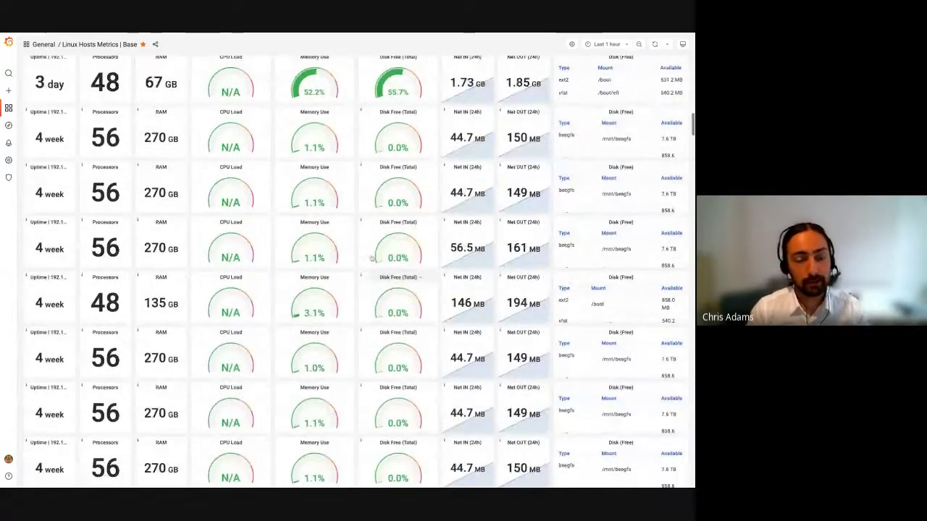
{"action": "scroll", "coordinate": [358, 187], "scroll_direction": "down", "scroll_amount": 5}
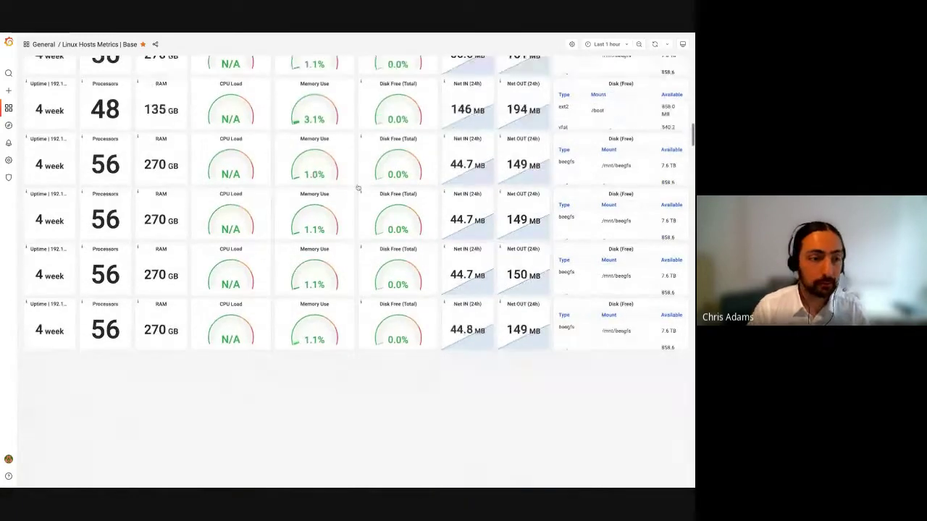
{"action": "scroll", "coordinate": [368, 233], "scroll_direction": "down", "scroll_amount": 3}
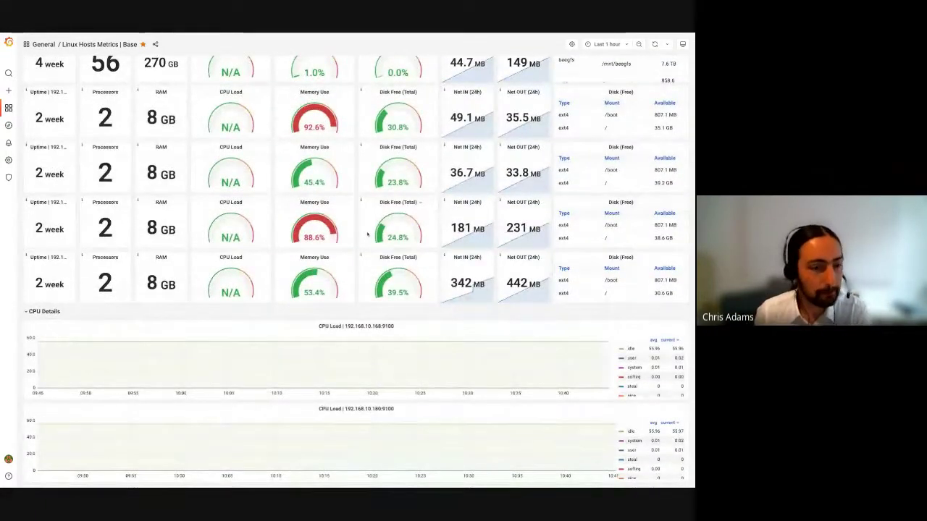
{"action": "scroll", "coordinate": [367, 233], "scroll_direction": "up", "scroll_amount": 10}
{"action": "scroll", "coordinate": [239, 127], "scroll_direction": "up", "scroll_amount": 10}
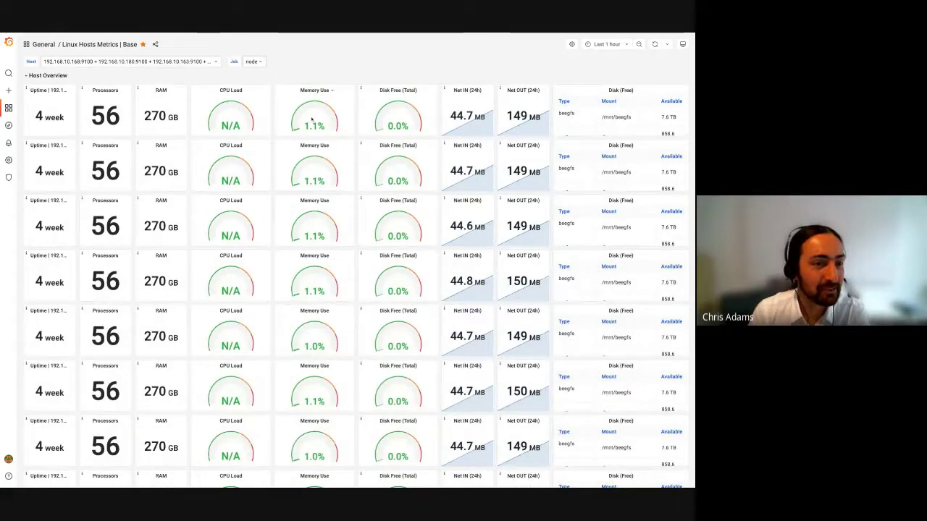
{"action": "left_click", "coordinate": [96, 63]}
{"action": "left_click", "coordinate": [240, 69]}
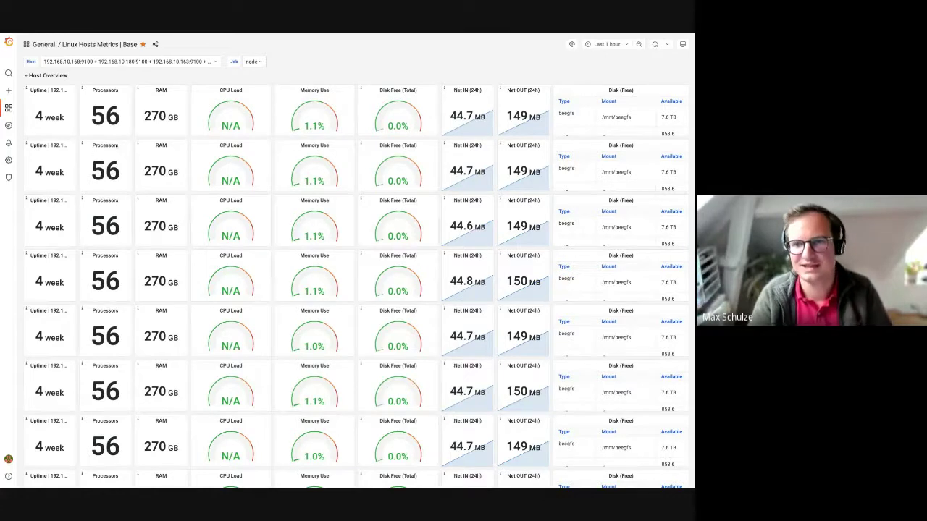
Compare the processor count and RAM with the memory use of each server, down to the last Host Overview row
{"action": "double_click", "coordinate": [154, 117]}
{"action": "scroll", "coordinate": [171, 178], "scroll_direction": "down", "scroll_amount": 1}
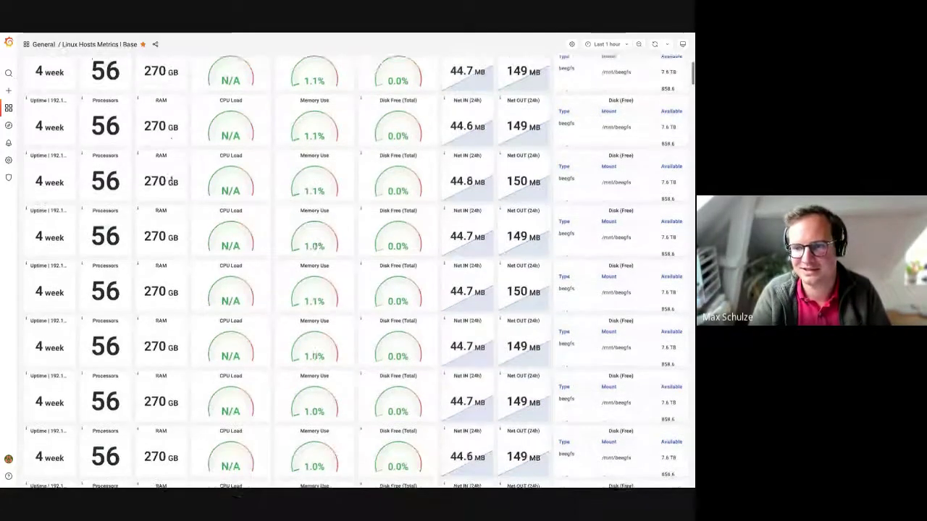
{"action": "scroll", "coordinate": [217, 178], "scroll_direction": "down", "scroll_amount": 5}
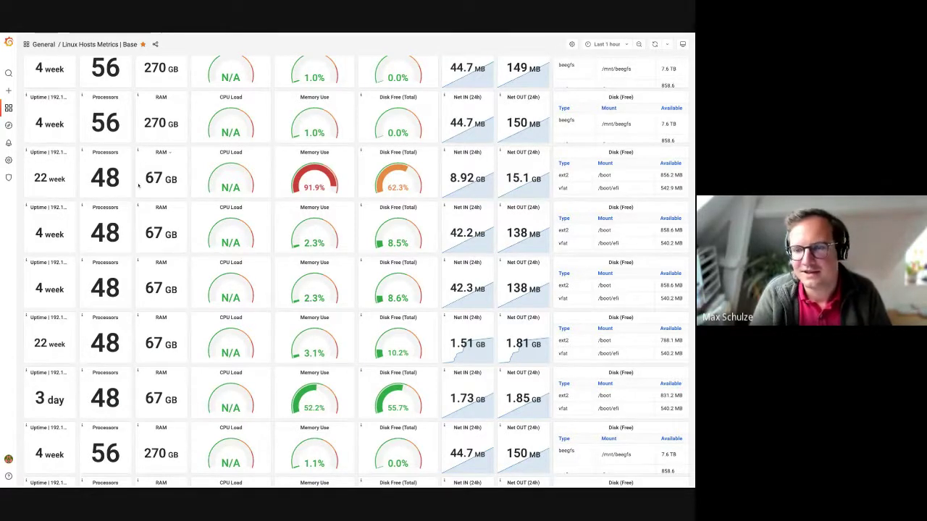
{"action": "scroll", "coordinate": [313, 192], "scroll_direction": "down", "scroll_amount": 5}
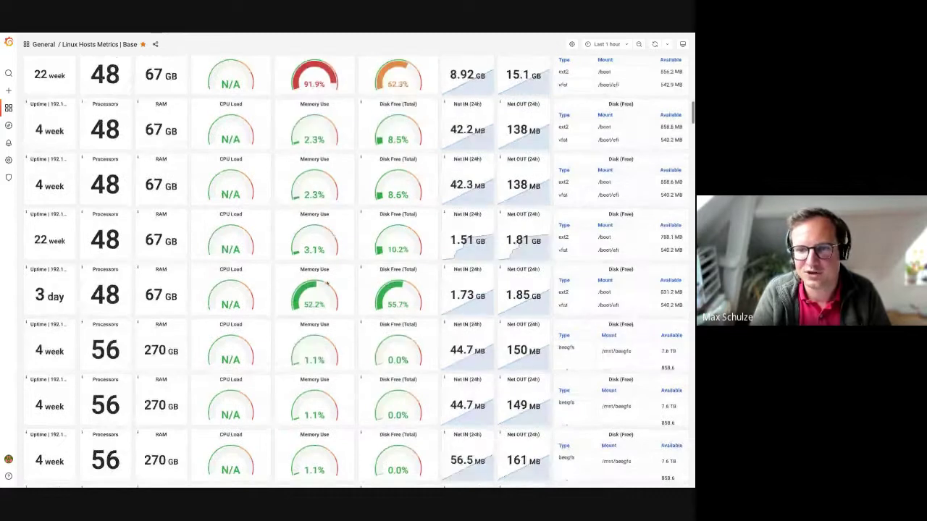
{"action": "scroll", "coordinate": [307, 318], "scroll_direction": "down", "scroll_amount": 3}
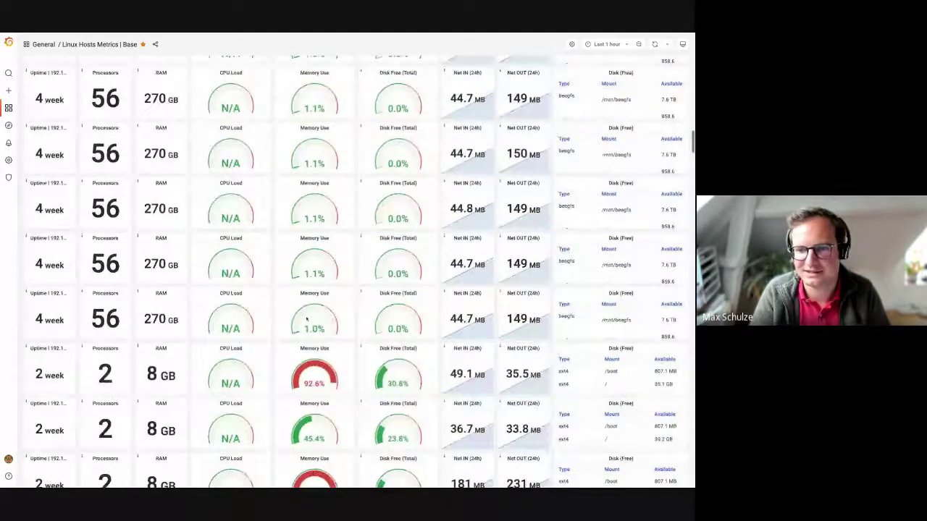
{"action": "left_click_drag", "start_coordinate": [187, 208], "coordinate": [30, 208]}
{"action": "left_click", "coordinate": [354, 379]}
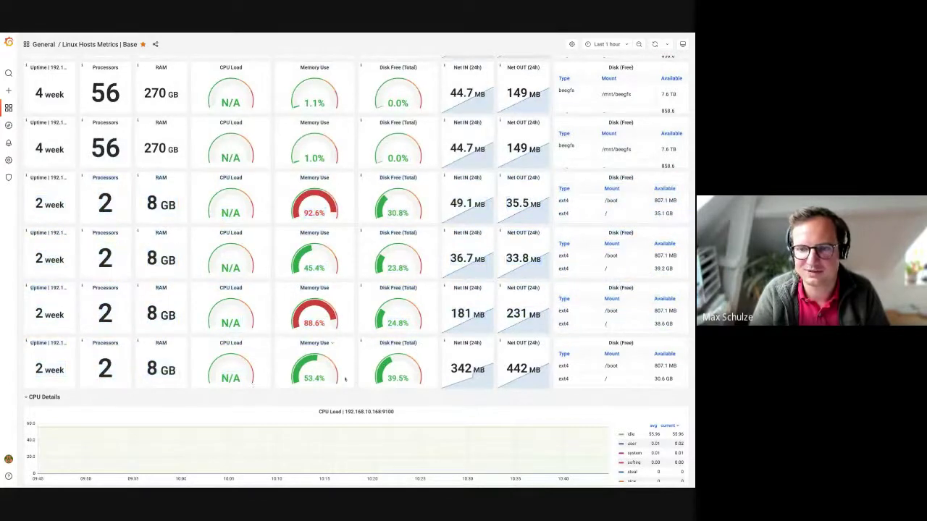
Examine the CPU Load charts of the individual hosts in the CPU Details section for idle and user load
{"action": "scroll", "coordinate": [284, 398], "scroll_direction": "down", "scroll_amount": 1}
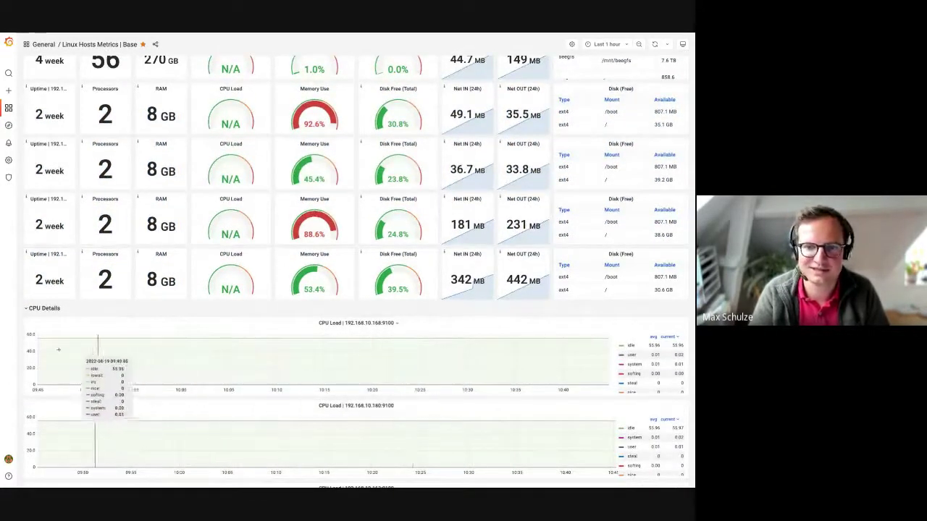
{"action": "scroll", "coordinate": [409, 373], "scroll_direction": "down", "scroll_amount": 3}
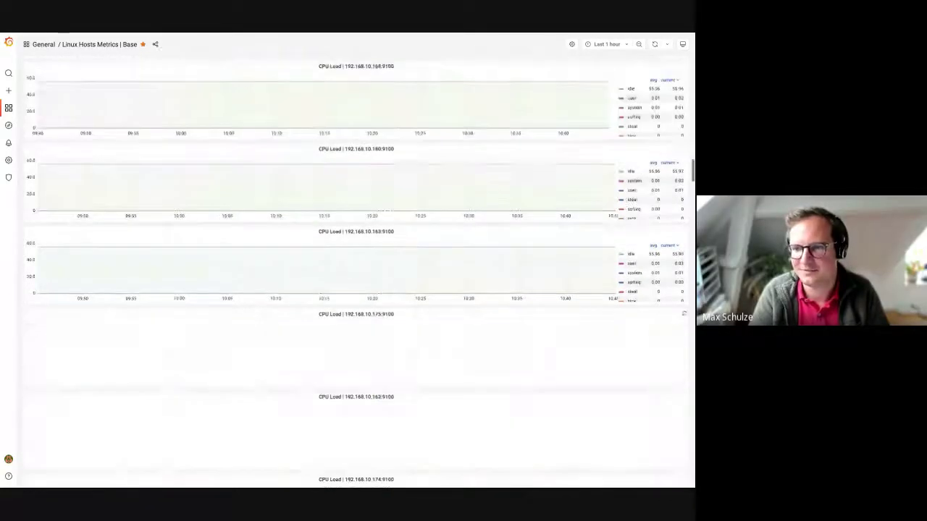
{"action": "scroll", "coordinate": [407, 450], "scroll_direction": "down", "scroll_amount": 5}
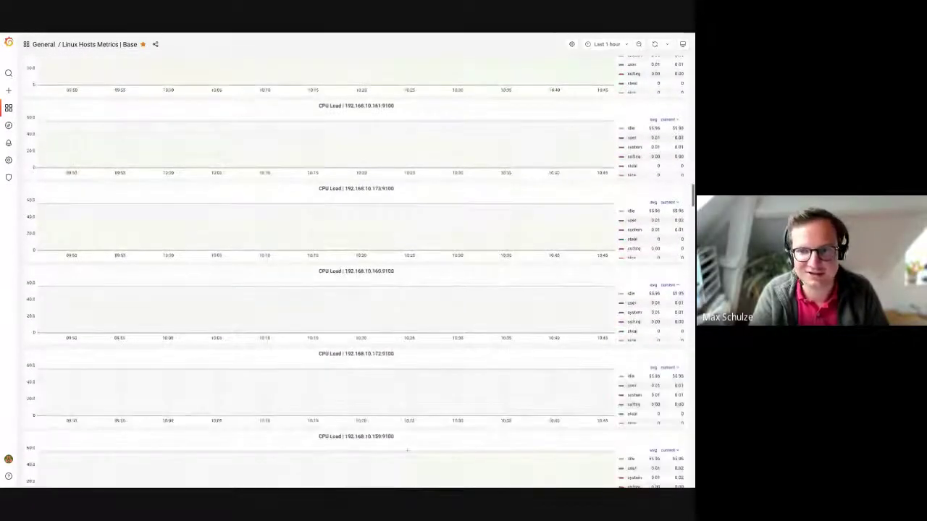
{"action": "scroll", "coordinate": [355, 260], "scroll_direction": "down", "scroll_amount": 5}
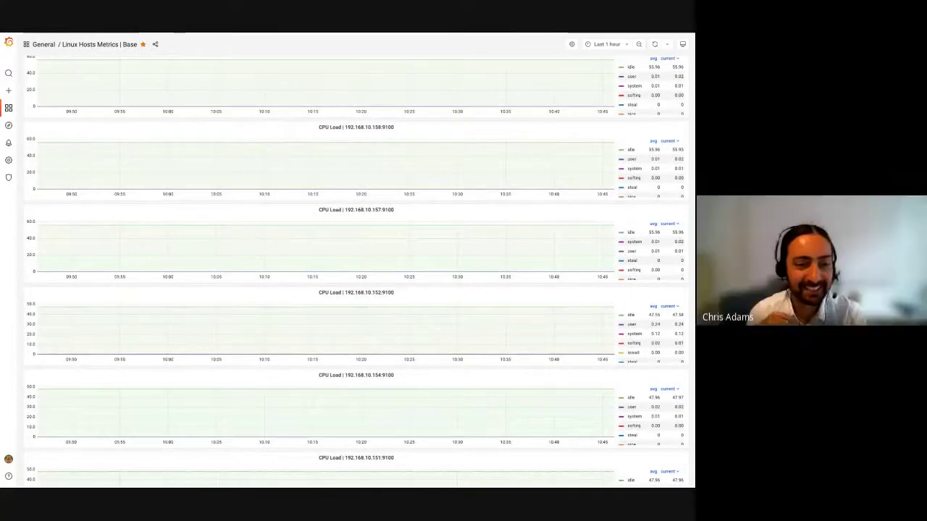
{"action": "scroll", "coordinate": [355, 260], "scroll_direction": "down", "scroll_amount": 1}
{"action": "scroll", "coordinate": [355, 271], "scroll_direction": "down", "scroll_amount": 5}
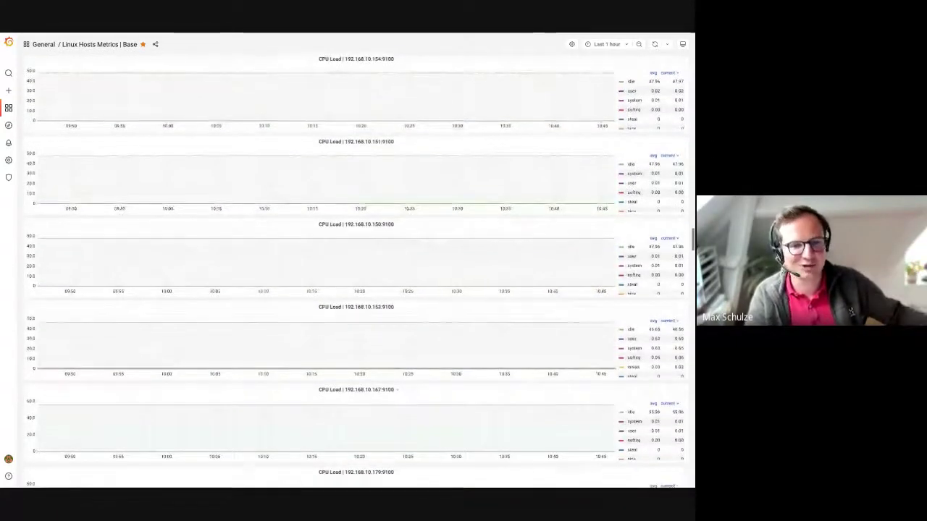
{"action": "scroll", "coordinate": [355, 261], "scroll_direction": "down", "scroll_amount": 3}
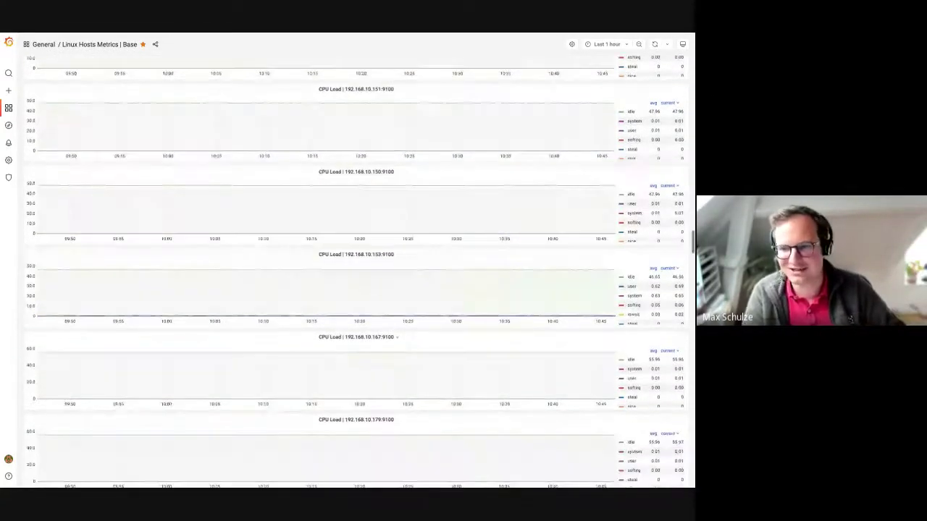
Zoom the dashboard into about 10:19:44 to 10:26:24 on the CPU Load chart of host 192.168.105.98:9100
{"action": "scroll", "coordinate": [497, 412], "scroll_direction": "down", "scroll_amount": 6}
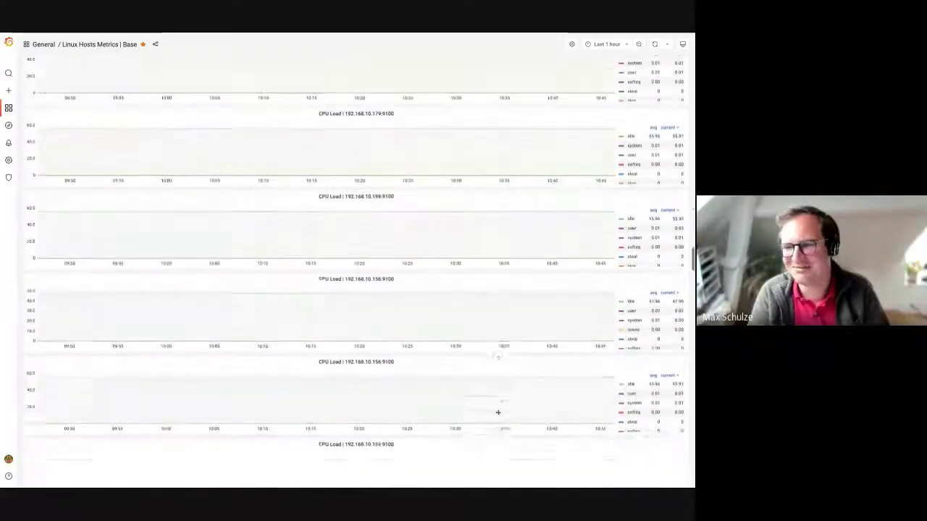
{"action": "scroll", "coordinate": [498, 412], "scroll_direction": "down", "scroll_amount": 6}
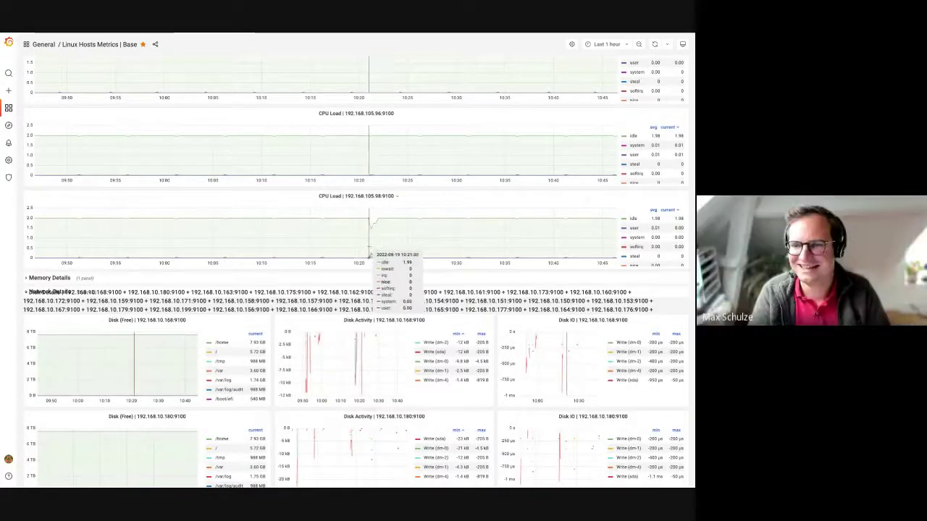
{"action": "left_click_drag", "start_coordinate": [359, 246], "coordinate": [422, 249]}
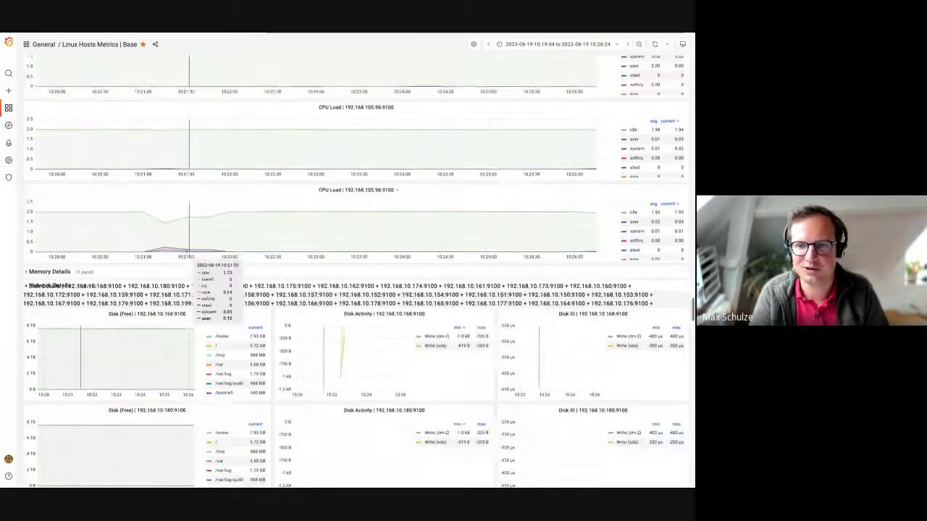
Look through the free space, disk activity and disk IO charts of the hosts in the Disk Details section
{"action": "scroll", "coordinate": [217, 326], "scroll_direction": "down", "scroll_amount": 10}
{"action": "scroll", "coordinate": [218, 330], "scroll_direction": "down", "scroll_amount": 3}
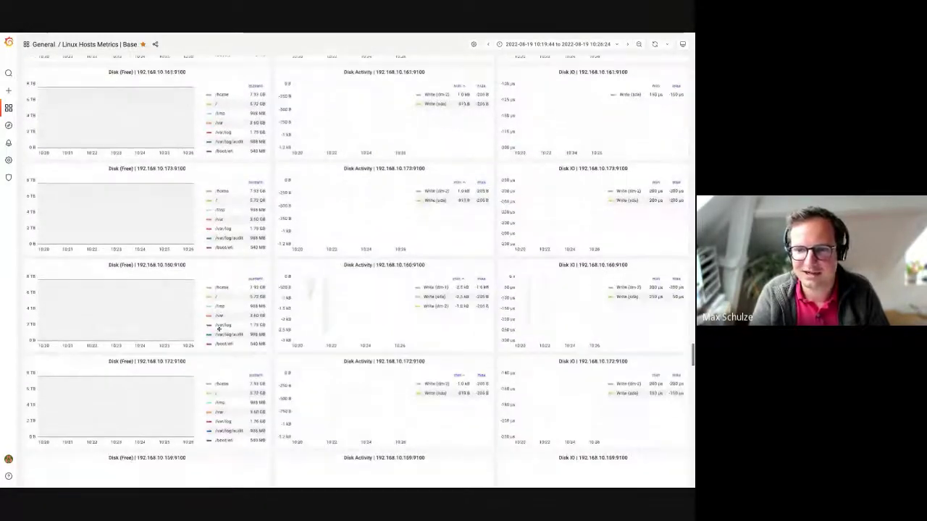
{"action": "scroll", "coordinate": [284, 372], "scroll_direction": "up", "scroll_amount": 15}
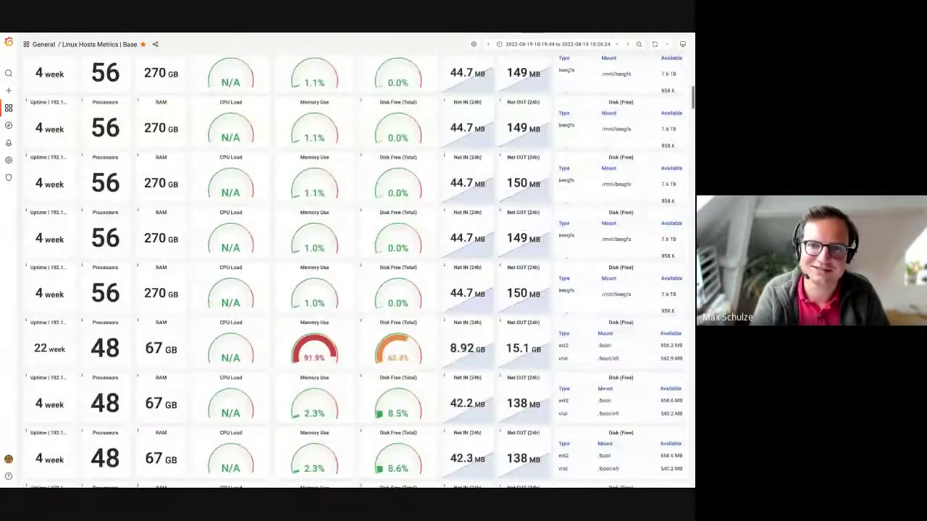
Switch the dashboard's Job variable to blockheating
{"action": "scroll", "coordinate": [163, 67], "scroll_direction": "up", "scroll_amount": 5}
{"action": "left_click", "coordinate": [164, 65]}
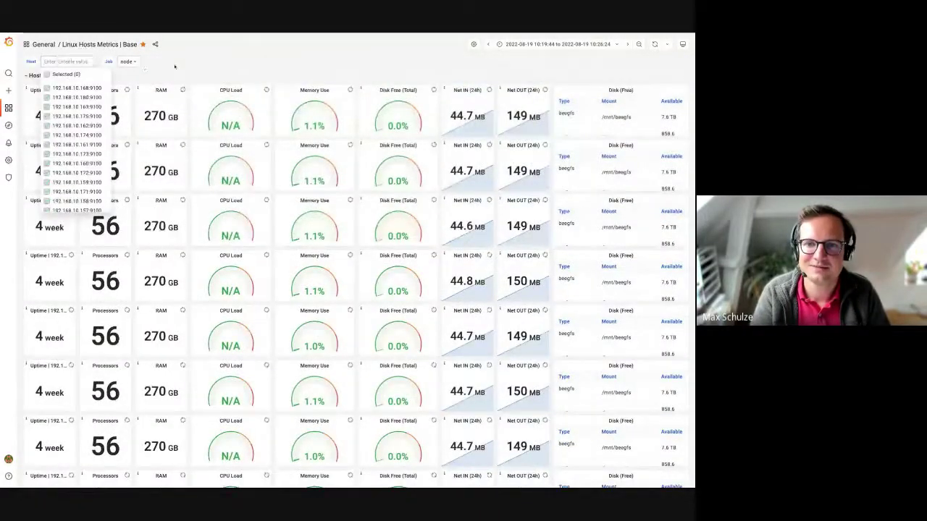
{"action": "left_click", "coordinate": [127, 61]}
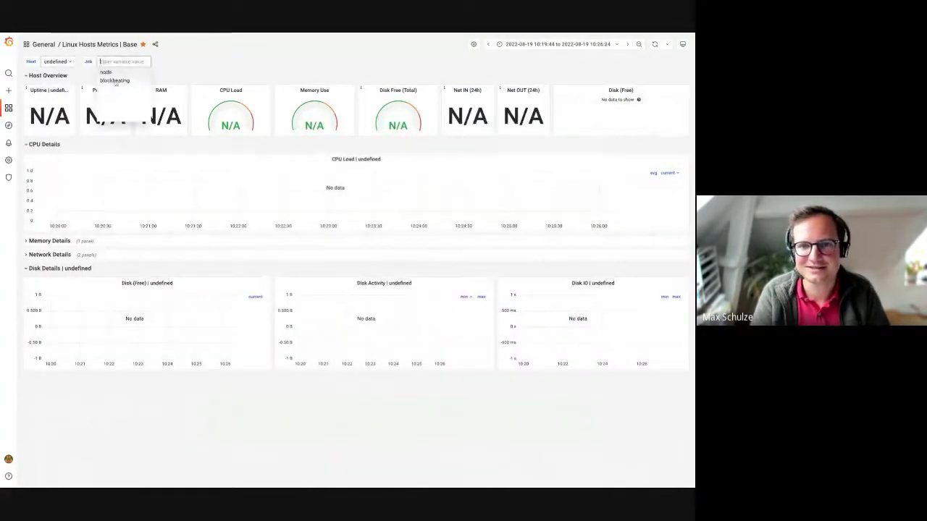
{"action": "left_click", "coordinate": [120, 79]}
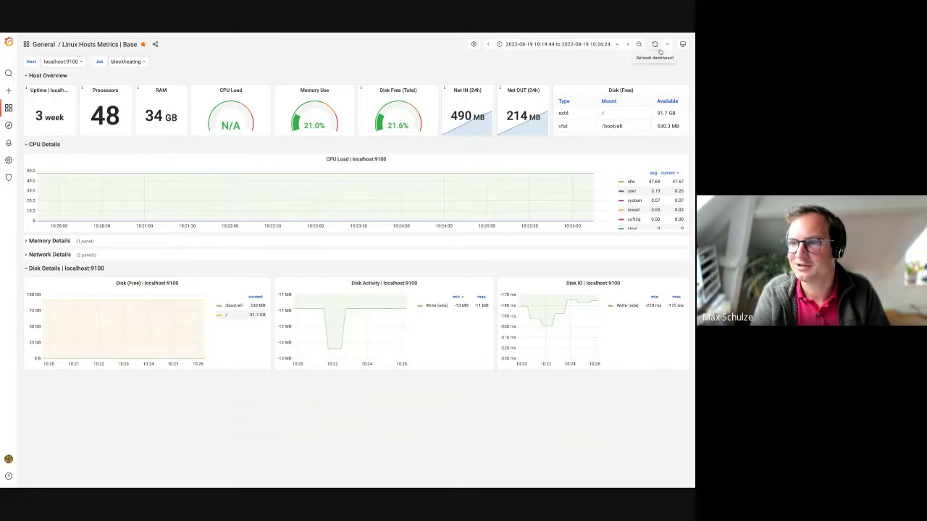
Compare the blockheating server's metrics over the last 30 days and over the last 30 minutes
{"action": "left_click", "coordinate": [558, 47]}
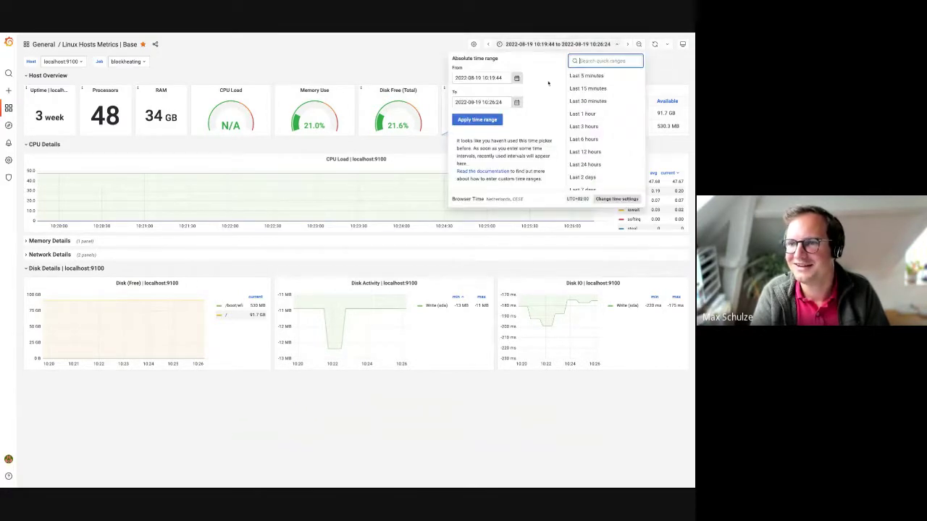
{"action": "scroll", "coordinate": [608, 134], "scroll_direction": "down", "scroll_amount": 3}
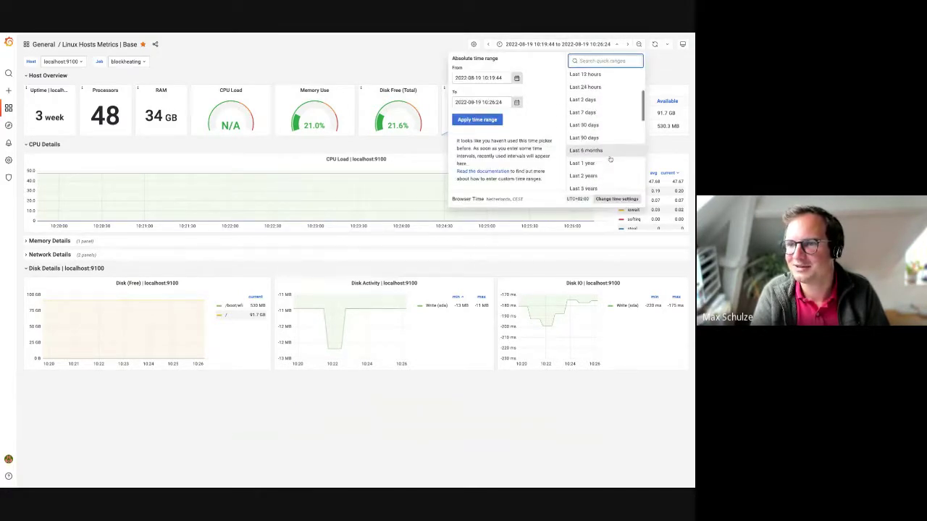
{"action": "left_click", "coordinate": [585, 126]}
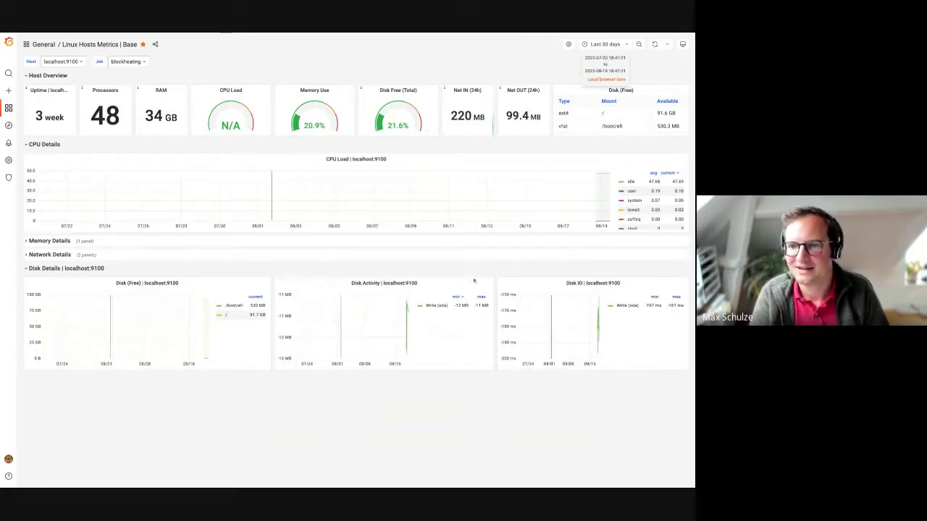
{"action": "left_click", "coordinate": [604, 45]}
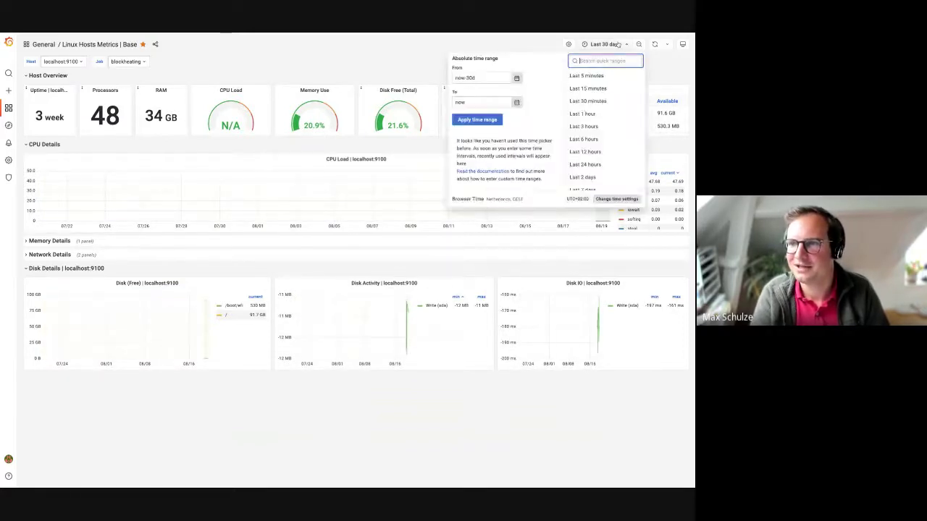
{"action": "left_click", "coordinate": [606, 108]}
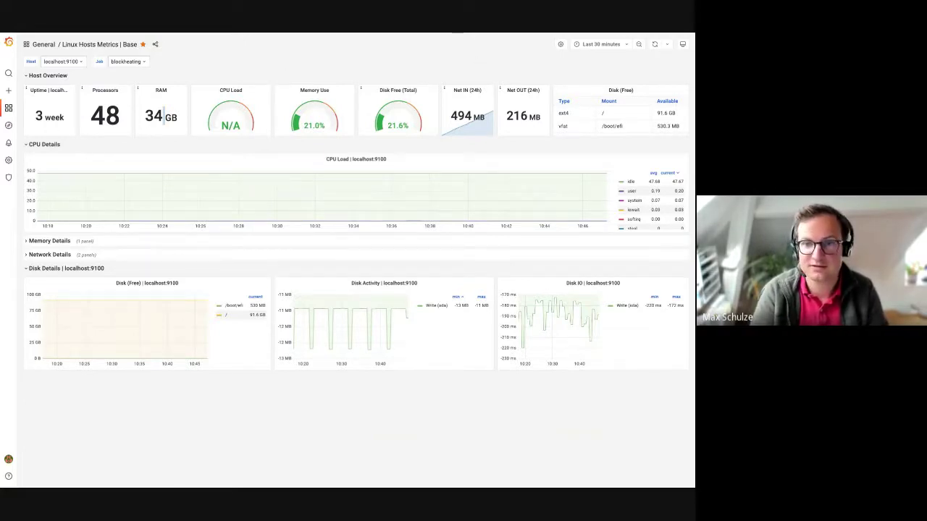
Switch to the Google search for "ocp server networking" and open the image result showing a cabled server rack
{"action": "key", "text": "ctrl+Tab"}
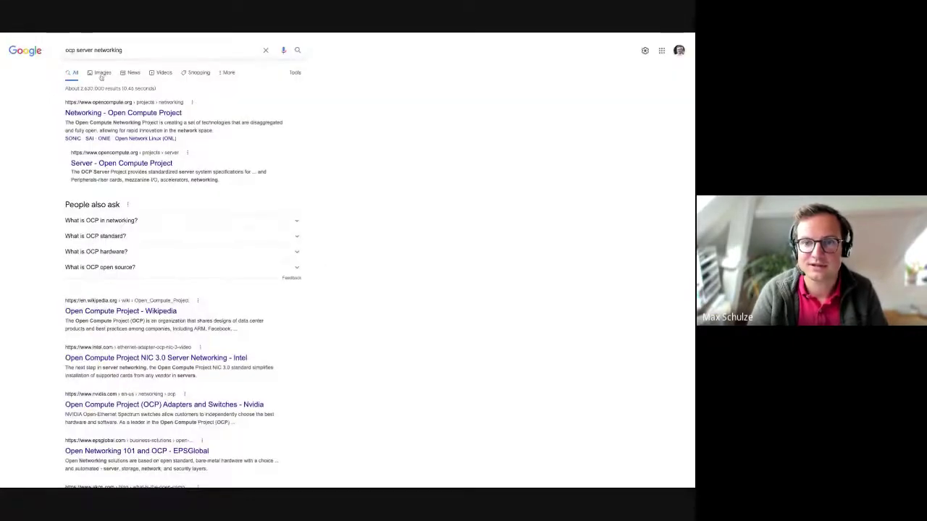
{"action": "left_click", "coordinate": [102, 76]}
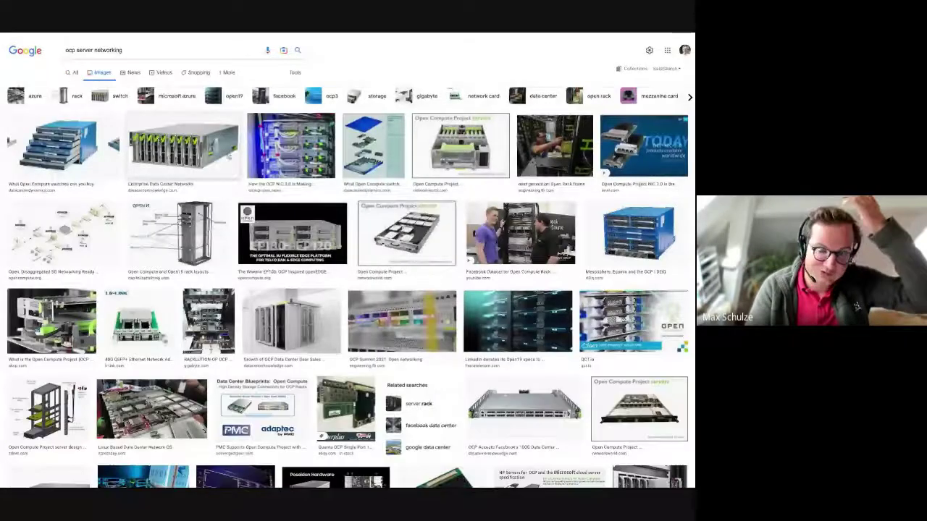
{"action": "left_click", "coordinate": [290, 145]}
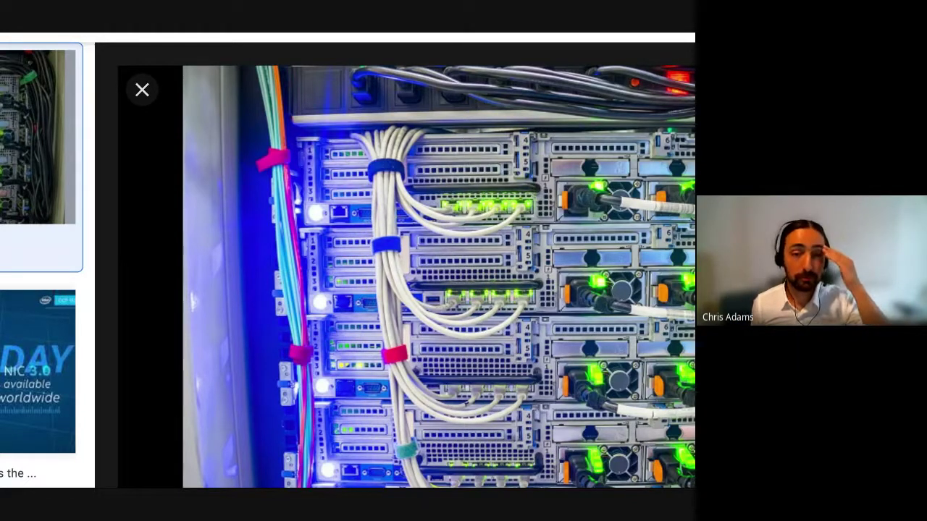
Return to the Business Case - Cloud v4 spreadsheet and show the Purchase Racks section of the AWS Bench 2 Case sheet
{"action": "key", "text": "ctrl+Tab"}
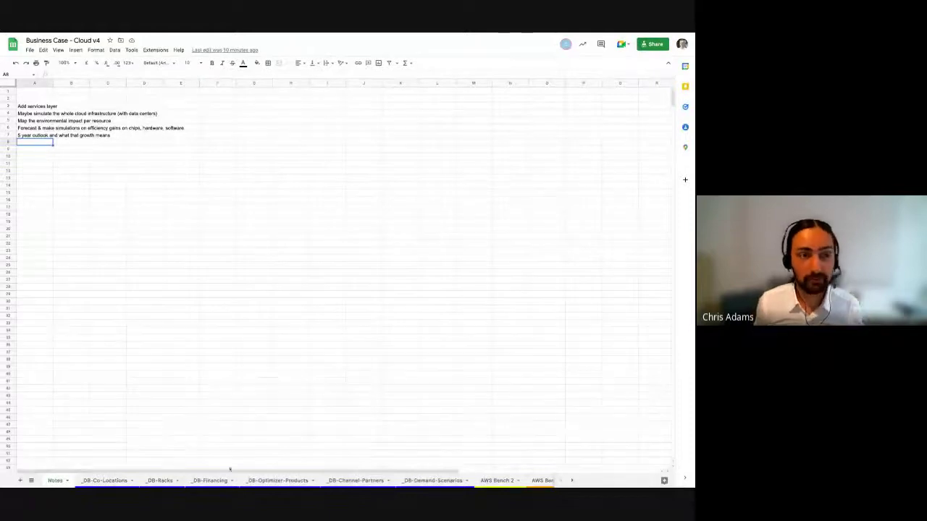
{"action": "left_click", "coordinate": [496, 480]}
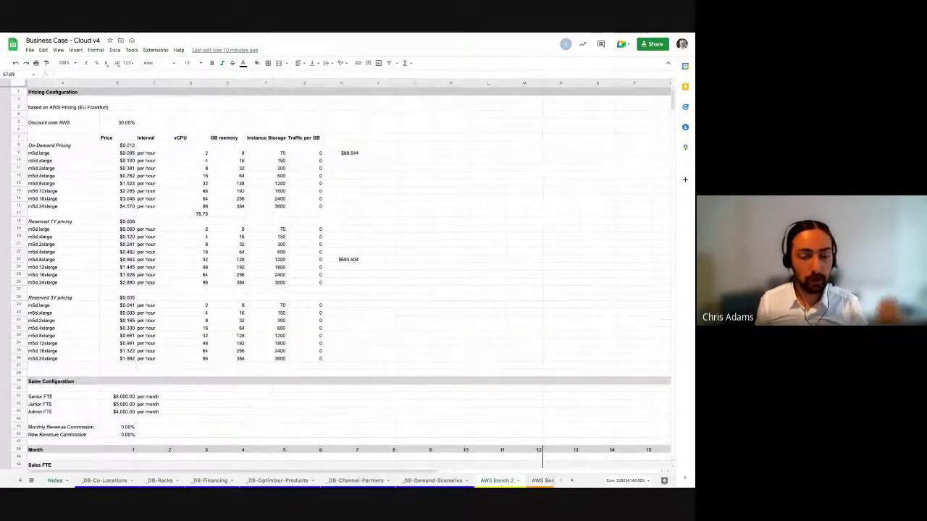
{"action": "left_click", "coordinate": [543, 480]}
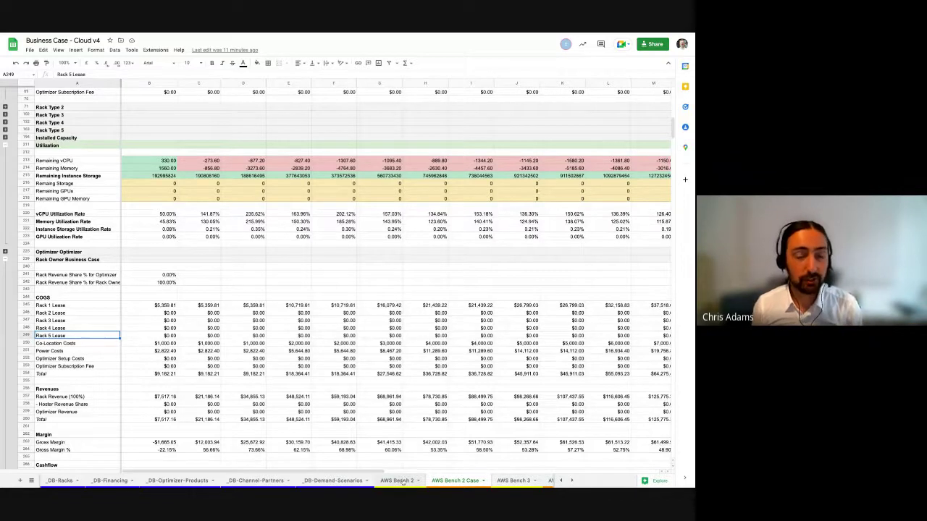
{"action": "scroll", "coordinate": [331, 342], "scroll_direction": "up", "scroll_amount": 15}
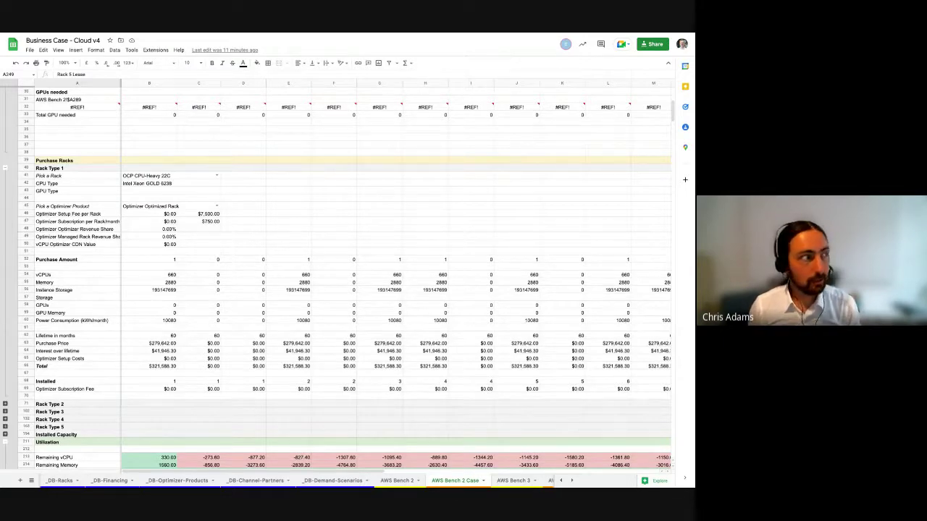
Select the first month's vCPU Utilization Rate in the Utilization section to inspect its formula
{"action": "left_click", "coordinate": [151, 433]}
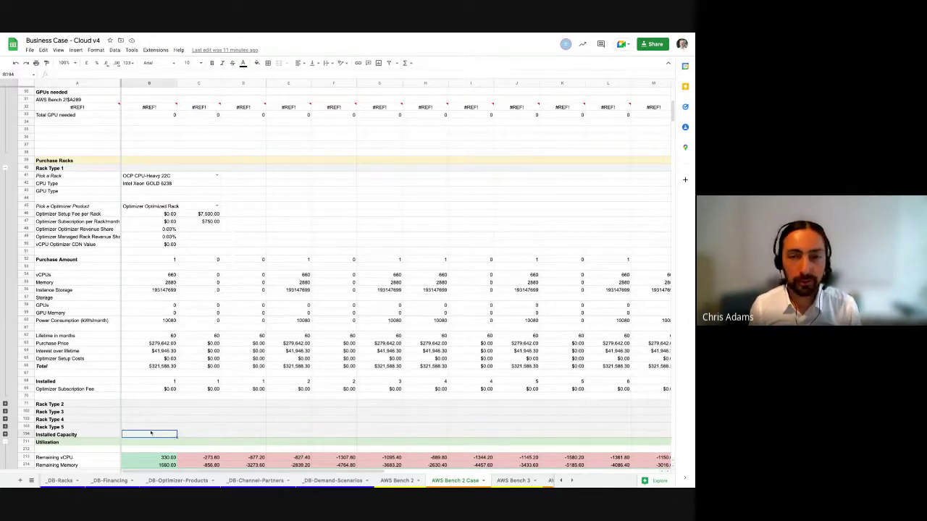
{"action": "key", "text": "Down"}
{"action": "key", "text": "Down"}
{"action": "key", "text": "Down"}
{"action": "key", "text": "Down"}
{"action": "key", "text": "Down"}
{"action": "key", "text": "Down"}
{"action": "key", "text": "Down"}
{"action": "key", "text": "Down"}
{"action": "key", "text": "Down"}
{"action": "key", "text": "Down"}
{"action": "key", "text": "Down"}
{"action": "key", "text": "Down"}
{"action": "key", "text": "Down"}
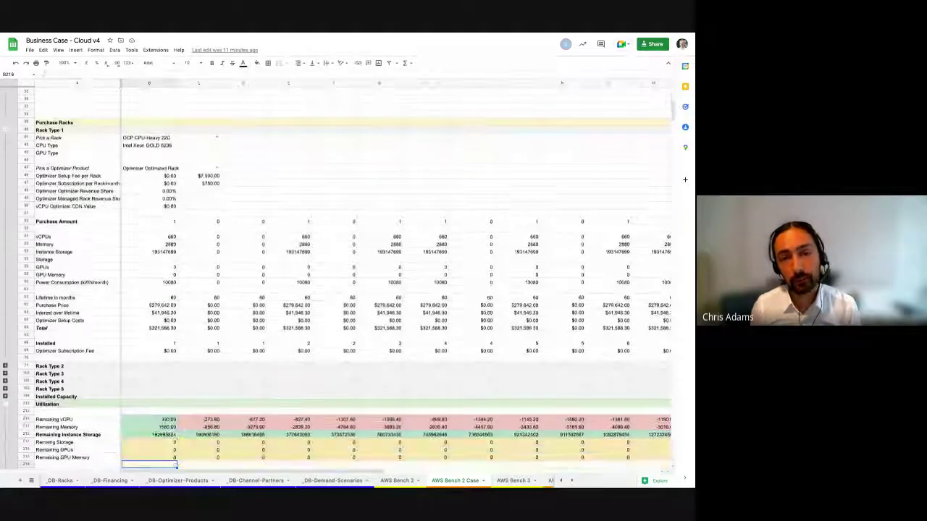
{"action": "key", "text": "Down"}
{"action": "key", "text": "Down"}
{"action": "key", "text": "Down"}
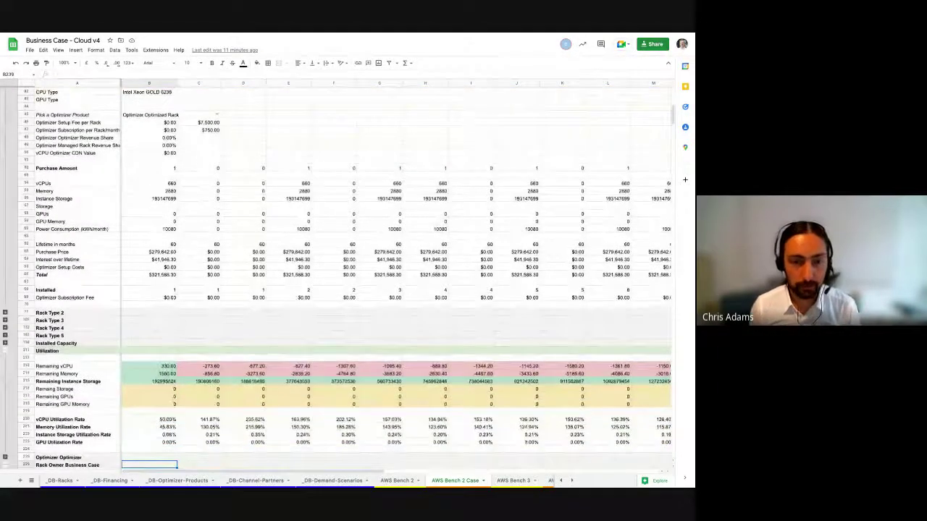
{"action": "key", "text": "Up"}
{"action": "key", "text": "Up"}
{"action": "key", "text": "Up"}
{"action": "key", "text": "Up"}
{"action": "key", "text": "Up"}
{"action": "key", "text": "Up"}
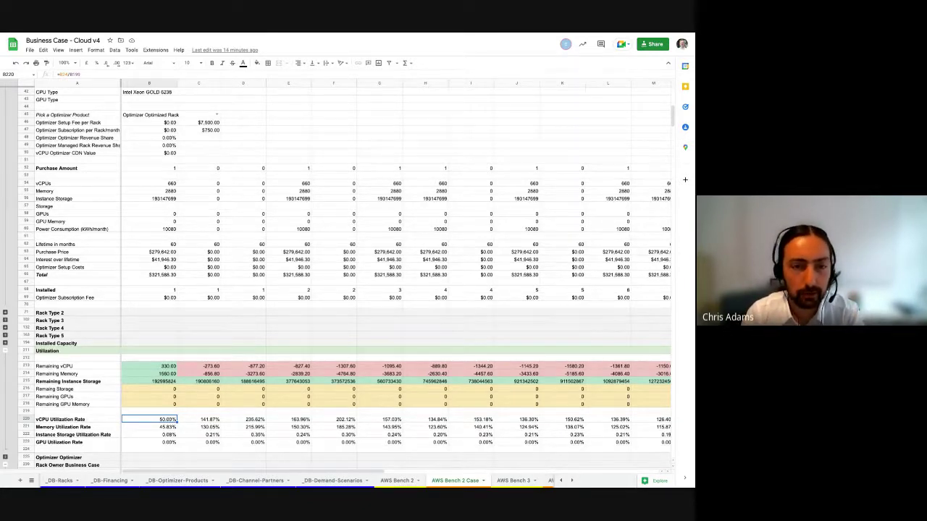
Go to the _DB-Racks sheet and look over the Avg Power Utilization values of the rack types
{"action": "left_click", "coordinate": [58, 481]}
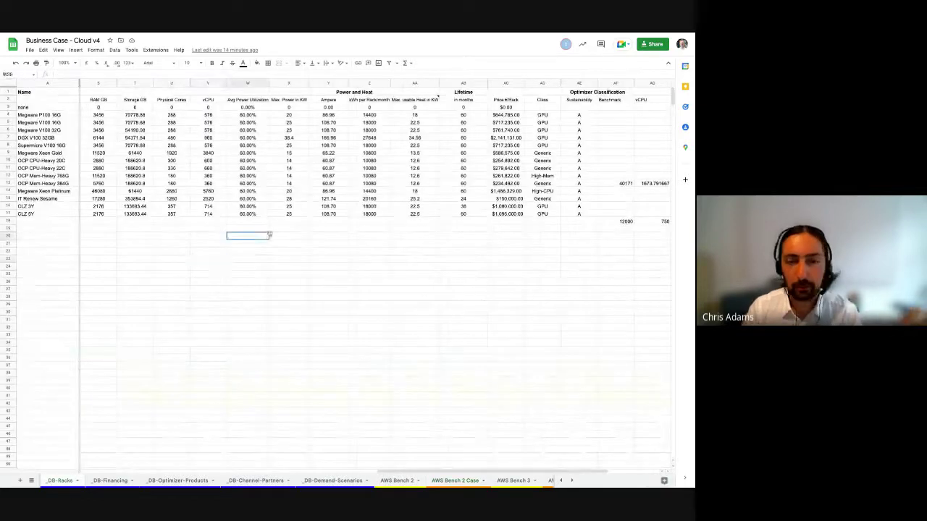
{"action": "key", "text": "Up"}
{"action": "key", "text": "Up"}
{"action": "key", "text": "Up"}
{"action": "key", "text": "Up"}
{"action": "key", "text": "Up"}
{"action": "key", "text": "Up"}
{"action": "key", "text": "Up"}
{"action": "key", "text": "Up"}
{"action": "key", "text": "Up"}
{"action": "key", "text": "Up"}
{"action": "key", "text": "Up"}
{"action": "key", "text": "Up"}
{"action": "key", "text": "Up"}
{"action": "key", "text": "Up"}
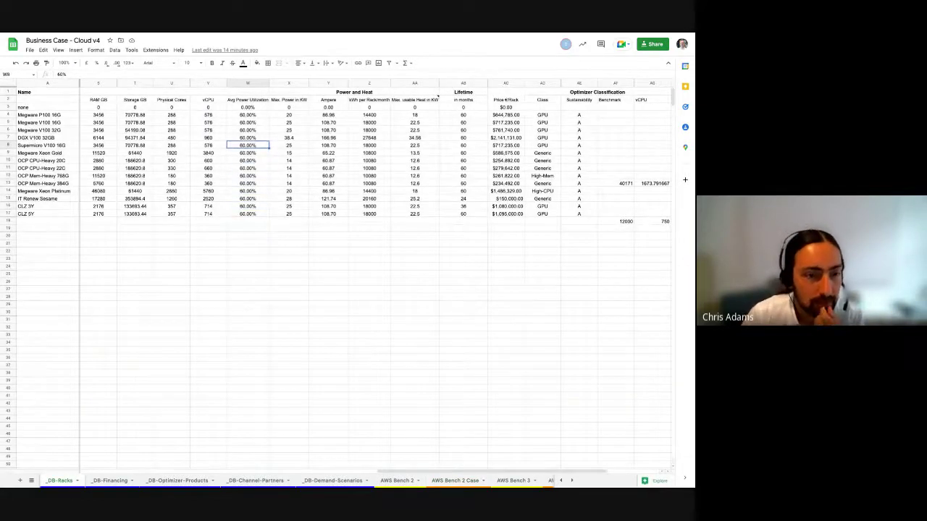
Examine the maximum usable heat and maximum power of the DGX V100 32GB rack
{"action": "key", "text": "Right"}
{"action": "key", "text": "Right"}
{"action": "key", "text": "Right"}
{"action": "key", "text": "Right"}
{"action": "key", "text": "Down"}
{"action": "key", "text": "Down"}
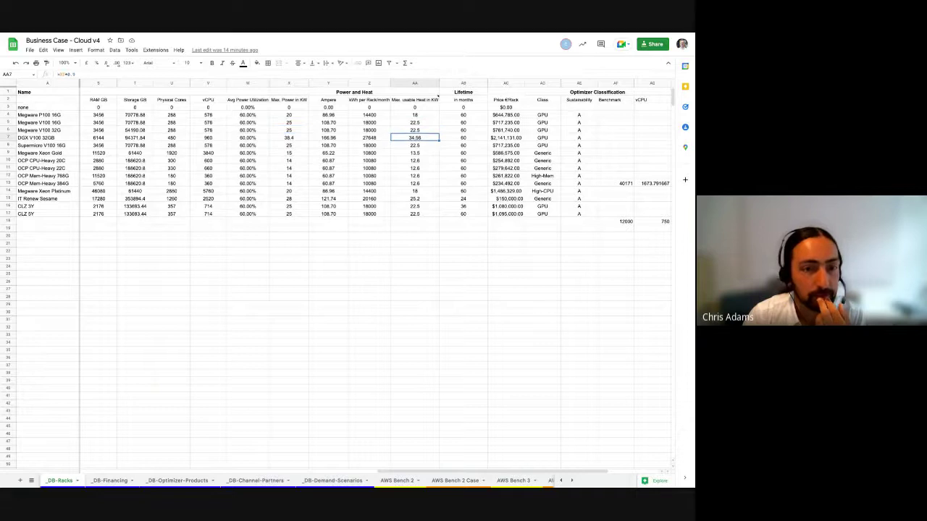
{"action": "key", "text": "Left"}
{"action": "key", "text": "Left"}
{"action": "key", "text": "Left"}
{"action": "key", "text": "Up"}
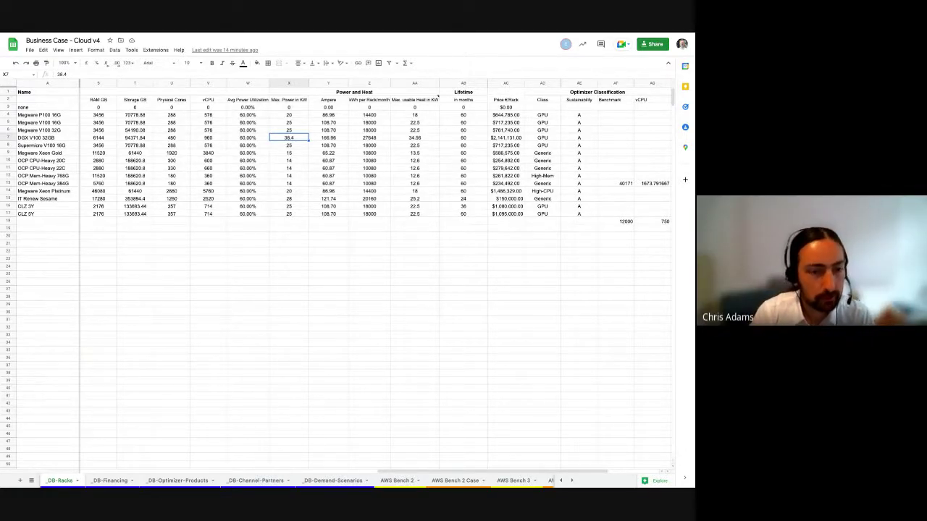
Highlight the Max. Power in KW column from its header down to the CLZ 5Y rack
{"action": "key", "text": "Up"}
{"action": "key", "text": "Up"}
{"action": "key", "text": "Up"}
{"action": "key", "text": "Up"}
{"action": "key", "text": "Up"}
{"action": "key", "text": "shift+Down"}
{"action": "key", "text": "shift+Down"}
{"action": "key", "text": "shift+Down"}
{"action": "key", "text": "shift+Down"}
{"action": "key", "text": "shift+Down"}
{"action": "key", "text": "shift+Down"}
{"action": "key", "text": "shift+Down"}
{"action": "key", "text": "shift+Down"}
{"action": "key", "text": "shift+Down"}
{"action": "key", "text": "shift+Down"}
{"action": "key", "text": "shift+Down"}
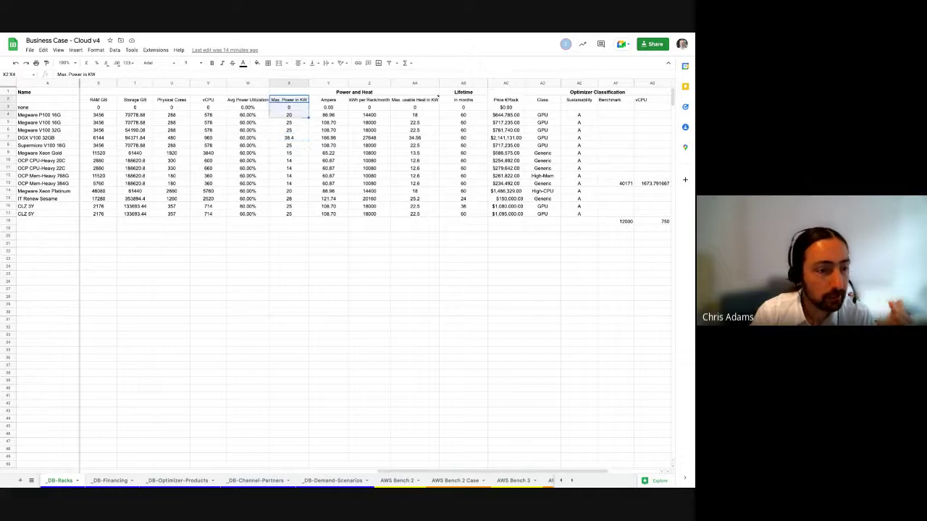
{"action": "key", "text": "shift+Down"}
{"action": "key", "text": "shift+Down"}
{"action": "key", "text": "shift+Down"}
{"action": "key", "text": "shift+Down"}
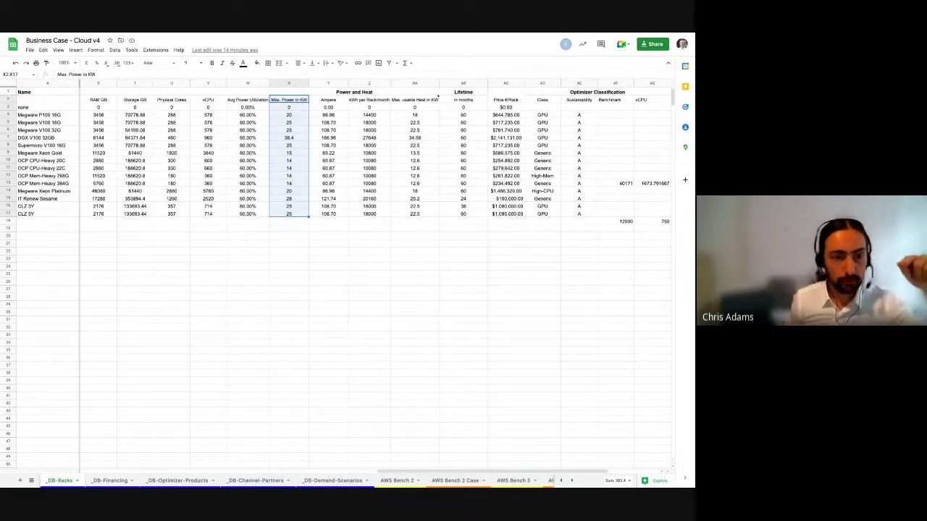
Compare the maximum power of the Supermicro, Megware Xeon Gold and OCP CPU-Heavy racks with that of the DGX V100 32GB
{"action": "key", "text": "Down"}
{"action": "key", "text": "Down"}
{"action": "key", "text": "Down"}
{"action": "key", "text": "Down"}
{"action": "key", "text": "Down"}
{"action": "key", "text": "Down"}
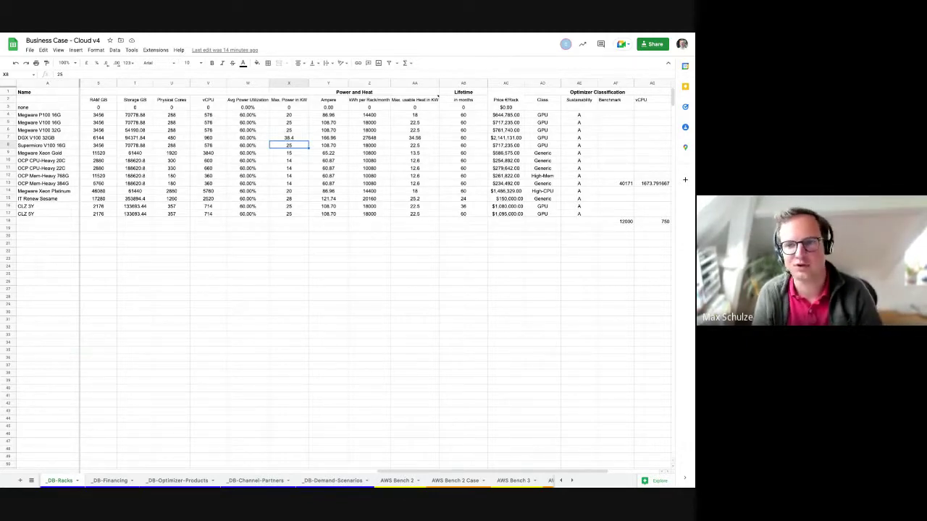
{"action": "key", "text": "Down"}
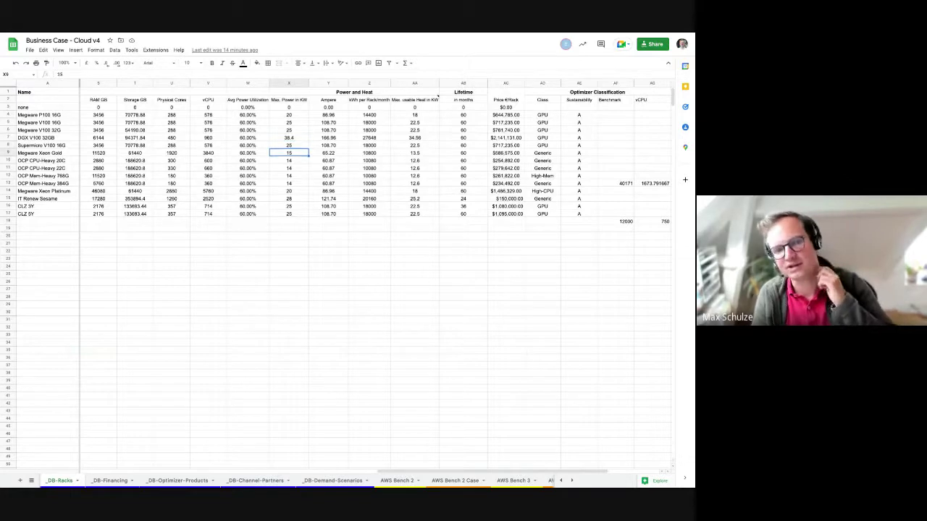
{"action": "key", "text": "Down"}
{"action": "key", "text": "Down"}
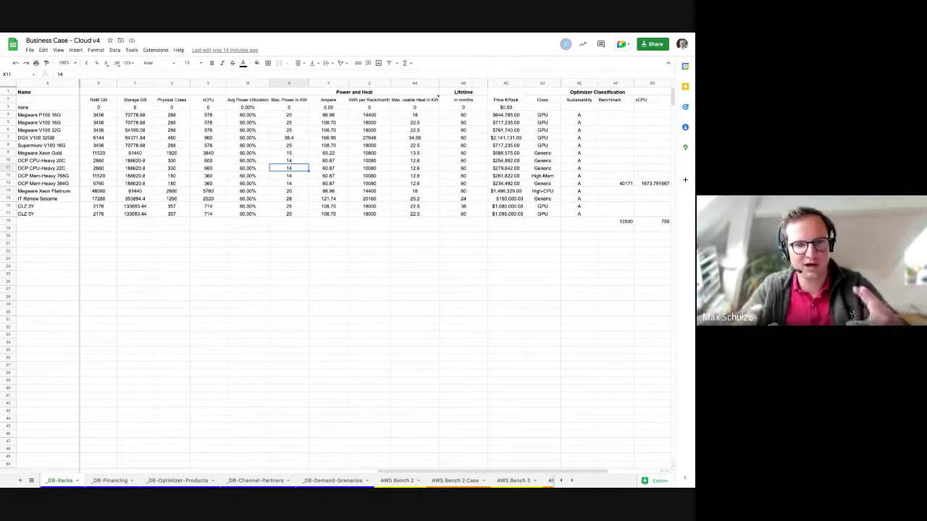
{"action": "key", "text": "Up"}
{"action": "key", "text": "Up"}
{"action": "key", "text": "Up"}
{"action": "key", "text": "Up"}
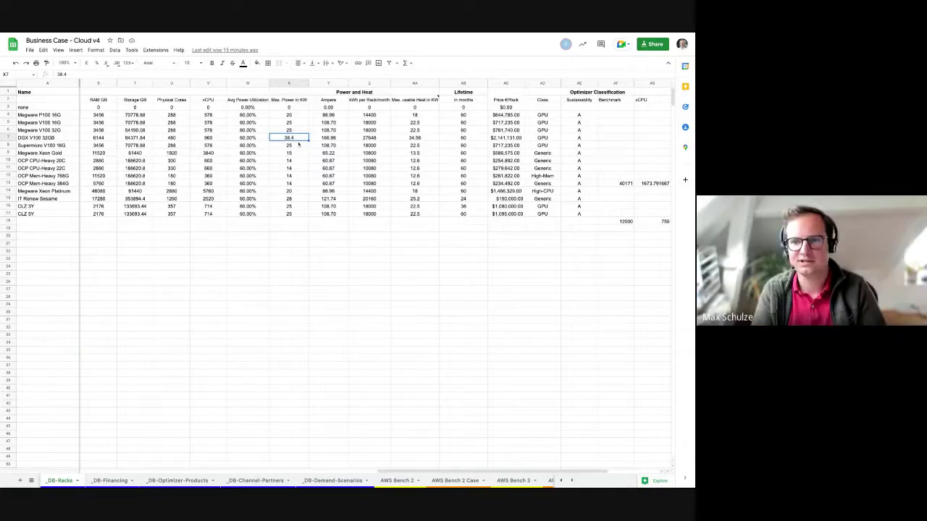
Inspect the vCPU, physical core and storage figures in the DGX V100 32GB row
{"action": "key", "text": "Left"}
{"action": "key", "text": "Left"}
{"action": "key", "text": "Left"}
{"action": "key", "text": "Right"}
{"action": "key", "text": "Left"}
{"action": "key", "text": "Left"}
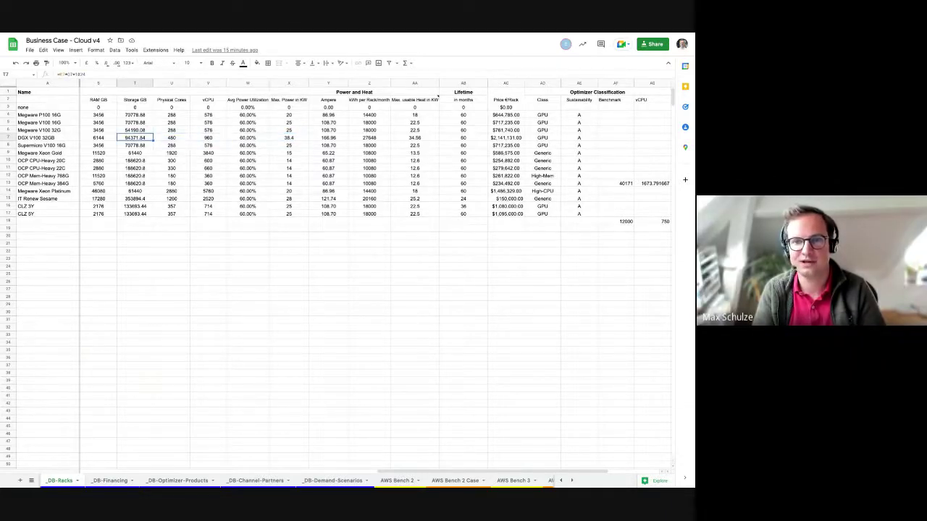
Inspect the GPU RAM, GPU count, available HE and chassis per rack of the DGX V100 32GB
{"action": "key", "text": "Left"}
{"action": "key", "text": "Left"}
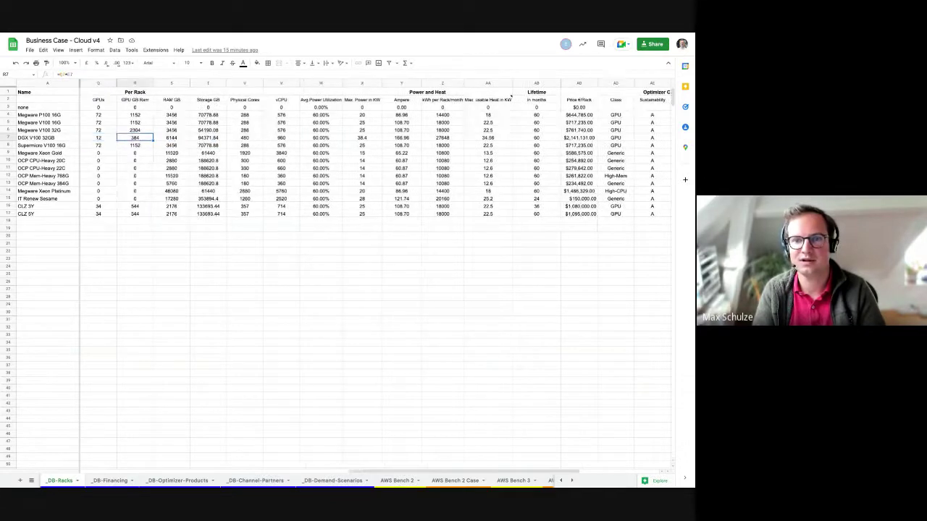
{"action": "key", "text": "Left"}
{"action": "key", "text": "Left"}
{"action": "key", "text": "Right"}
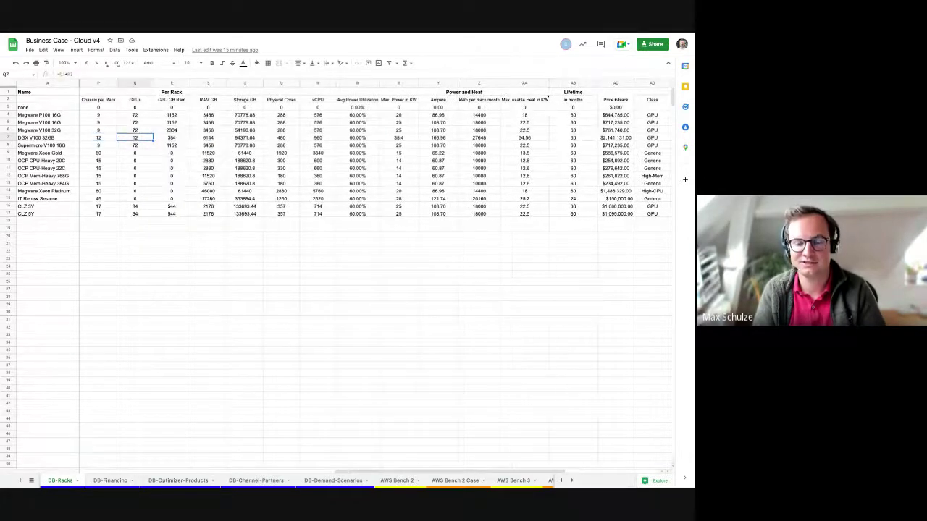
{"action": "key", "text": "Left"}
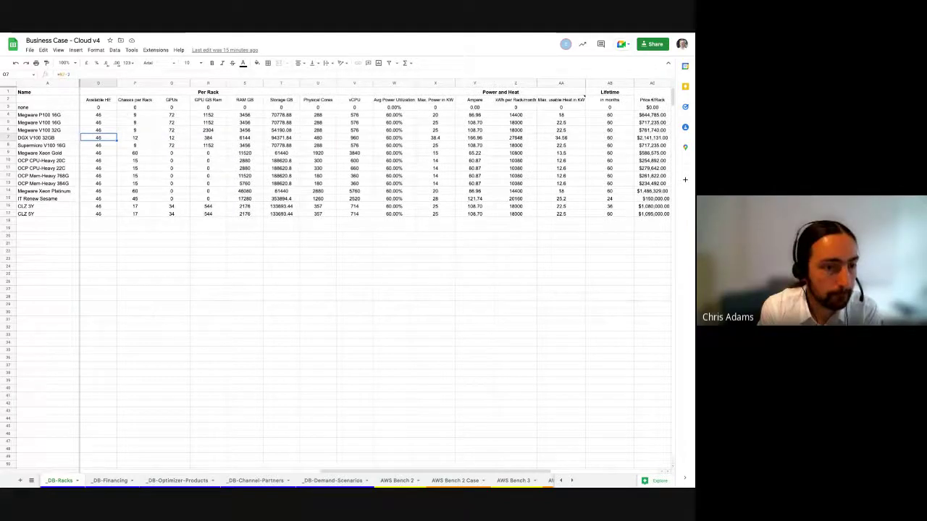
{"action": "key", "text": "Left"}
{"action": "key", "text": "Right"}
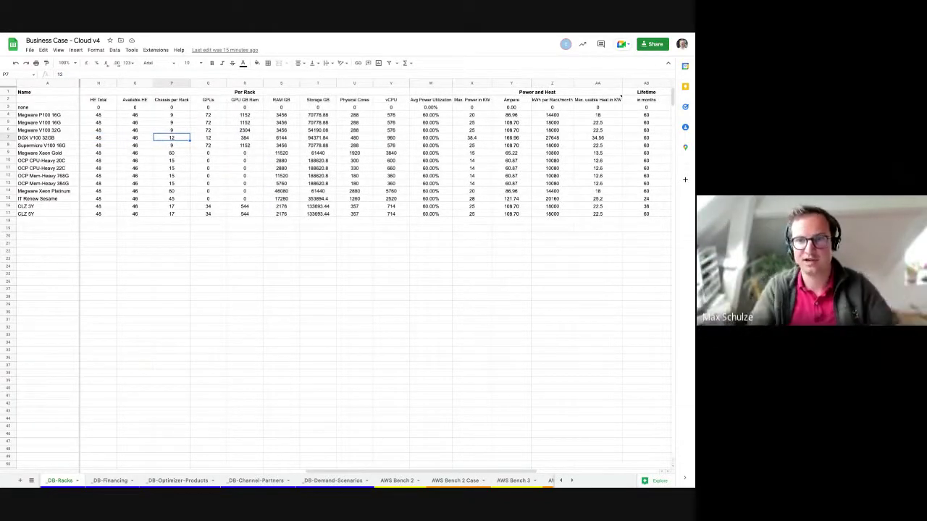
Check the per-rack storage and physical core figures of the DGX V100 32GB
{"action": "key", "text": "Right"}
{"action": "key", "text": "Right"}
{"action": "key", "text": "Right"}
{"action": "key", "text": "Right"}
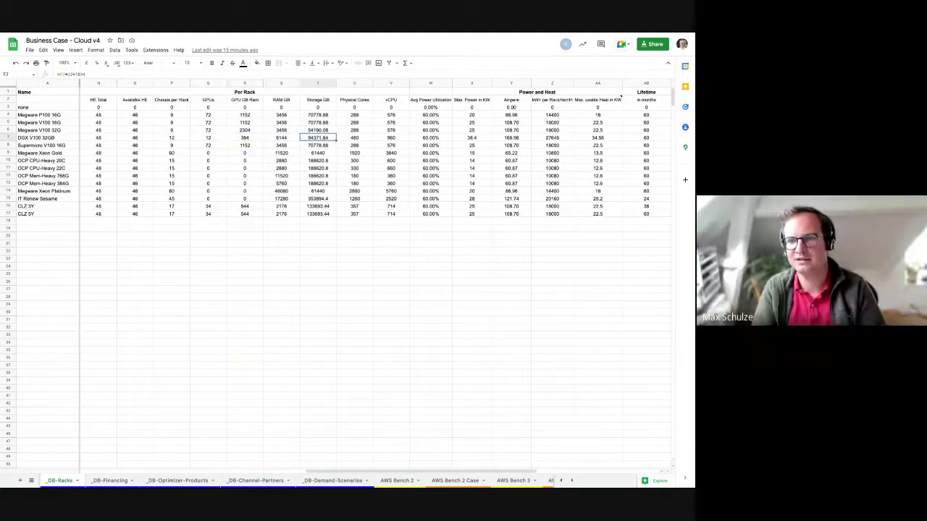
{"action": "key", "text": "Right"}
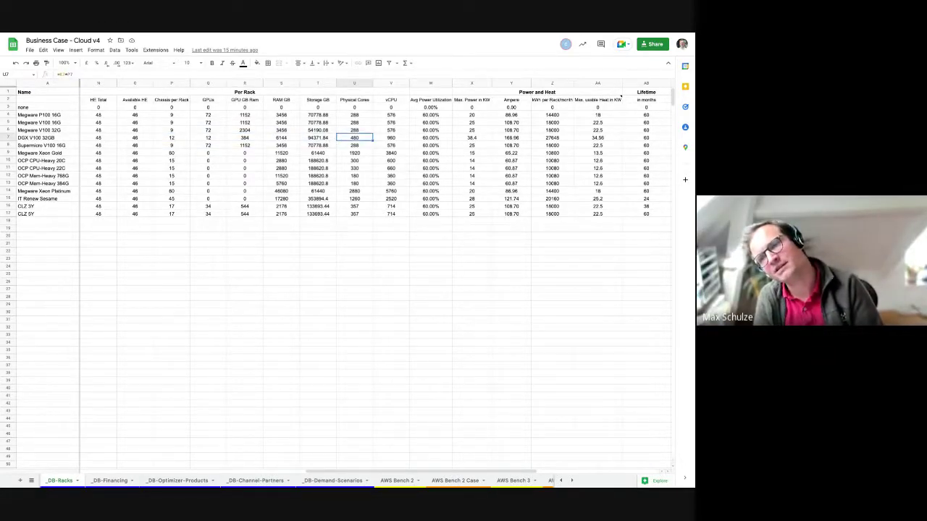
{"action": "key", "text": "Left"}
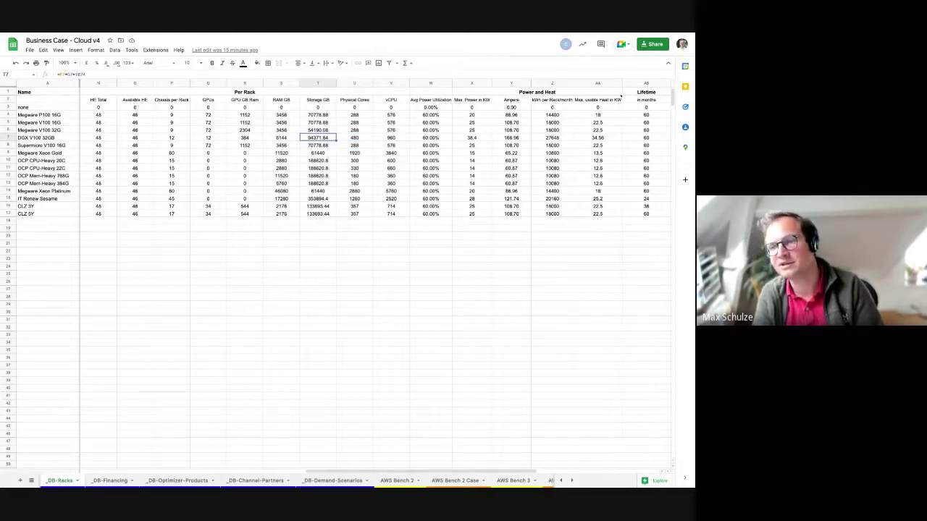
Trace the DGX V100 32GB row back to its CPU configuration, examining CPUs per chassis and physical cores per CPU
{"action": "key", "text": "Left"}
{"action": "key", "text": "Left"}
{"action": "key", "text": "Left"}
{"action": "key", "text": "Left"}
{"action": "key", "text": "Left"}
{"action": "key", "text": "Left"}
{"action": "key", "text": "Left"}
{"action": "key", "text": "Left"}
{"action": "key", "text": "Left"}
{"action": "key", "text": "Left"}
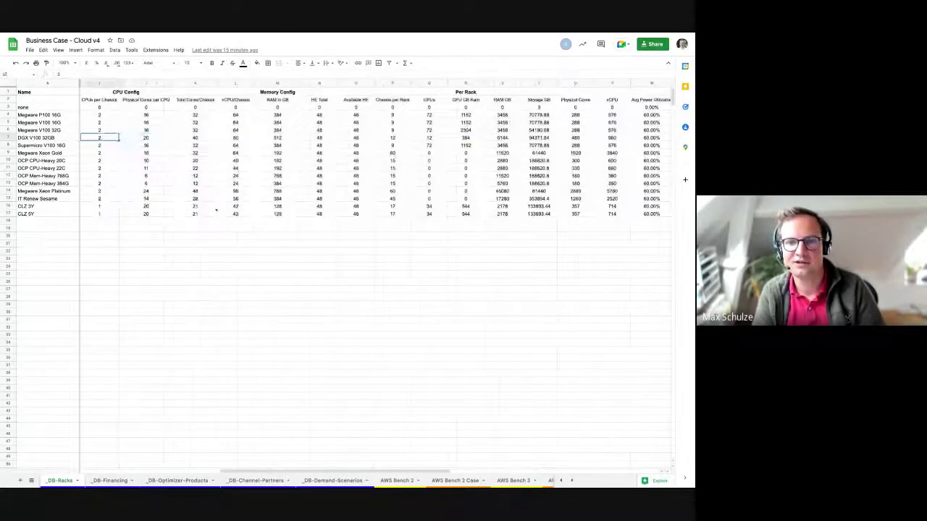
{"action": "key", "text": "Left"}
{"action": "key", "text": "Right"}
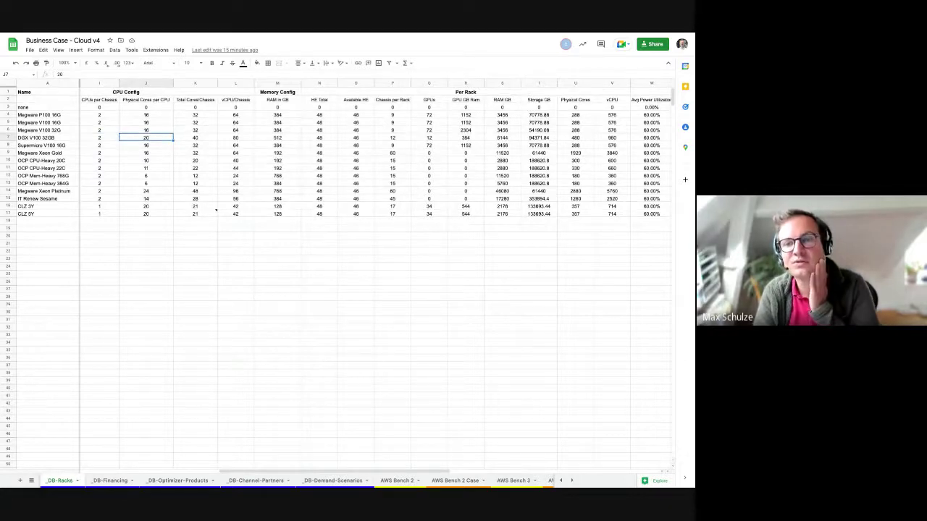
Review the DGX V100 32GB's cores and vCPUs per chassis, and highlight its CPUs per chassis together with its chassis per rack
{"action": "key", "text": "Left"}
{"action": "key", "text": "Right"}
{"action": "key", "text": "Right"}
{"action": "key", "text": "Right"}
{"action": "key", "text": "Left"}
{"action": "key", "text": "Left"}
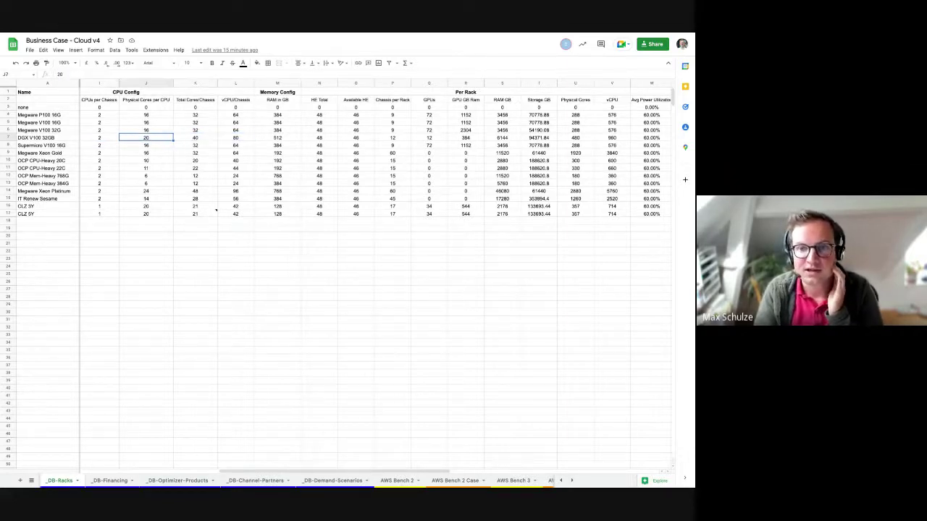
{"action": "key", "text": "Left"}
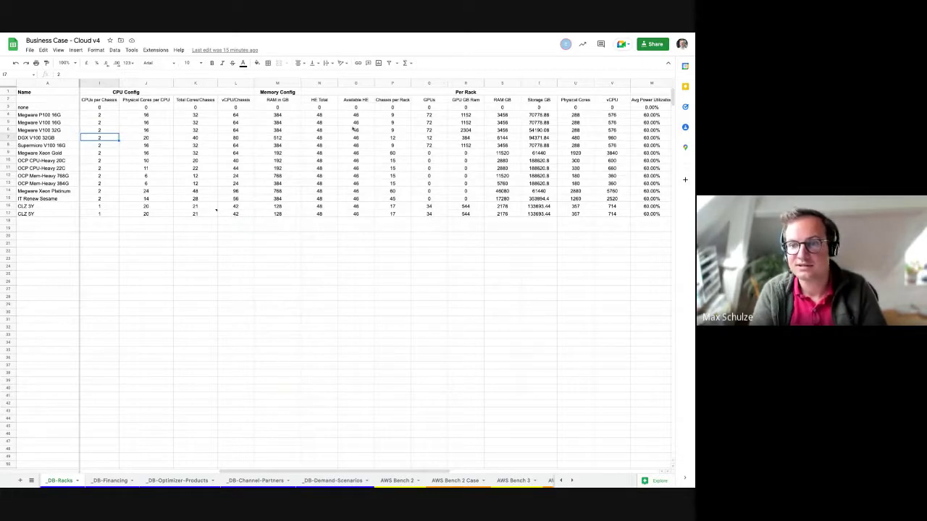
{"action": "left_click", "coordinate": [392, 137]}
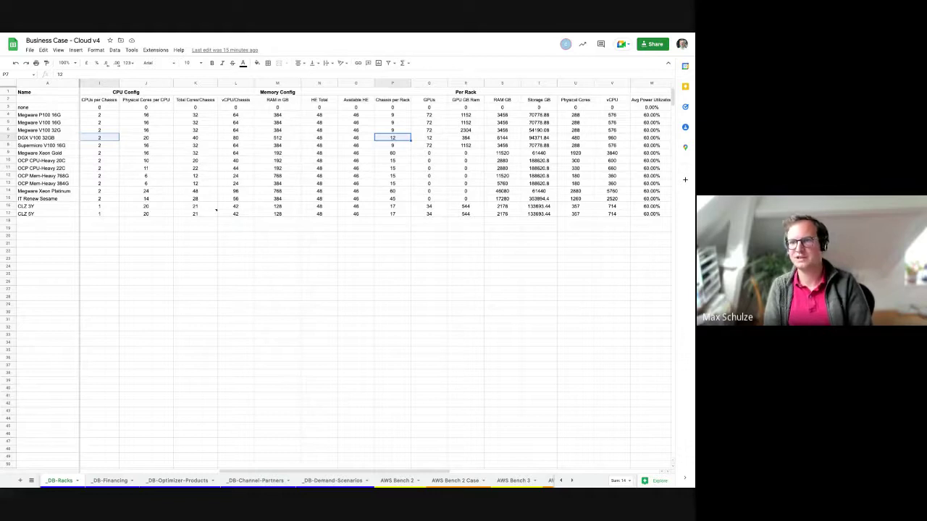
Follow the Megware V100 32G row from its GPU count to its maximum power in kW
{"action": "left_click", "coordinate": [425, 131]}
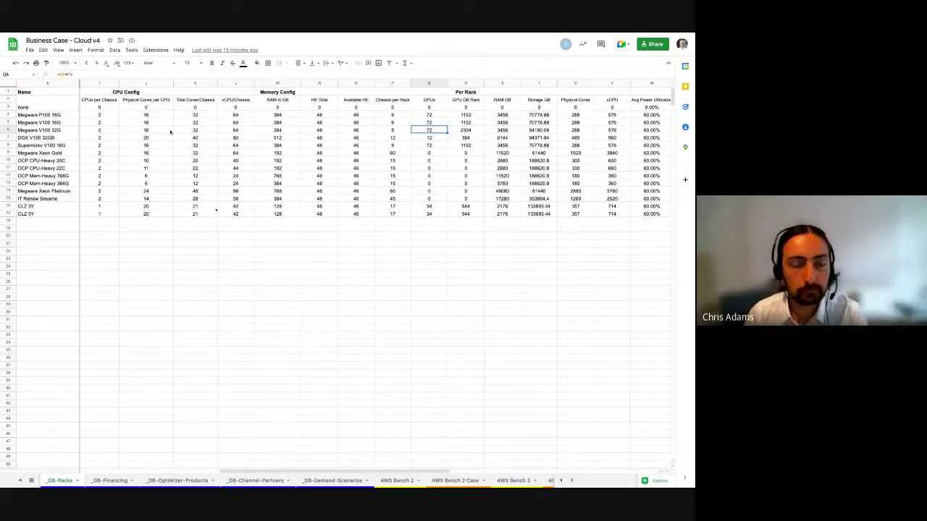
{"action": "key", "text": "Right"}
{"action": "key", "text": "Right"}
{"action": "key", "text": "Right"}
{"action": "key", "text": "Right"}
{"action": "key", "text": "Right"}
{"action": "key", "text": "Right"}
{"action": "key", "text": "Right"}
{"action": "key", "text": "Right"}
{"action": "key", "text": "Right"}
{"action": "key", "text": "Right"}
{"action": "key", "text": "Right"}
{"action": "key", "text": "Right"}
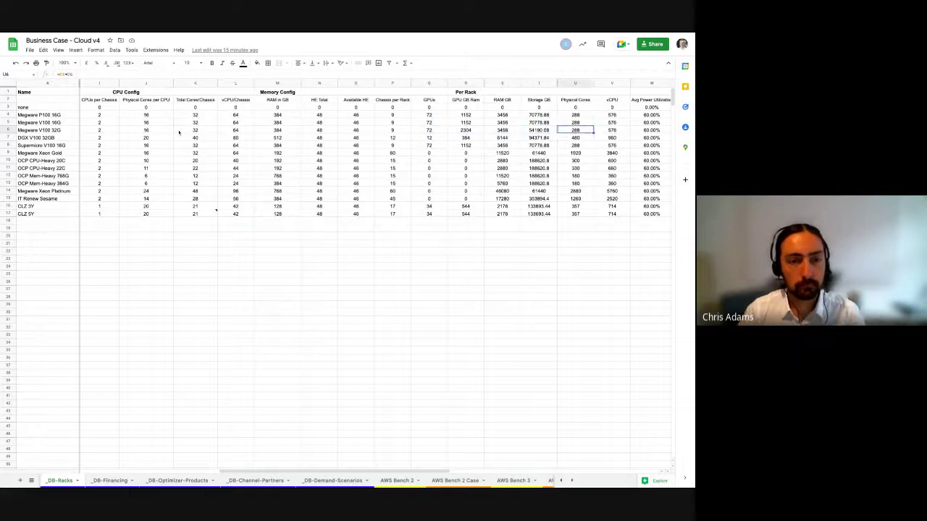
{"action": "key", "text": "Left"}
{"action": "key", "text": "Left"}
{"action": "key", "text": "Left"}
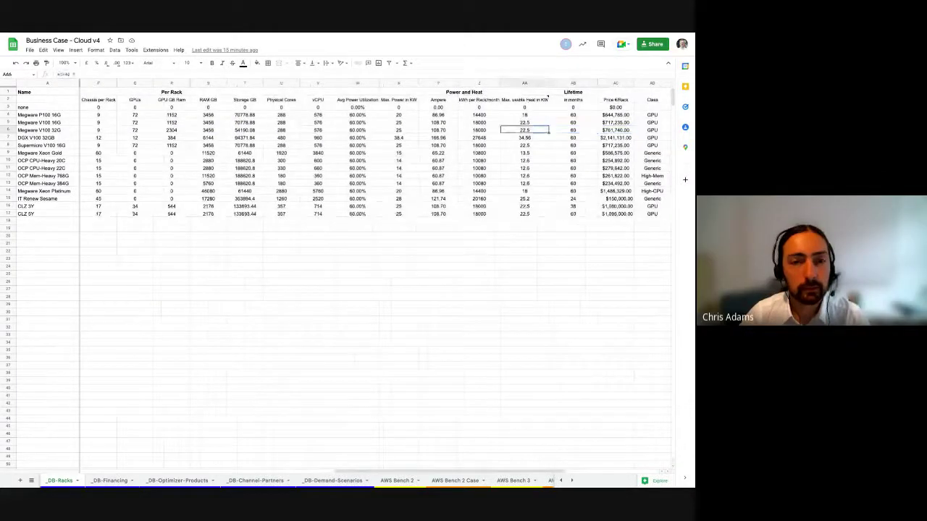
{"action": "key", "text": "Left"}
{"action": "key", "text": "Left"}
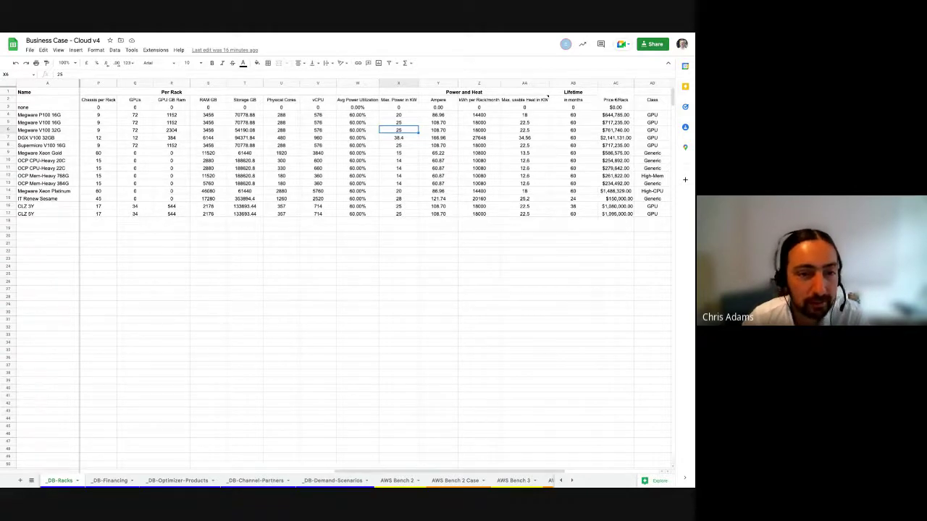
Display the average of the Max. Power in KW values for the racks from Megware P100 16G to CLZ 5Y
{"action": "key", "text": "ctrl+Down"}
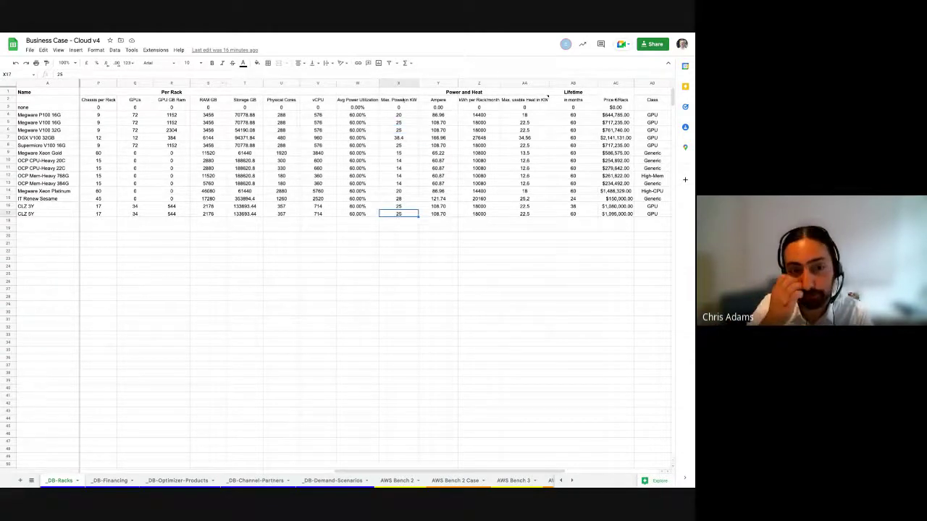
{"action": "left_click", "coordinate": [402, 109], "text": "shift"}
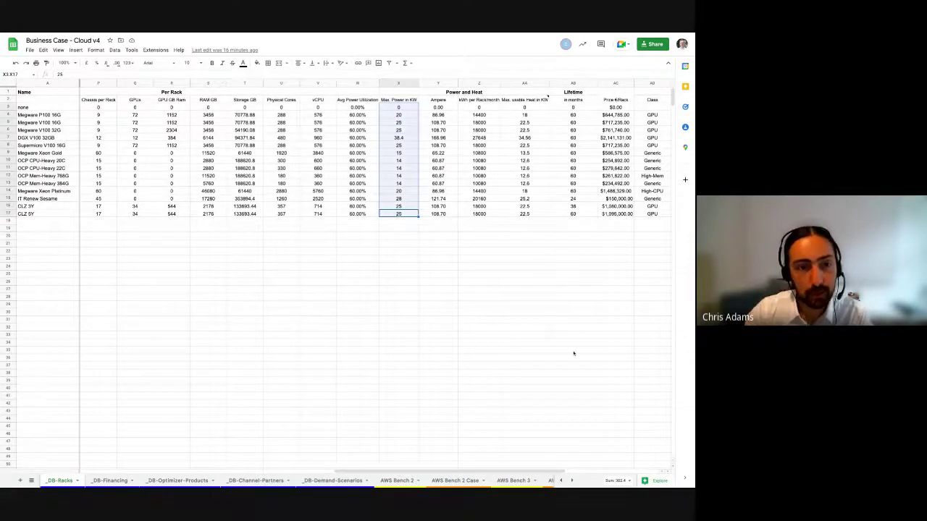
{"action": "left_click", "coordinate": [407, 114], "text": "shift"}
{"action": "left_click", "coordinate": [617, 481]}
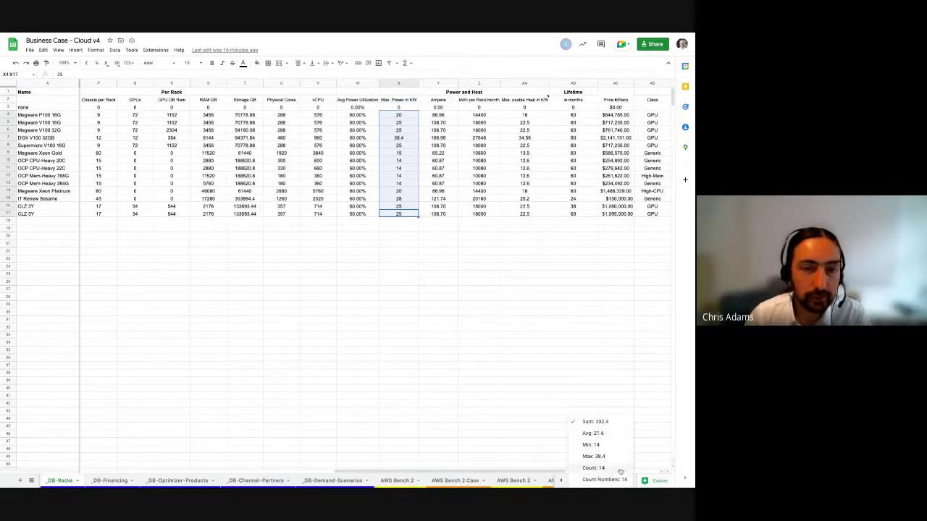
{"action": "left_click", "coordinate": [610, 434]}
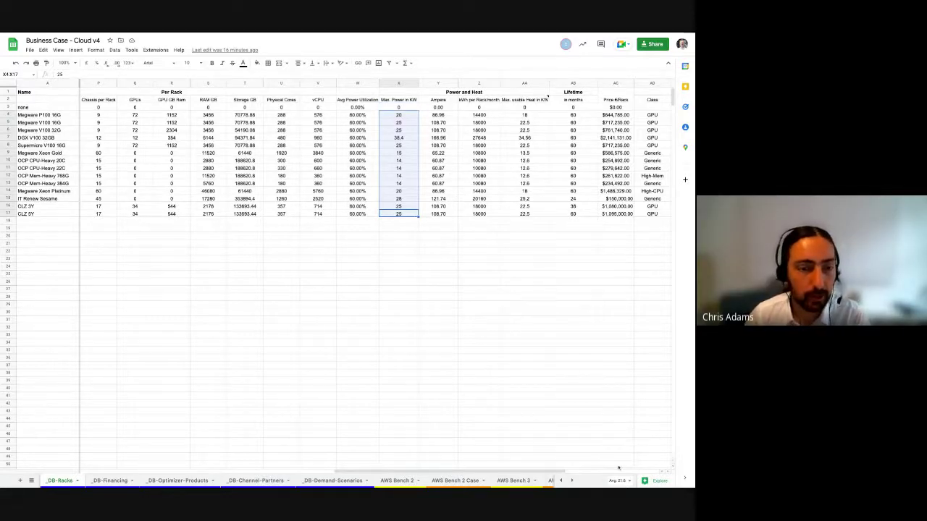